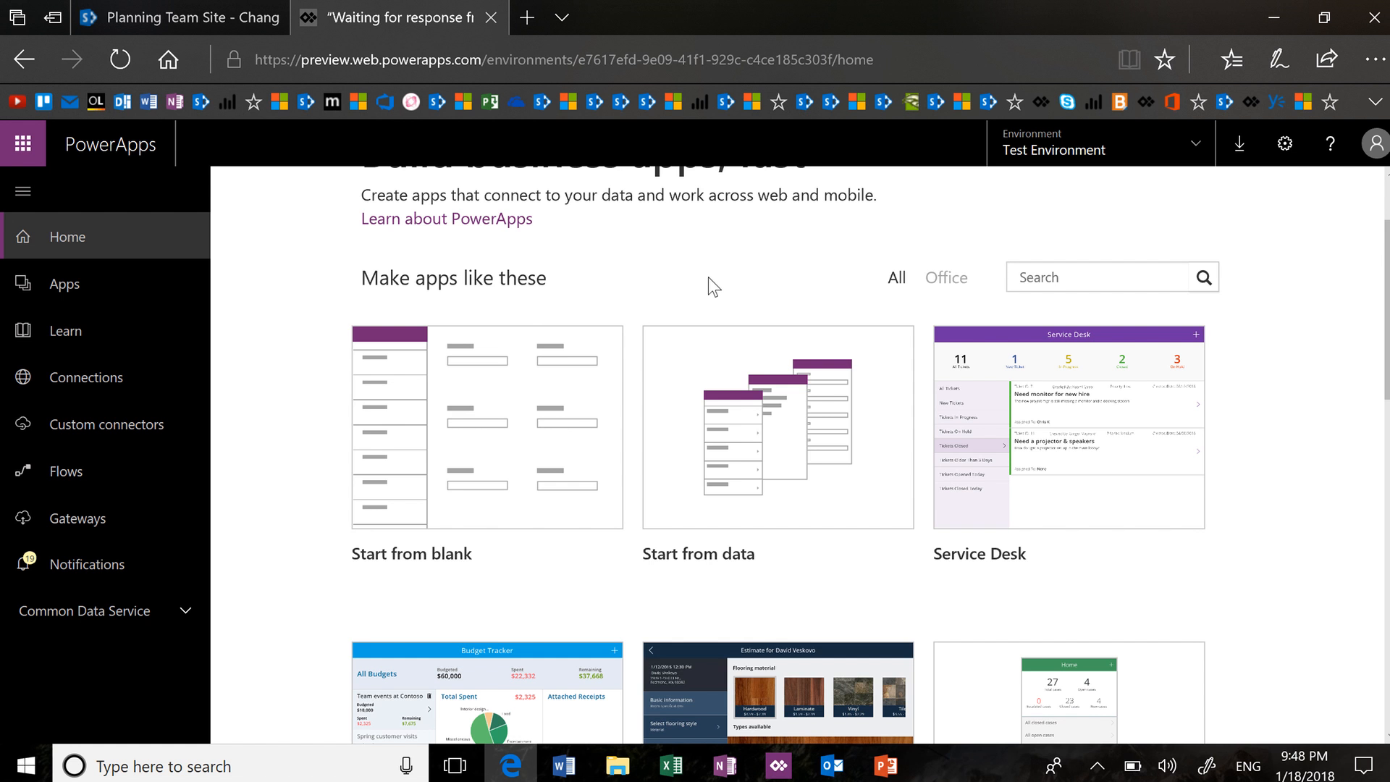
Create a blank app in tablet layout and skip the welcome dialog
{"action": "mouse_move", "coordinate": [796, 435]}
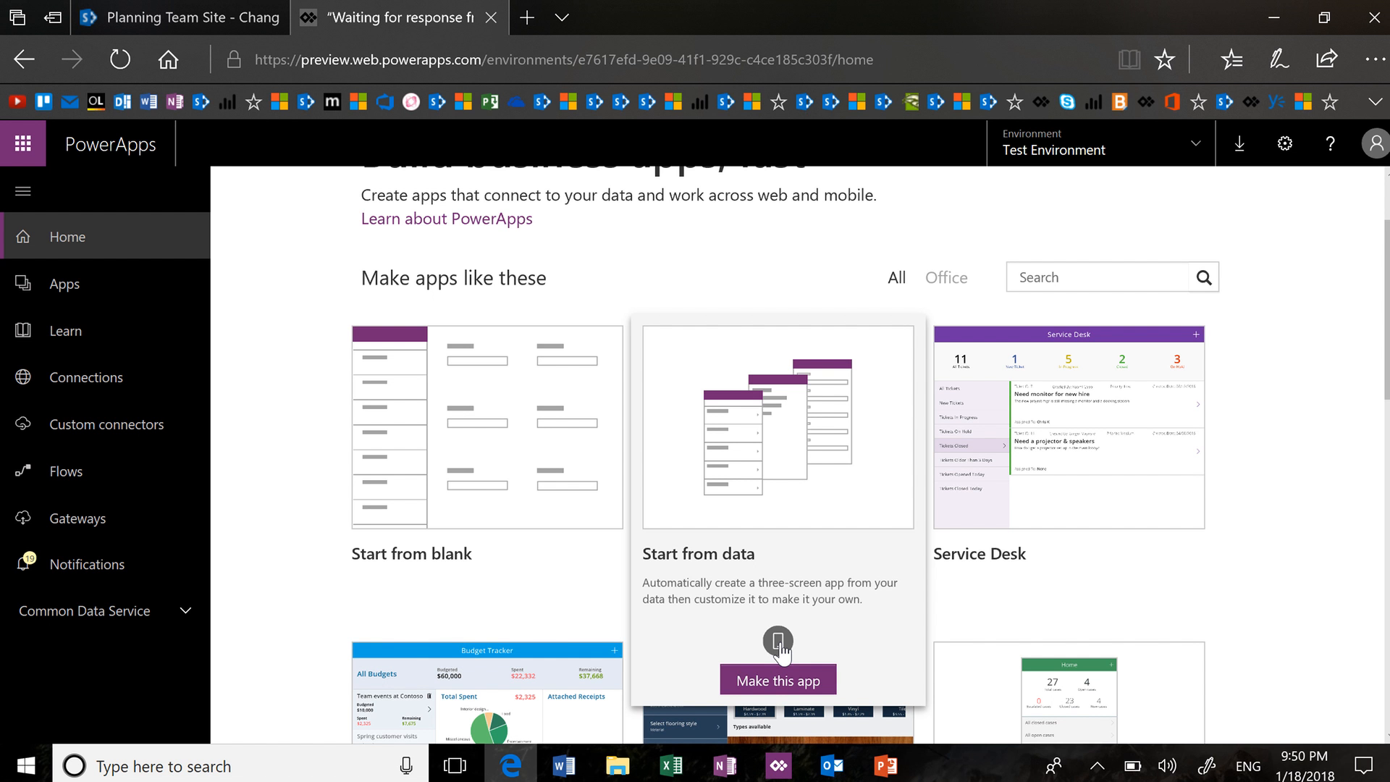
{"action": "mouse_move", "coordinate": [541, 523]}
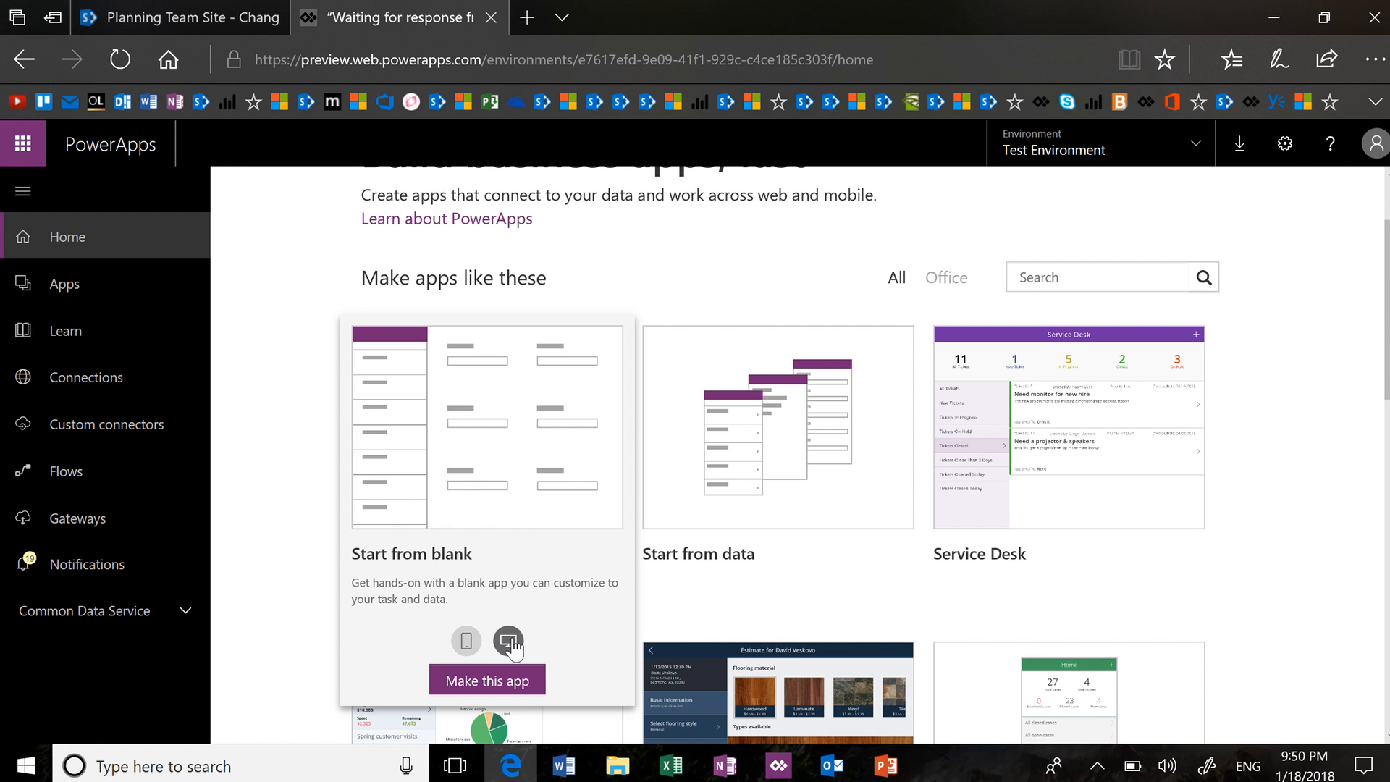
{"action": "left_click", "coordinate": [485, 676]}
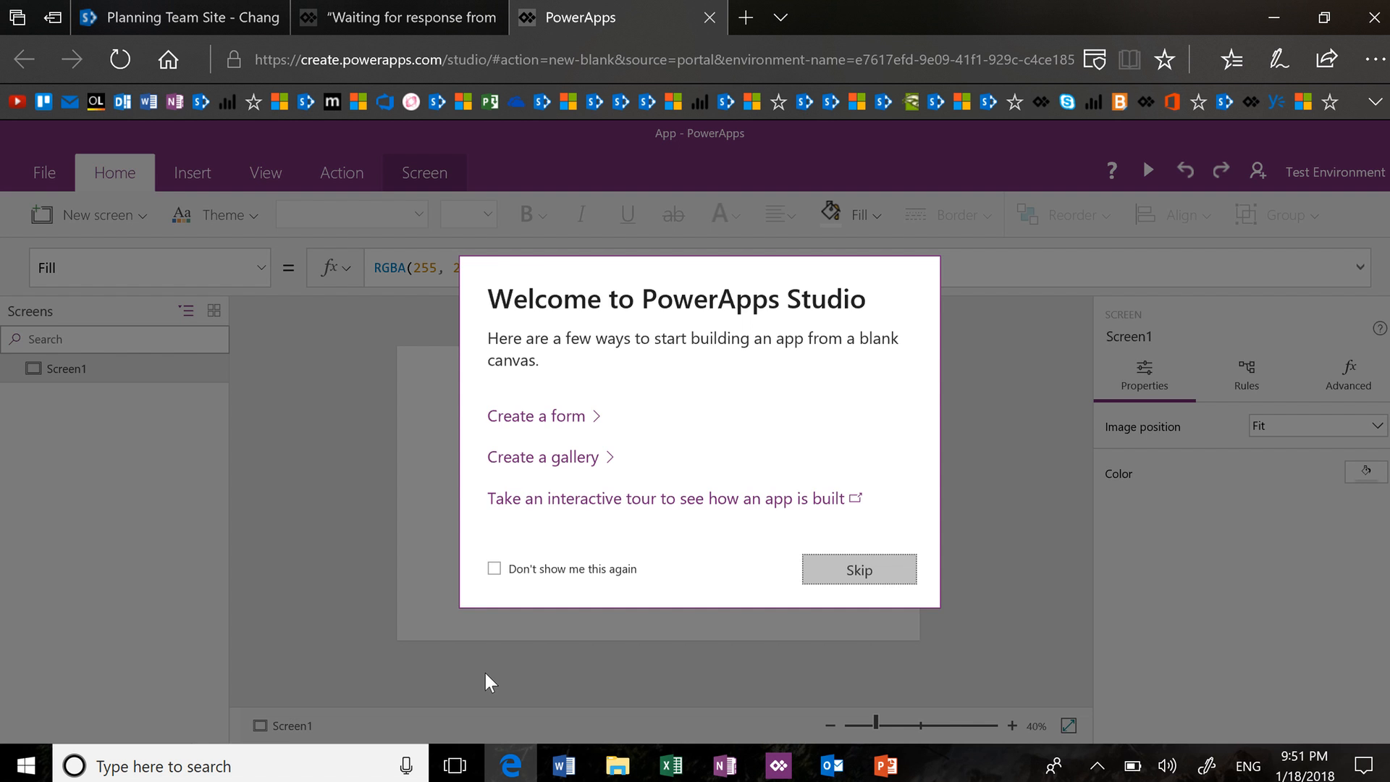
{"action": "left_click", "coordinate": [860, 570]}
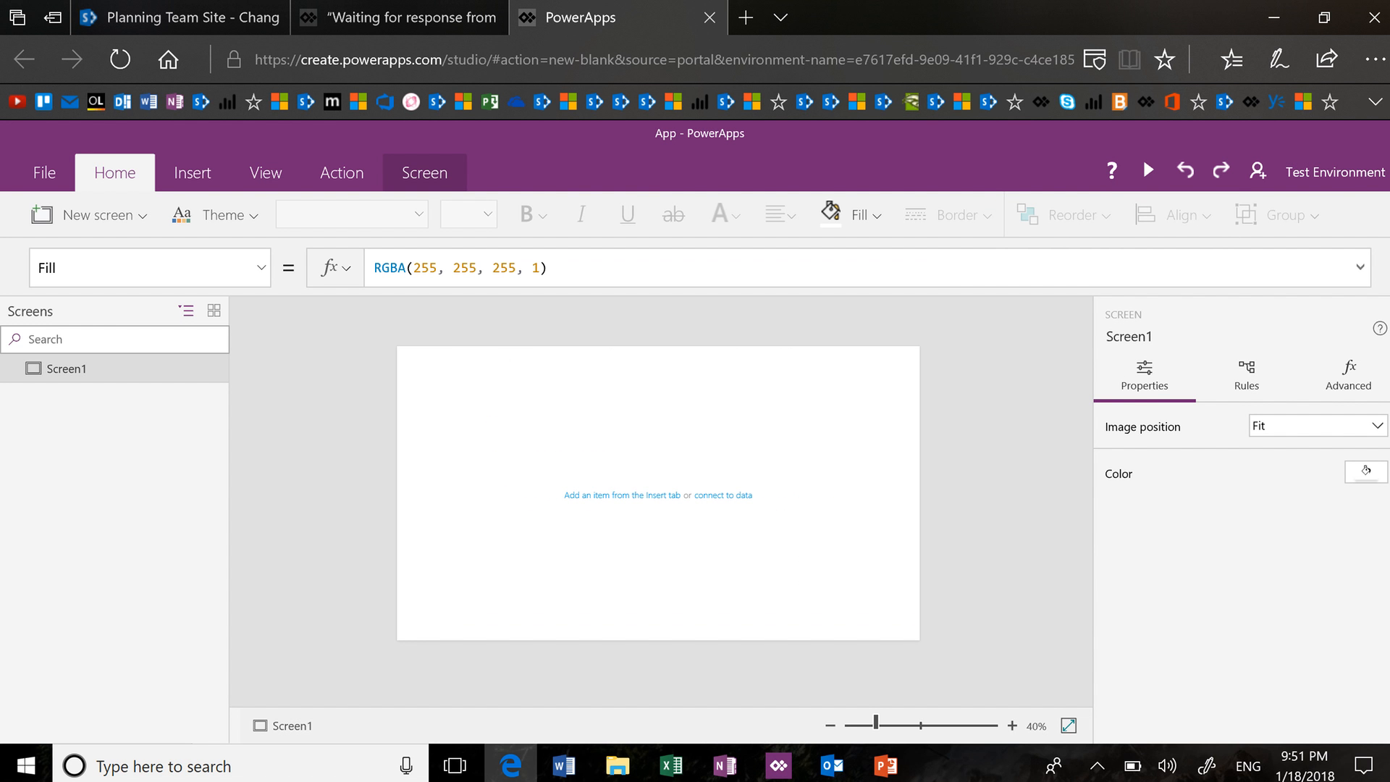
{"action": "left_click", "coordinate": [905, 725]}
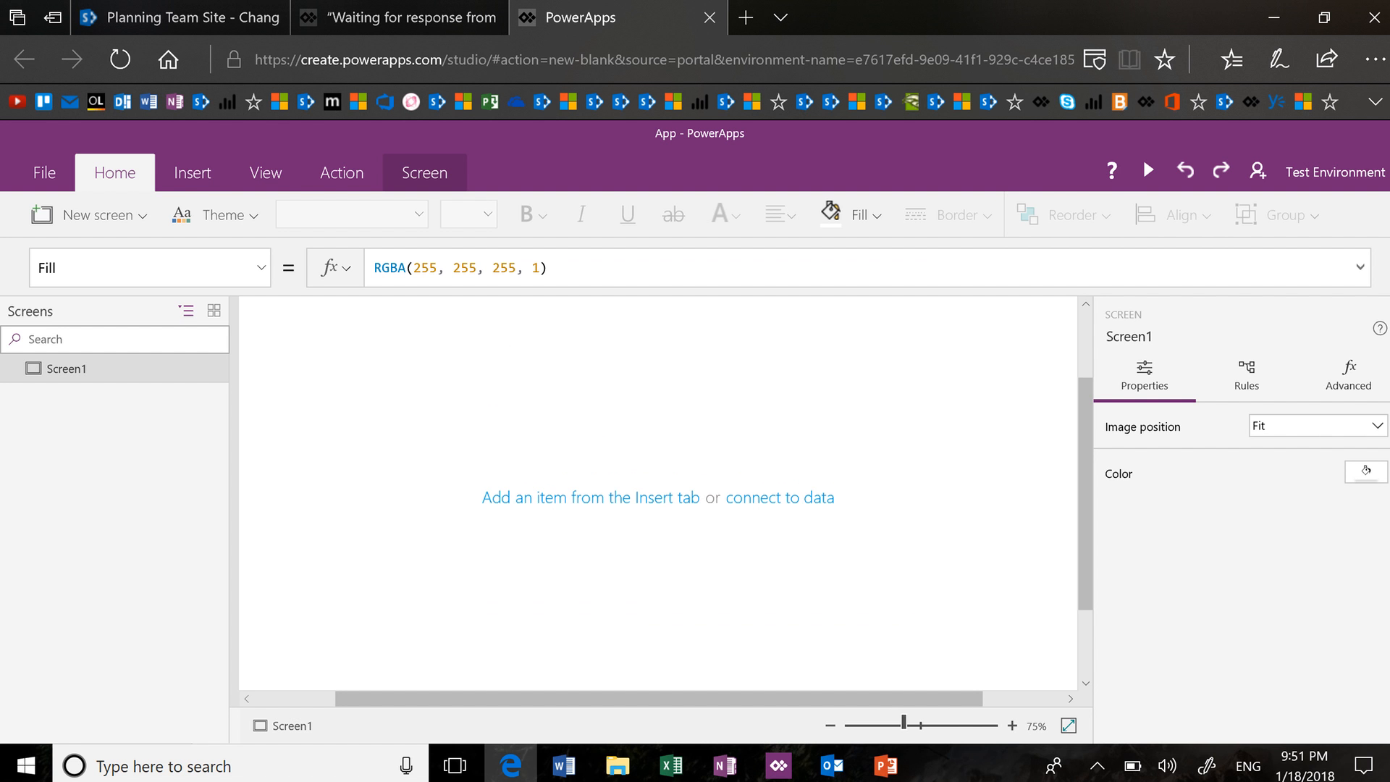
{"action": "left_click", "coordinate": [276, 172]}
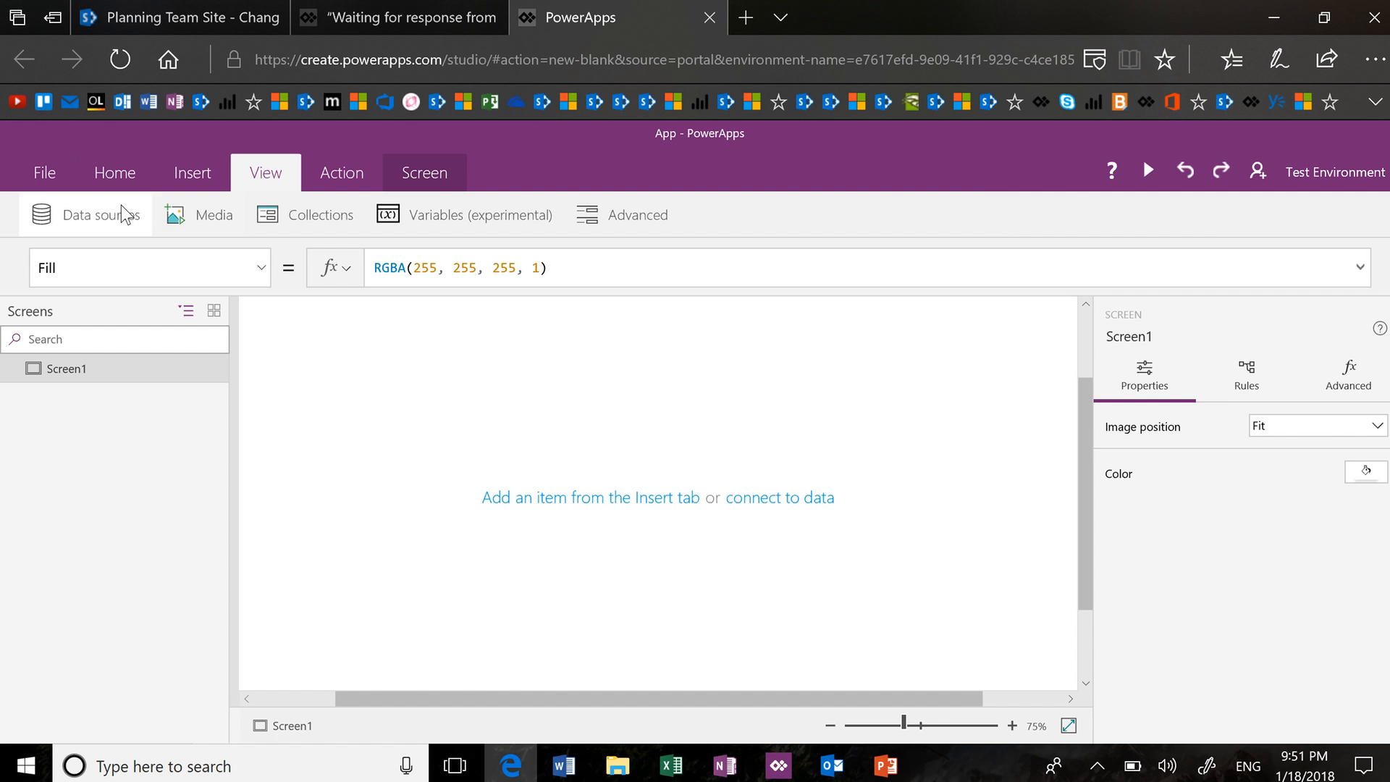
{"action": "left_click", "coordinate": [107, 223]}
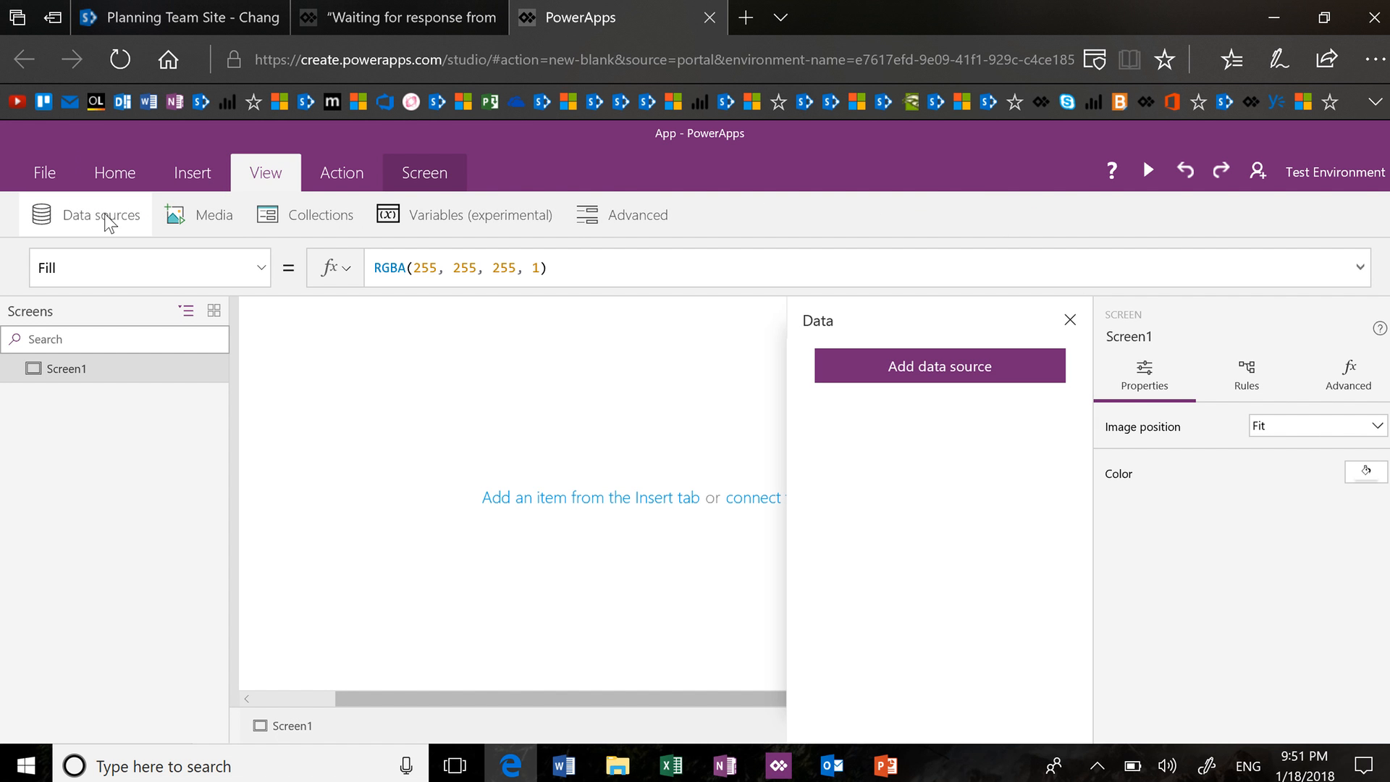
{"action": "left_click", "coordinate": [939, 366]}
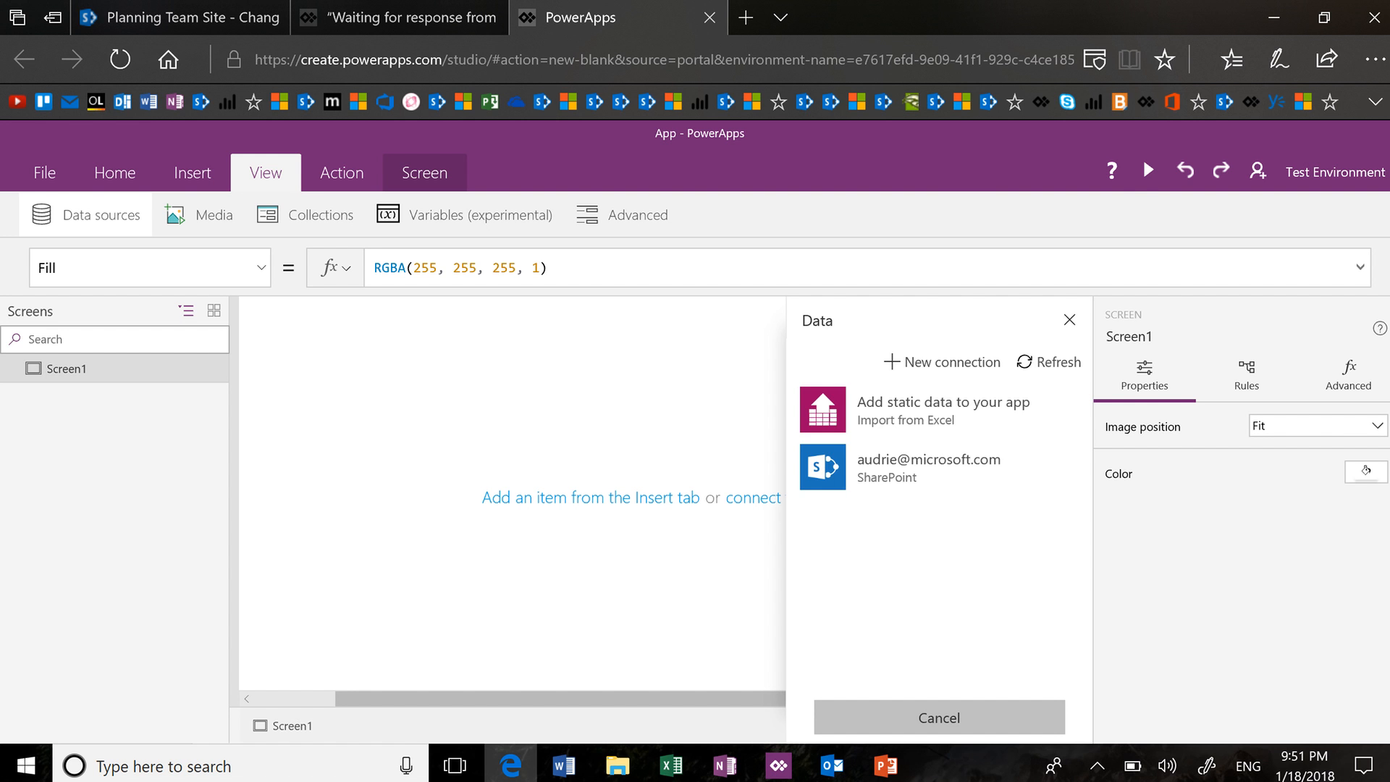
{"action": "left_click", "coordinate": [929, 468]}
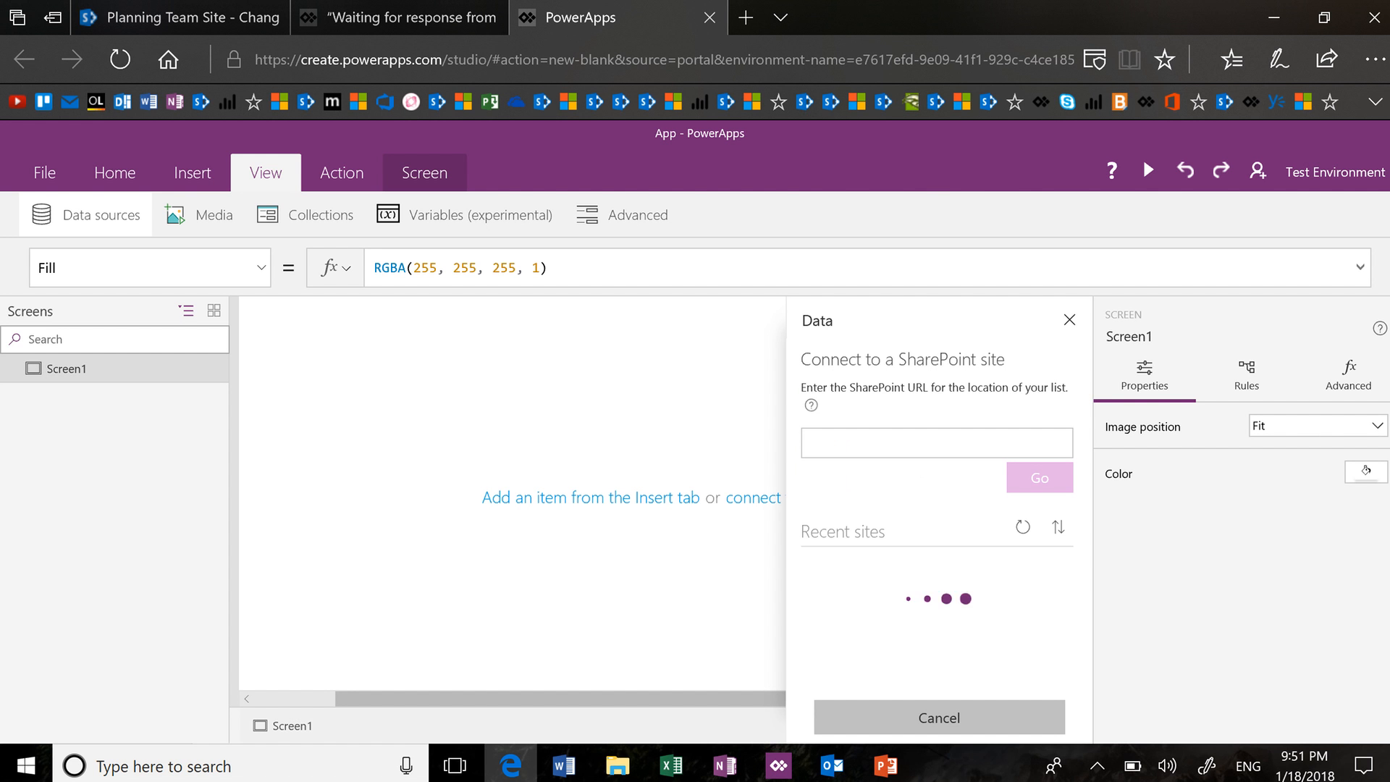
{"action": "left_click", "coordinate": [922, 441]}
{"action": "type", "text": "https://microsoft.sharepoint.com/teams/PlanningTeamSite"}
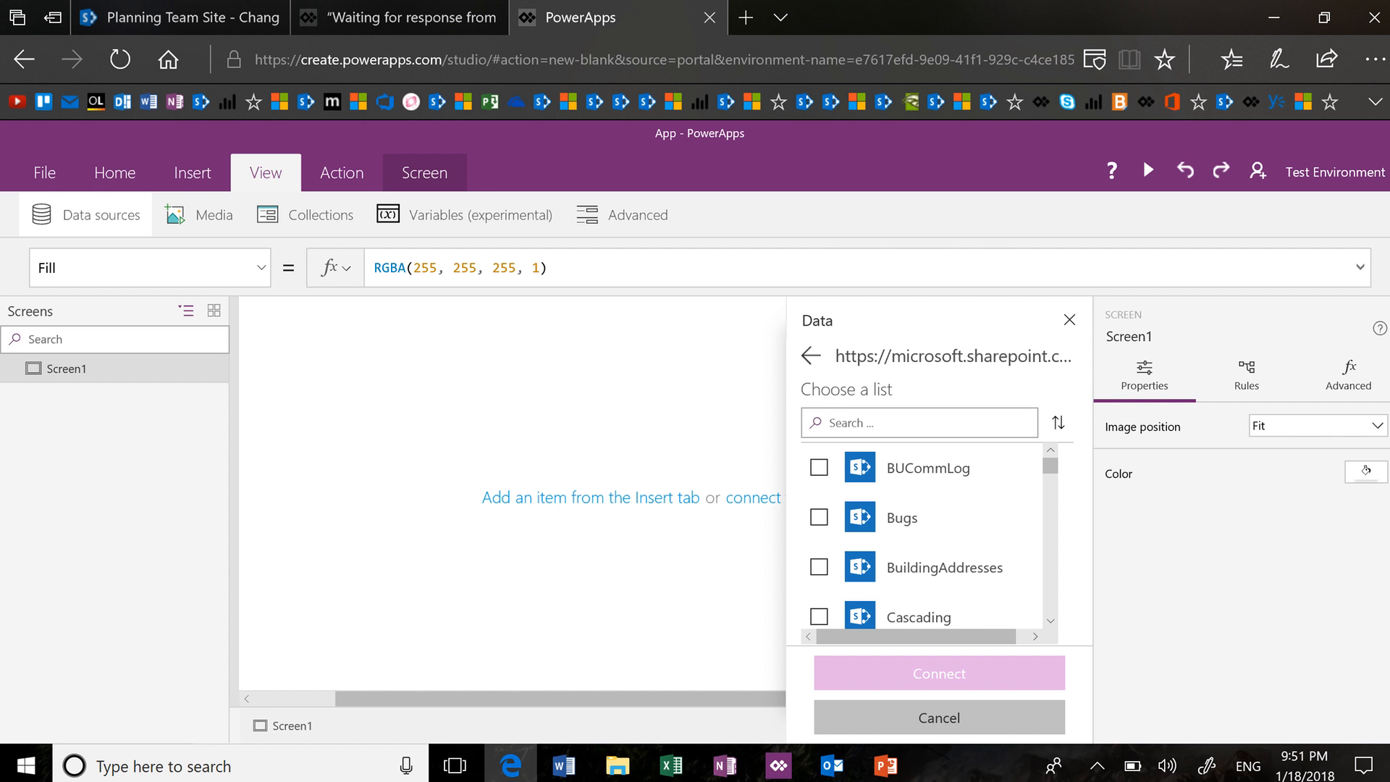
Connect the app to the site's Change Orders list and close the data source settings
{"action": "scroll", "coordinate": [927, 536], "scroll_direction": "down", "scroll_amount": 5}
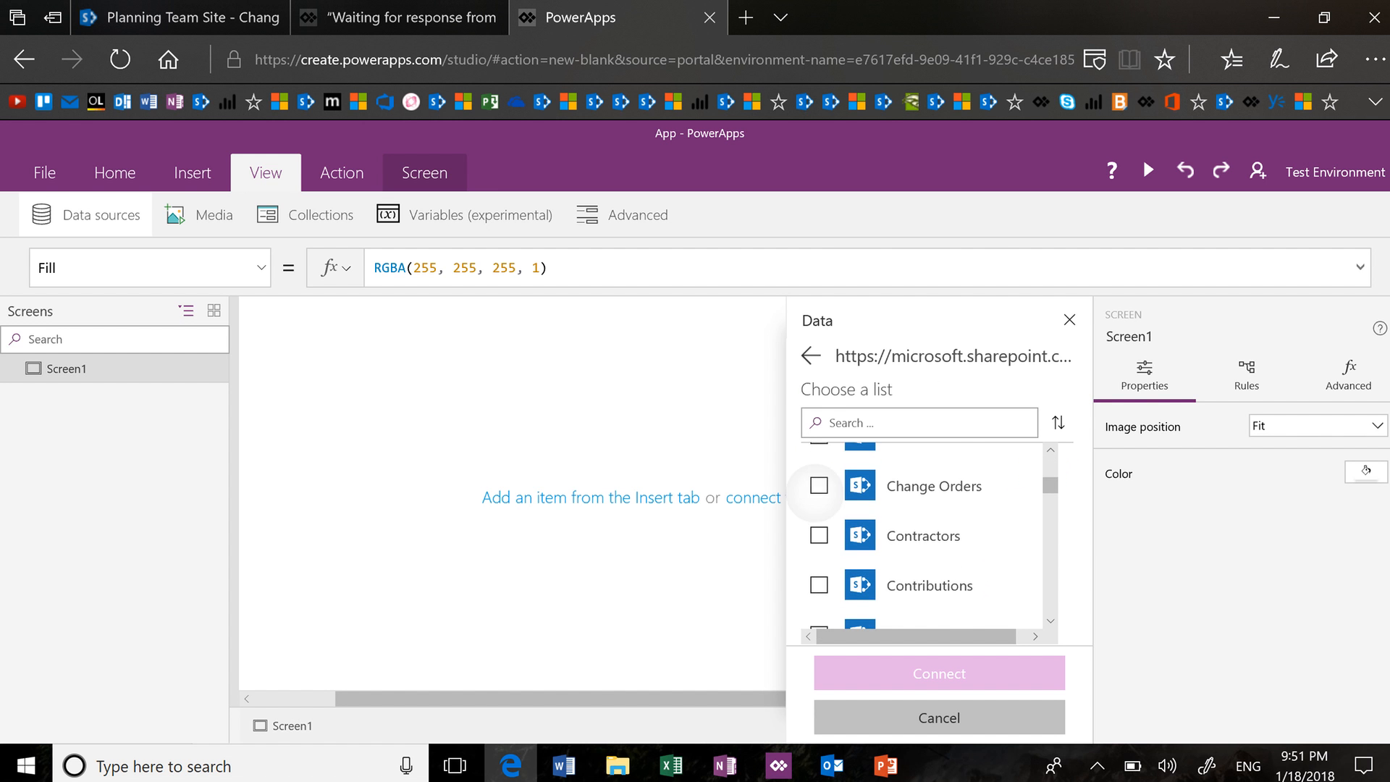
{"action": "left_click", "coordinate": [819, 486]}
{"action": "left_click", "coordinate": [939, 673]}
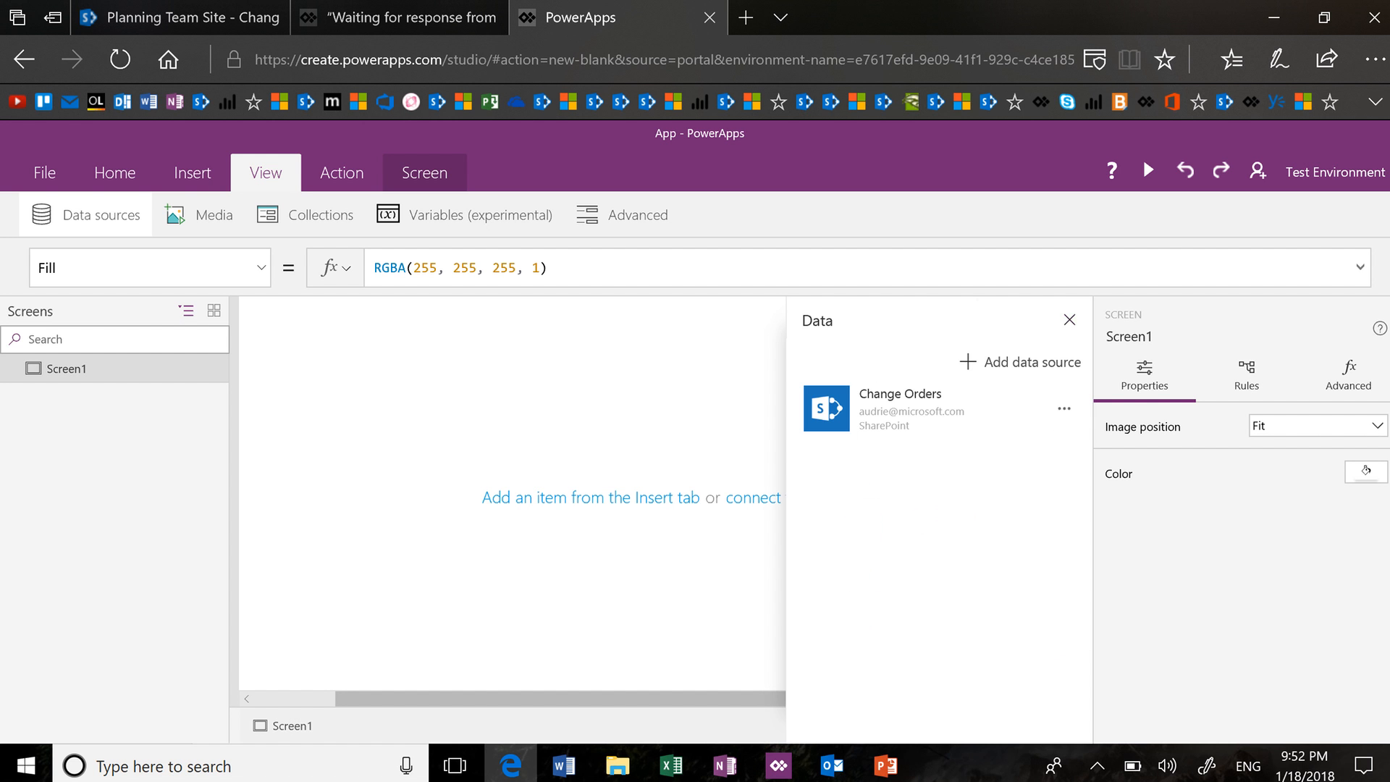
{"action": "left_click", "coordinate": [1070, 320]}
Add a new screen to the app using the List screen template
{"action": "left_click", "coordinate": [192, 173]}
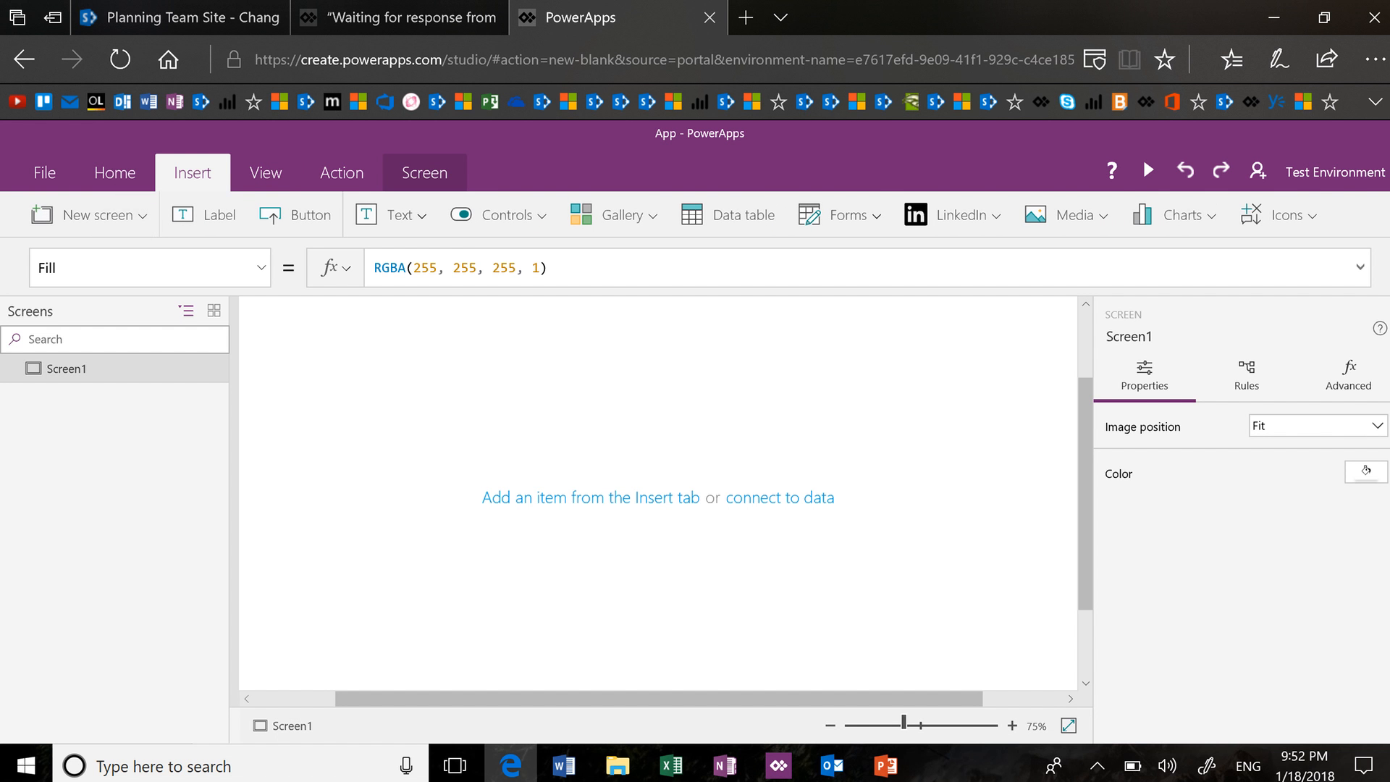
{"action": "left_click", "coordinate": [98, 215]}
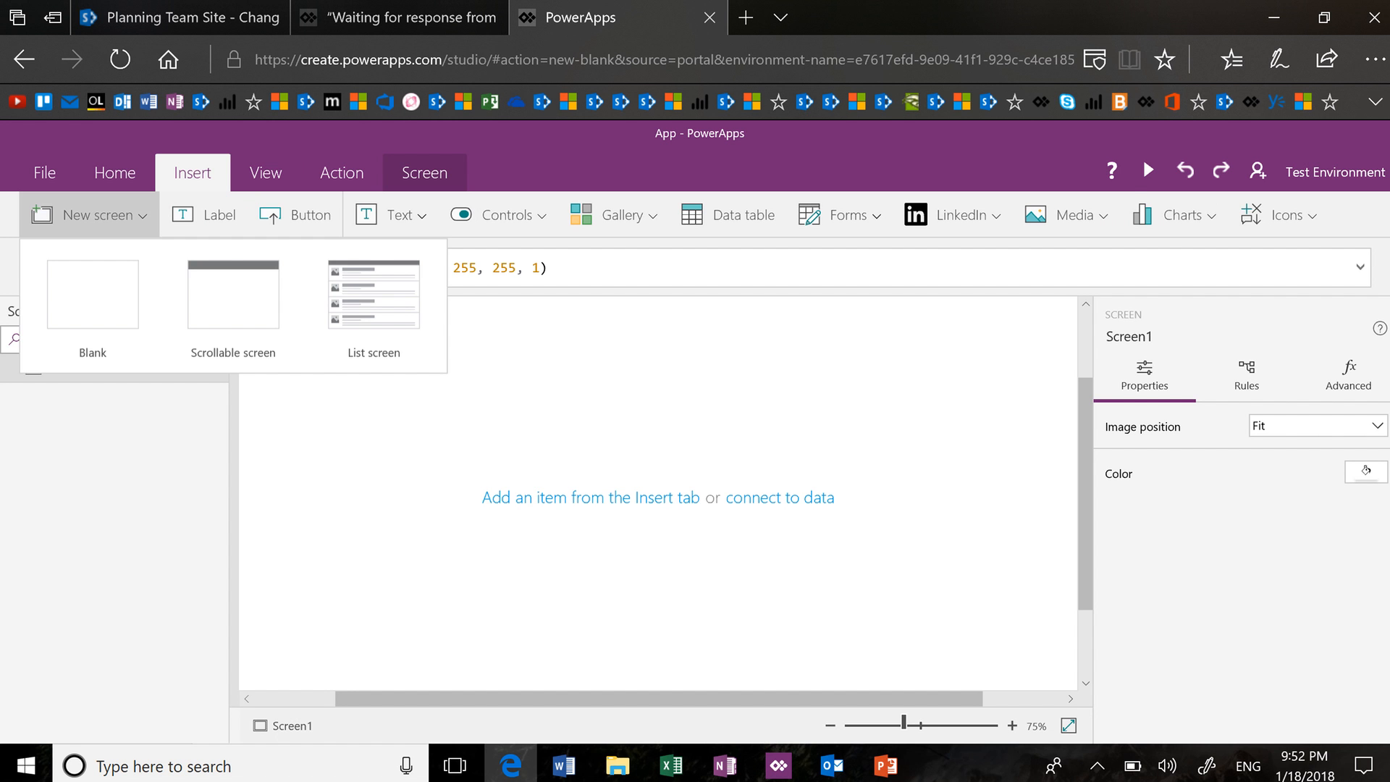
{"action": "left_click", "coordinate": [381, 302]}
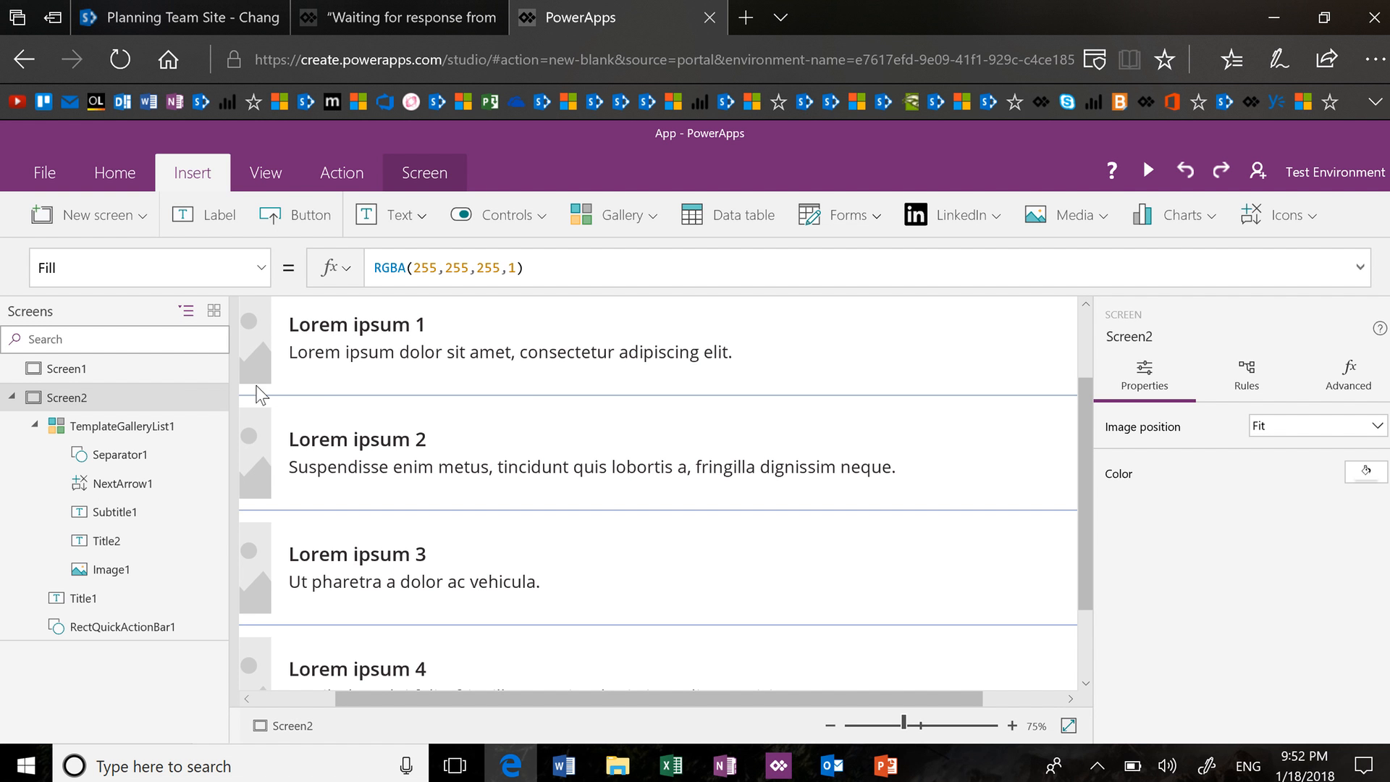
Rename the new list screen as MainScreen and delete the empty Screen1
{"action": "left_click", "coordinate": [204, 399]}
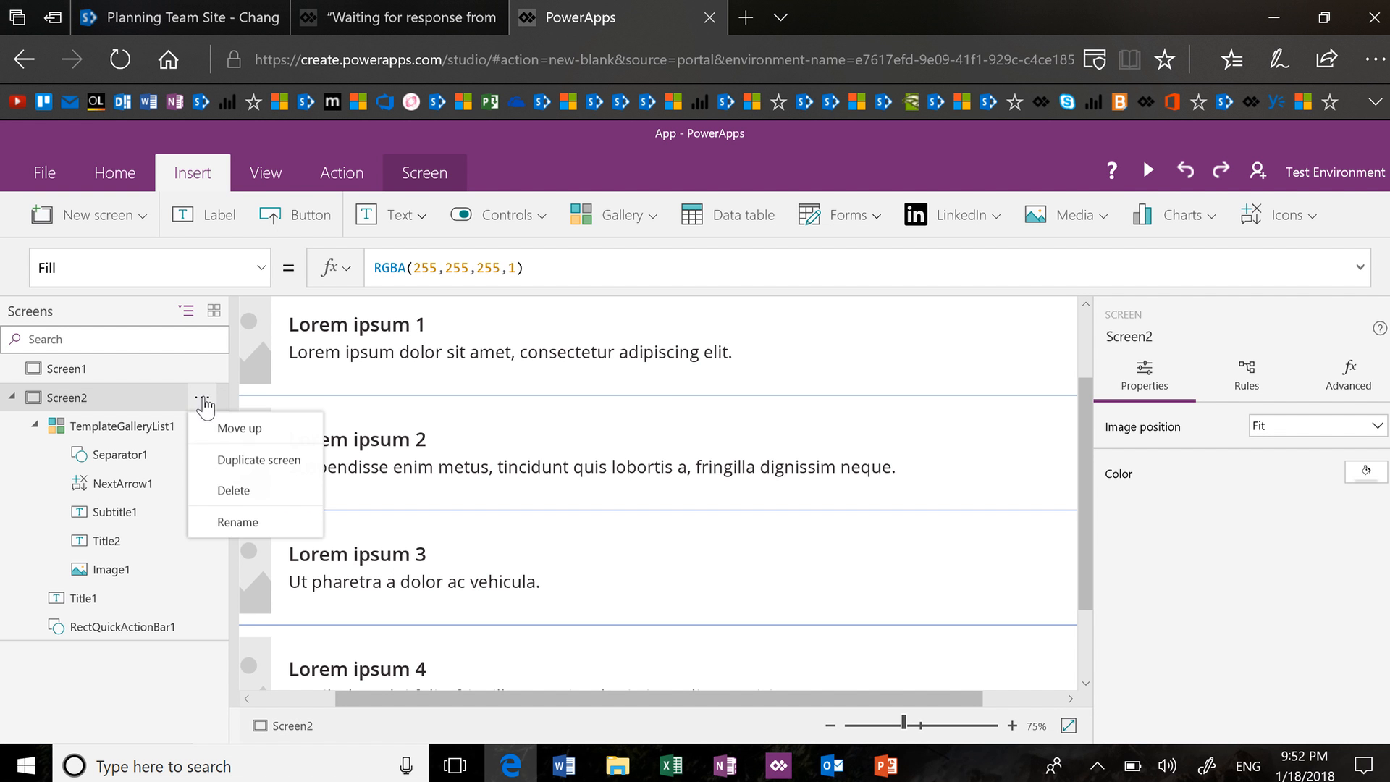
{"action": "left_click", "coordinate": [266, 522]}
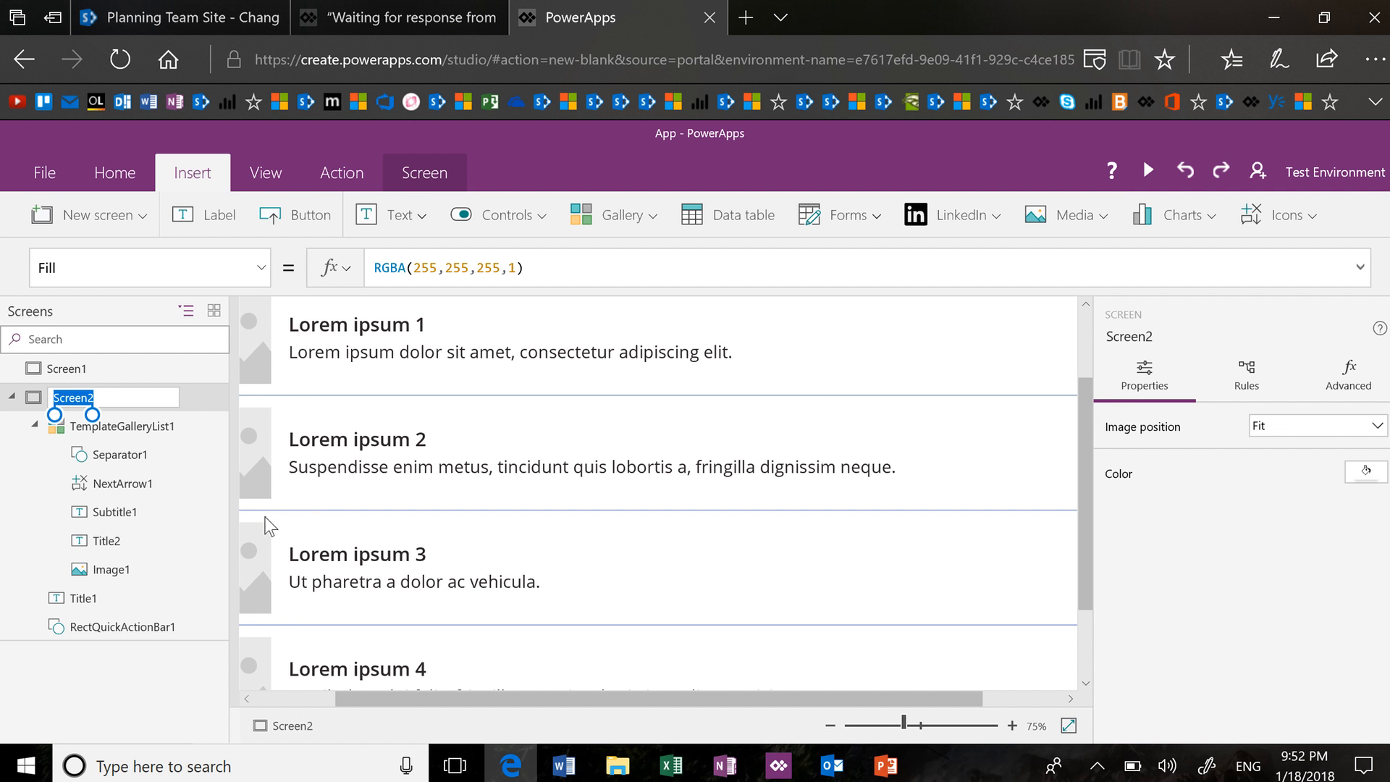
{"action": "type", "text": "MainS"}
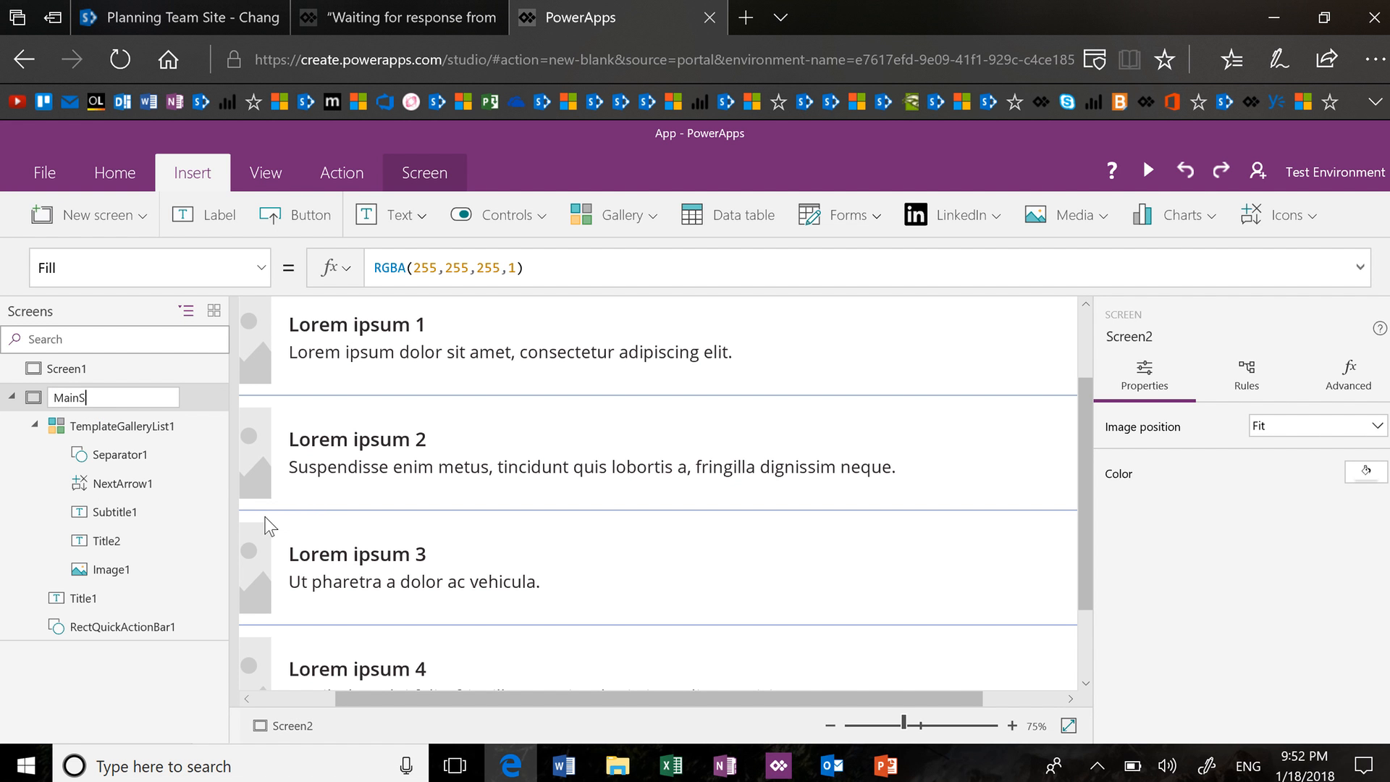
{"action": "key", "text": "BackSpace"}
{"action": "key", "text": "BackSpace"}
{"action": "key", "text": "BackSpace"}
{"action": "key", "text": "BackSpace"}
{"action": "key", "text": "BackSpace"}
{"action": "type", "text": "S"}
{"action": "key", "text": "BackSpace"}
{"action": "type", "text": "MainScreen"}
{"action": "key", "text": "Return"}
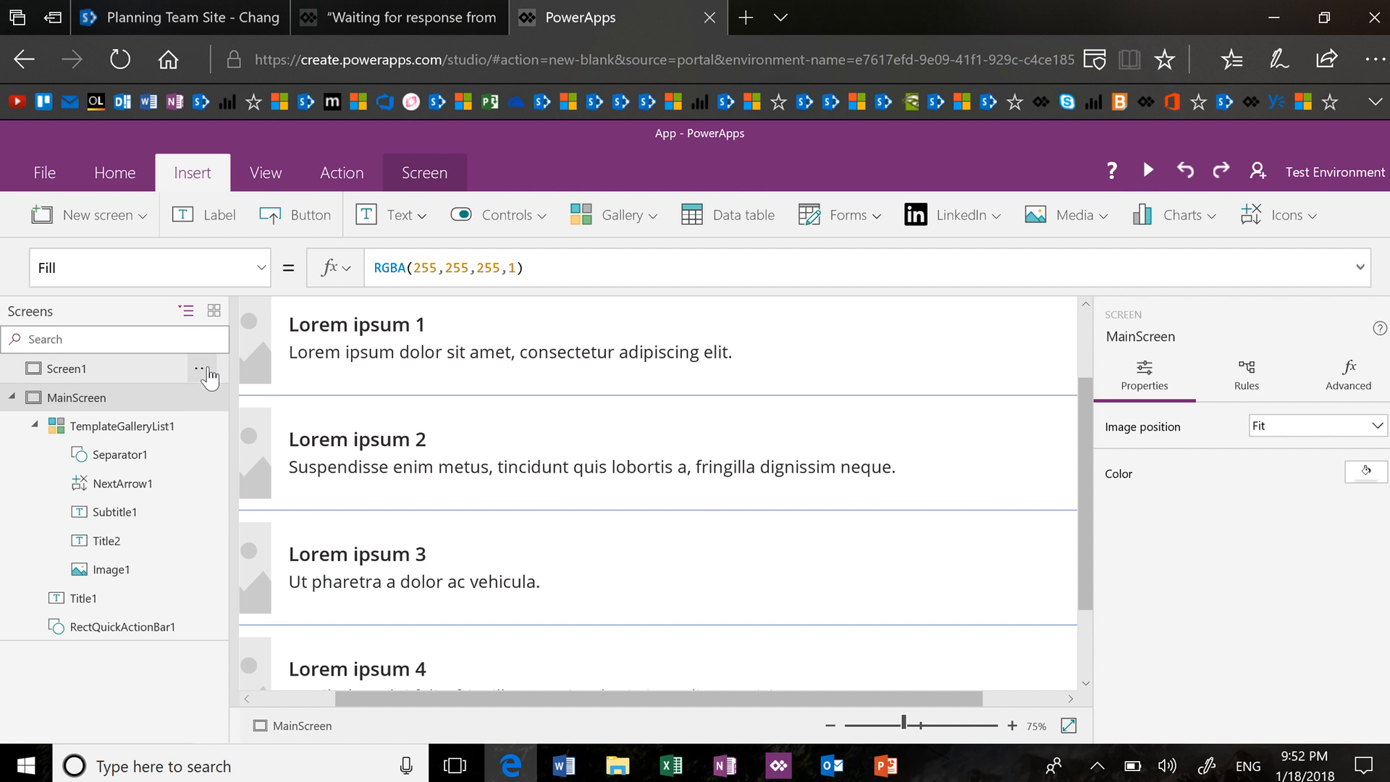
{"action": "left_click", "coordinate": [201, 373]}
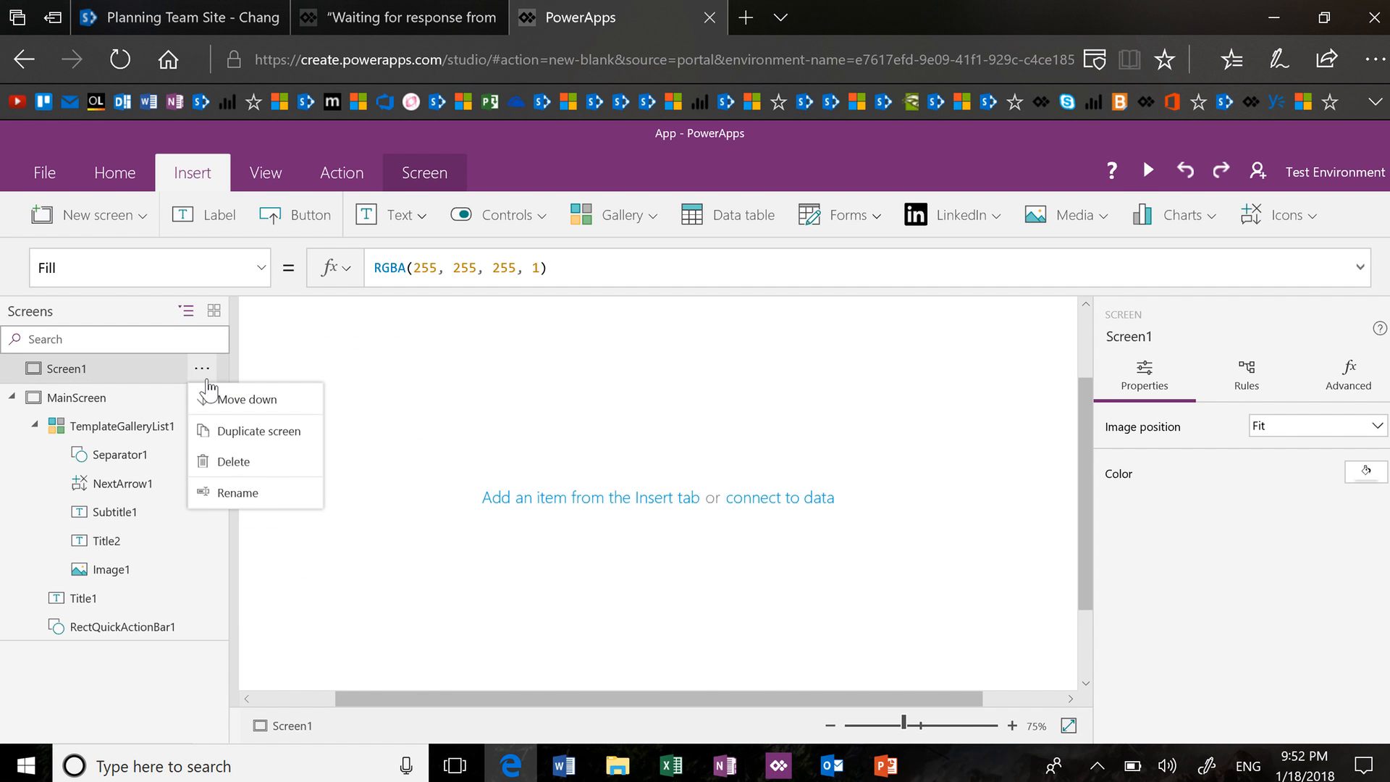
{"action": "left_click", "coordinate": [263, 465]}
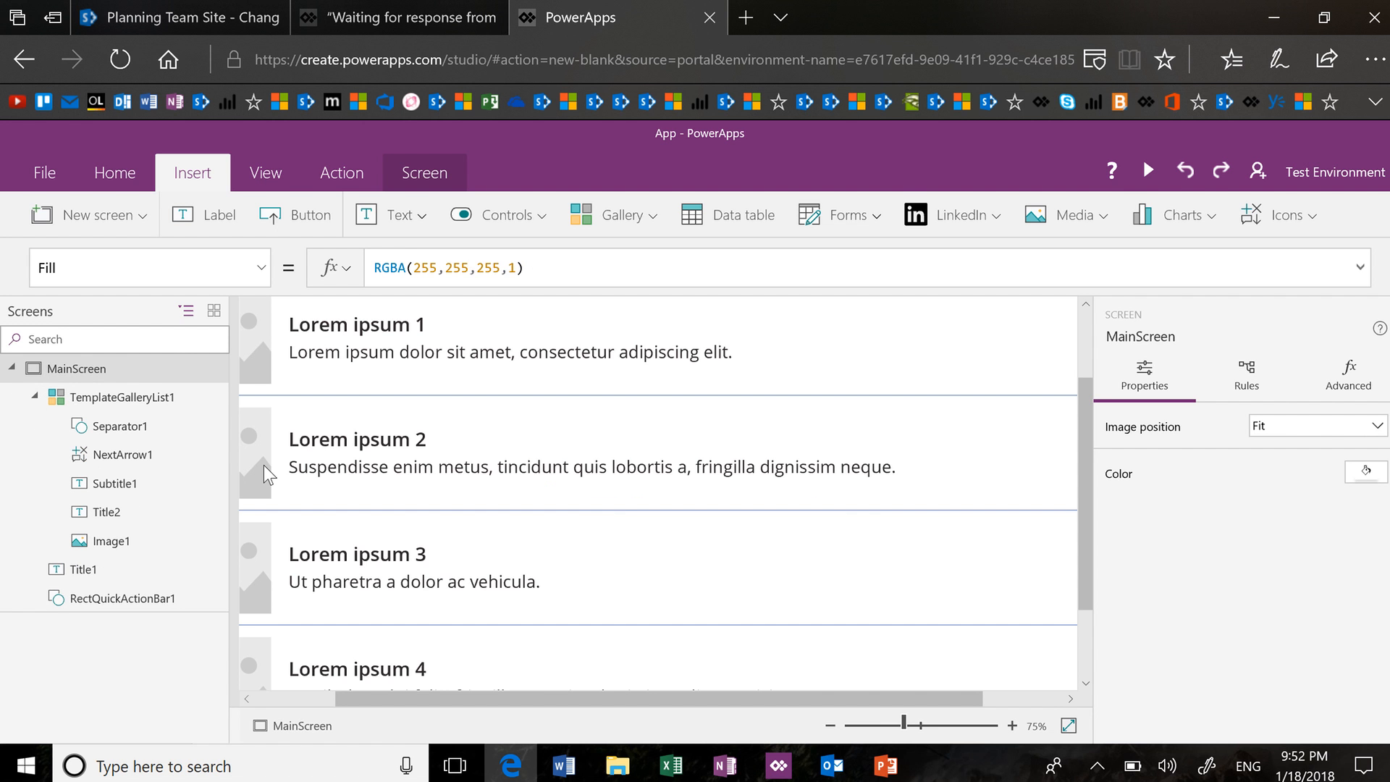
Set the MainScreen gallery's data source to Change Orders and its layout to Title and subtitle
{"action": "left_click", "coordinate": [875, 728]}
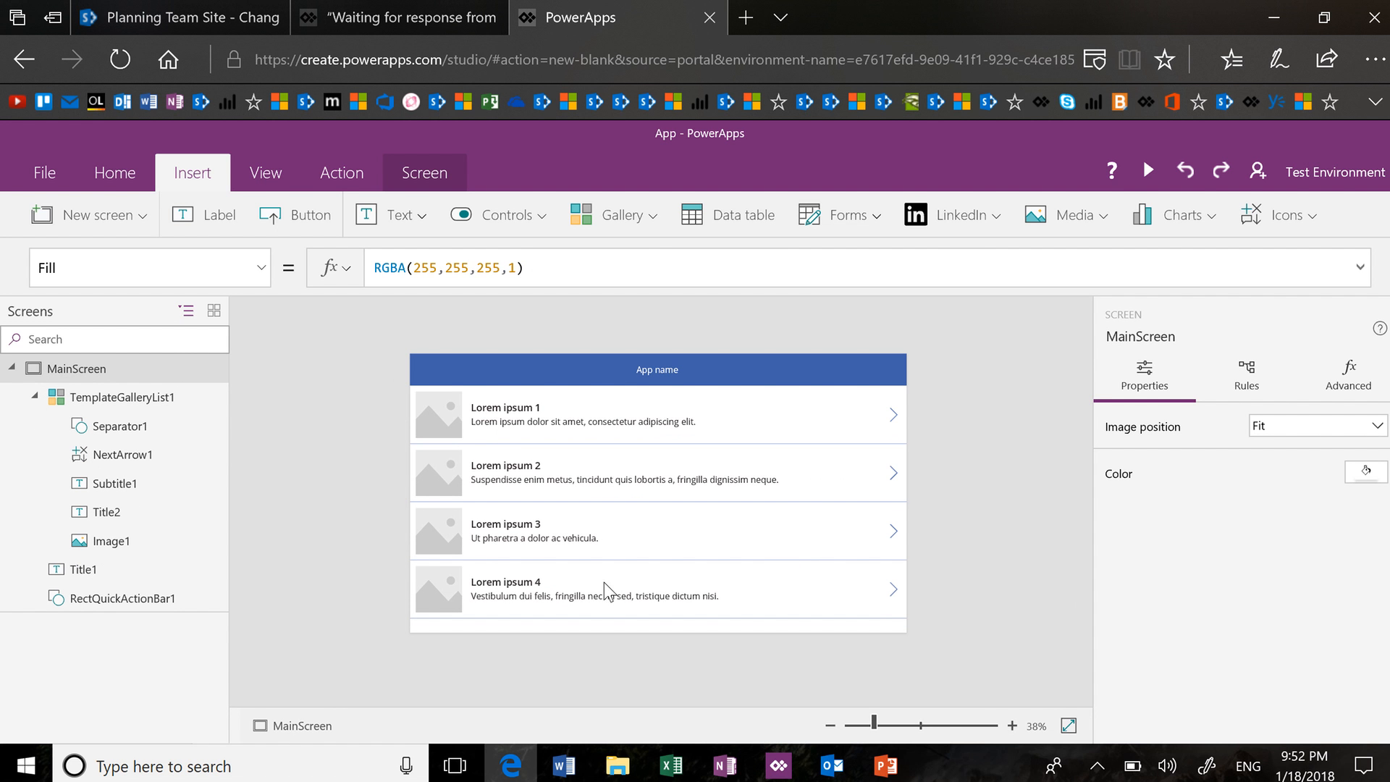
{"action": "left_click", "coordinate": [149, 400]}
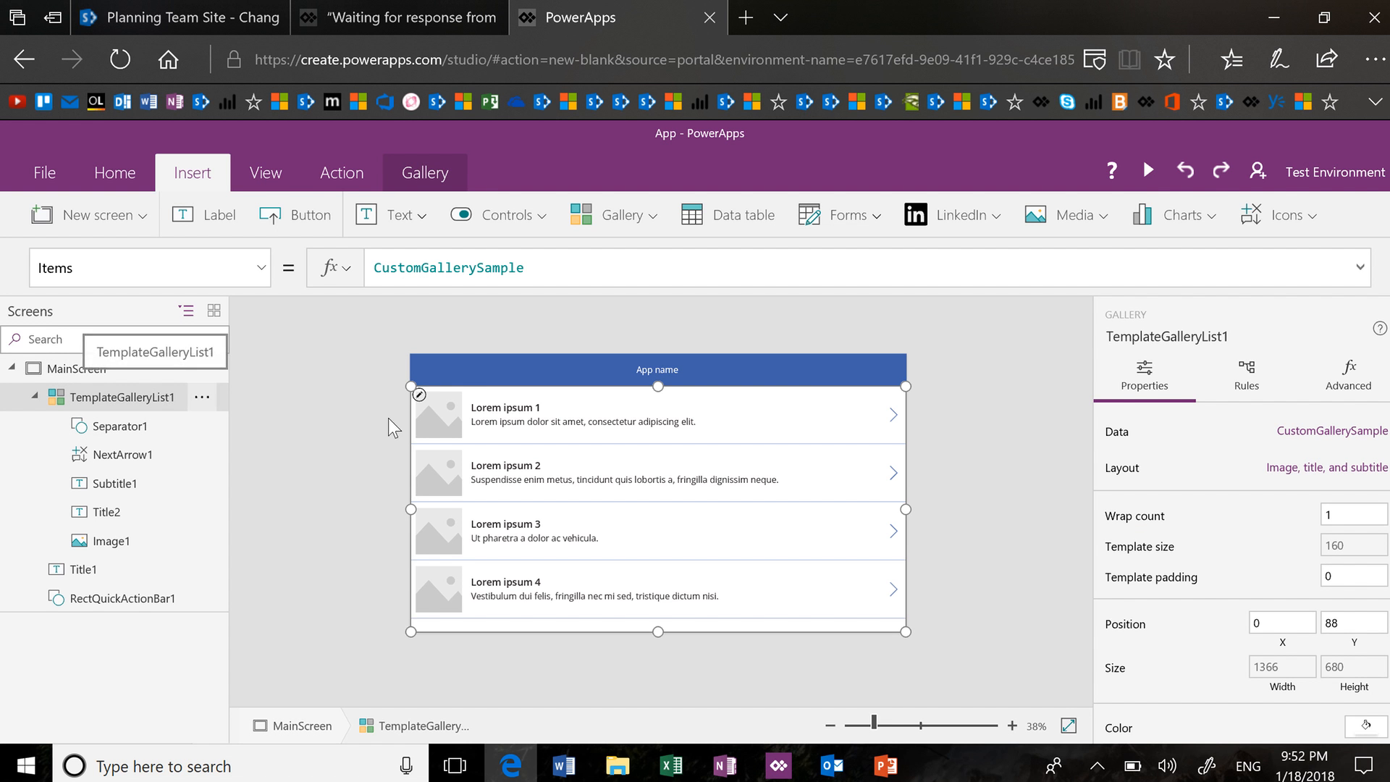
{"action": "left_click", "coordinate": [1360, 433]}
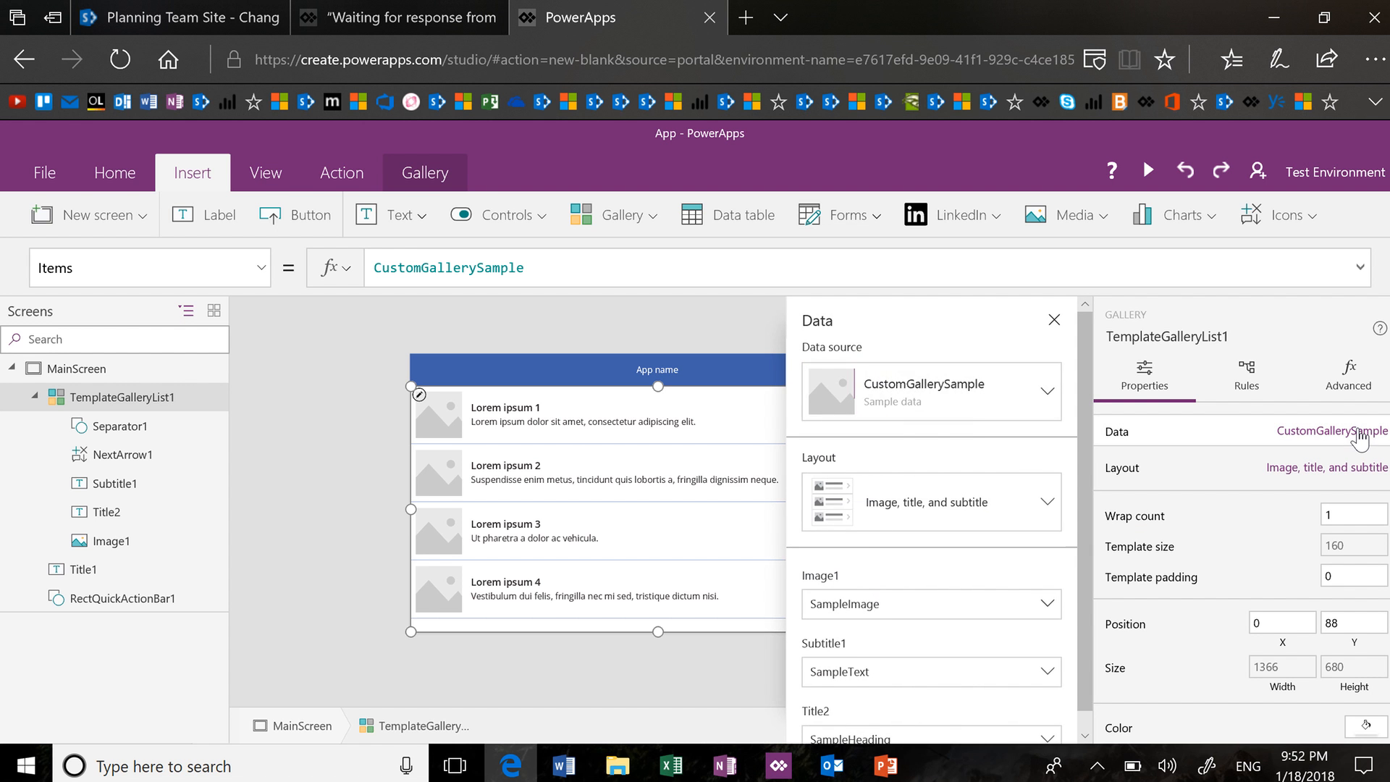
{"action": "left_click", "coordinate": [1048, 384]}
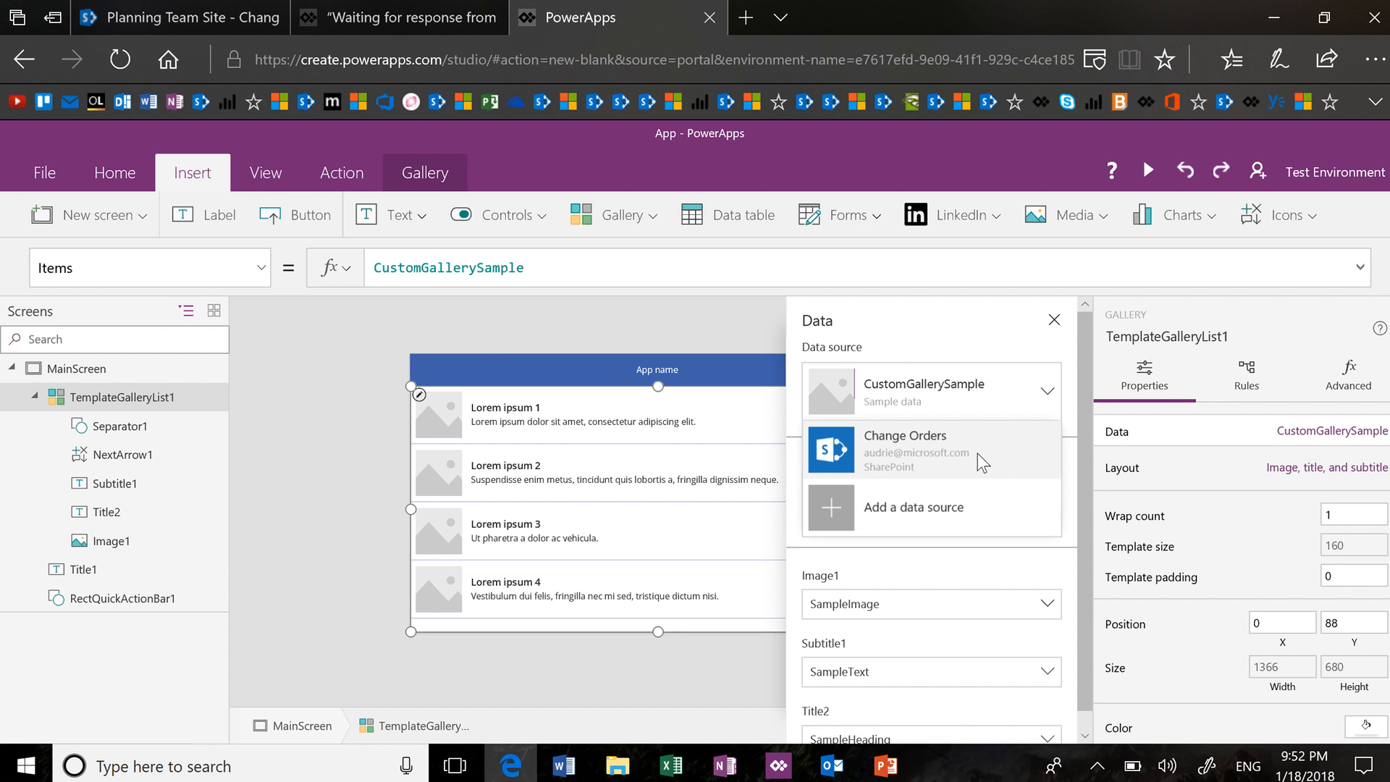
{"action": "left_click", "coordinate": [978, 453]}
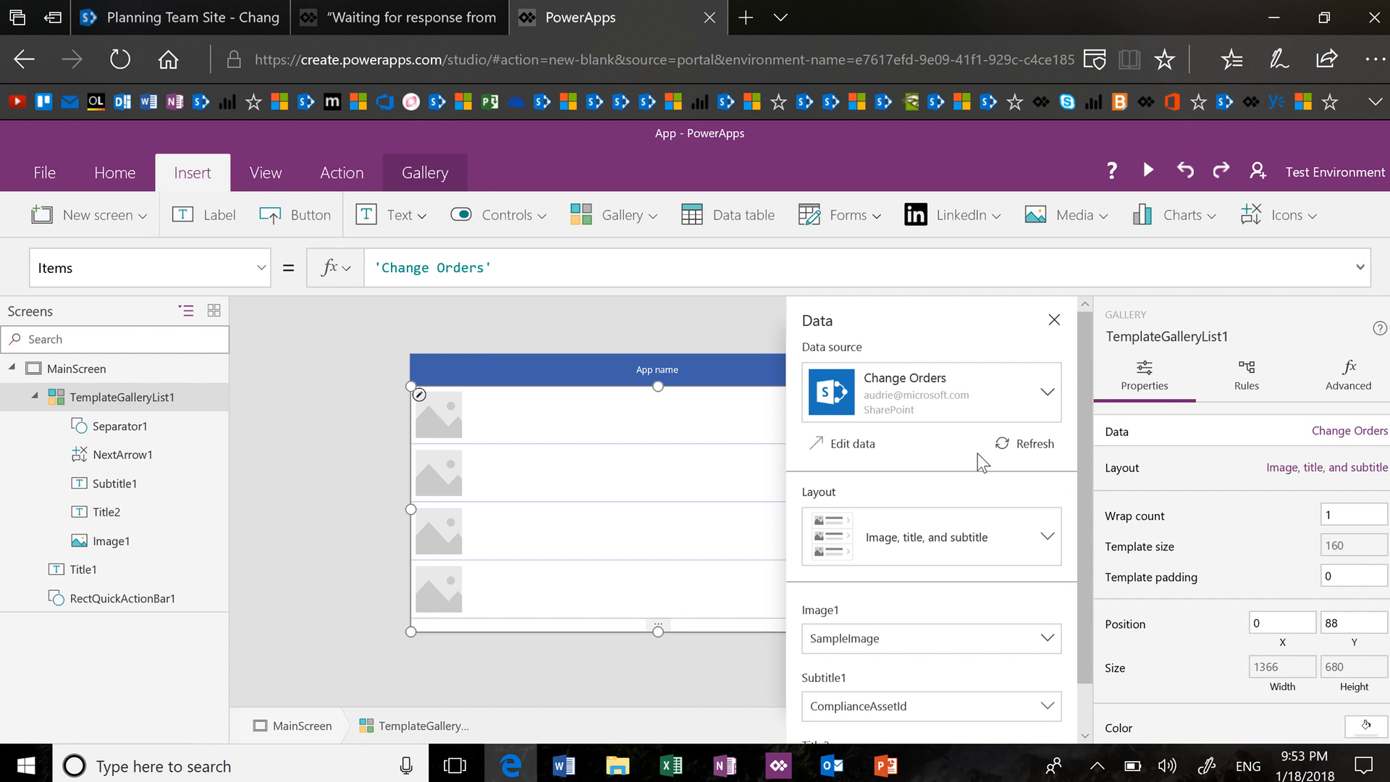
{"action": "left_click", "coordinate": [1018, 539]}
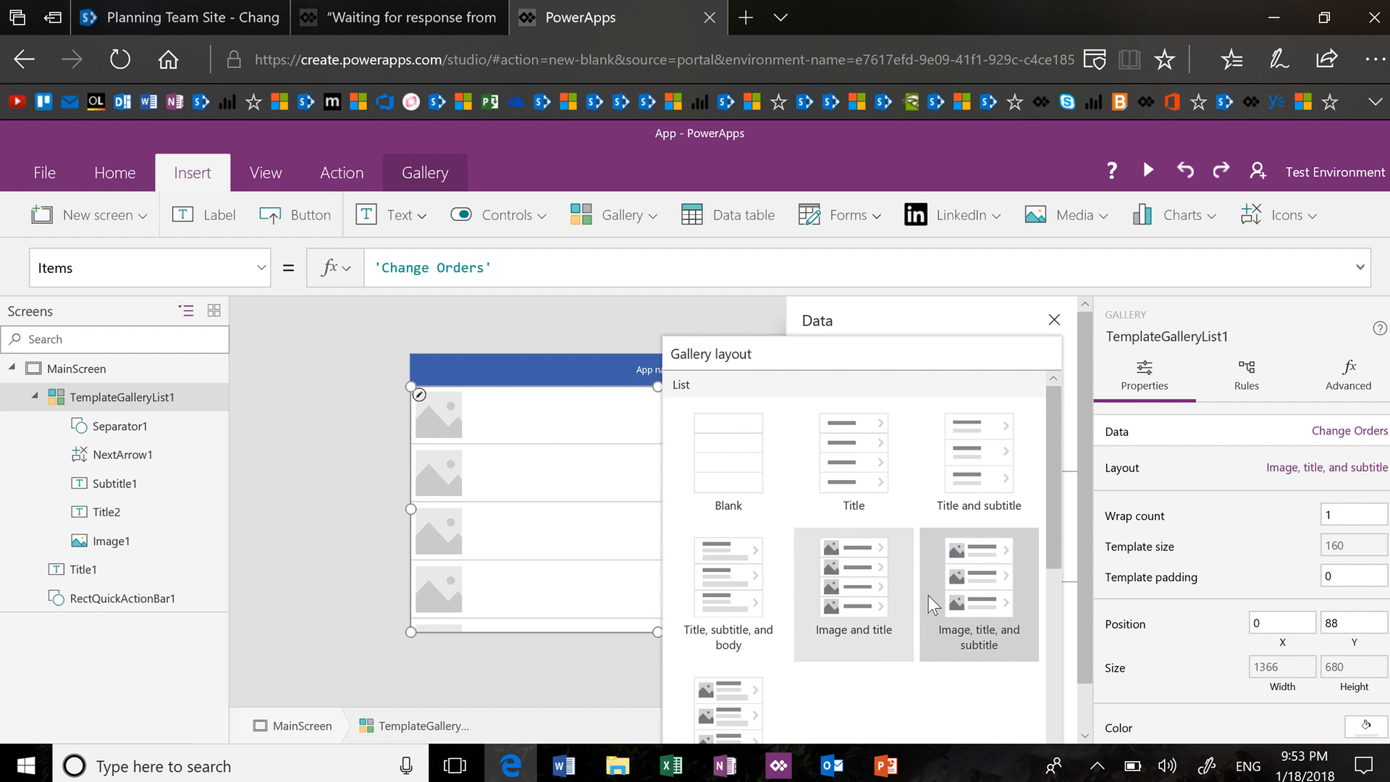
{"action": "left_click", "coordinate": [982, 466]}
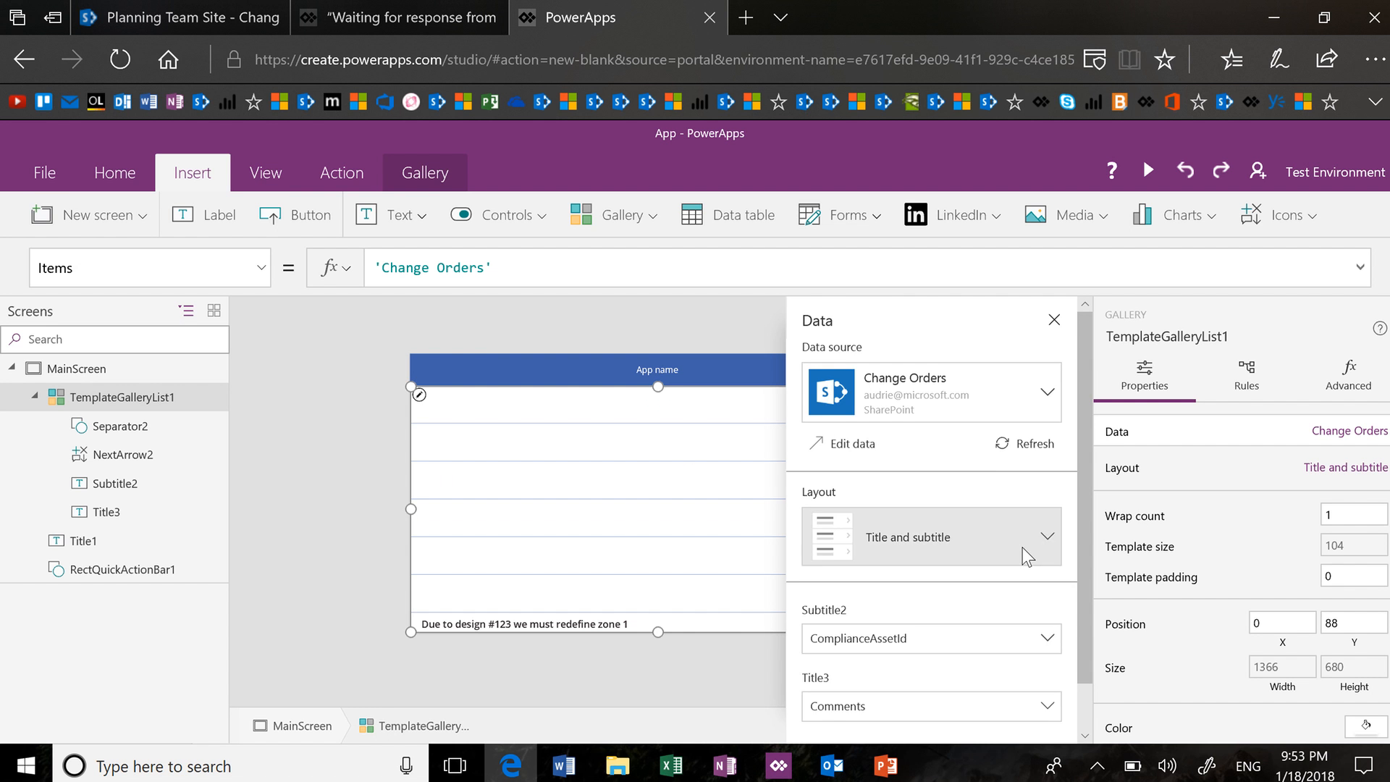
Map the gallery's title label to the Title field and its subtitle label to DrawingNumber
{"action": "scroll", "coordinate": [1023, 547], "scroll_direction": "down", "scroll_amount": 1}
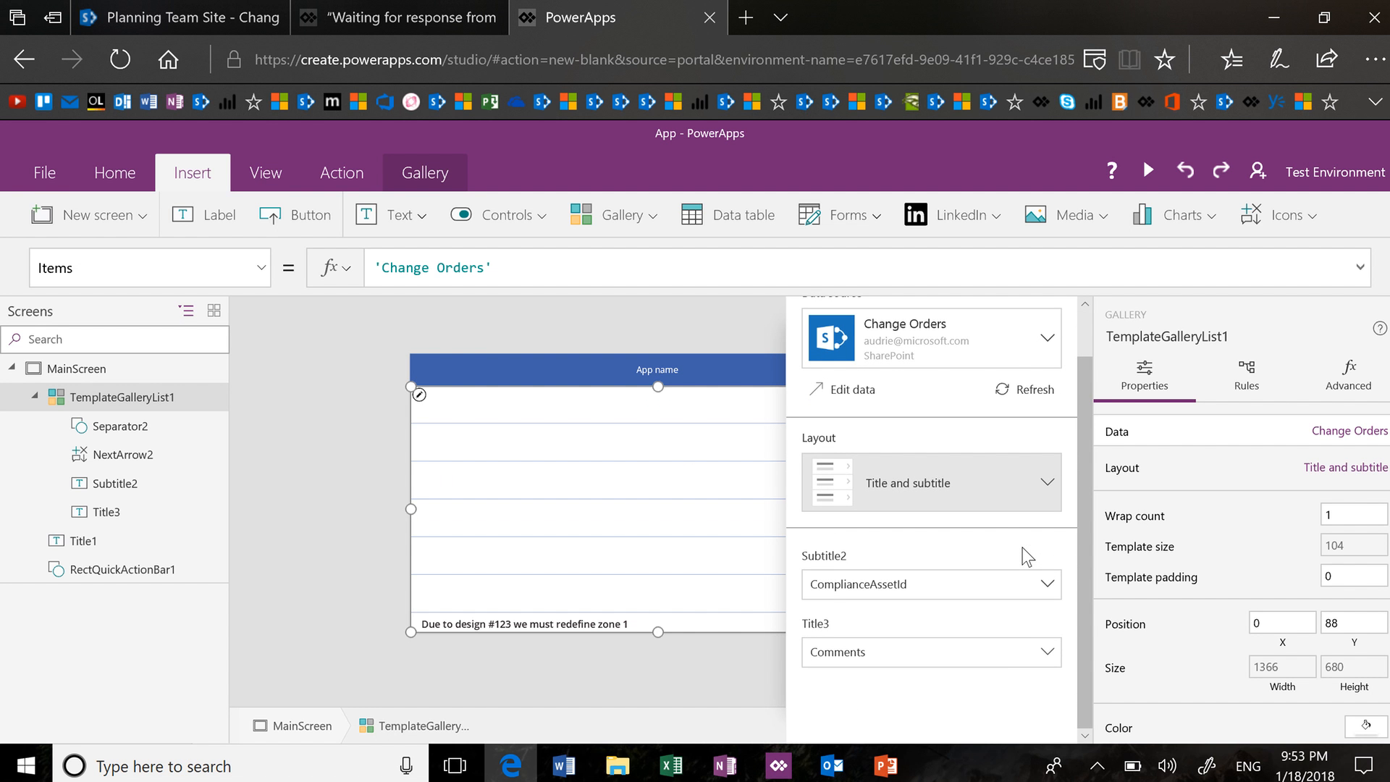
{"action": "left_click", "coordinate": [999, 654]}
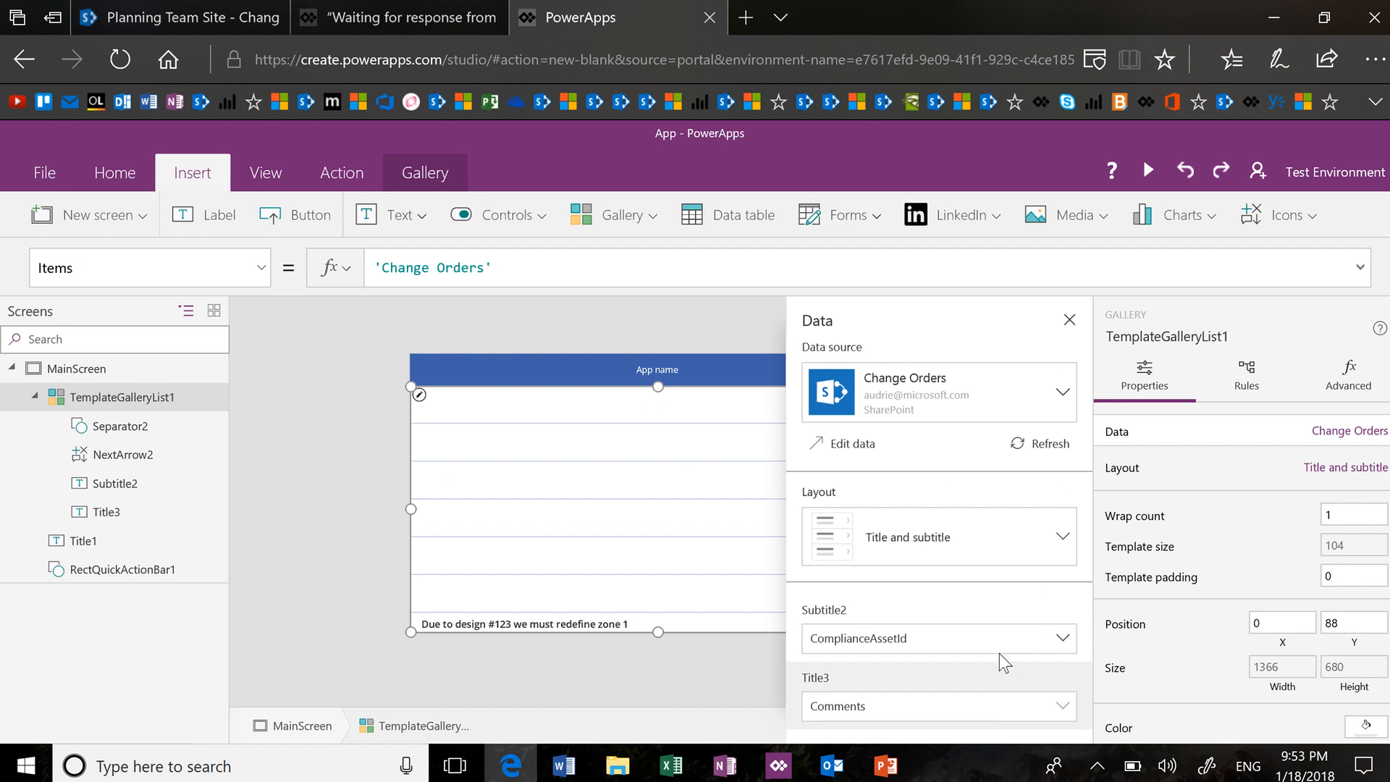
{"action": "left_click", "coordinate": [1019, 711]}
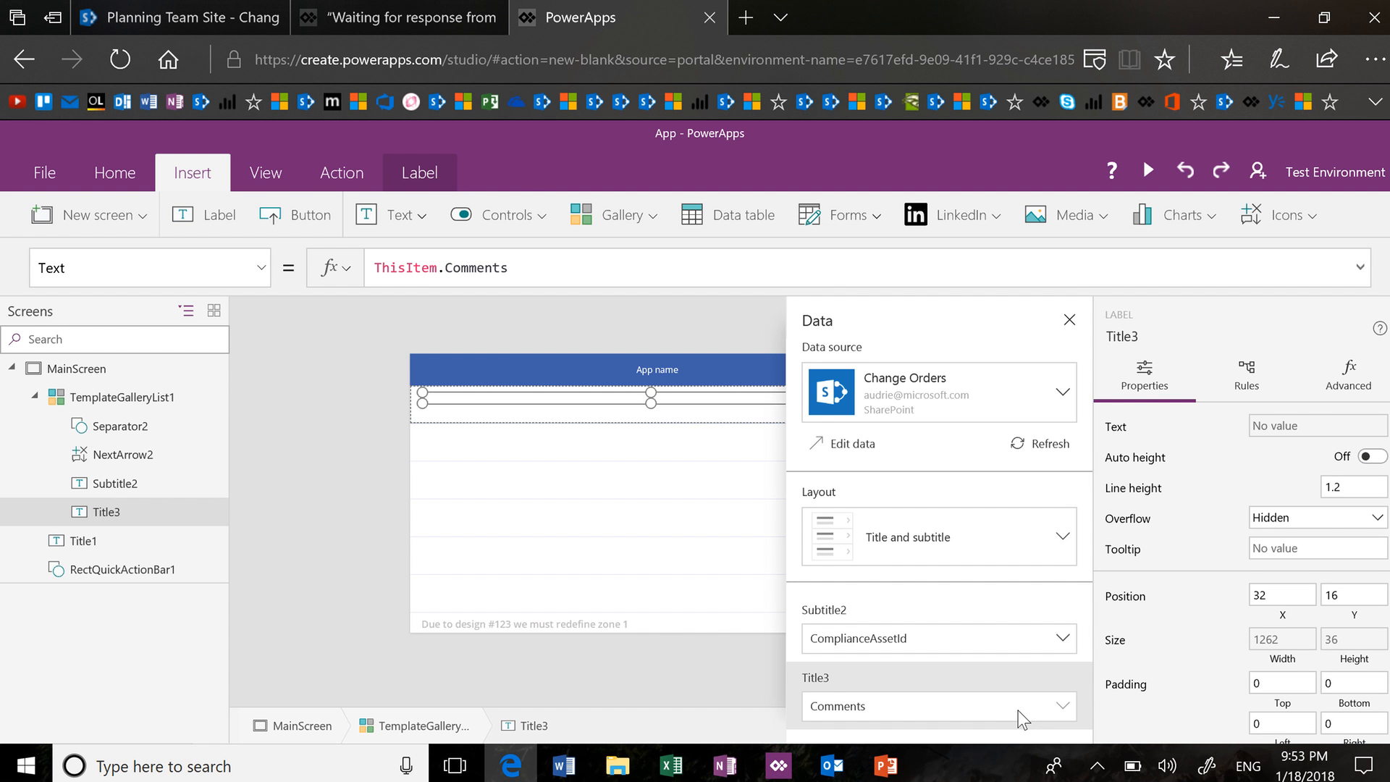
{"action": "left_click", "coordinate": [1018, 710]}
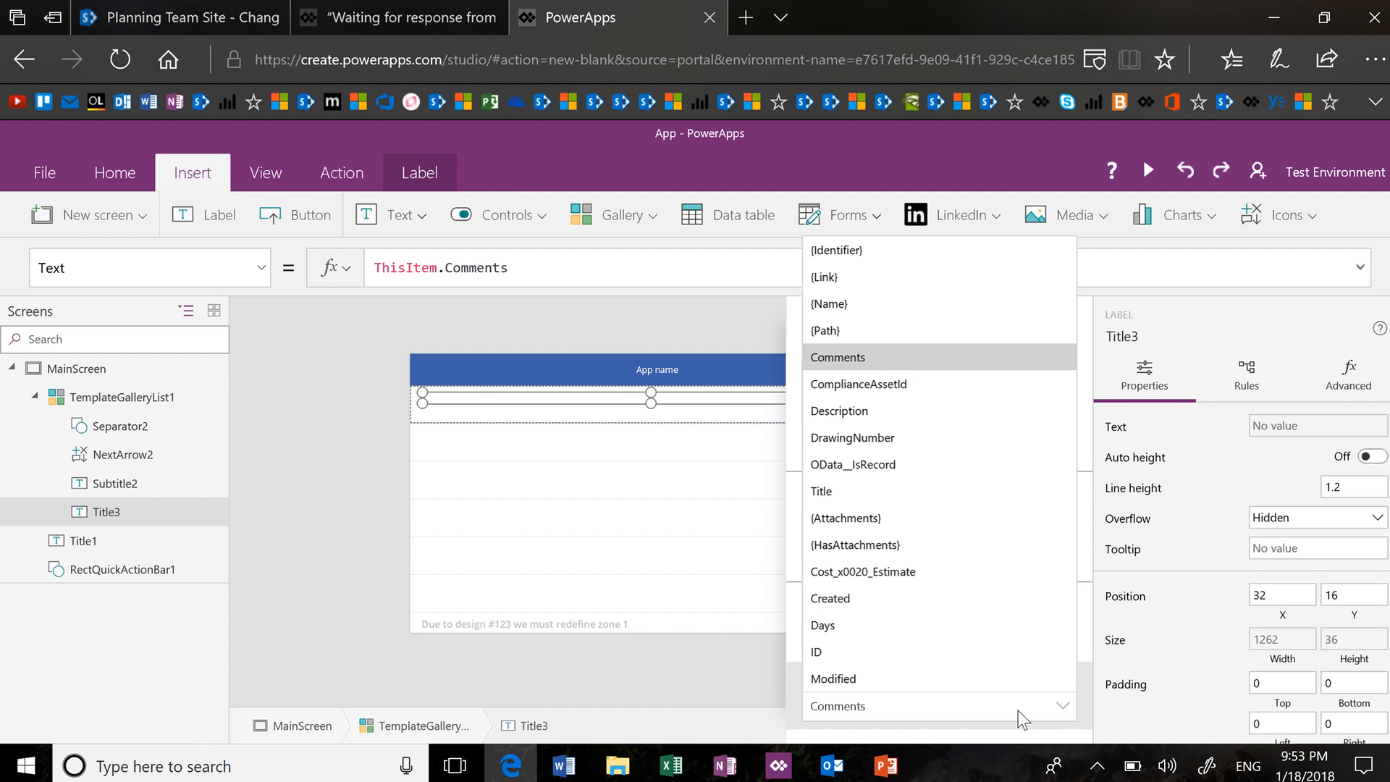
{"action": "left_click", "coordinate": [991, 493]}
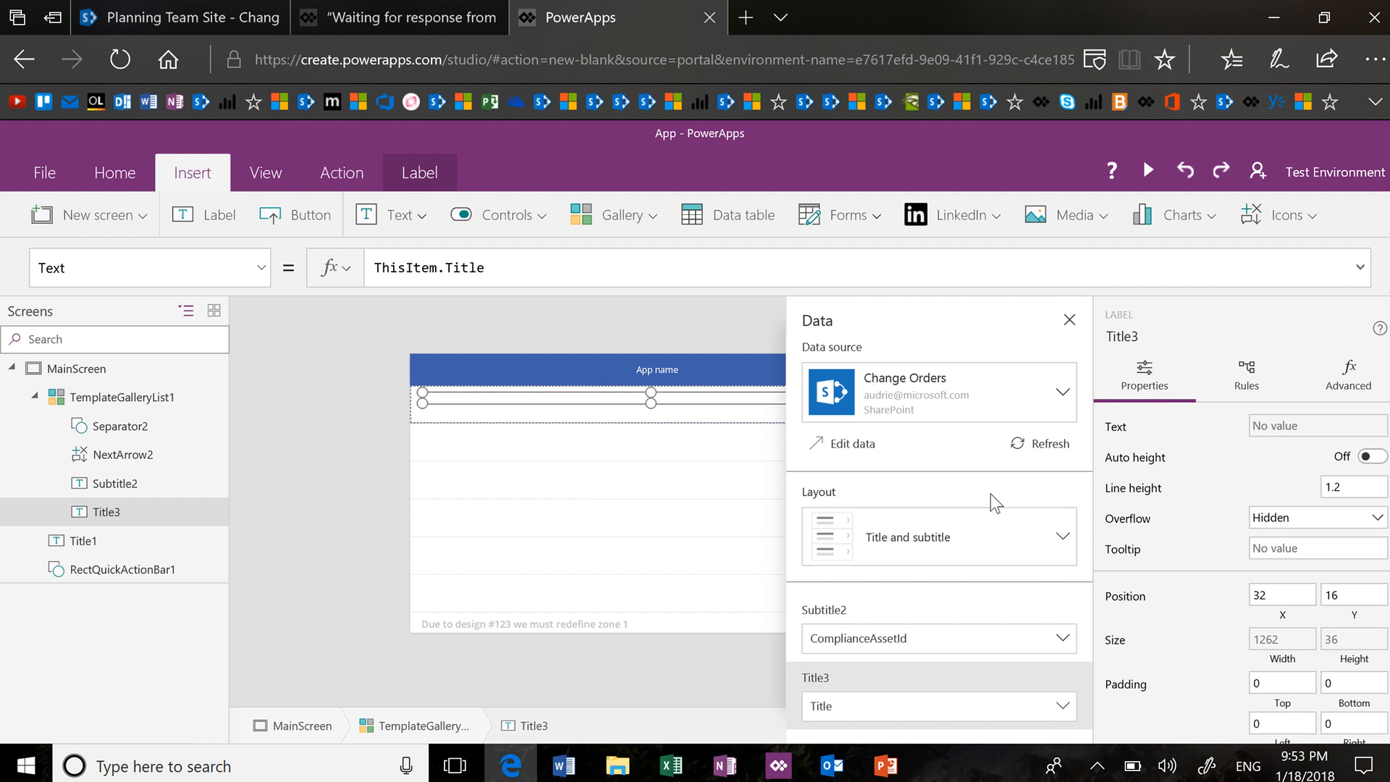
{"action": "left_click", "coordinate": [1008, 638]}
{"action": "left_click", "coordinate": [1008, 638]}
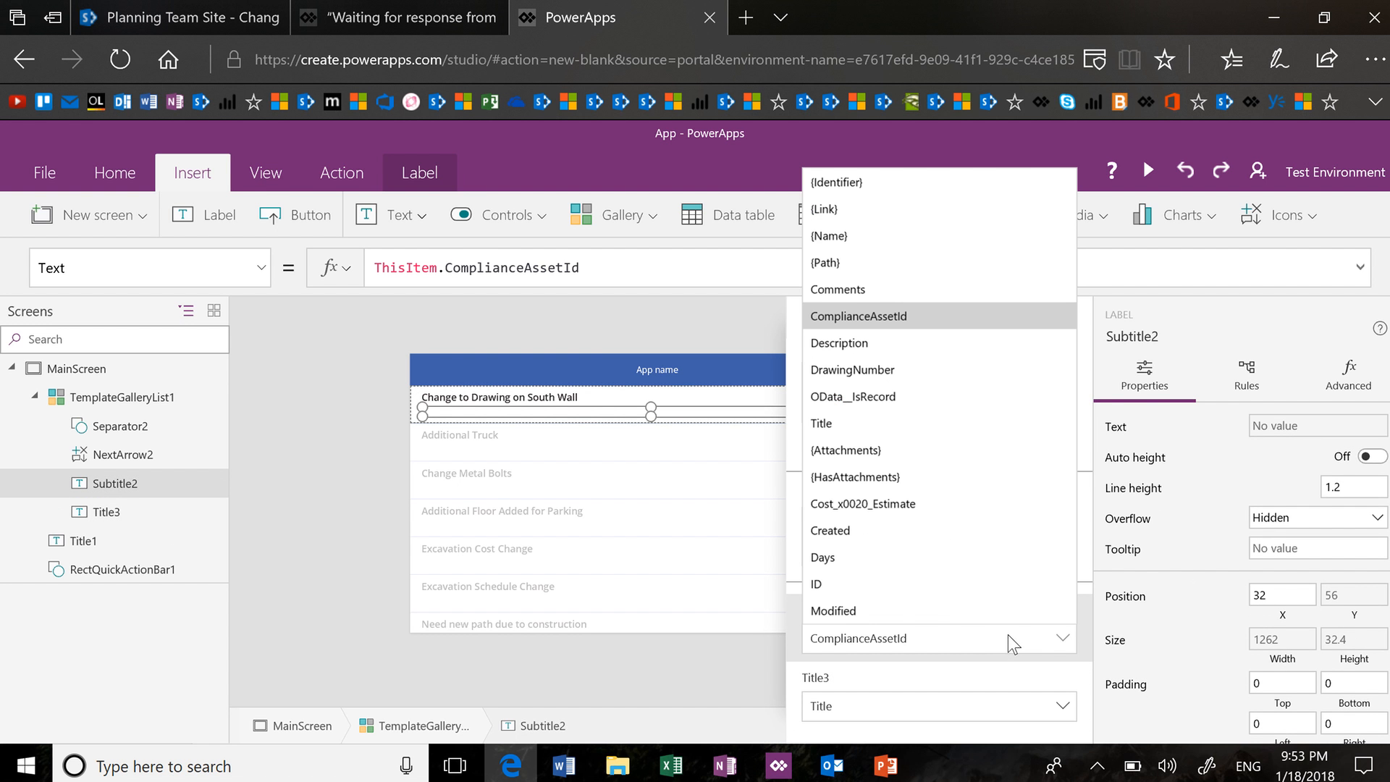
{"action": "left_click", "coordinate": [992, 369]}
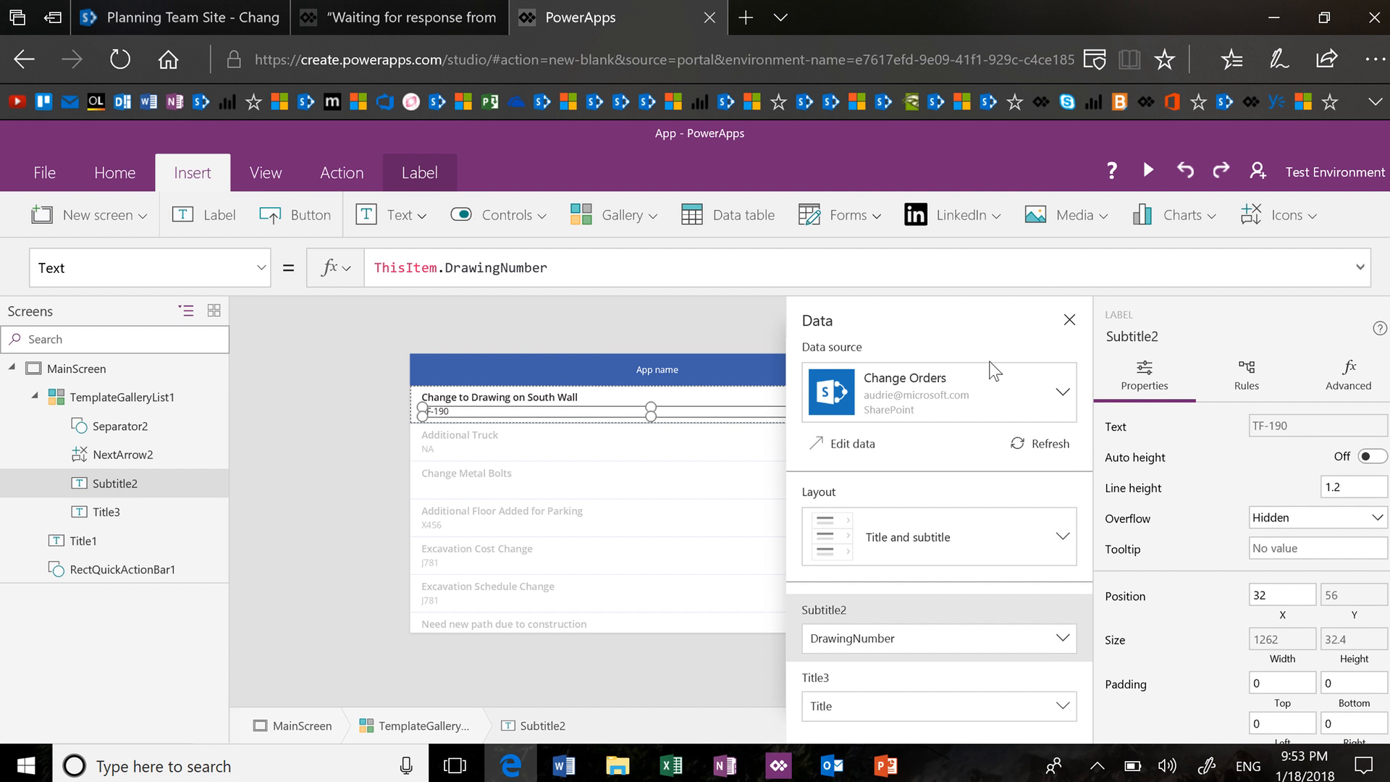
Change the header title of MainScreen to "Change Order Gallery"
{"action": "left_click", "coordinate": [1069, 321]}
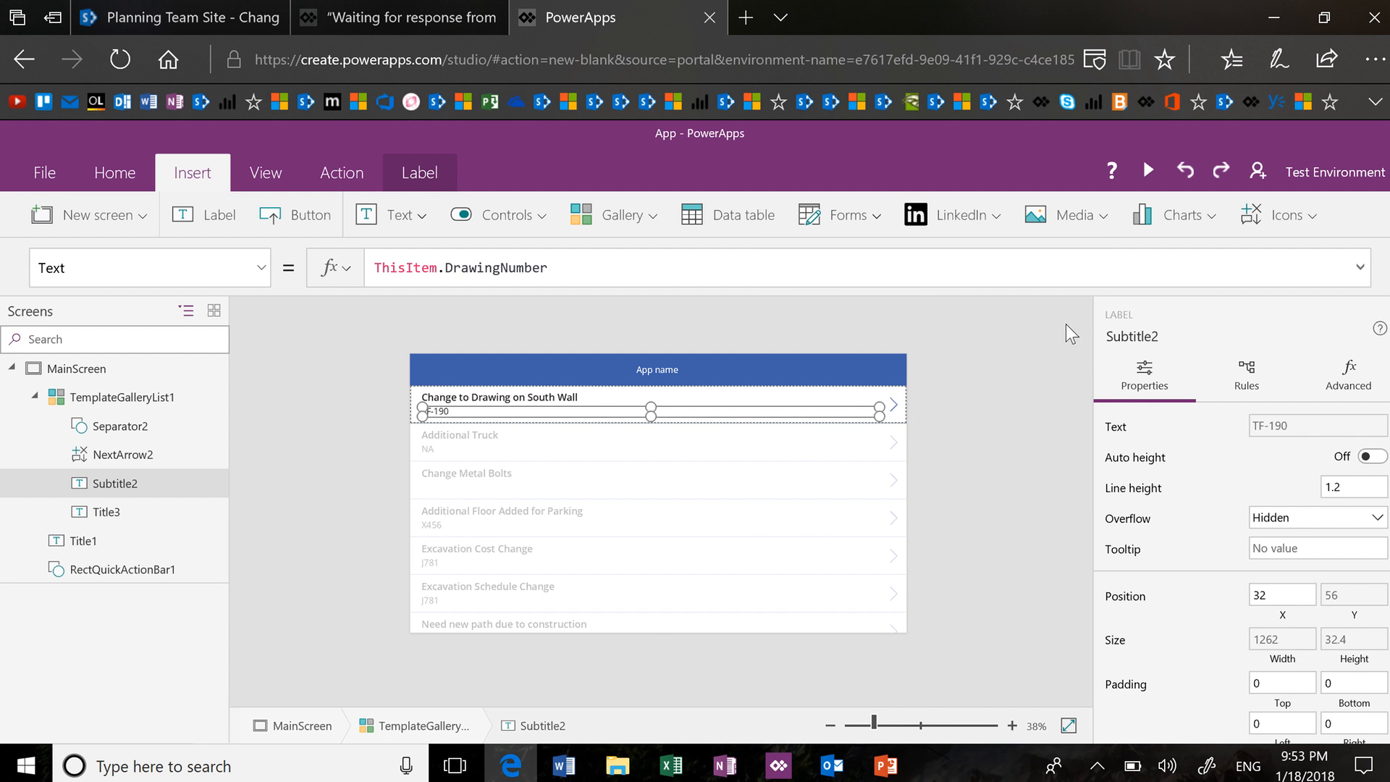
{"action": "left_click", "coordinate": [821, 521]}
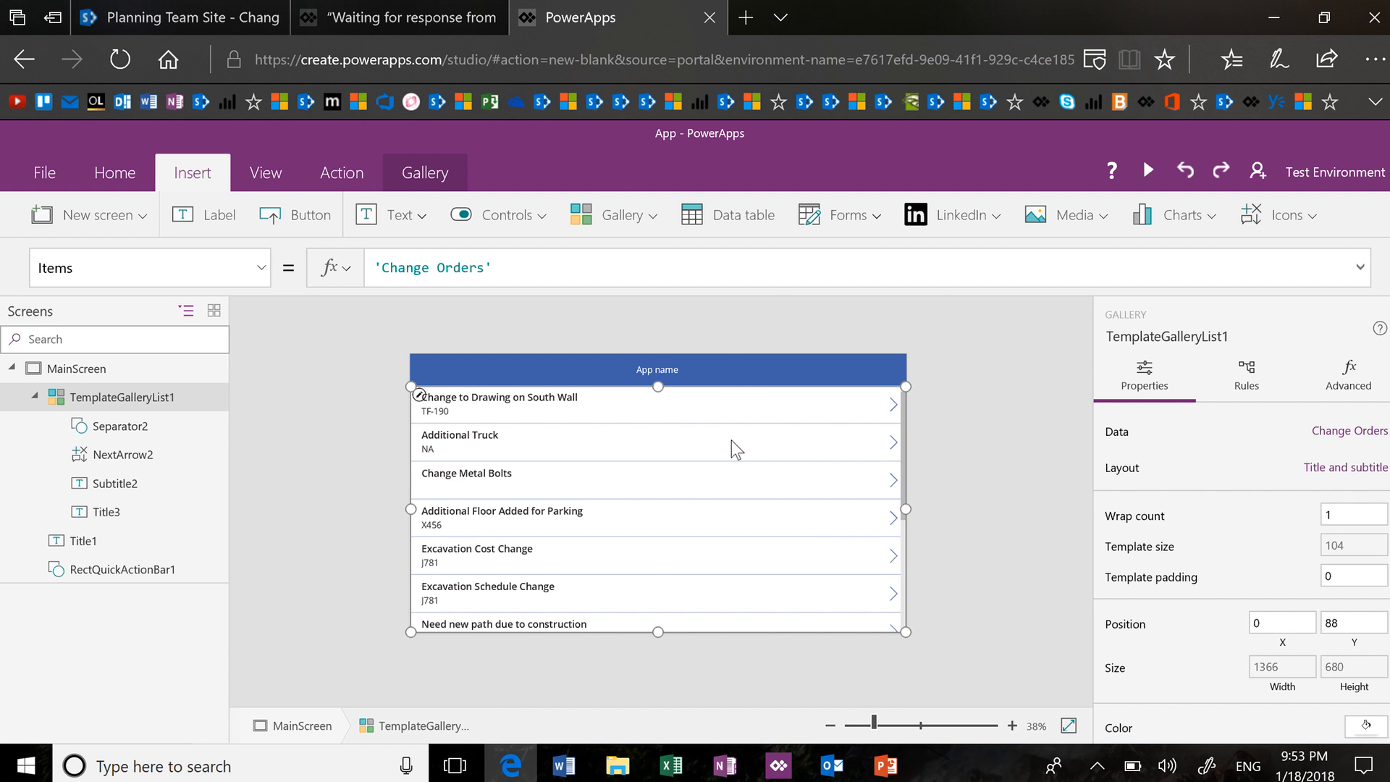
{"action": "double_click", "coordinate": [646, 367]}
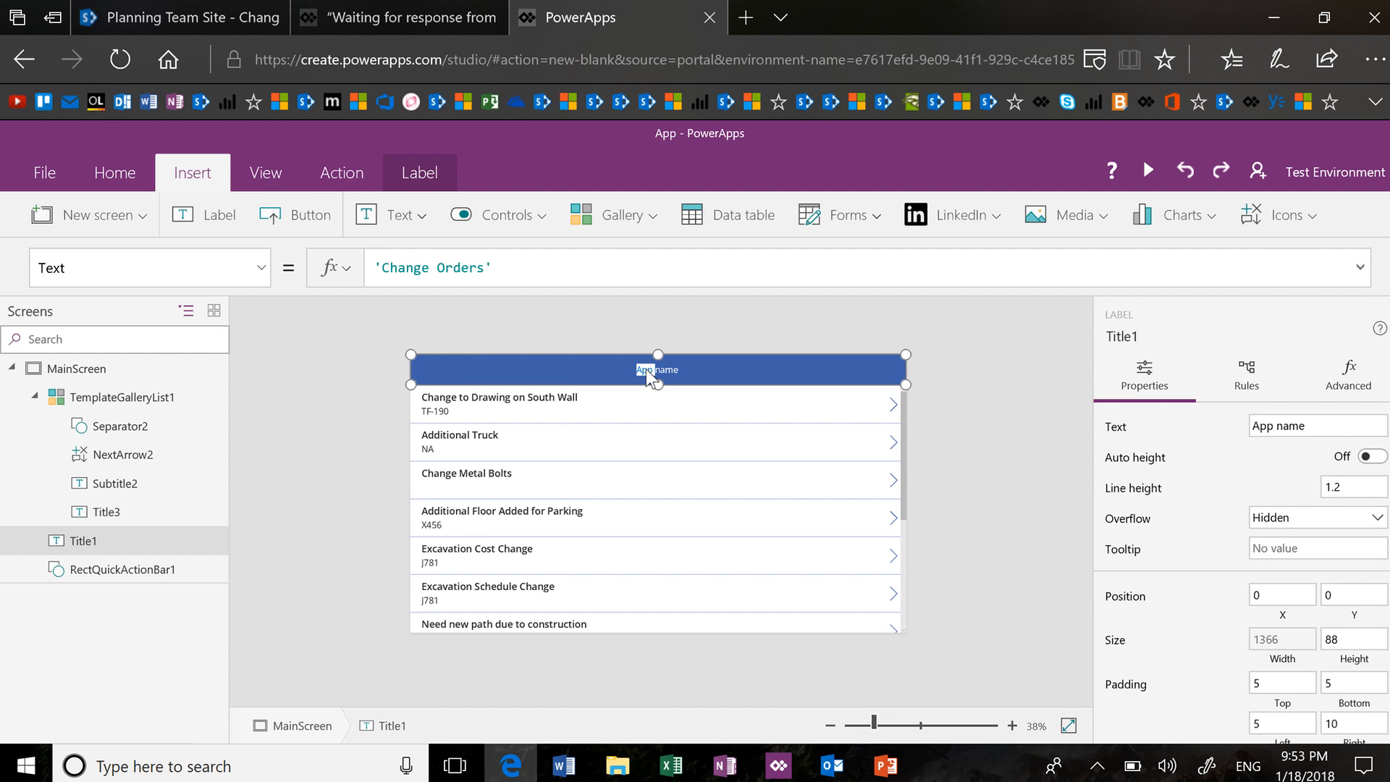
{"action": "type", "text": "Change"}
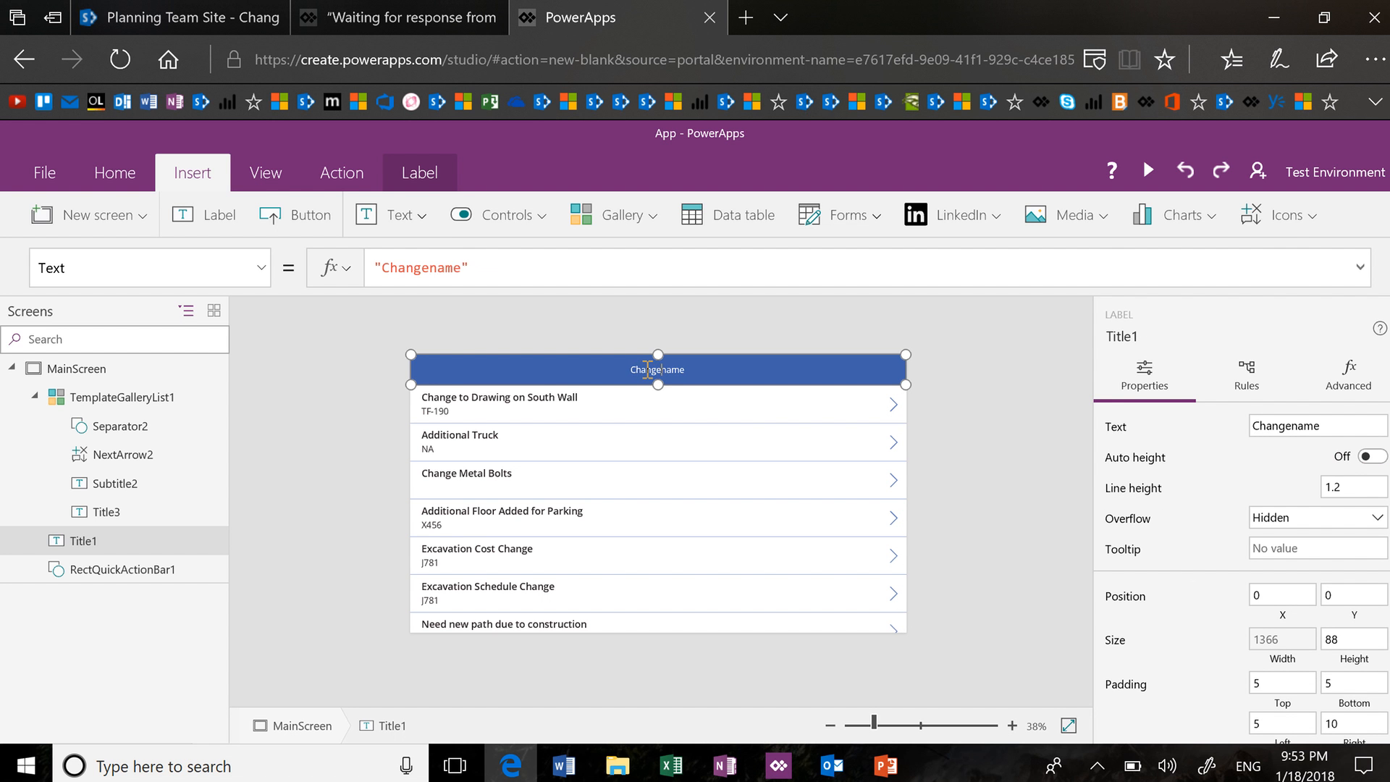
{"action": "type", "text": " Order"}
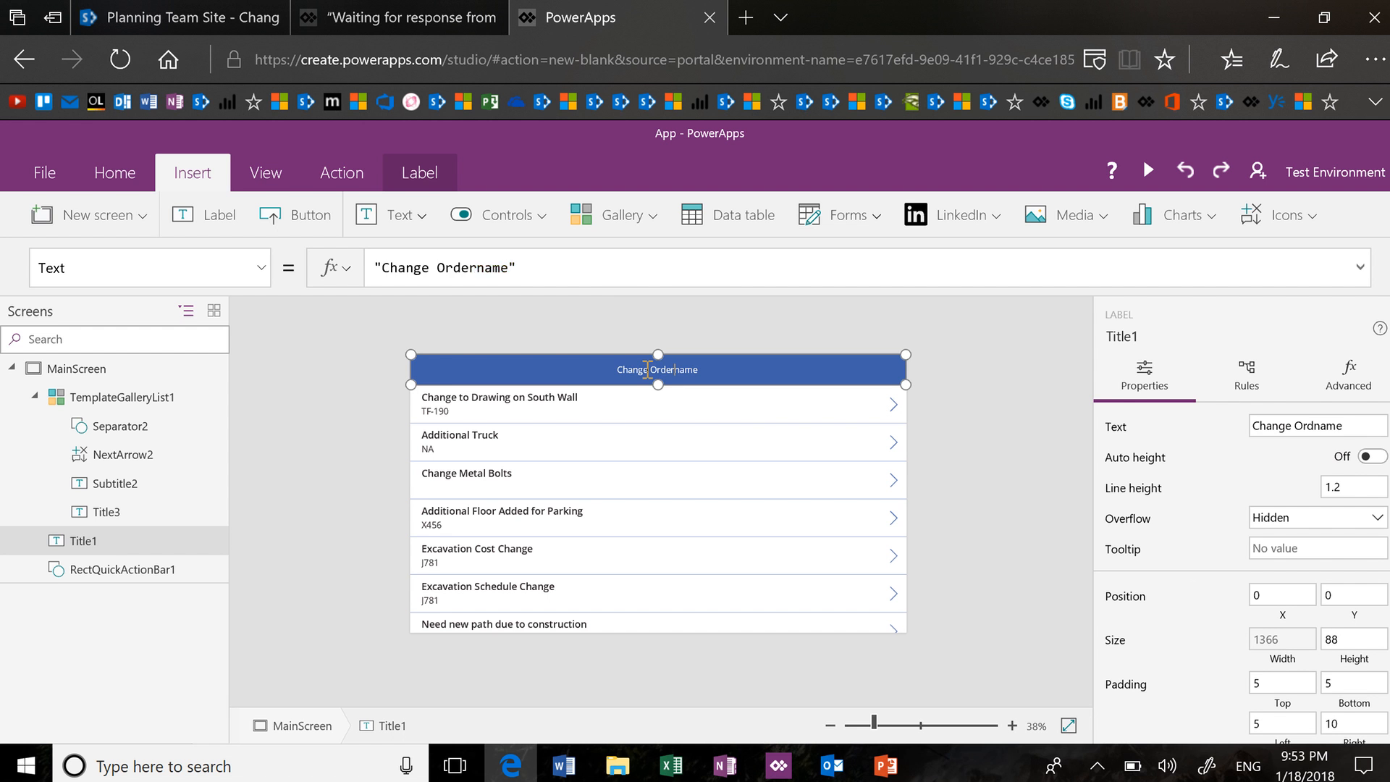
{"action": "type", "text": " Gallery"}
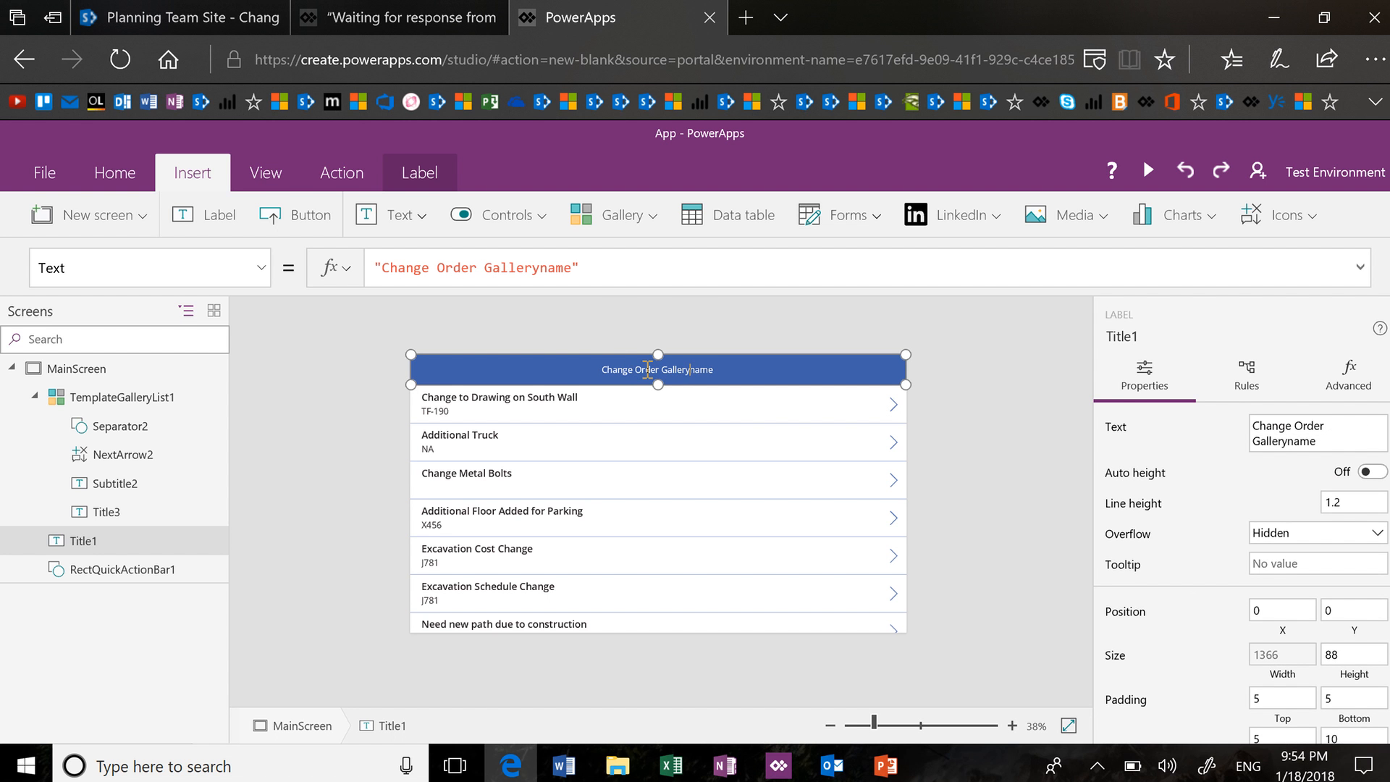
{"action": "key", "text": "Delete"}
{"action": "key", "text": "Delete"}
{"action": "key", "text": "Delete"}
{"action": "key", "text": "Delete"}
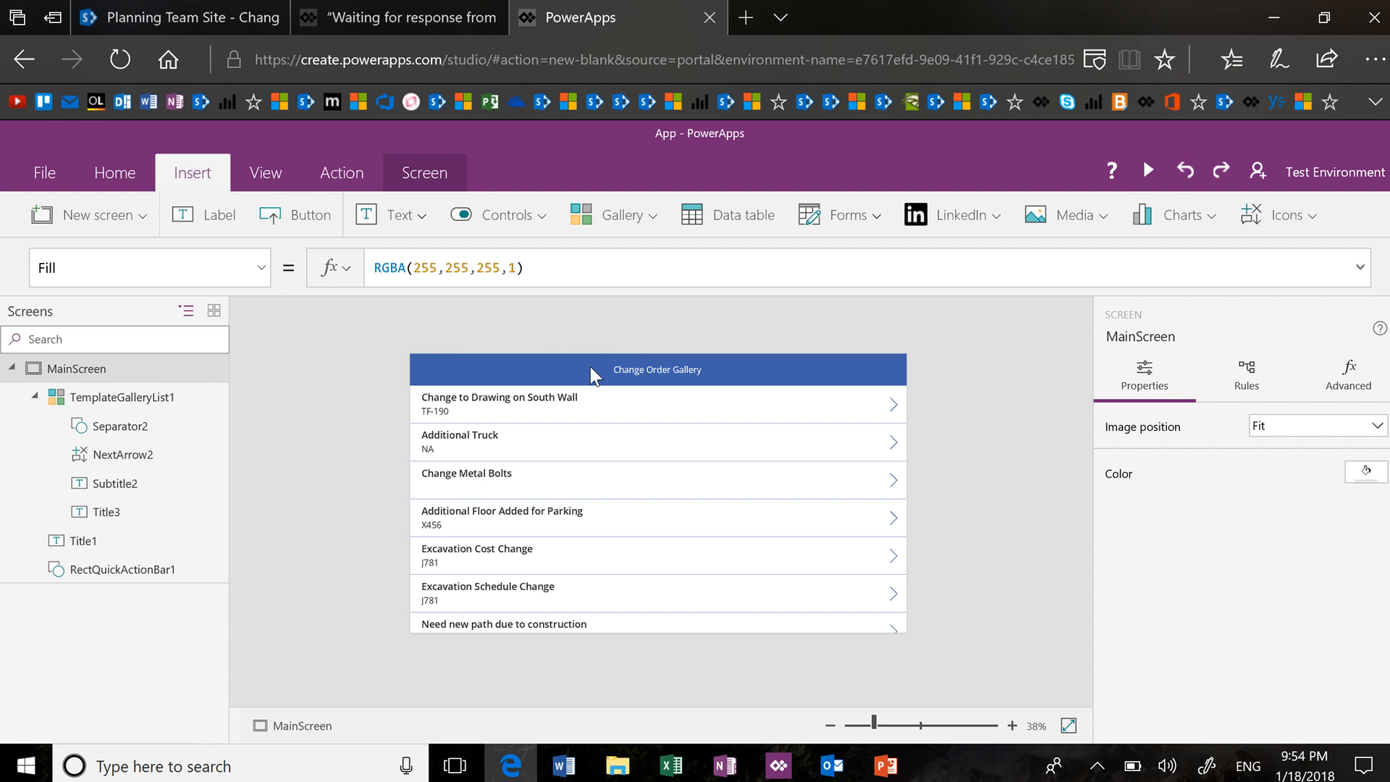
Add a new screen from the Scrollable screen template and rename it DetailsScreen
{"action": "left_click", "coordinate": [143, 218]}
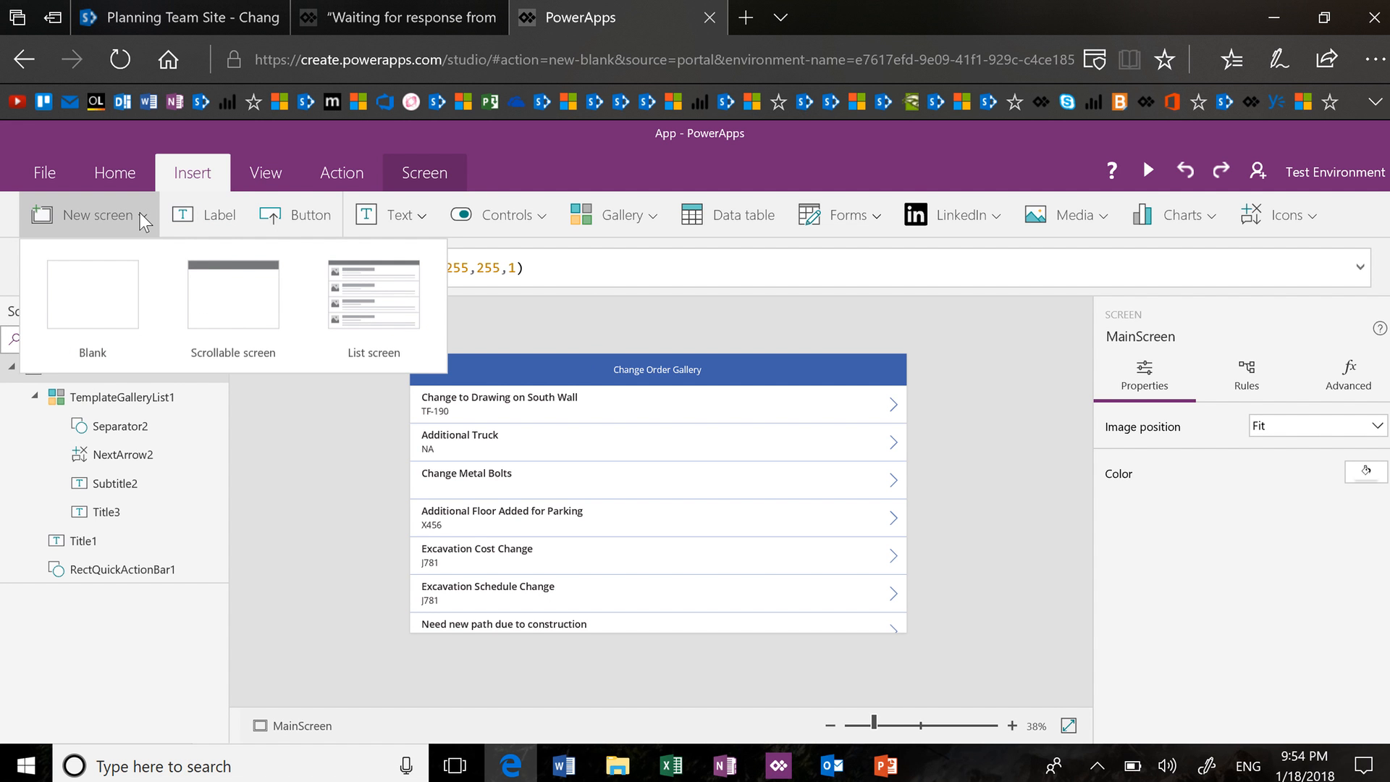
{"action": "left_click", "coordinate": [241, 320]}
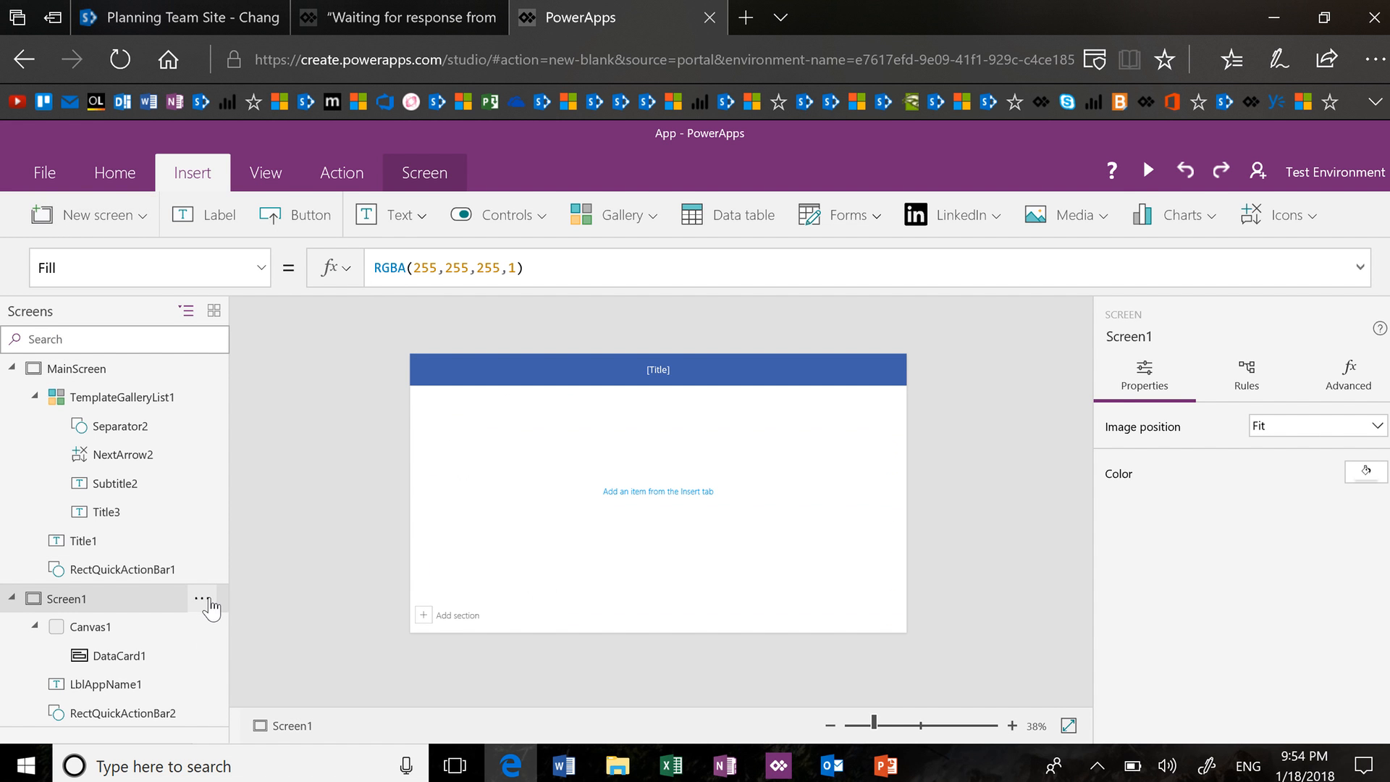
{"action": "left_click", "coordinate": [202, 599]}
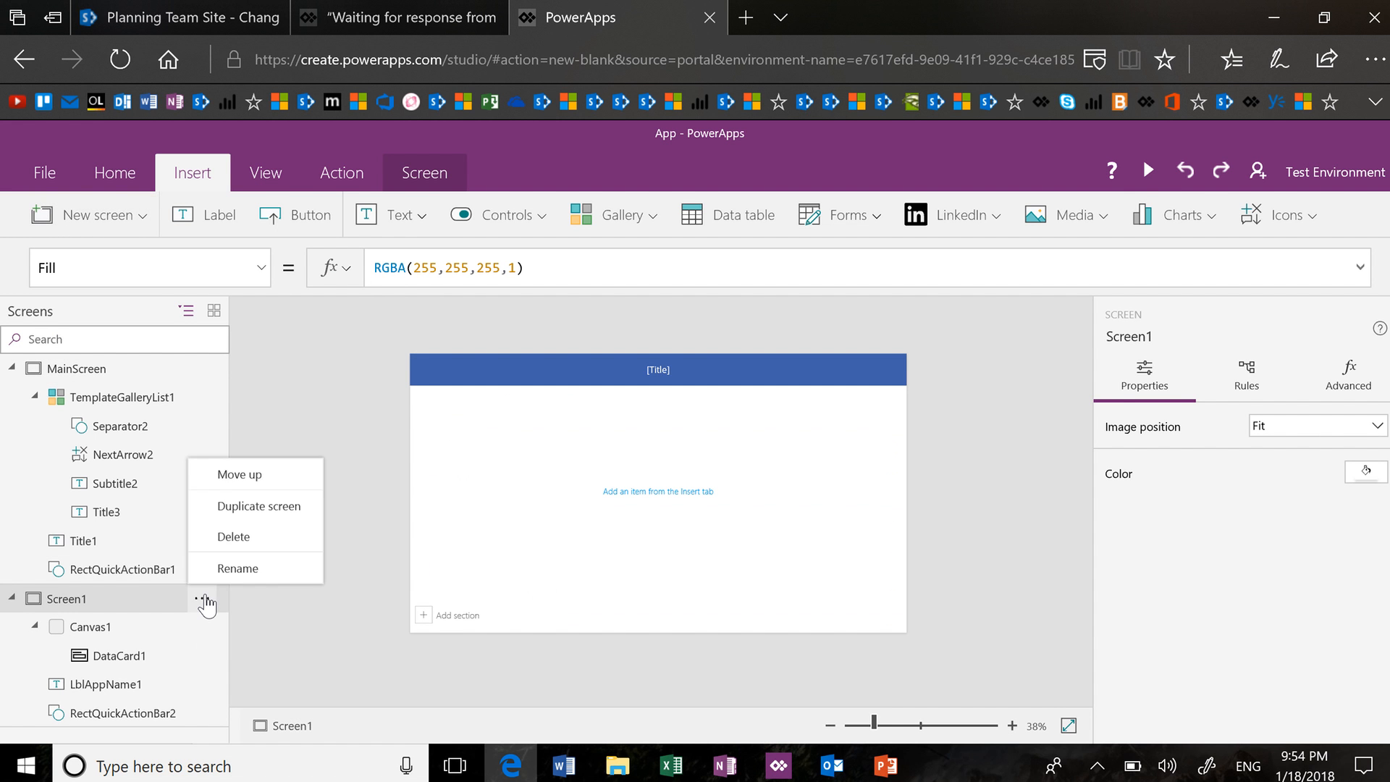
{"action": "left_click", "coordinate": [257, 570]}
{"action": "type", "text": "D"}
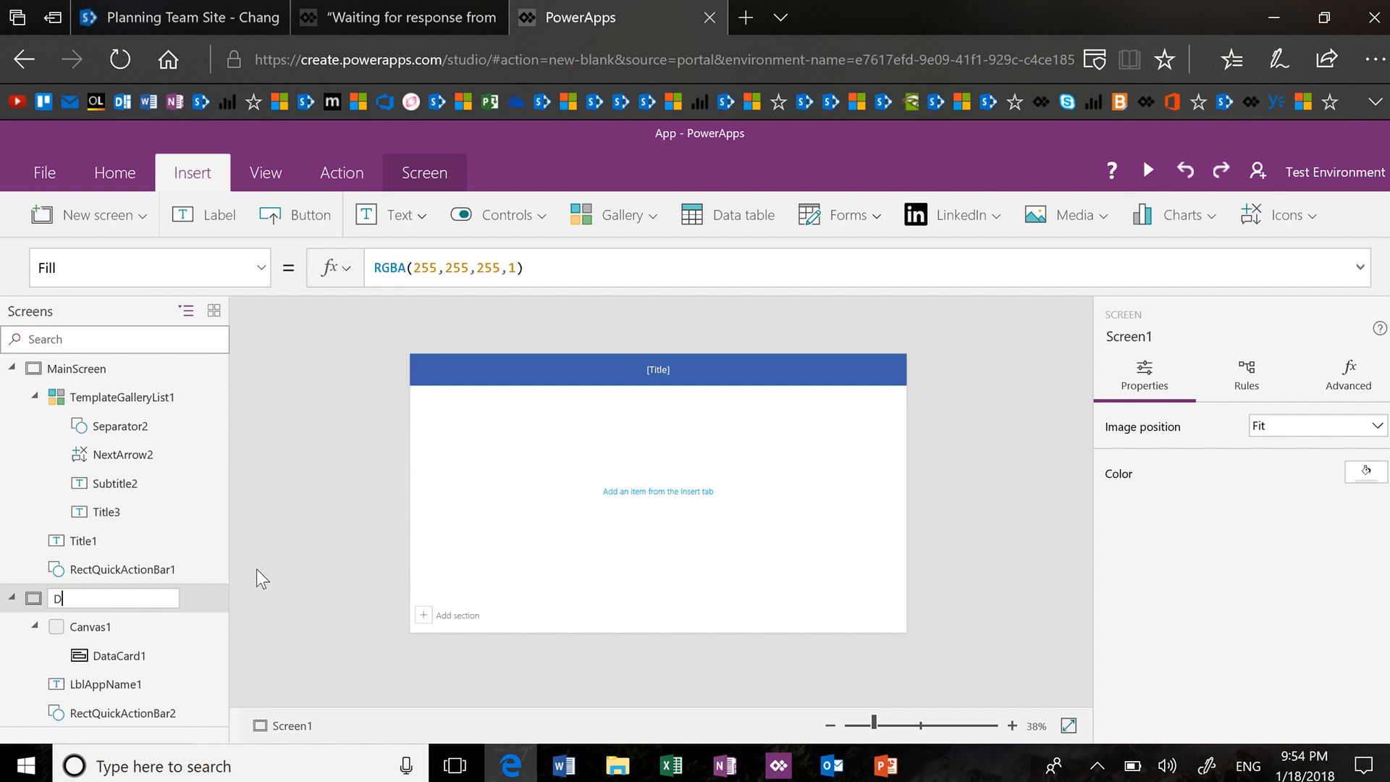
{"action": "type", "text": "etailsScreen"}
{"action": "key", "text": "Return"}
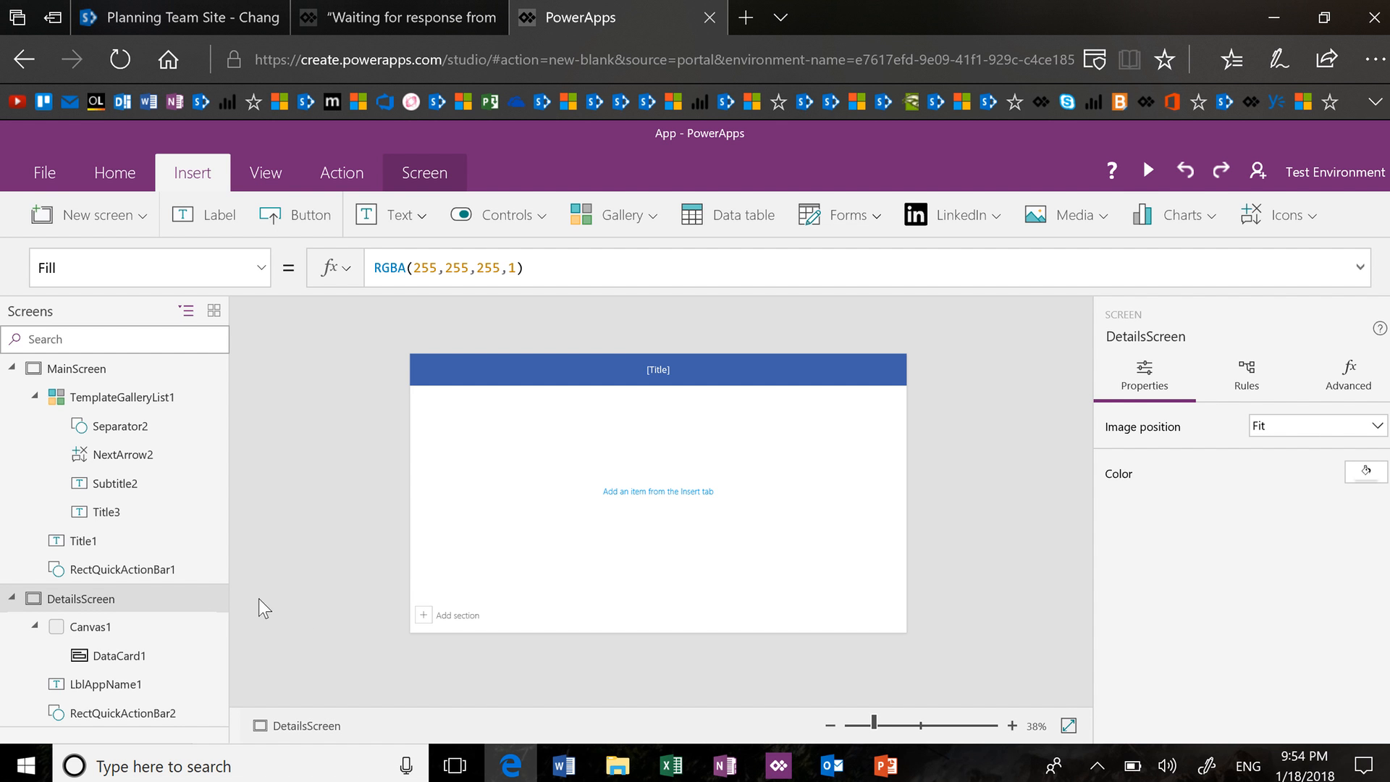
Delete the data card and the scrollable canvas from DetailsScreen, keeping only the title header
{"action": "left_click", "coordinate": [662, 556]}
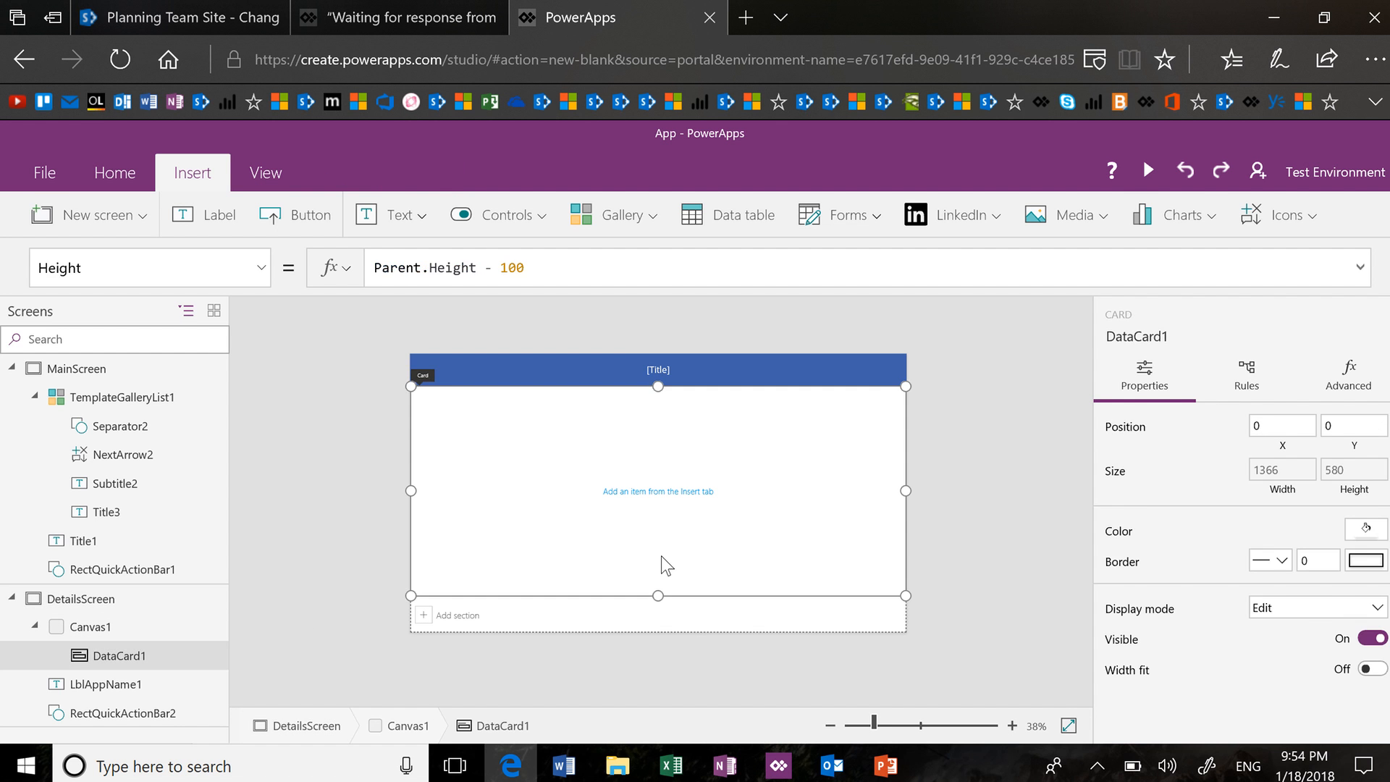
{"action": "key", "text": "Delete"}
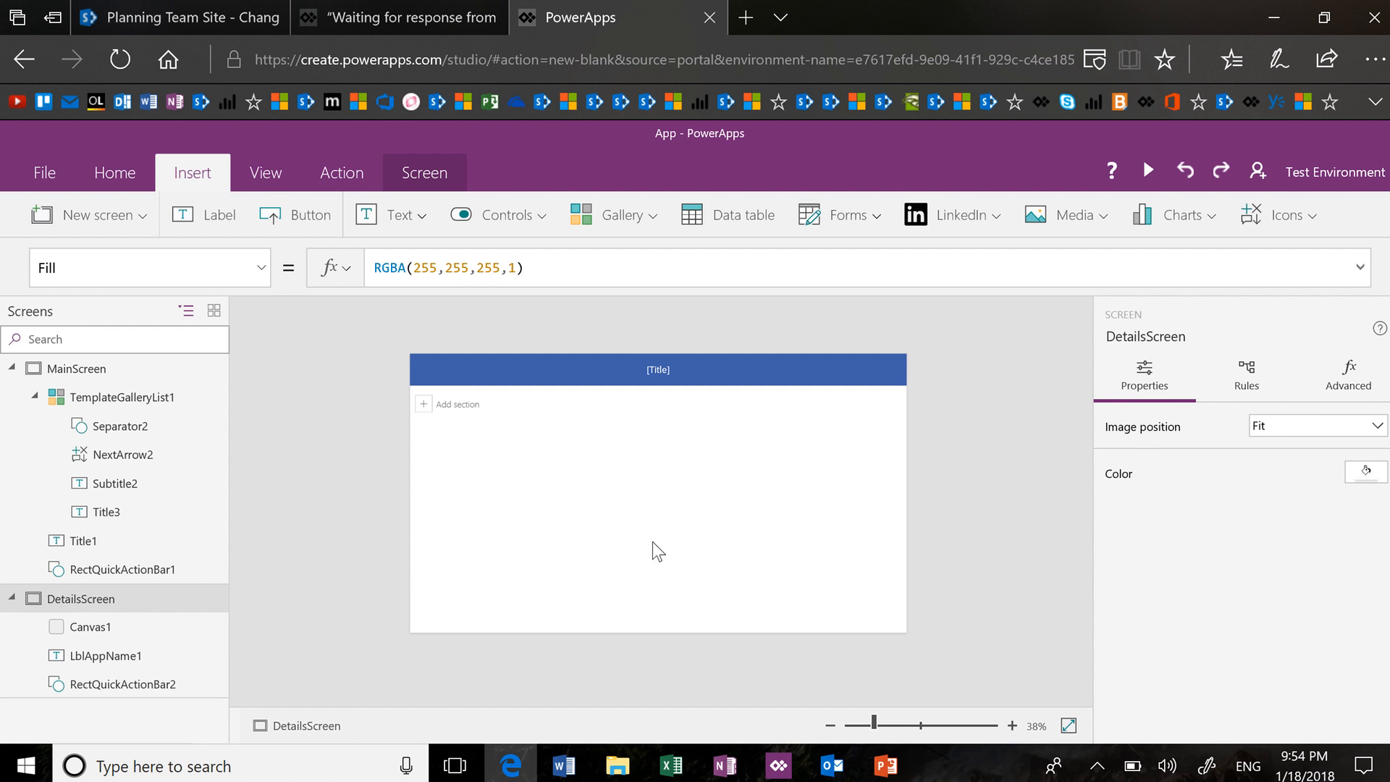
{"action": "left_click", "coordinate": [652, 534]}
{"action": "key", "text": "Delete"}
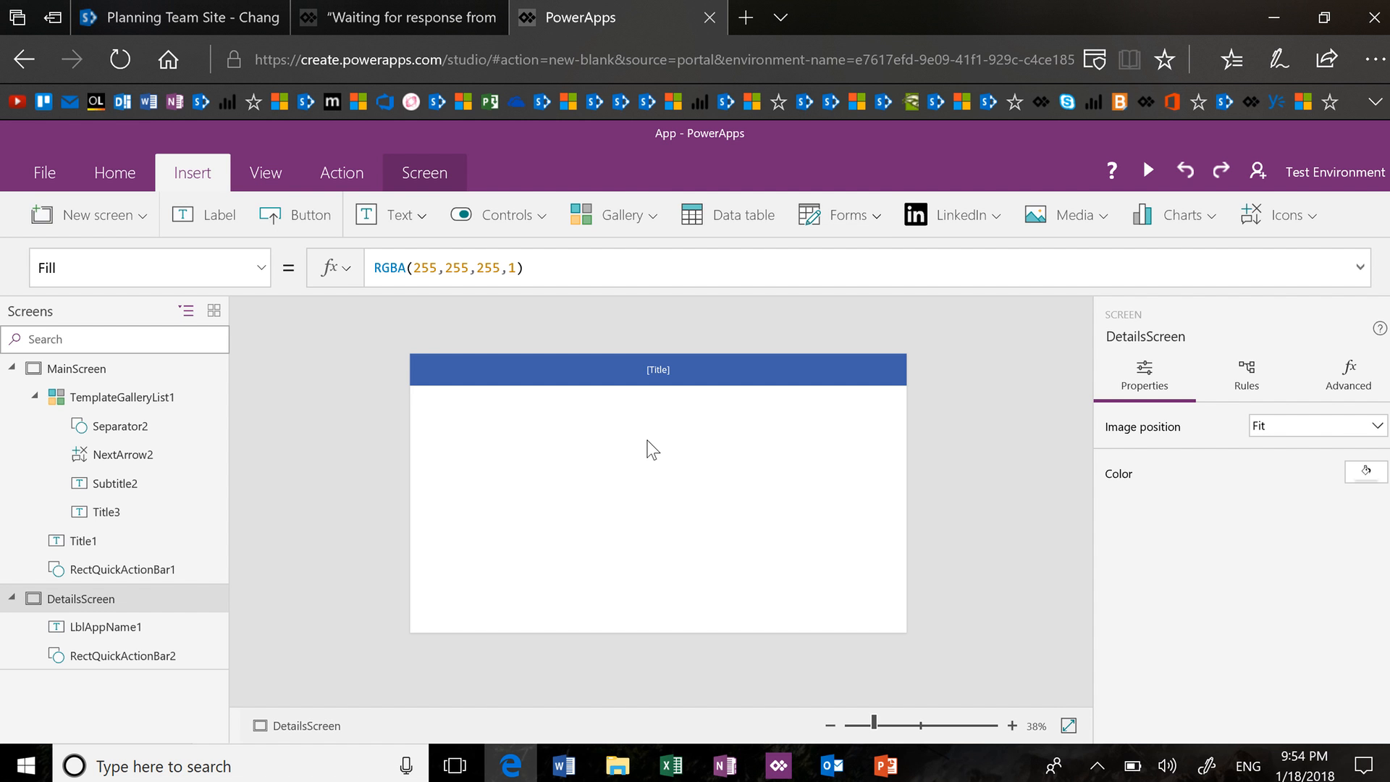
Insert a display form on DetailsScreen and connect it to the Change Orders data source
{"action": "left_click", "coordinate": [844, 220]}
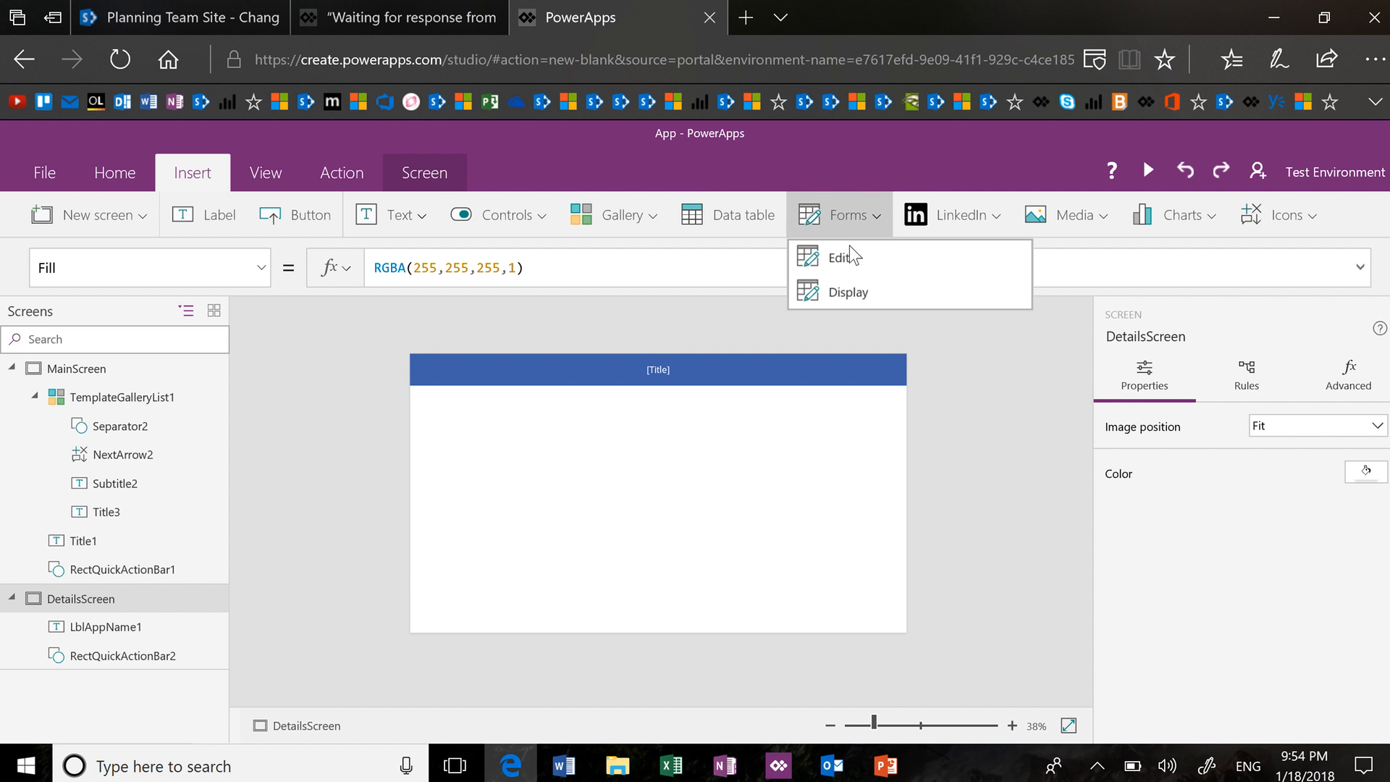
{"action": "left_click", "coordinate": [855, 292]}
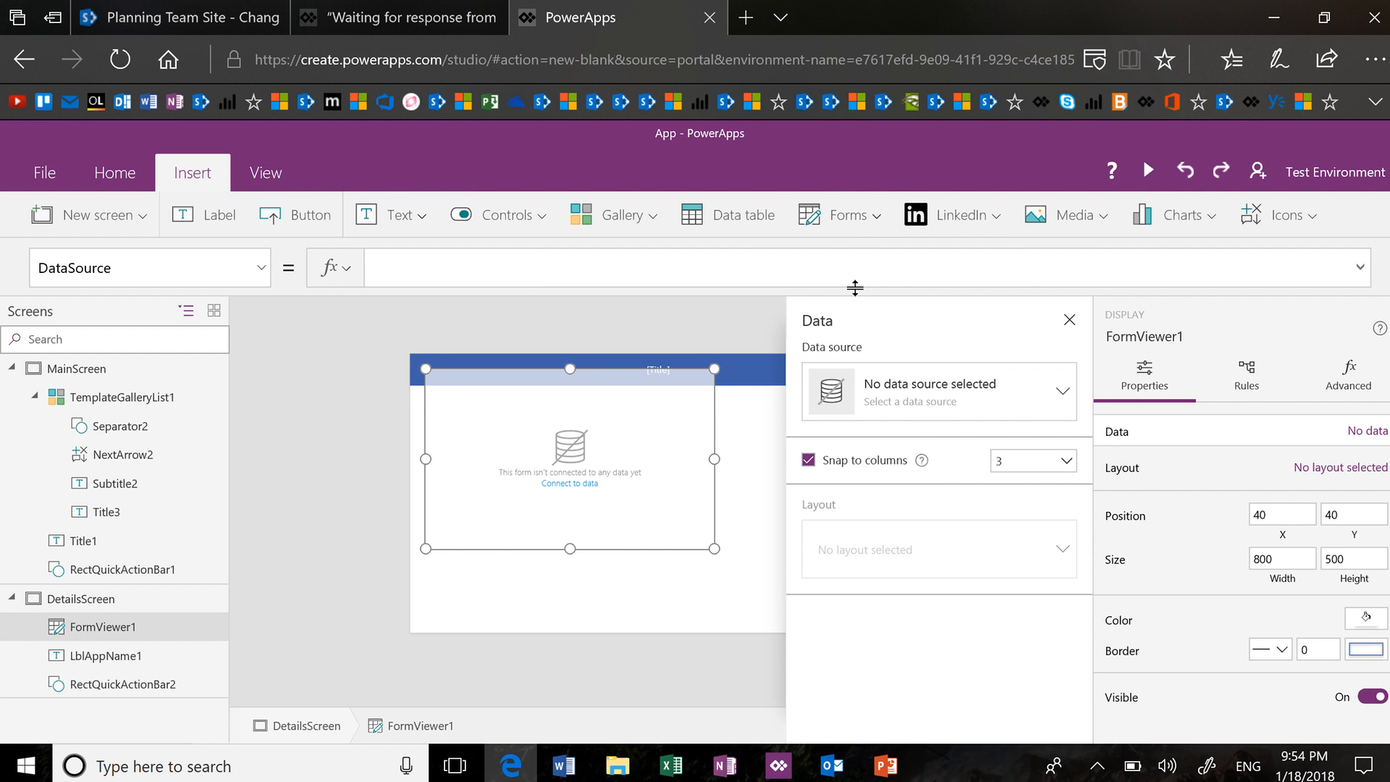
{"action": "left_click", "coordinate": [1043, 394]}
{"action": "left_click", "coordinate": [945, 452]}
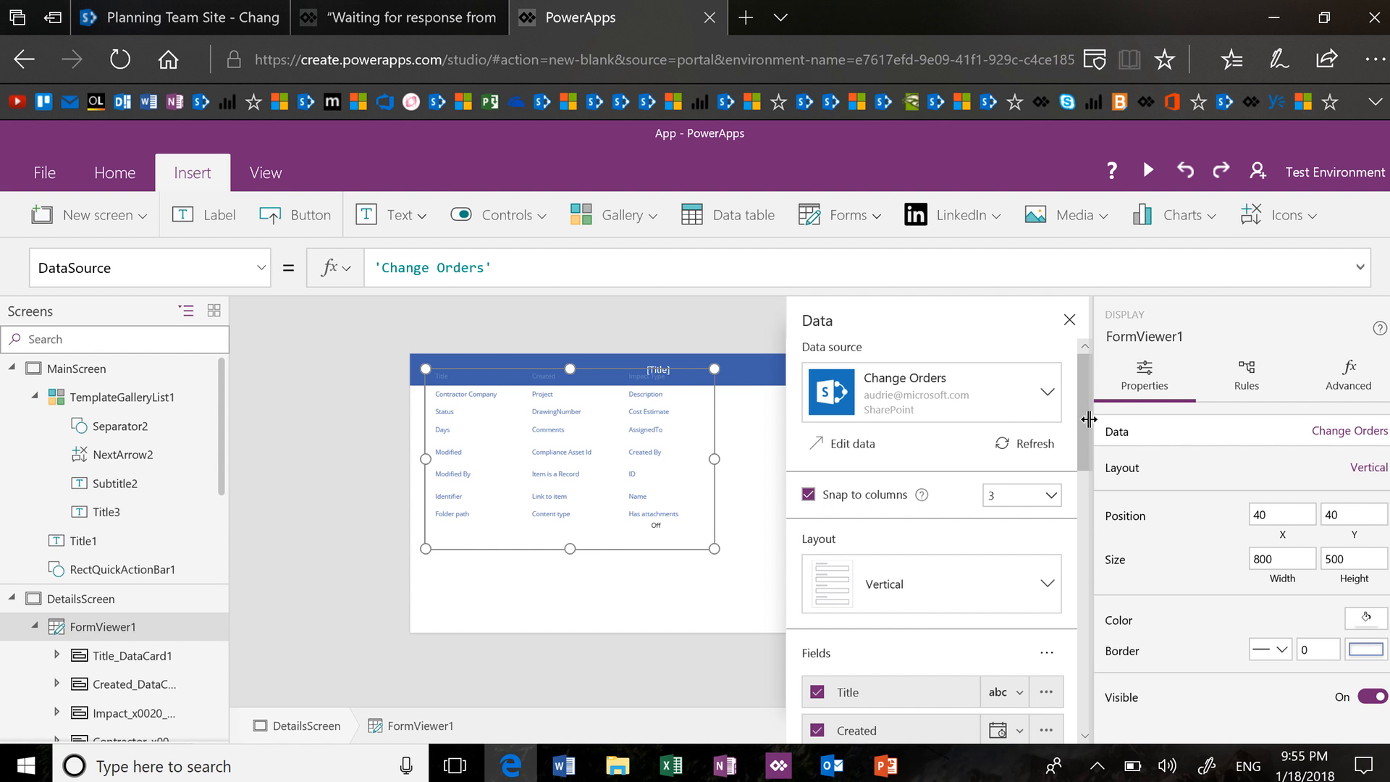
Hide the Has attachments, Content type, Name, Folder path, Identifier and Link to item fields in the display form
{"action": "left_click_drag", "start_coordinate": [1085, 429], "coordinate": [1079, 698]}
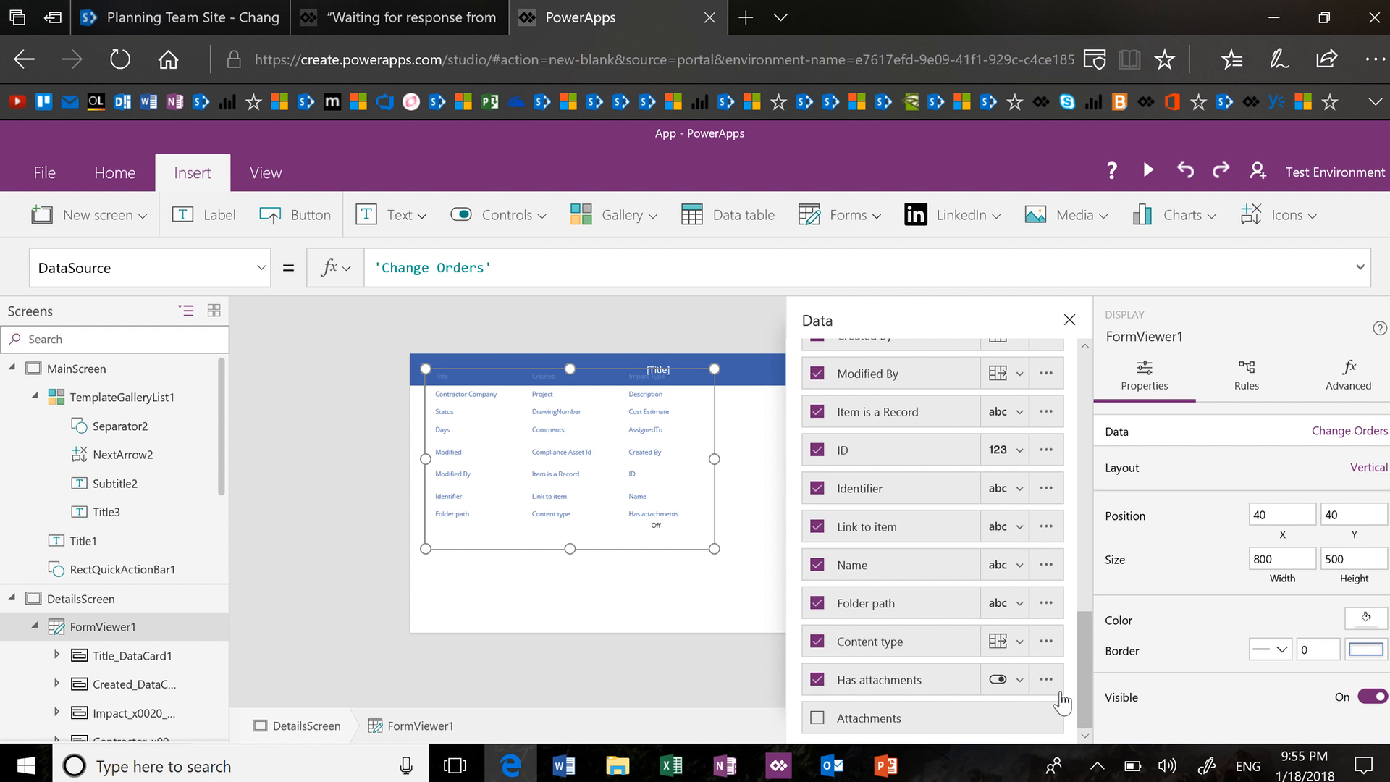
{"action": "left_click", "coordinate": [816, 683]}
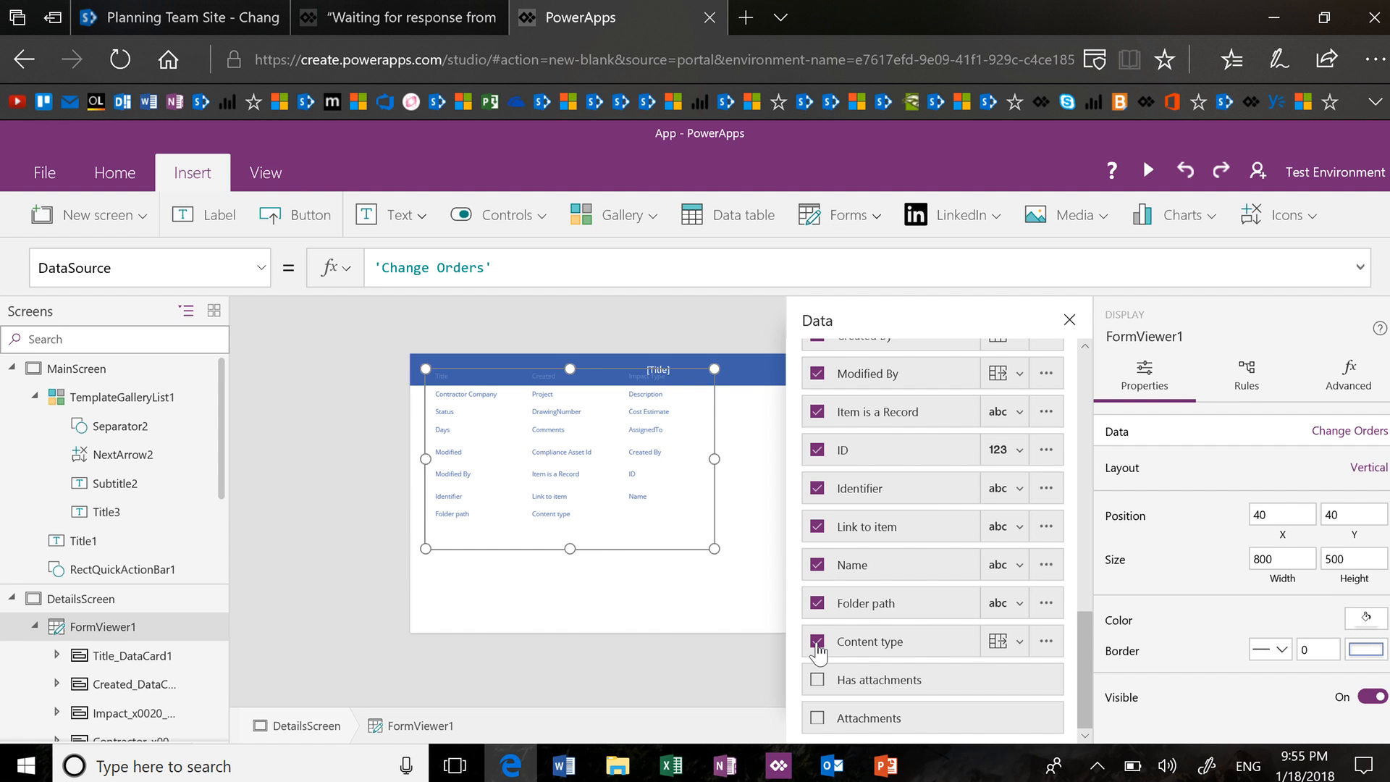
{"action": "left_click", "coordinate": [817, 642]}
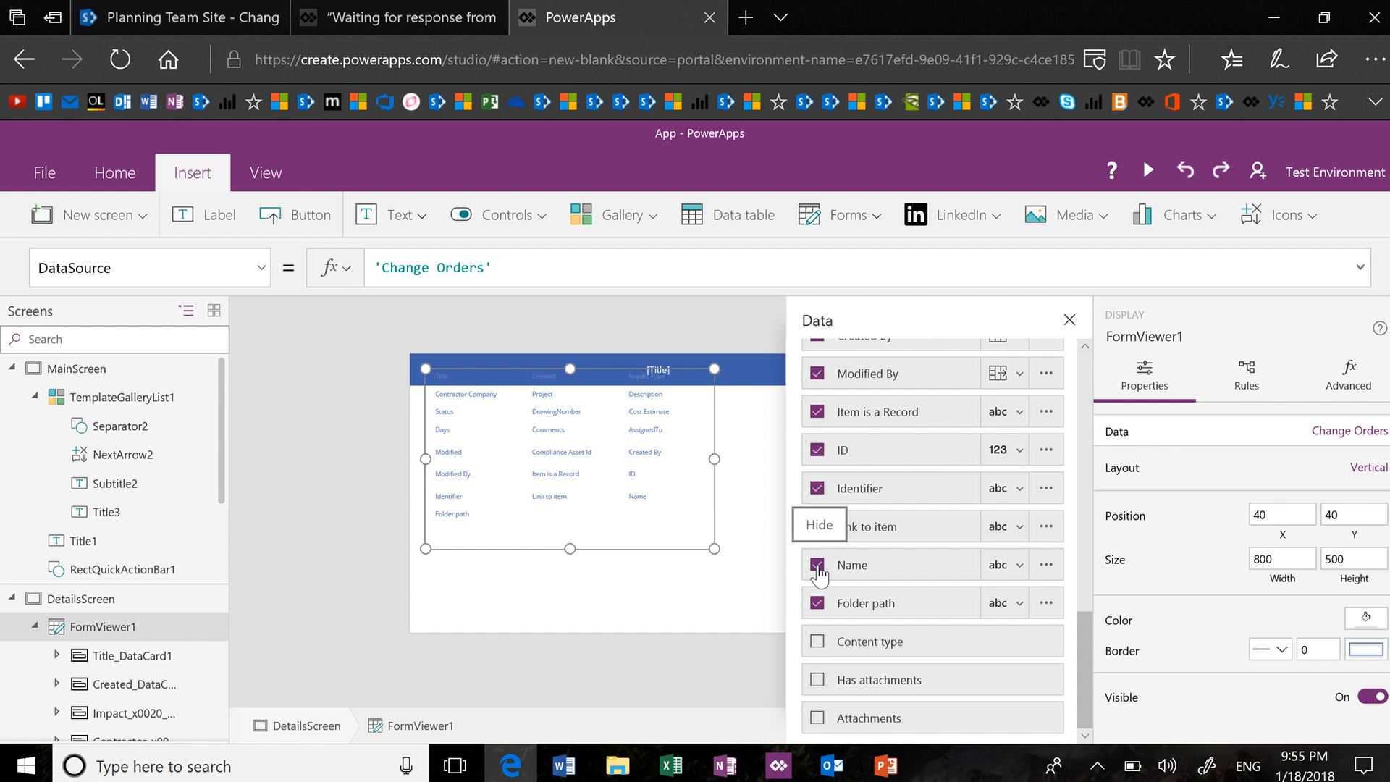
{"action": "left_click", "coordinate": [819, 565]}
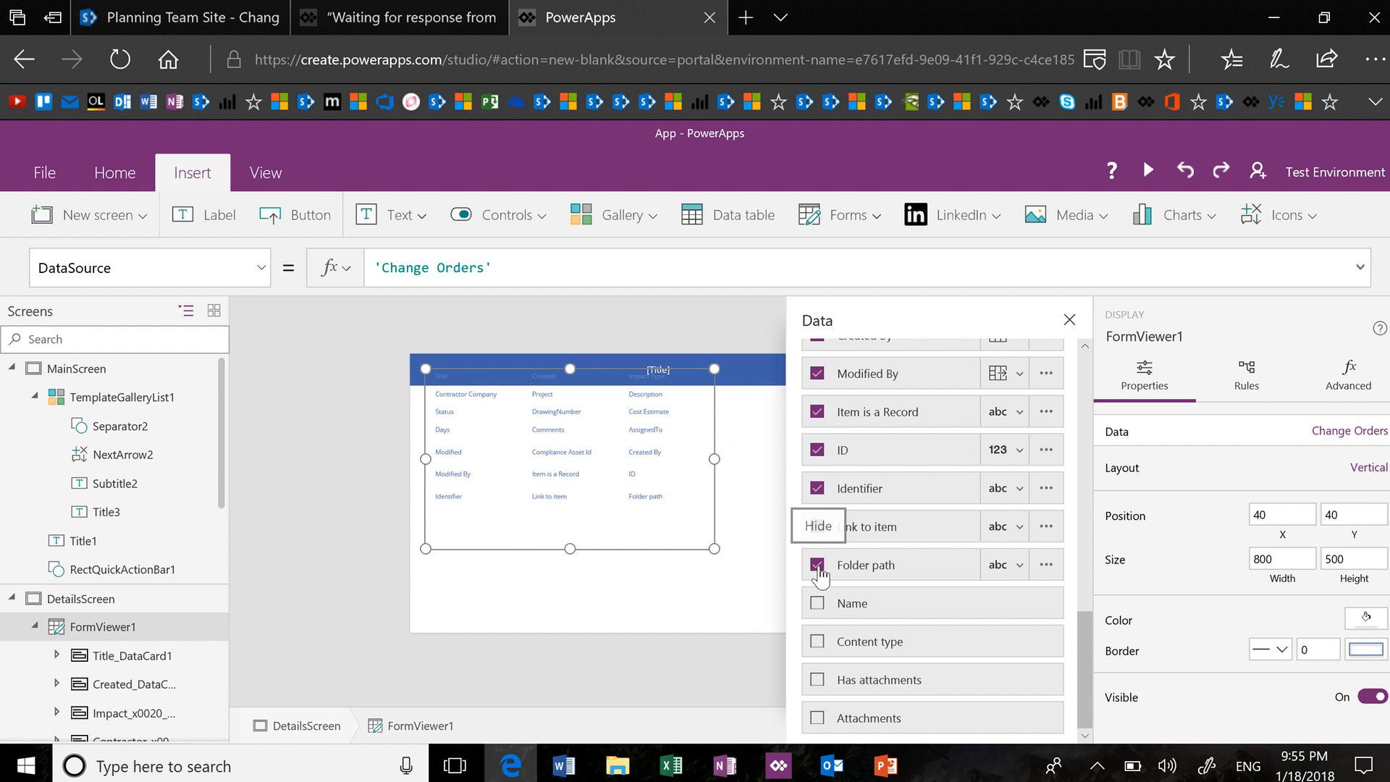
{"action": "left_click", "coordinate": [819, 565]}
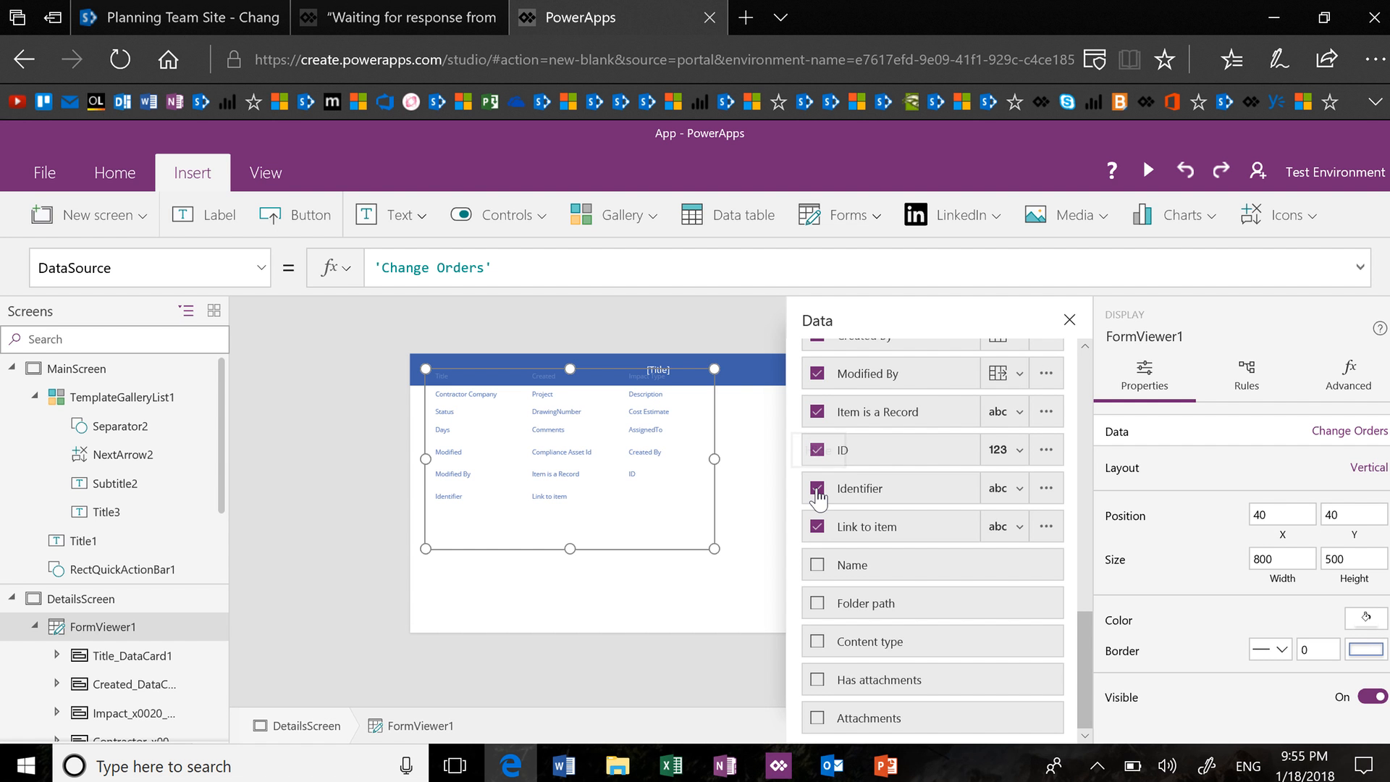
{"action": "left_click", "coordinate": [817, 493]}
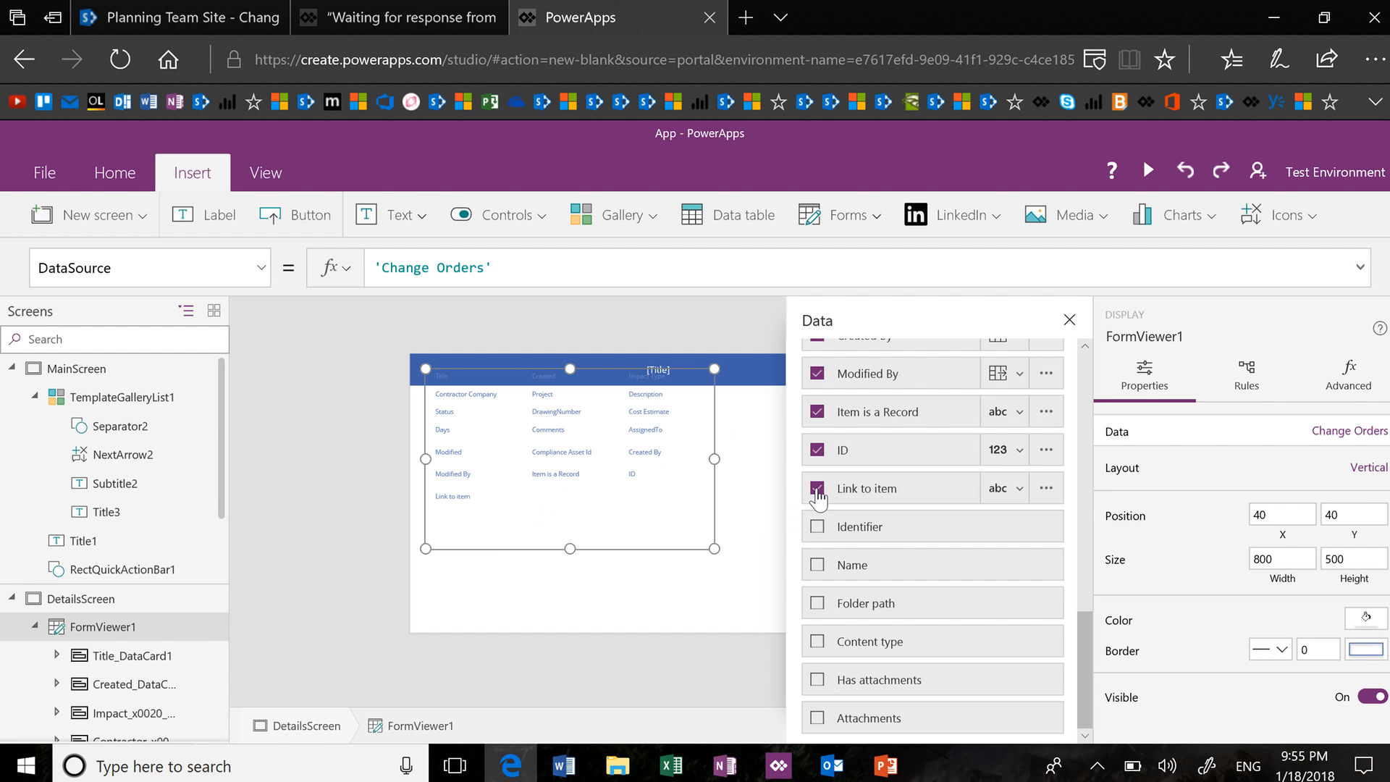
{"action": "left_click", "coordinate": [818, 490]}
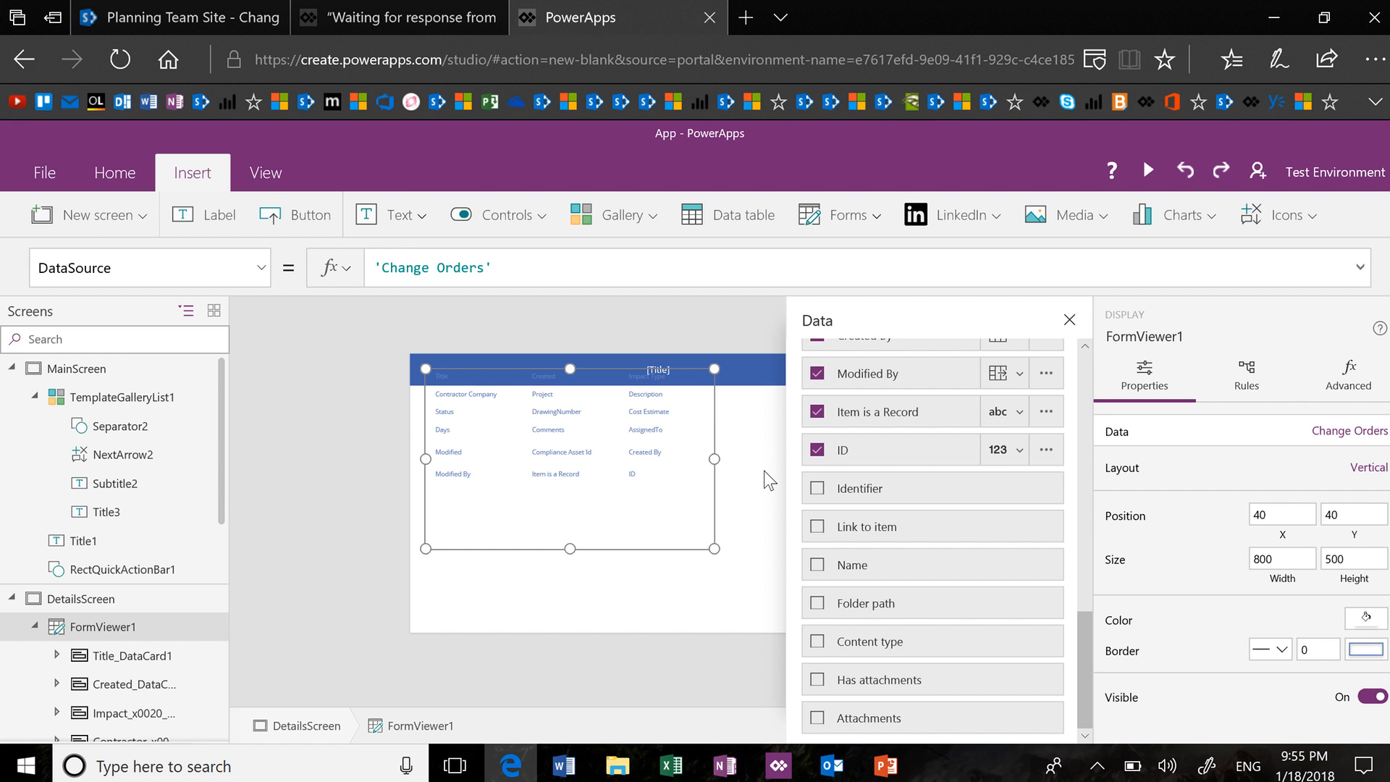
Move the display form below the title header to about X 56, Y 106 and enlarge it to about 1211 by 634
{"action": "left_click", "coordinate": [681, 550]}
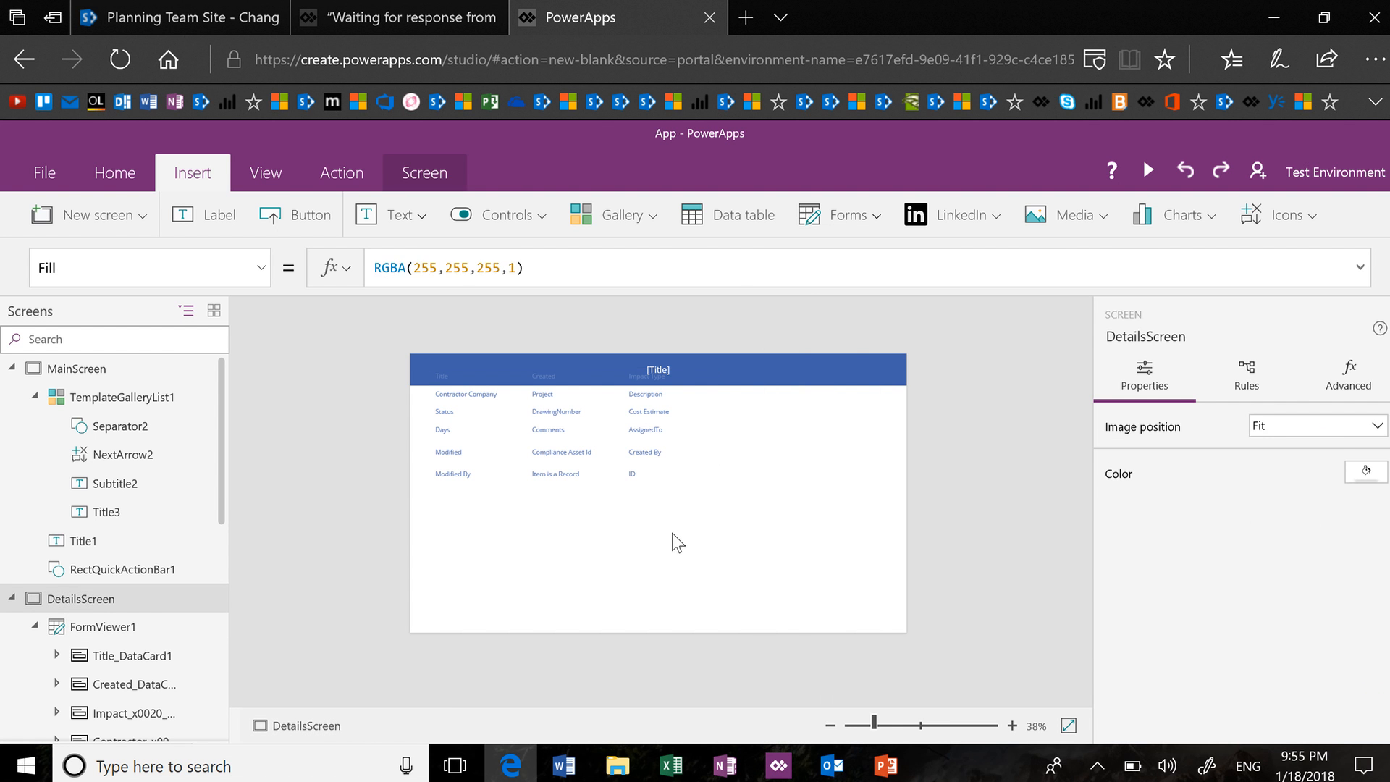
{"action": "left_click", "coordinate": [672, 533]}
{"action": "left_click_drag", "start_coordinate": [657, 550], "coordinate": [870, 621]}
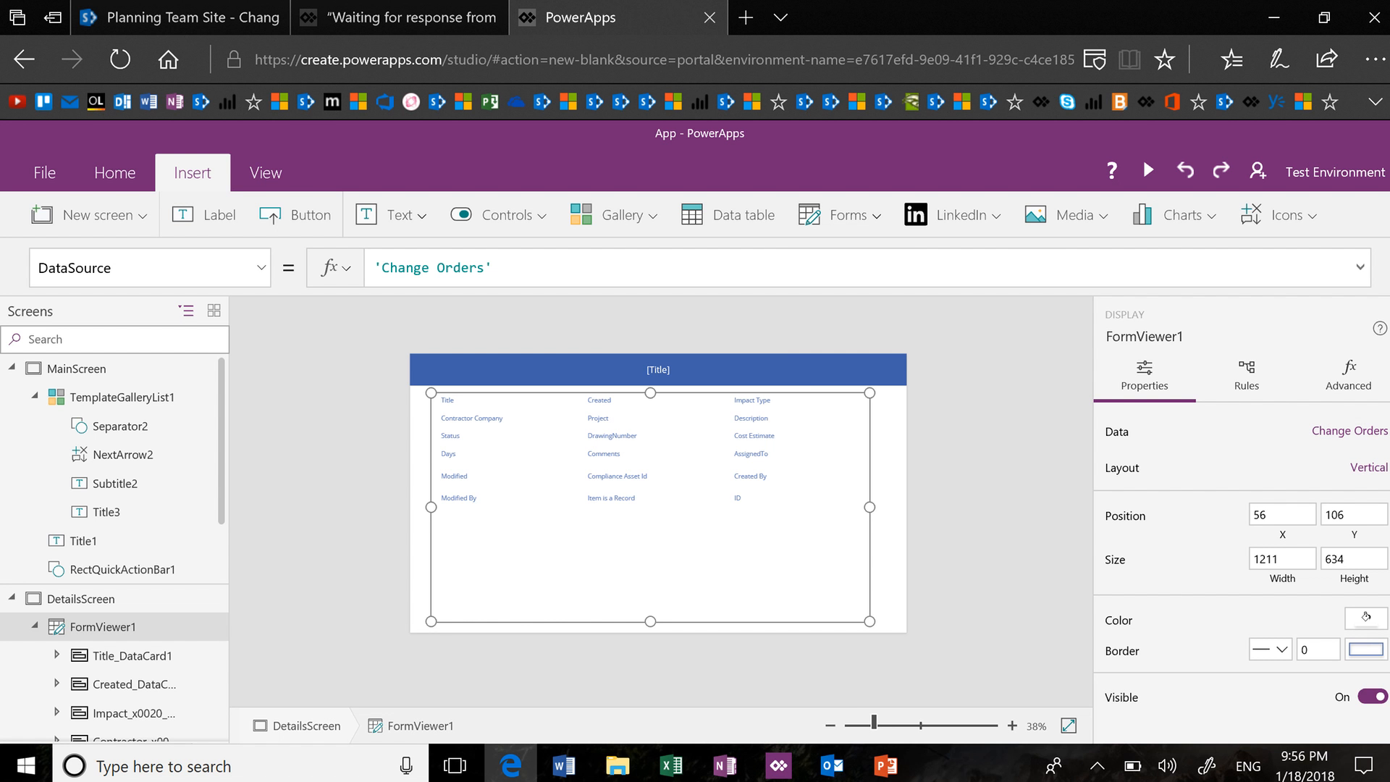
Set the display form's column layout on DetailsScreen to snap to 4 columns
{"action": "left_click", "coordinate": [1349, 431]}
{"action": "scroll", "coordinate": [933, 539], "scroll_direction": "up", "scroll_amount": 8}
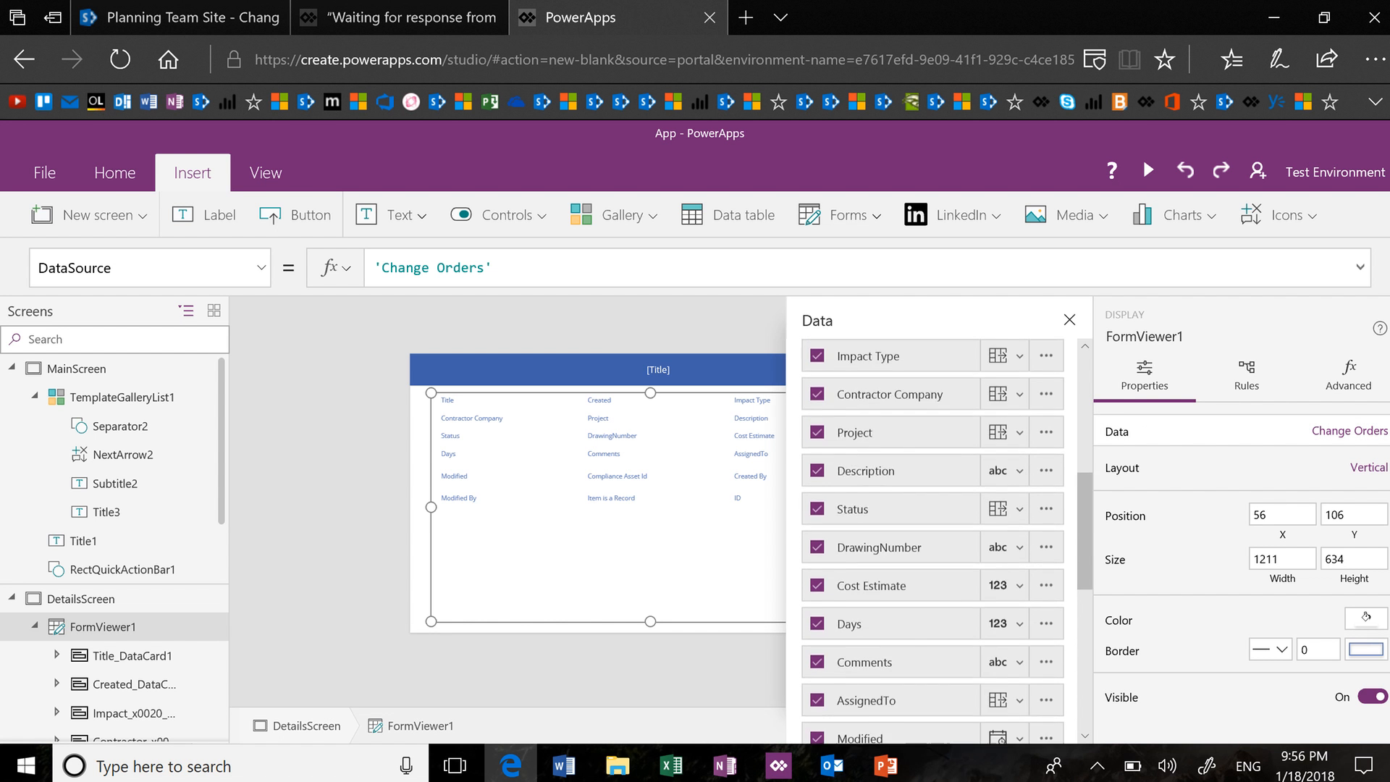
{"action": "scroll", "coordinate": [932, 540], "scroll_direction": "up", "scroll_amount": 2}
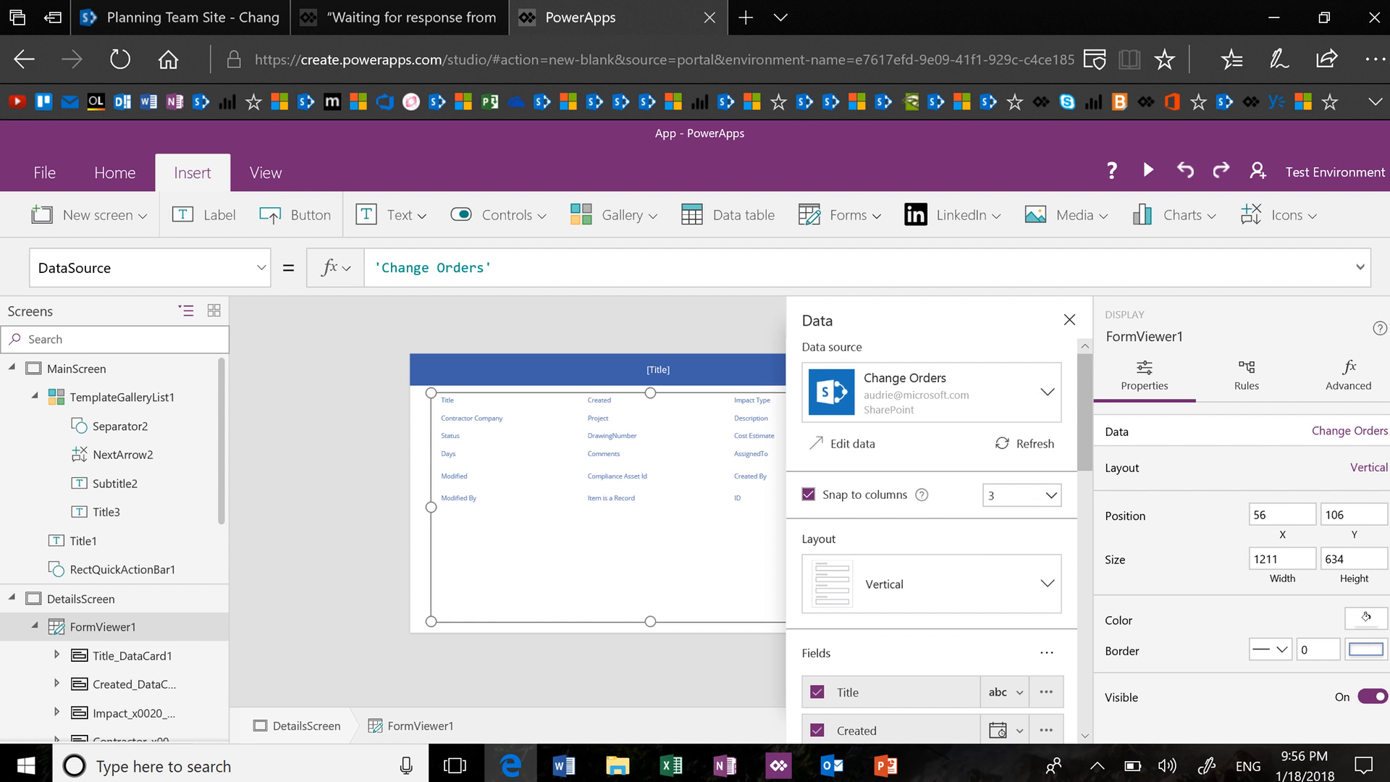
{"action": "left_click", "coordinate": [1022, 495]}
{"action": "left_click", "coordinate": [1022, 495]}
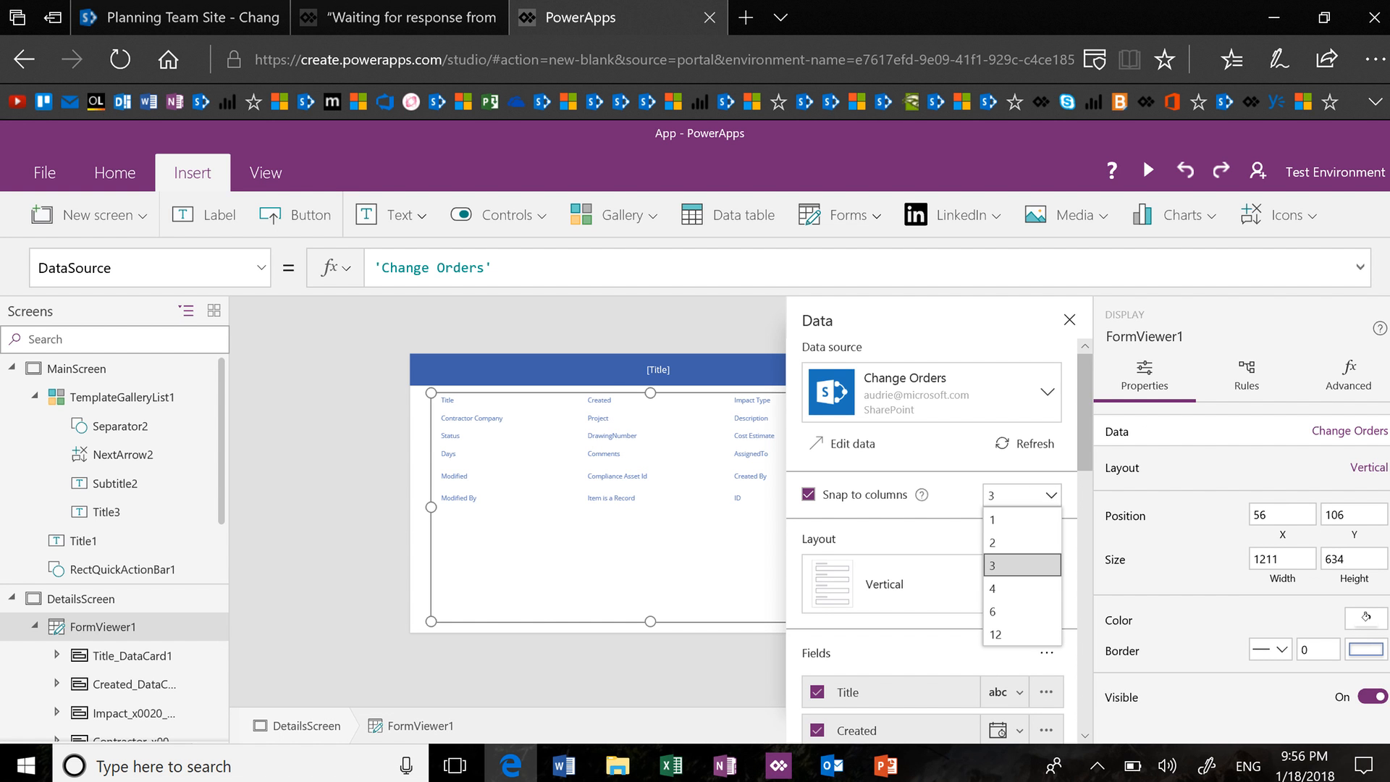
{"action": "key", "text": "Down"}
{"action": "key", "text": "Return"}
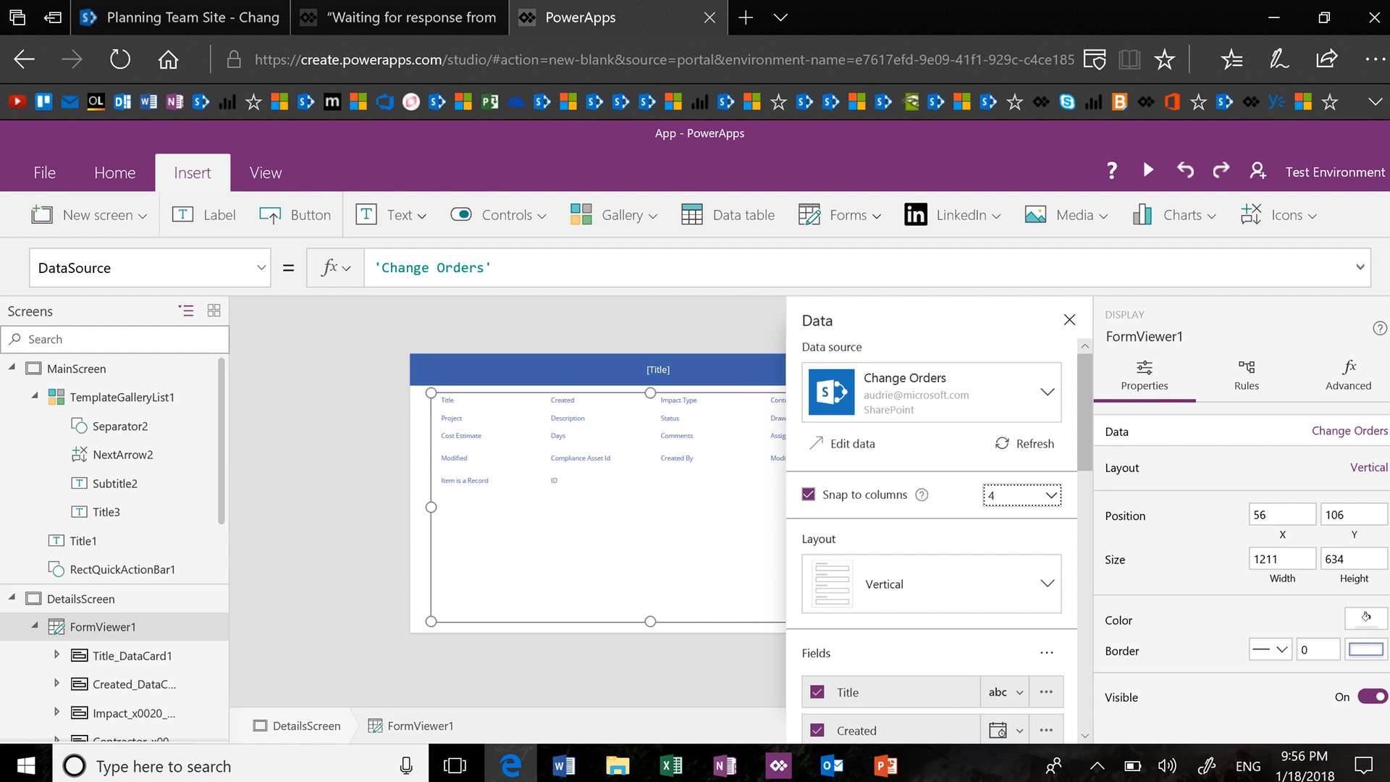
{"action": "left_click", "coordinate": [1070, 320]}
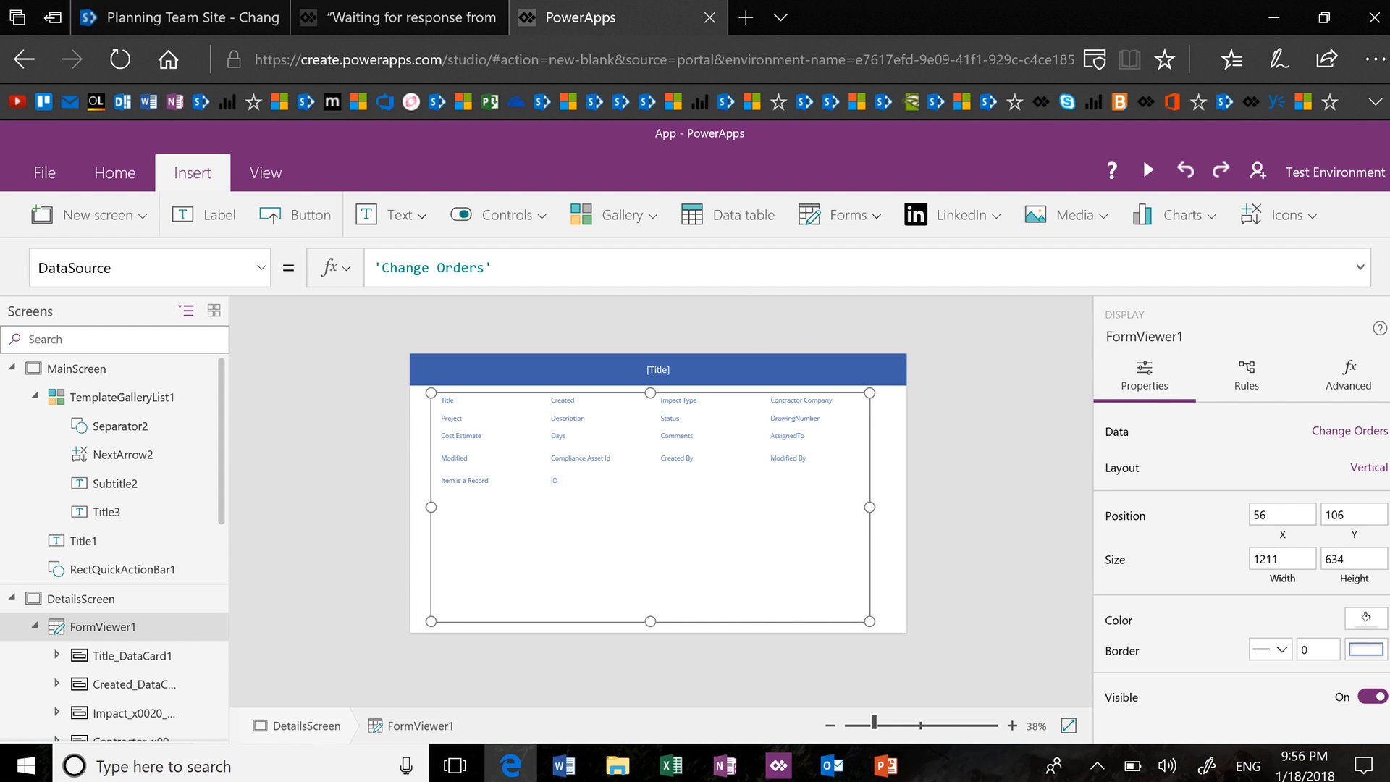
Set the Item property of the display form on DetailsScreen to TemplateGalleryList1.Selected
{"action": "left_click", "coordinate": [923, 725]}
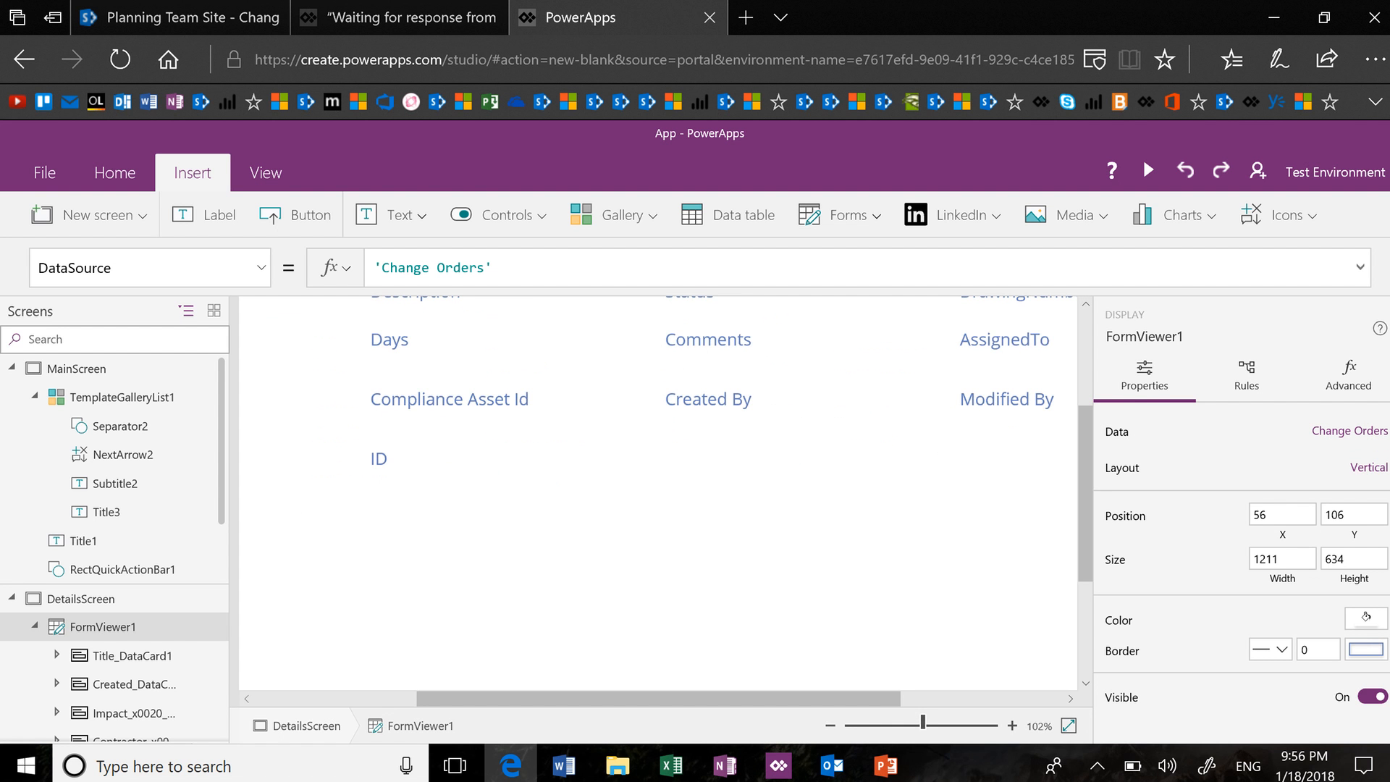
{"action": "scroll", "coordinate": [872, 620], "scroll_direction": "down", "scroll_amount": 3}
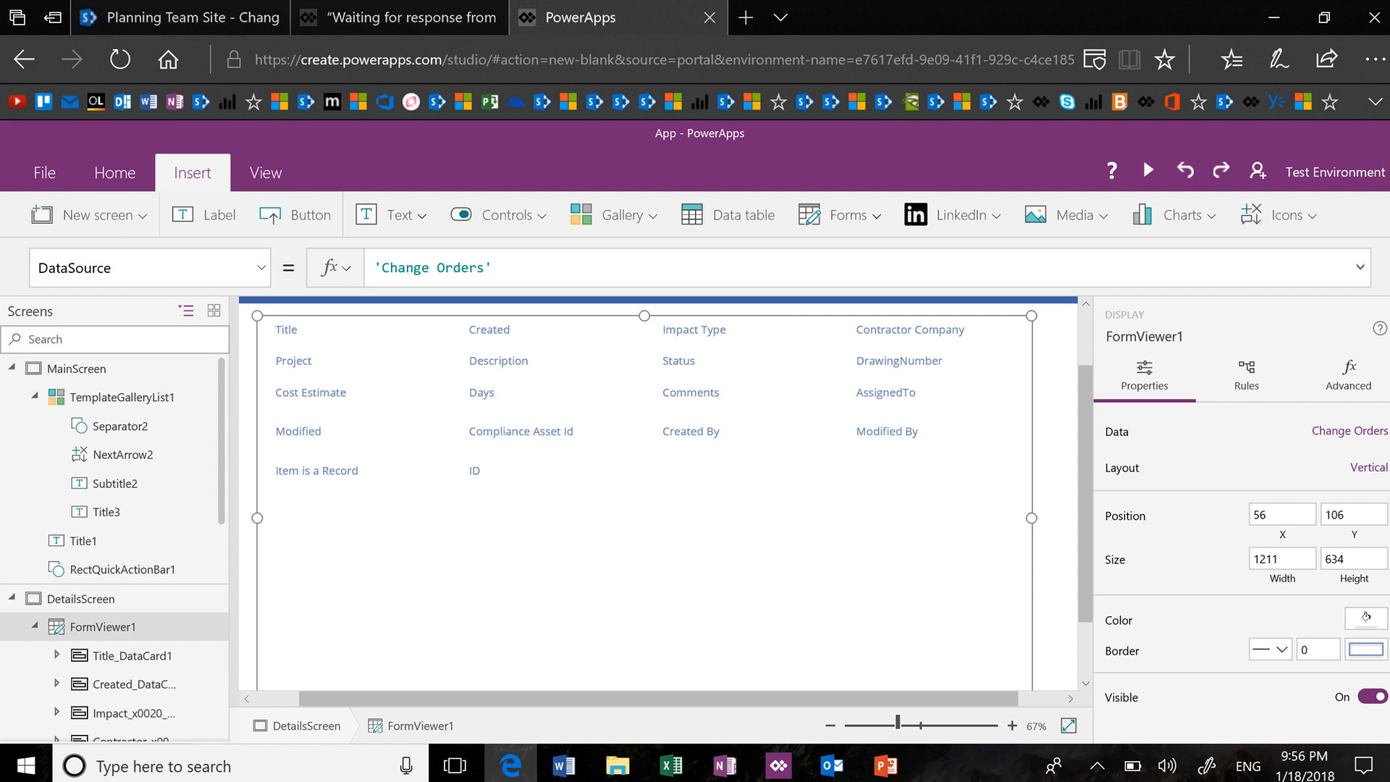
{"action": "left_click", "coordinate": [261, 268]}
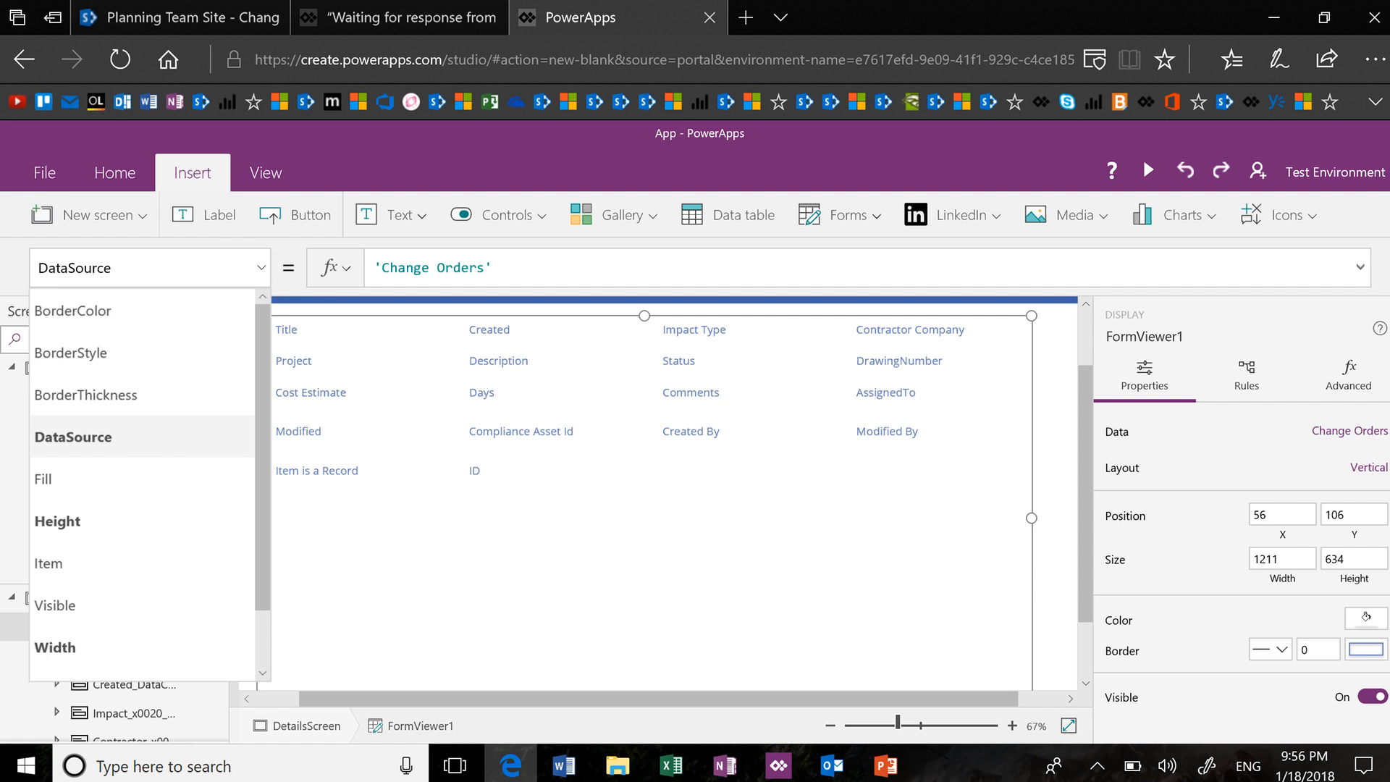
{"action": "left_click", "coordinate": [48, 563]}
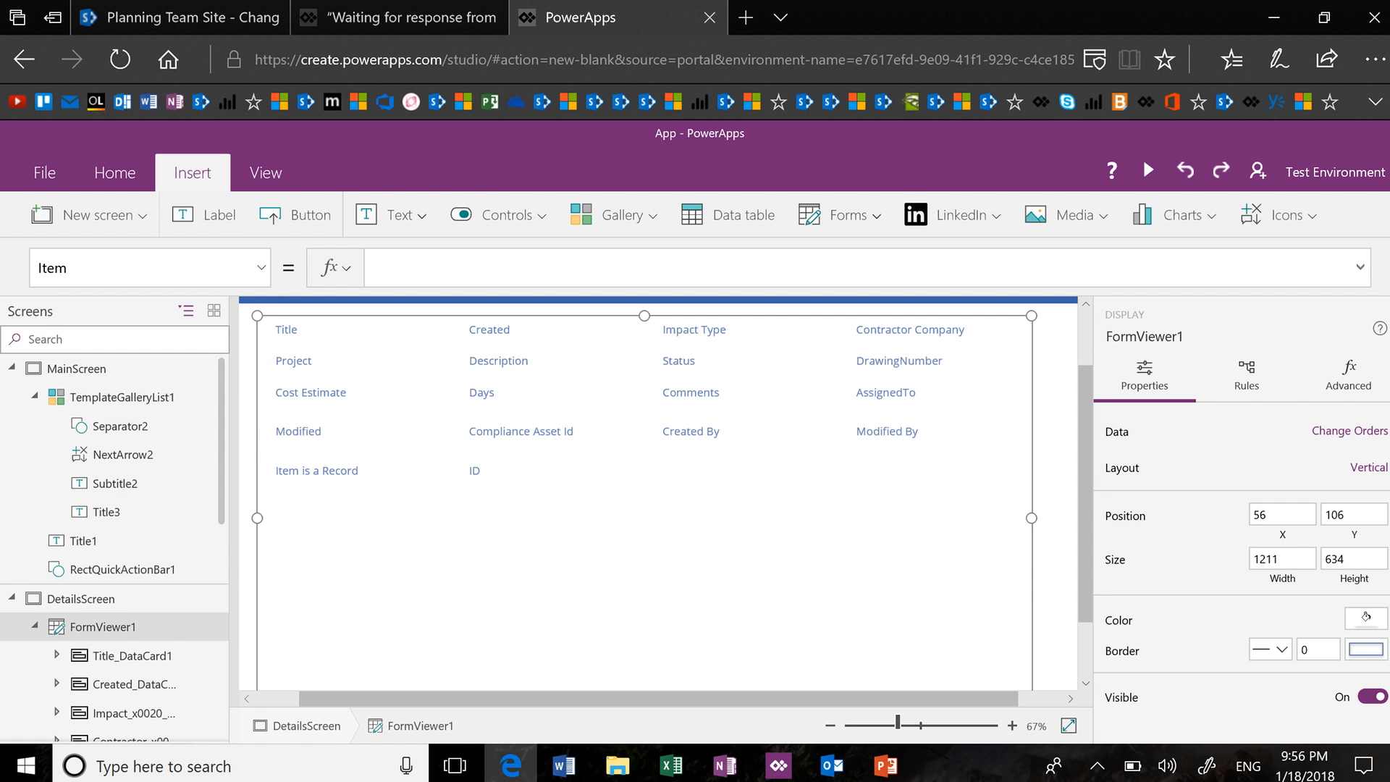
{"action": "left_click", "coordinate": [507, 279]}
{"action": "type", "text": "Template"}
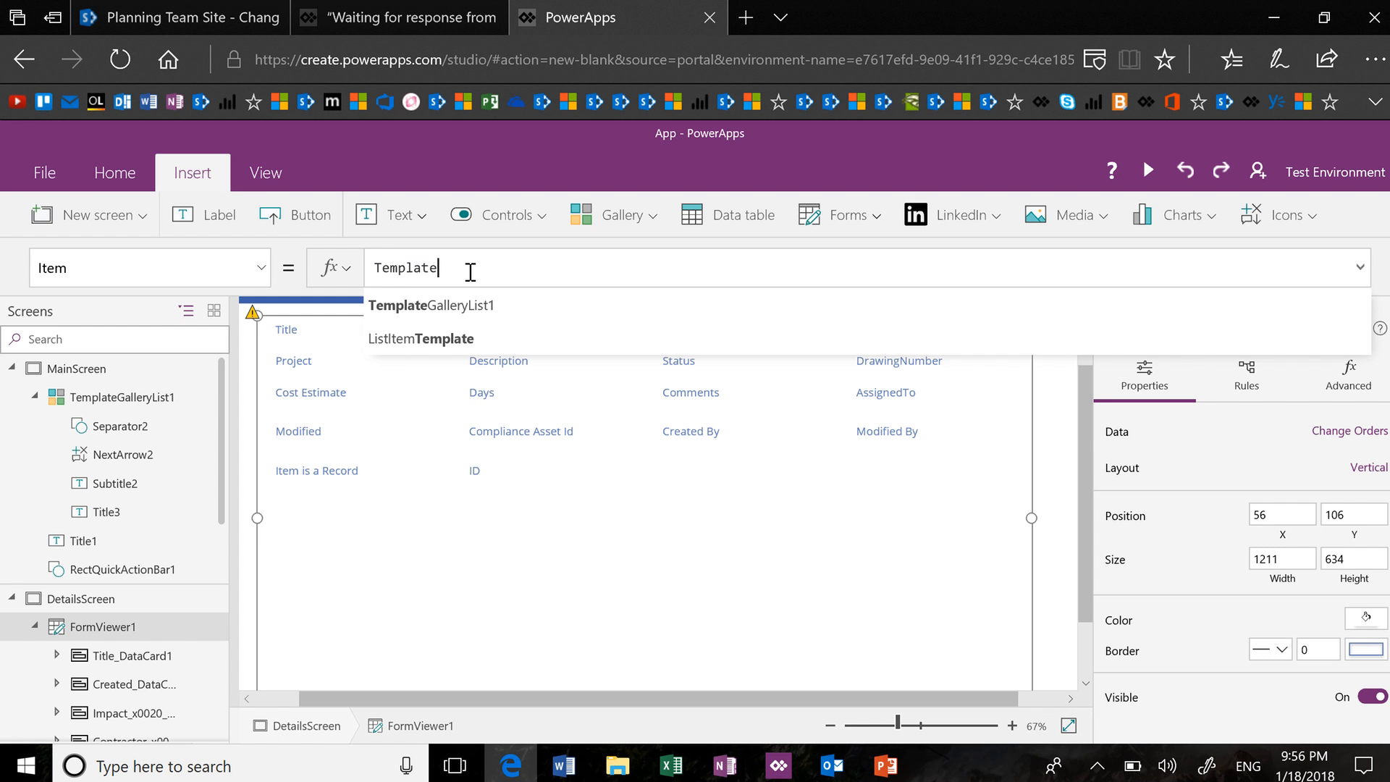
{"action": "key", "text": "Tab"}
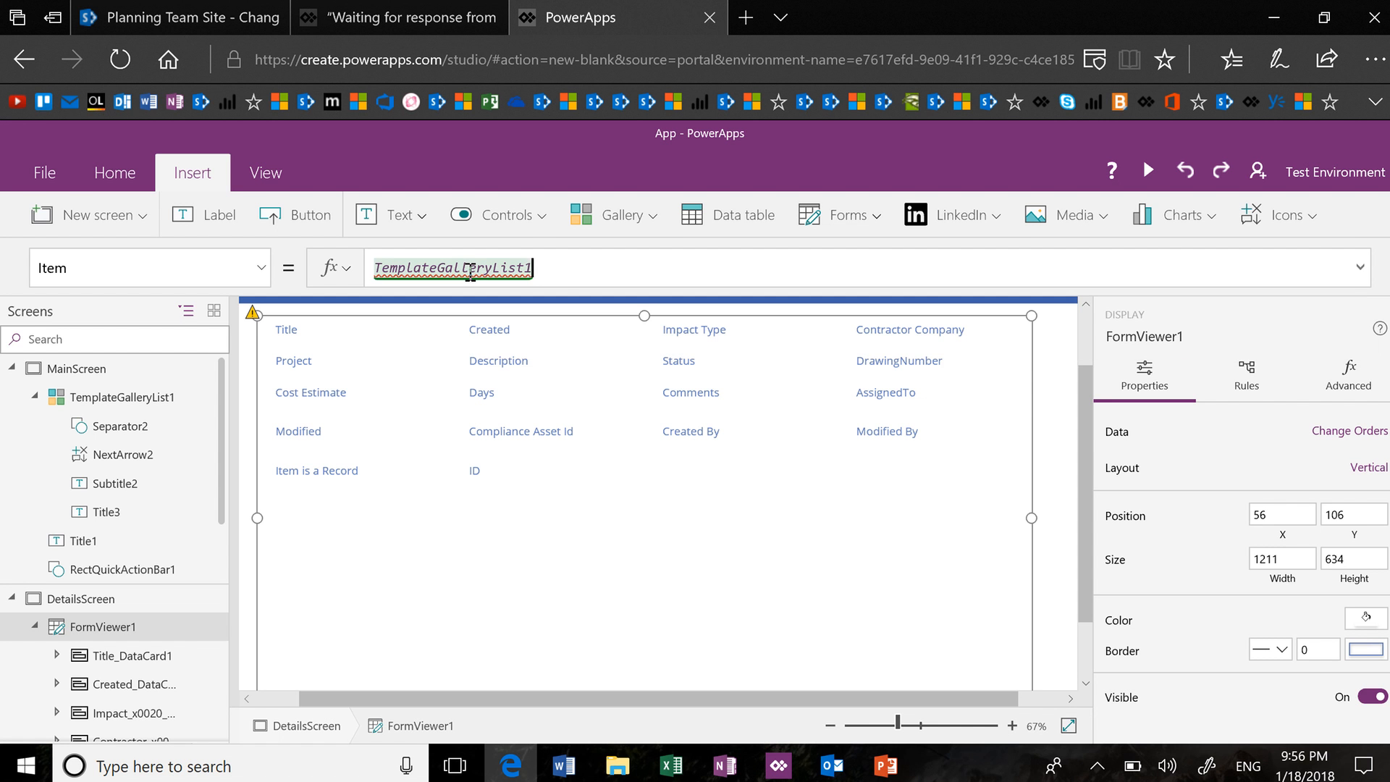
{"action": "type", "text": ".Selec"}
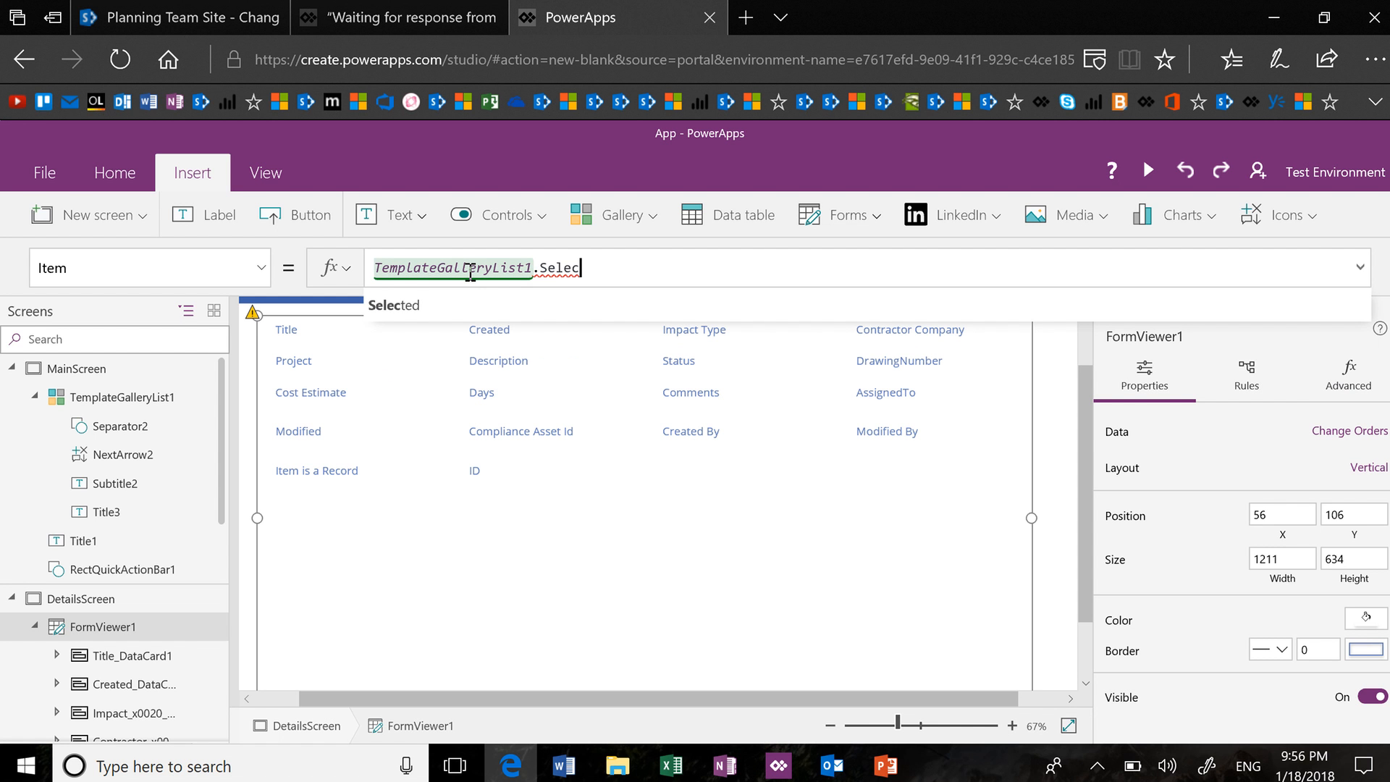
{"action": "type", "text": "ted"}
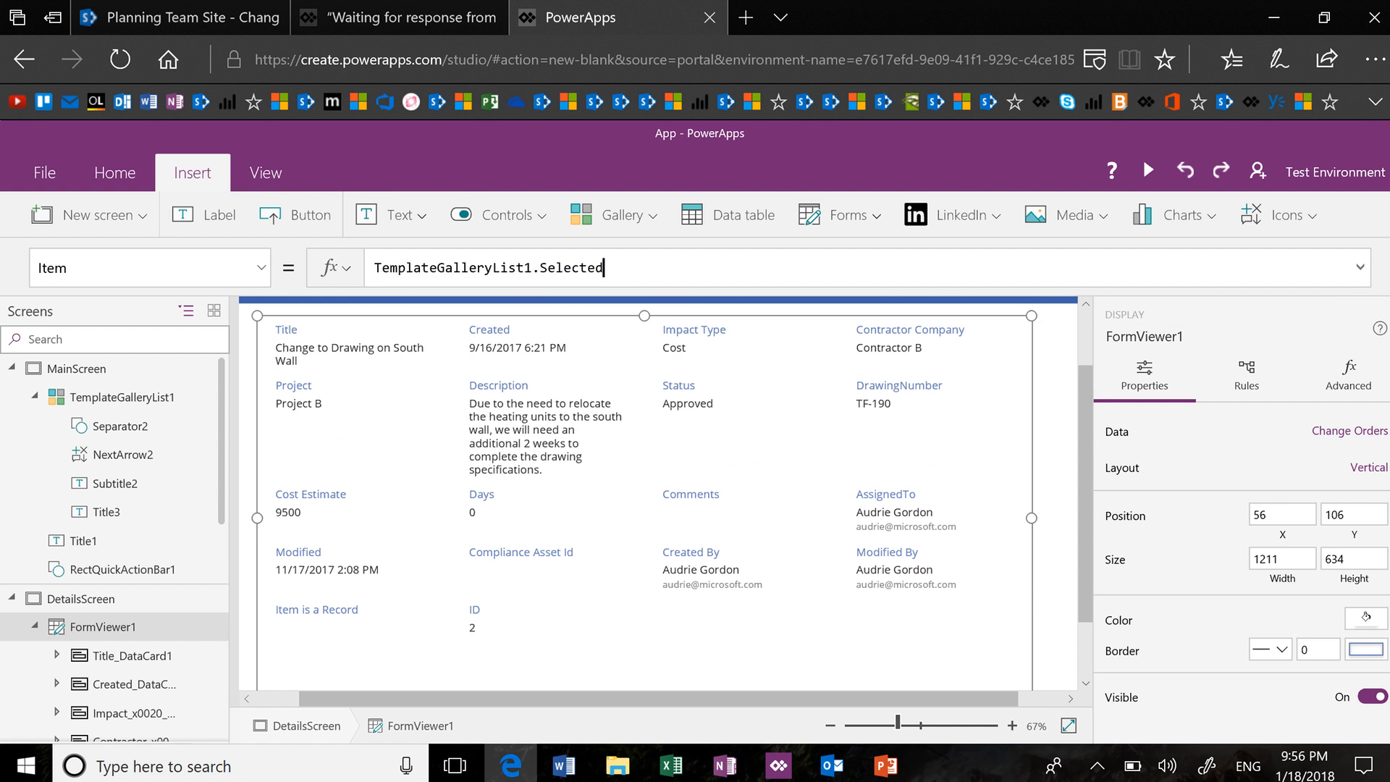
{"action": "left_click", "coordinate": [1048, 472]}
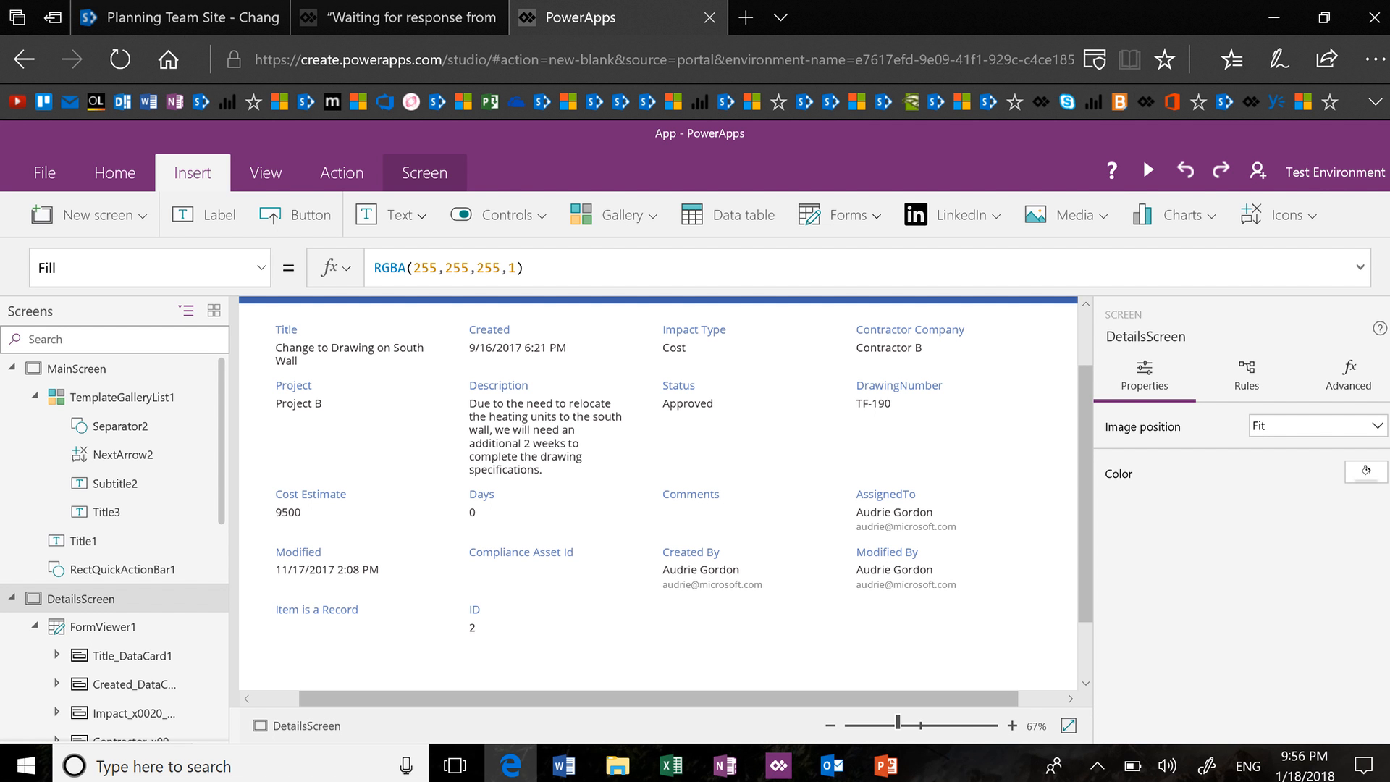
Add a new scrollable screen to the app and delete its canvas section, keeping the title header
{"action": "left_click", "coordinate": [105, 215]}
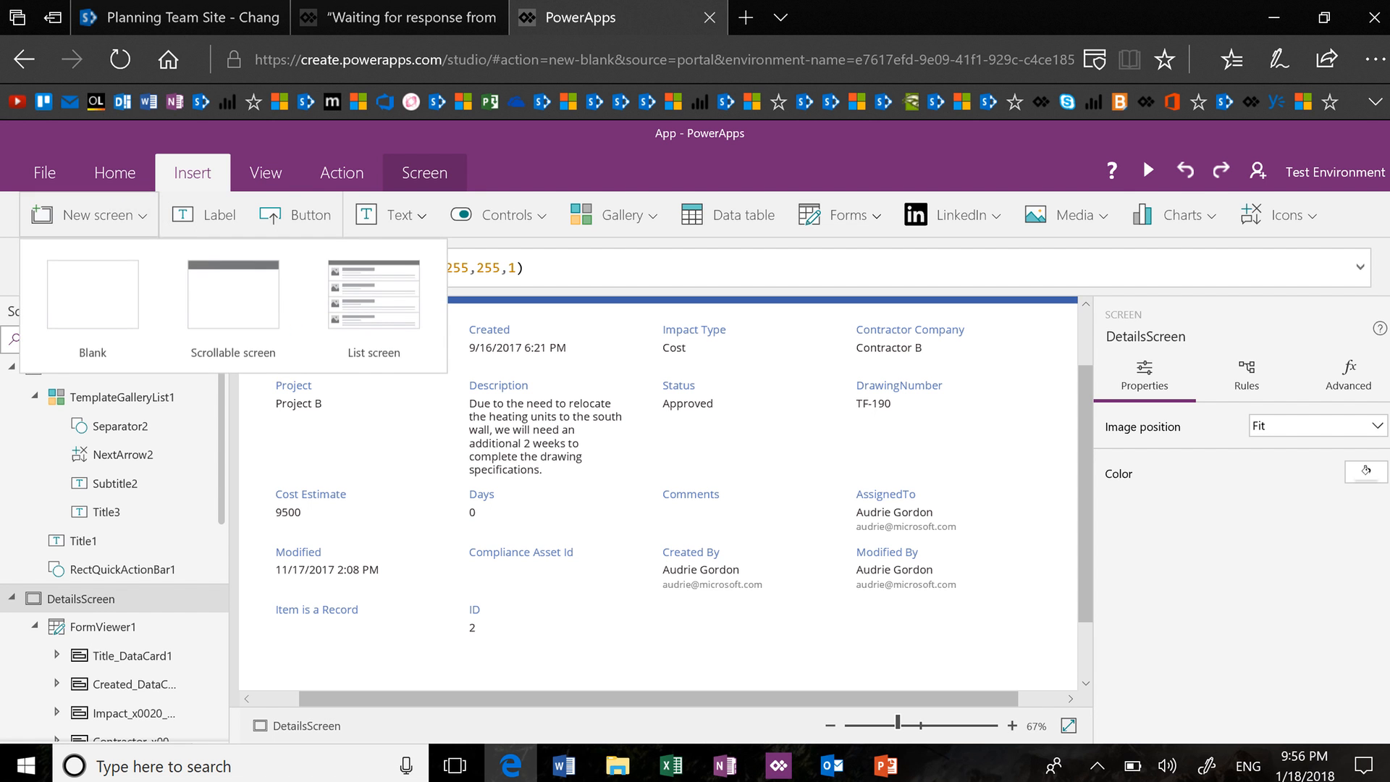
{"action": "left_click", "coordinate": [92, 295]}
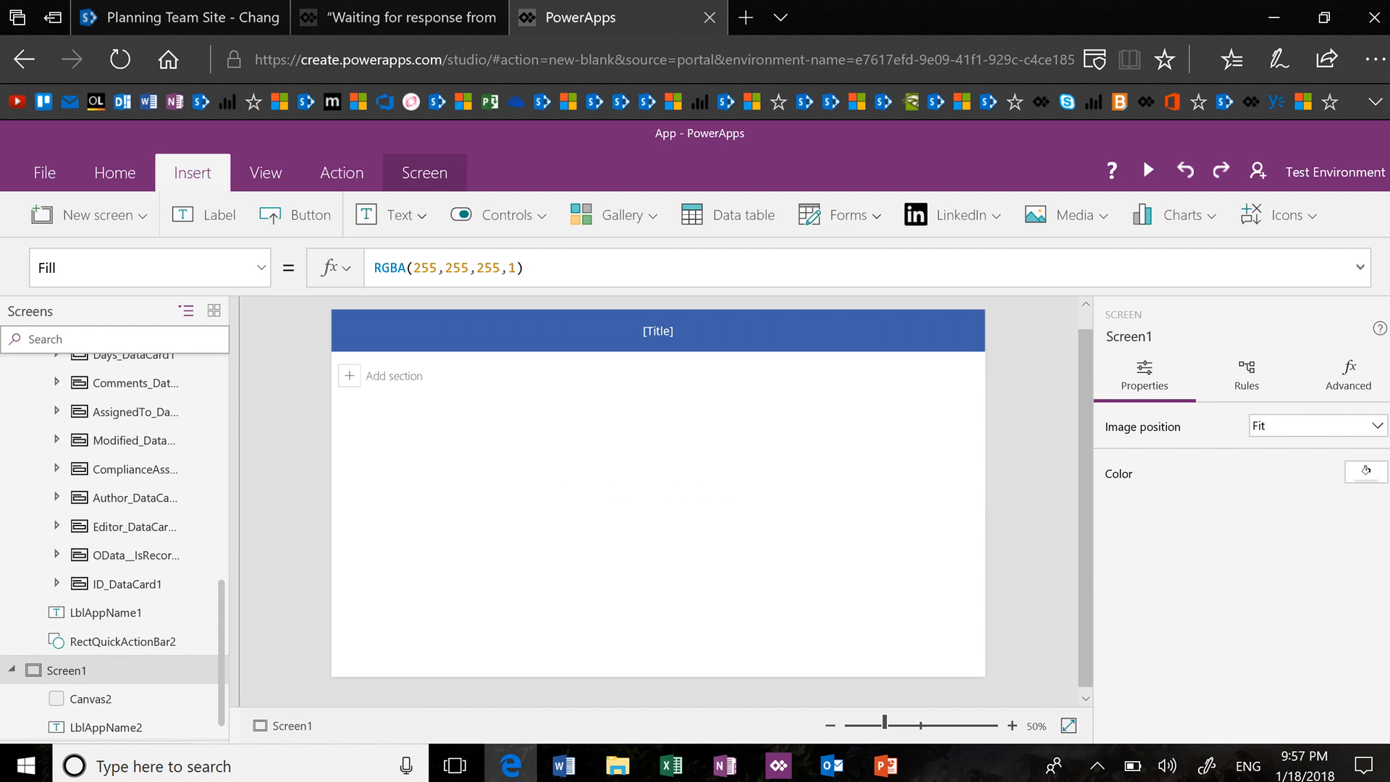
{"action": "key", "text": "Delete"}
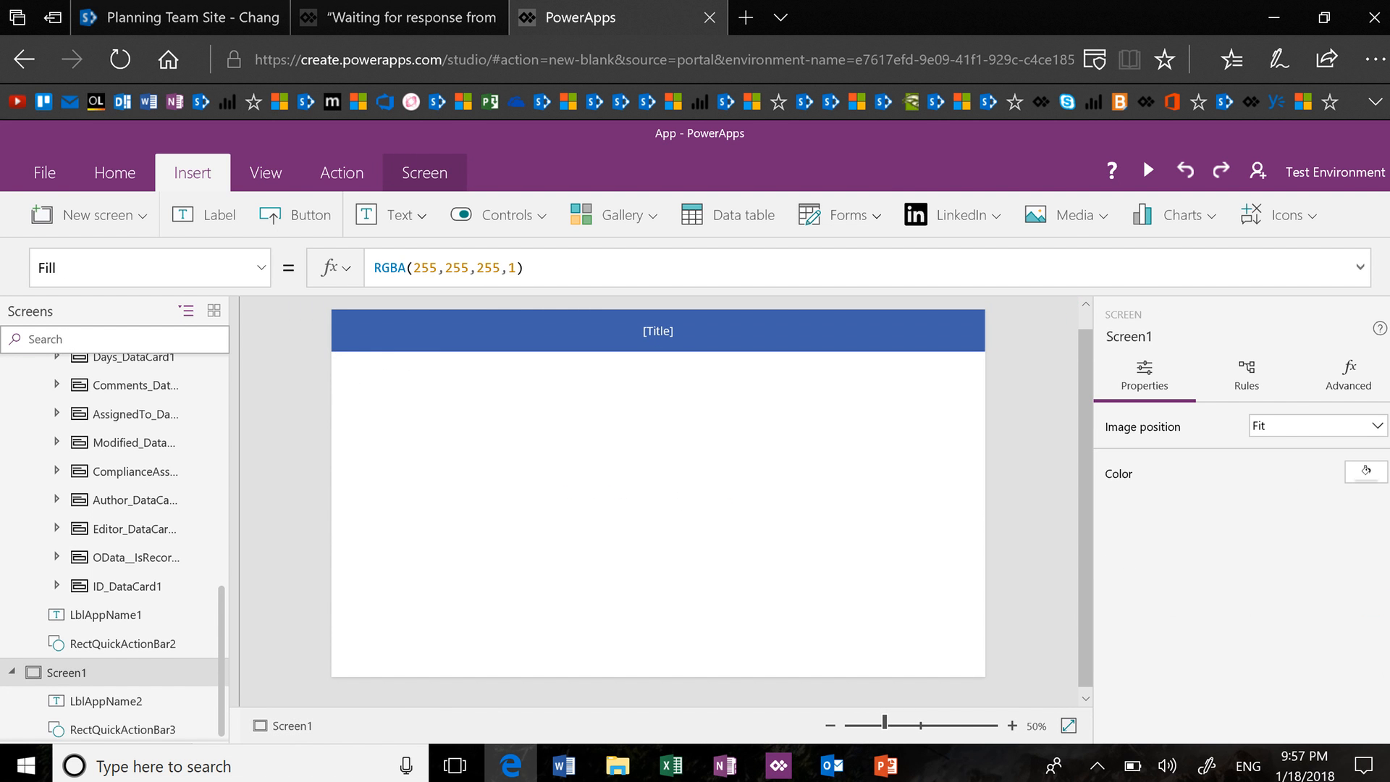
Insert an edit form on the new screen and connect it to the Change Orders data source
{"action": "left_click", "coordinate": [840, 215]}
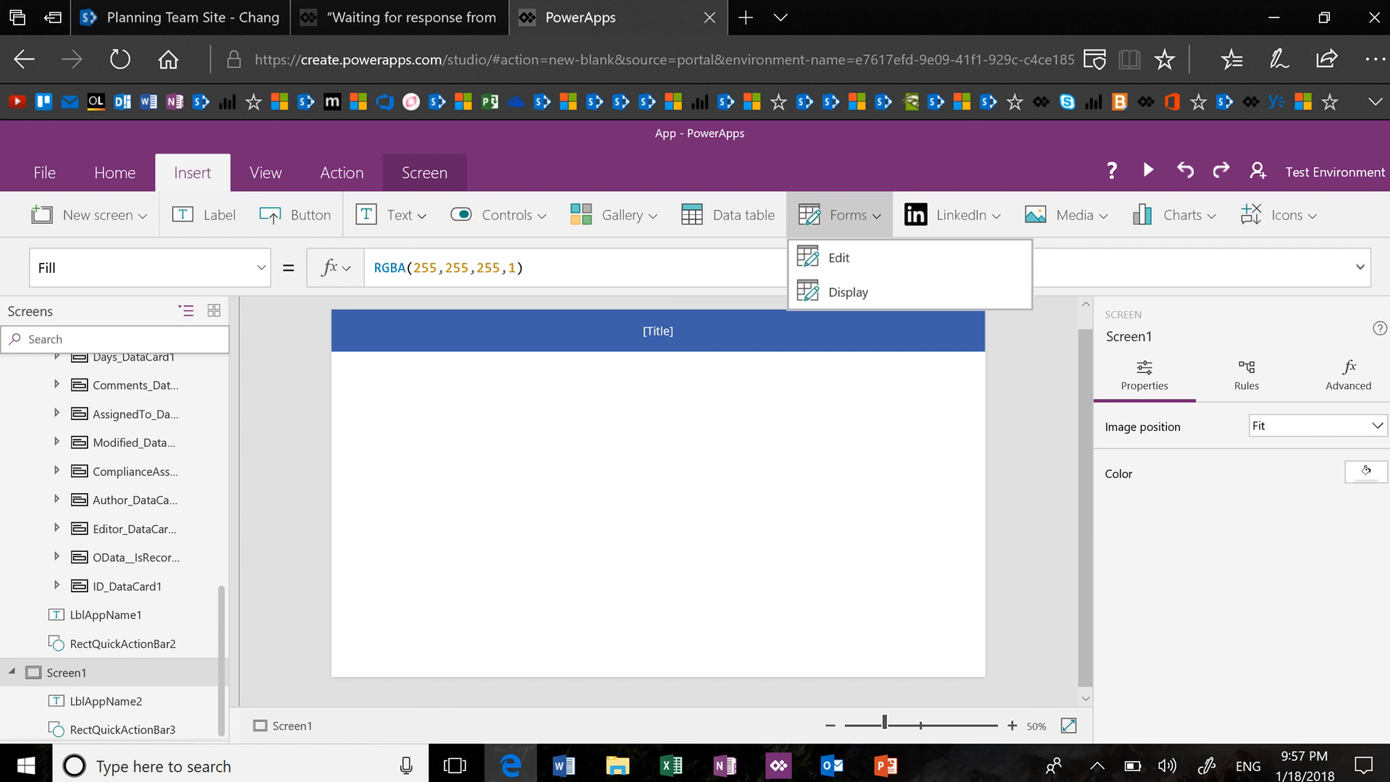
{"action": "left_click", "coordinate": [839, 258]}
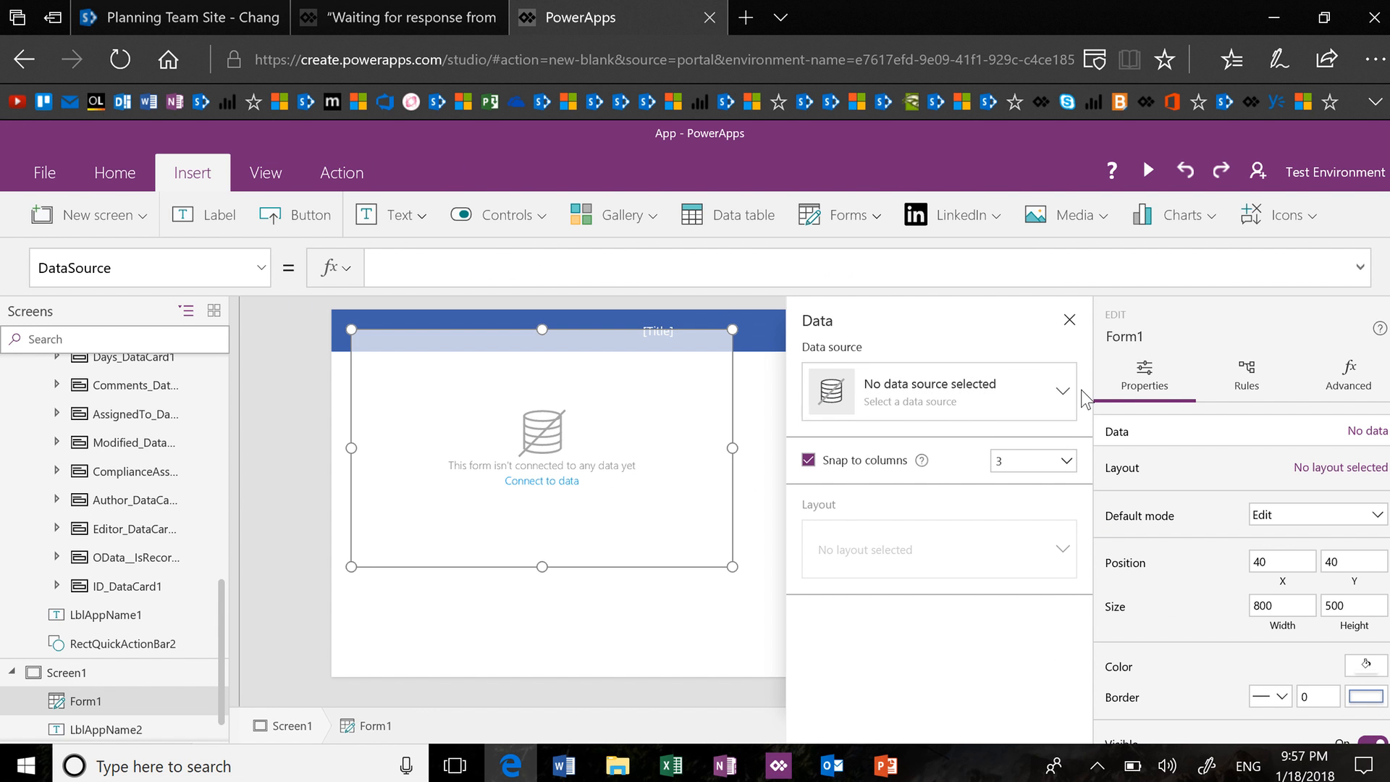
{"action": "left_click", "coordinate": [1063, 391]}
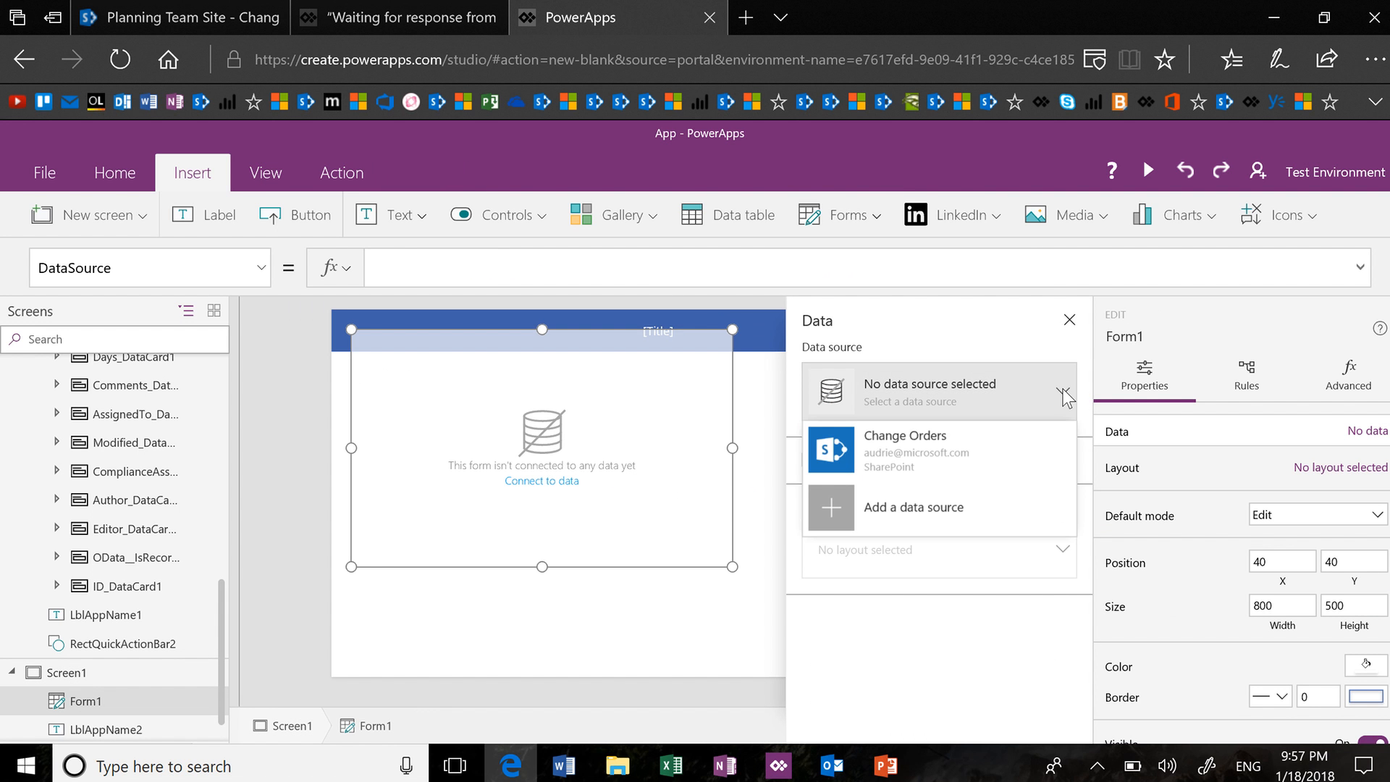
{"action": "left_click", "coordinate": [995, 455]}
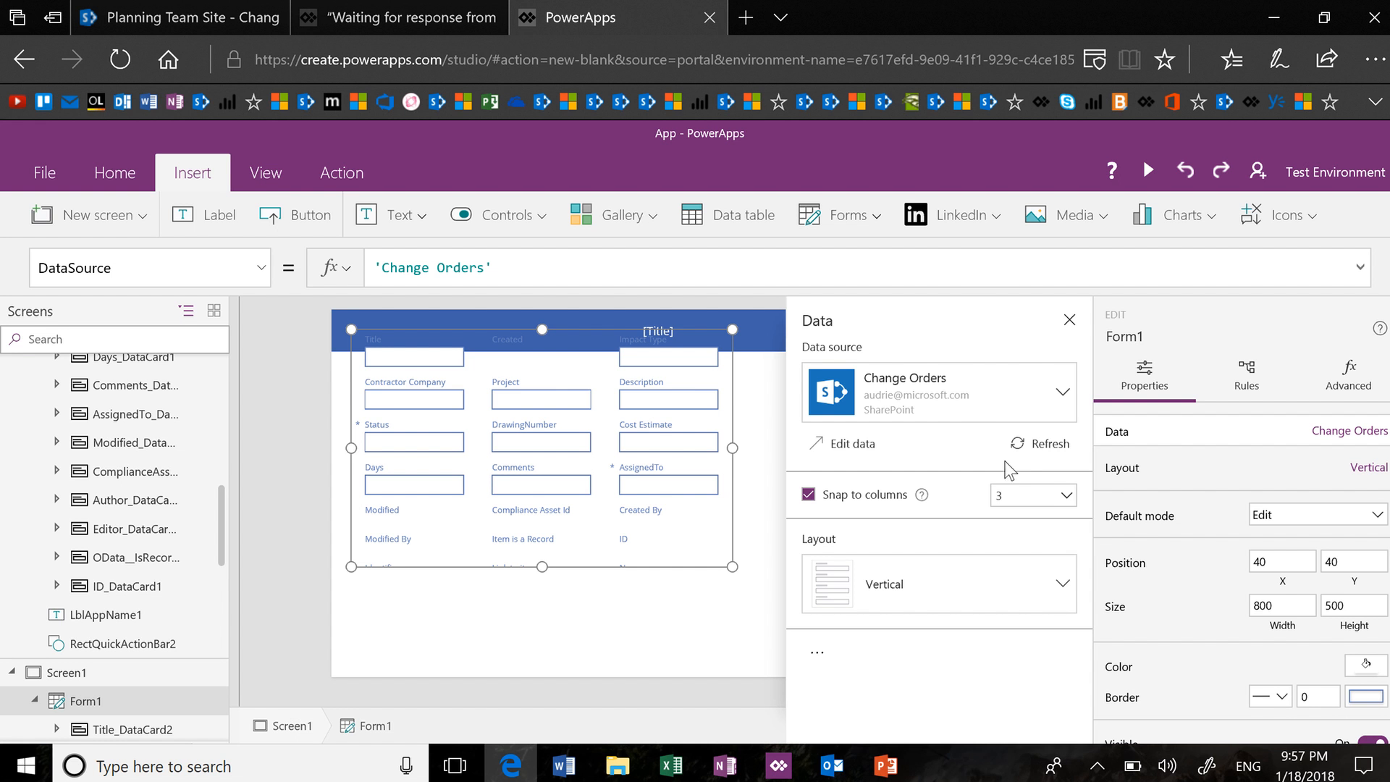
Set the edit form's column layout to snap to 2 columns
{"action": "left_click", "coordinate": [1054, 500]}
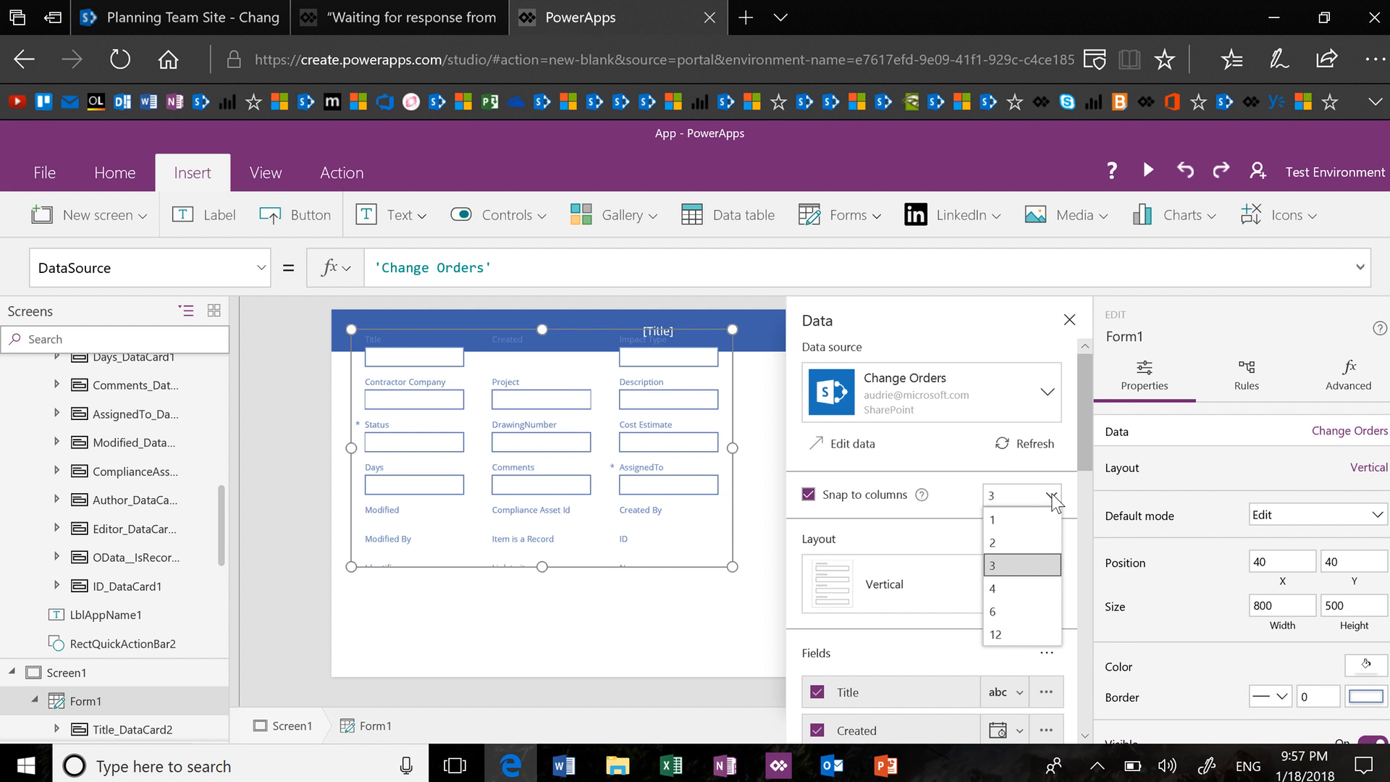
{"action": "key", "text": "Down"}
{"action": "key", "text": "Return"}
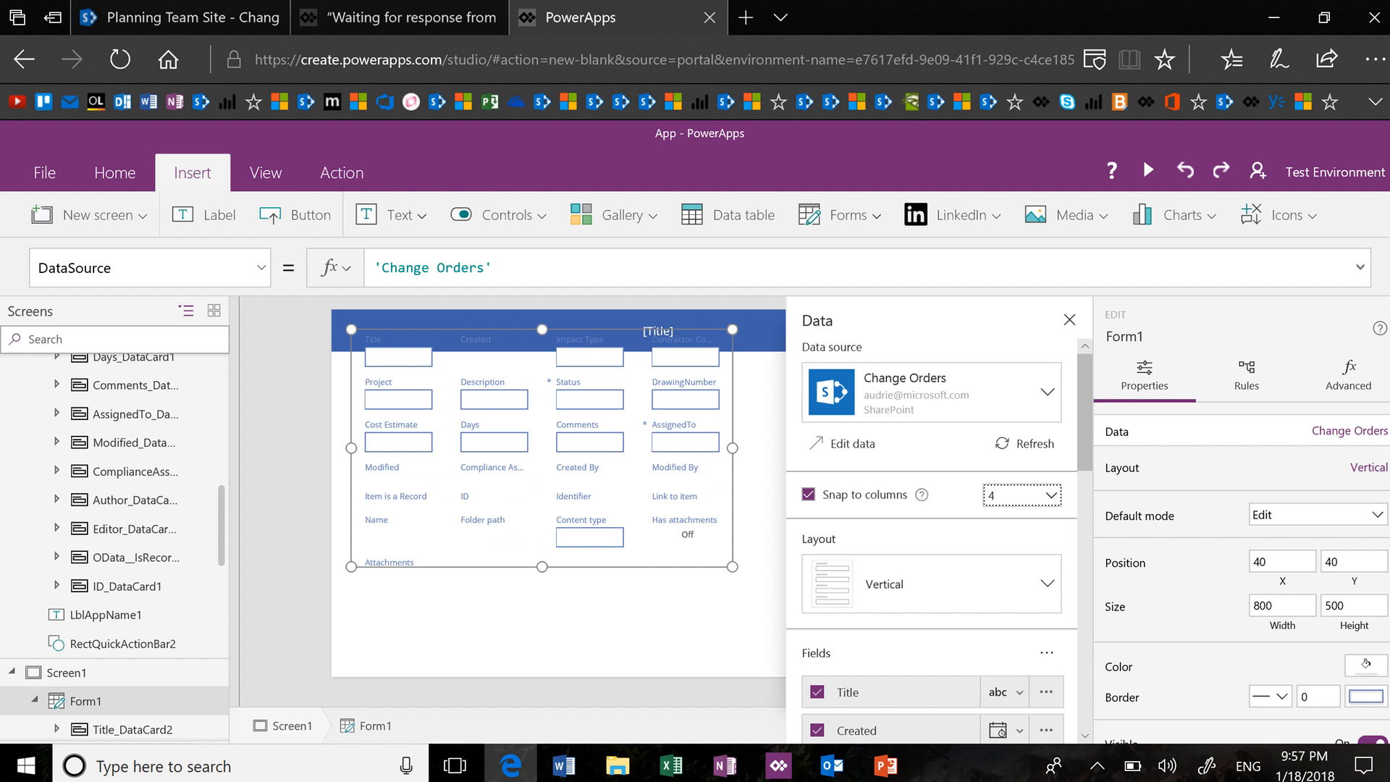
{"action": "left_click", "coordinate": [1046, 496]}
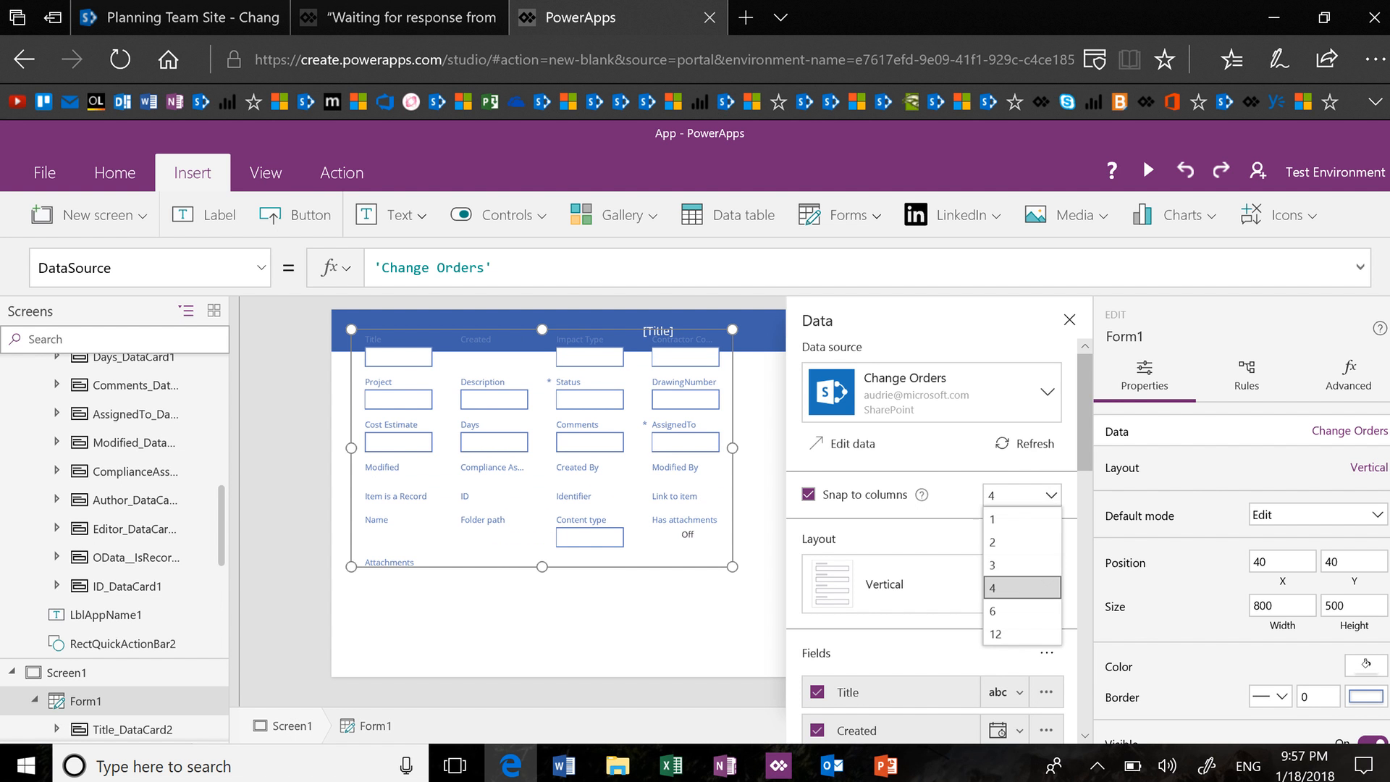
{"action": "key", "text": "Return"}
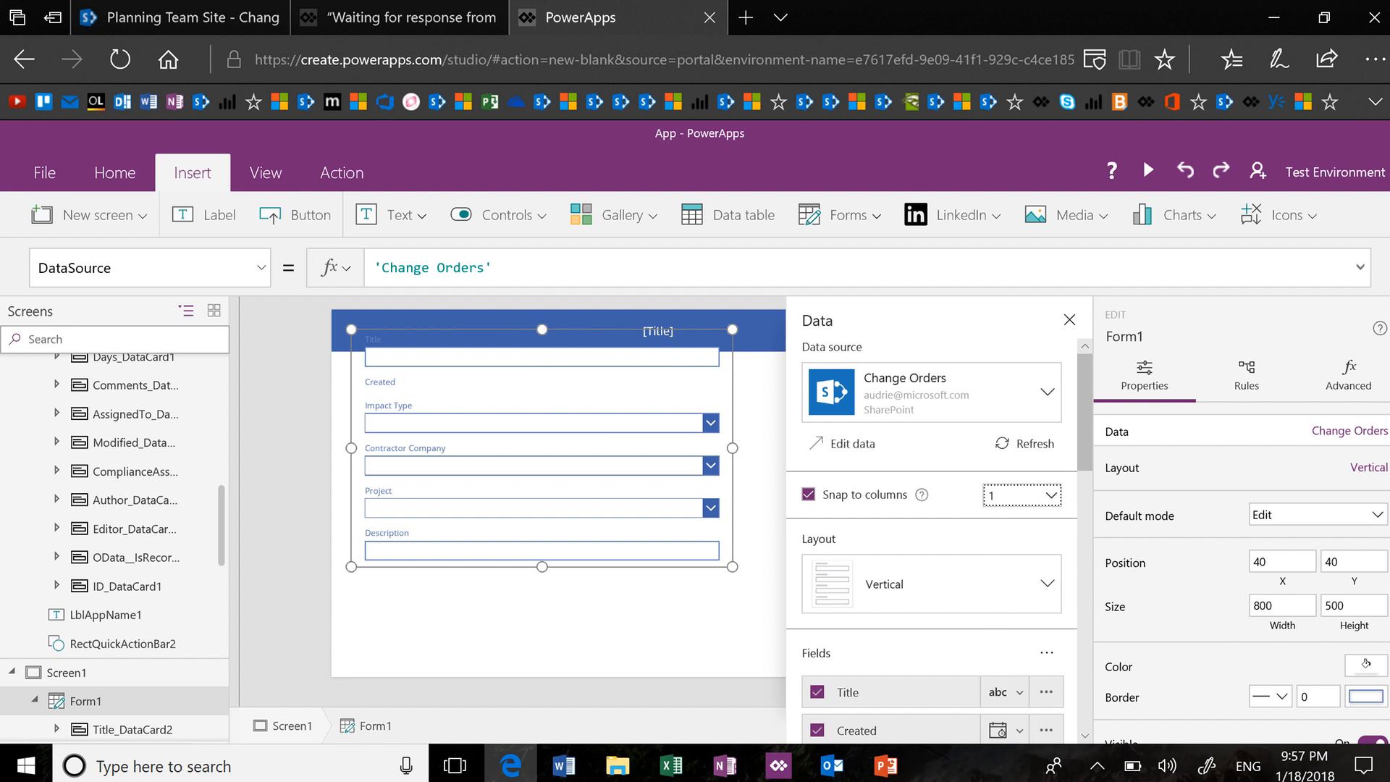
{"action": "left_click", "coordinate": [1051, 496]}
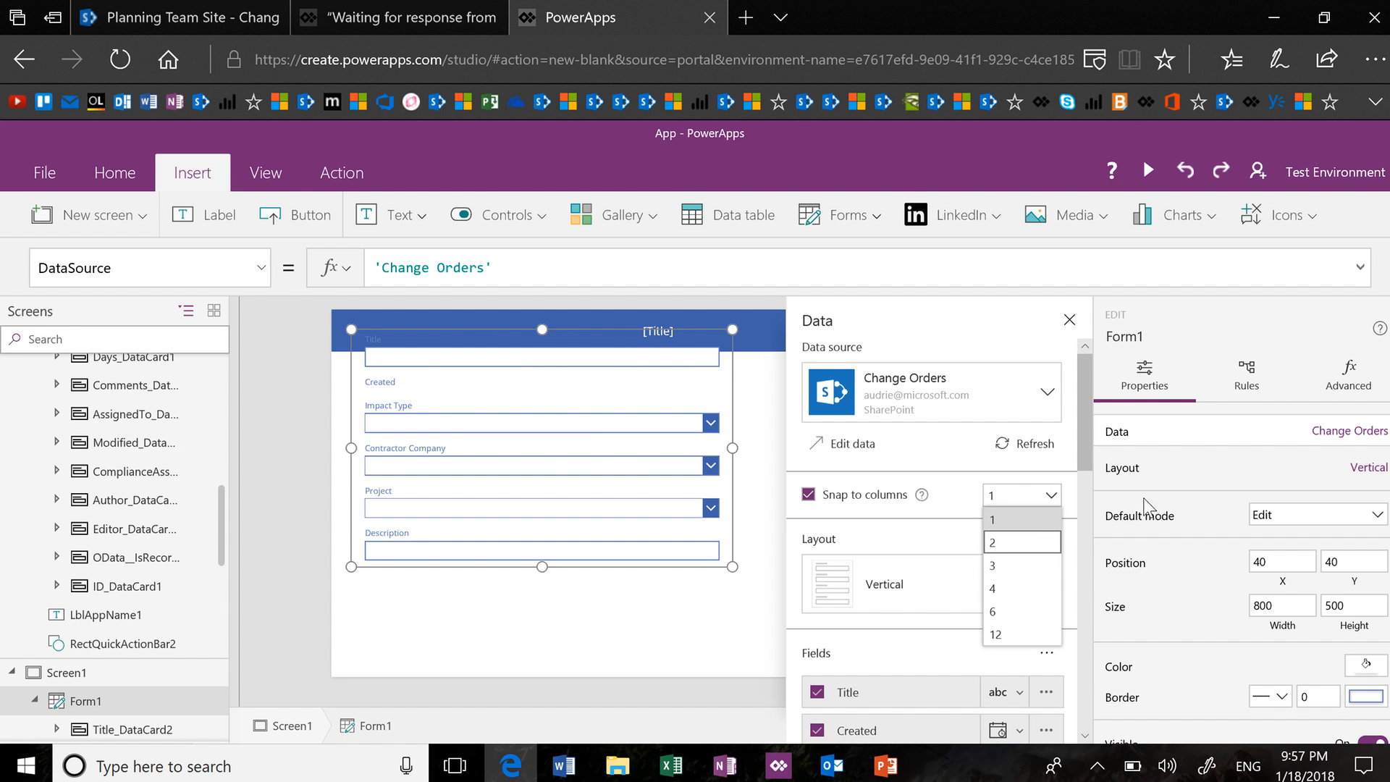
{"action": "key", "text": "Return"}
Hide the Attachments, Has attachments, Content type, Folder path, Link to item, Name and Identifier fields in the edit form
{"action": "left_click_drag", "start_coordinate": [1086, 467], "coordinate": [1041, 739]}
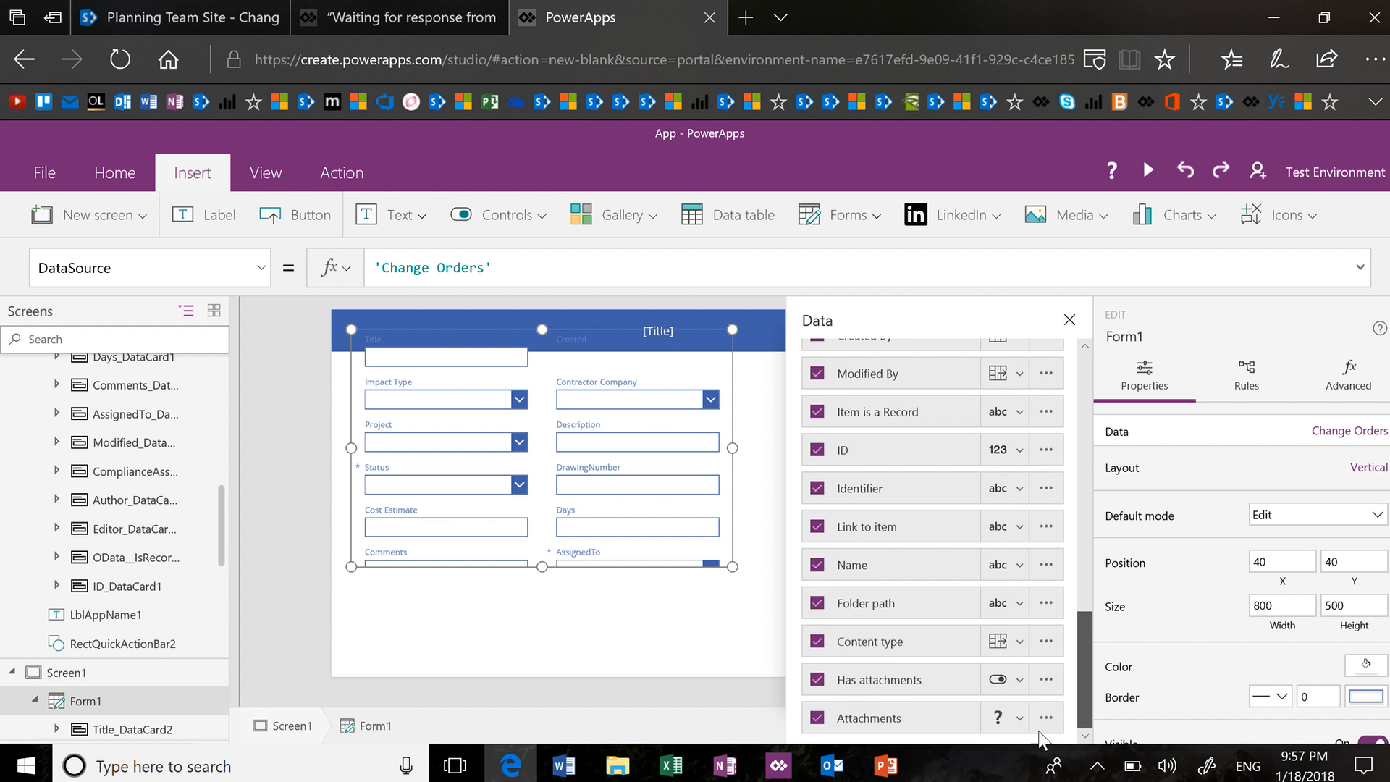
{"action": "left_click", "coordinate": [819, 681]}
{"action": "left_click", "coordinate": [818, 679]}
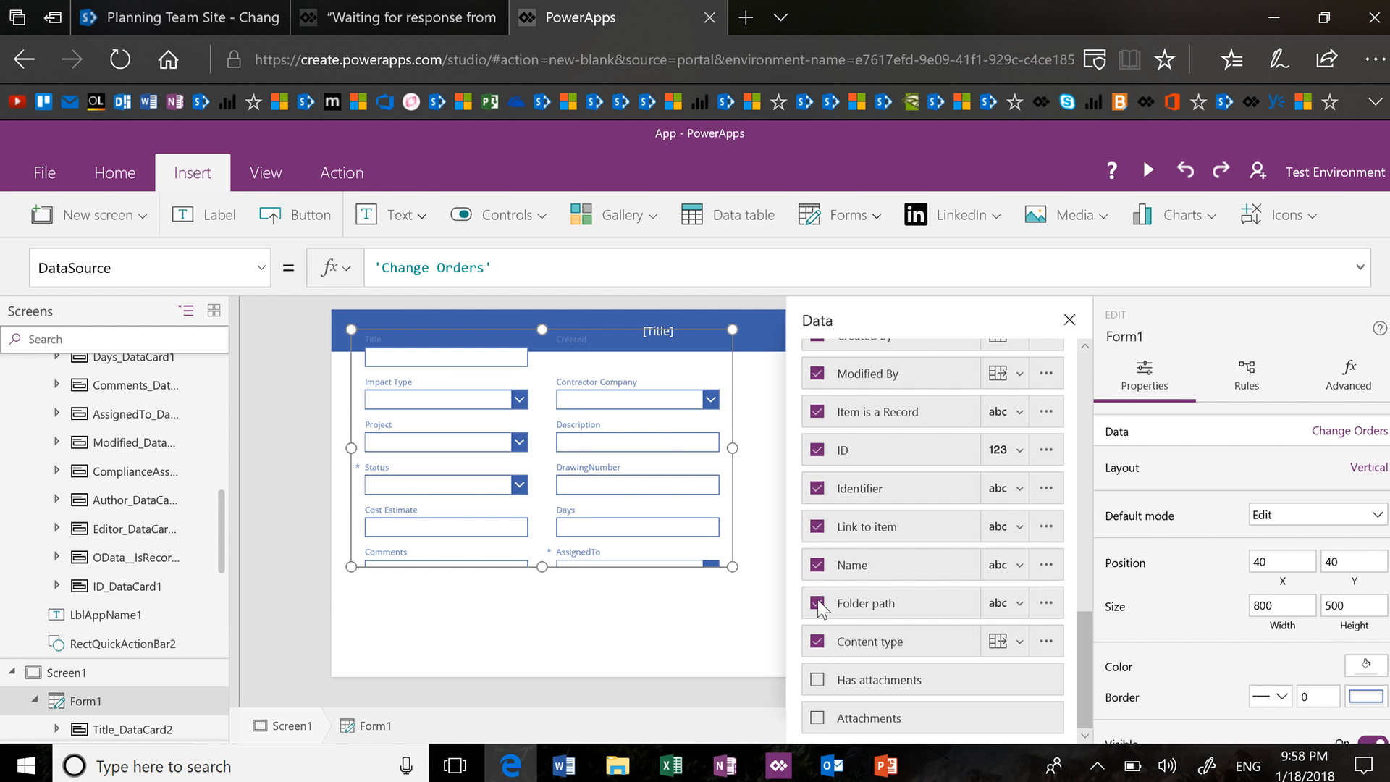
{"action": "left_click", "coordinate": [819, 604]}
{"action": "left_click", "coordinate": [819, 602]}
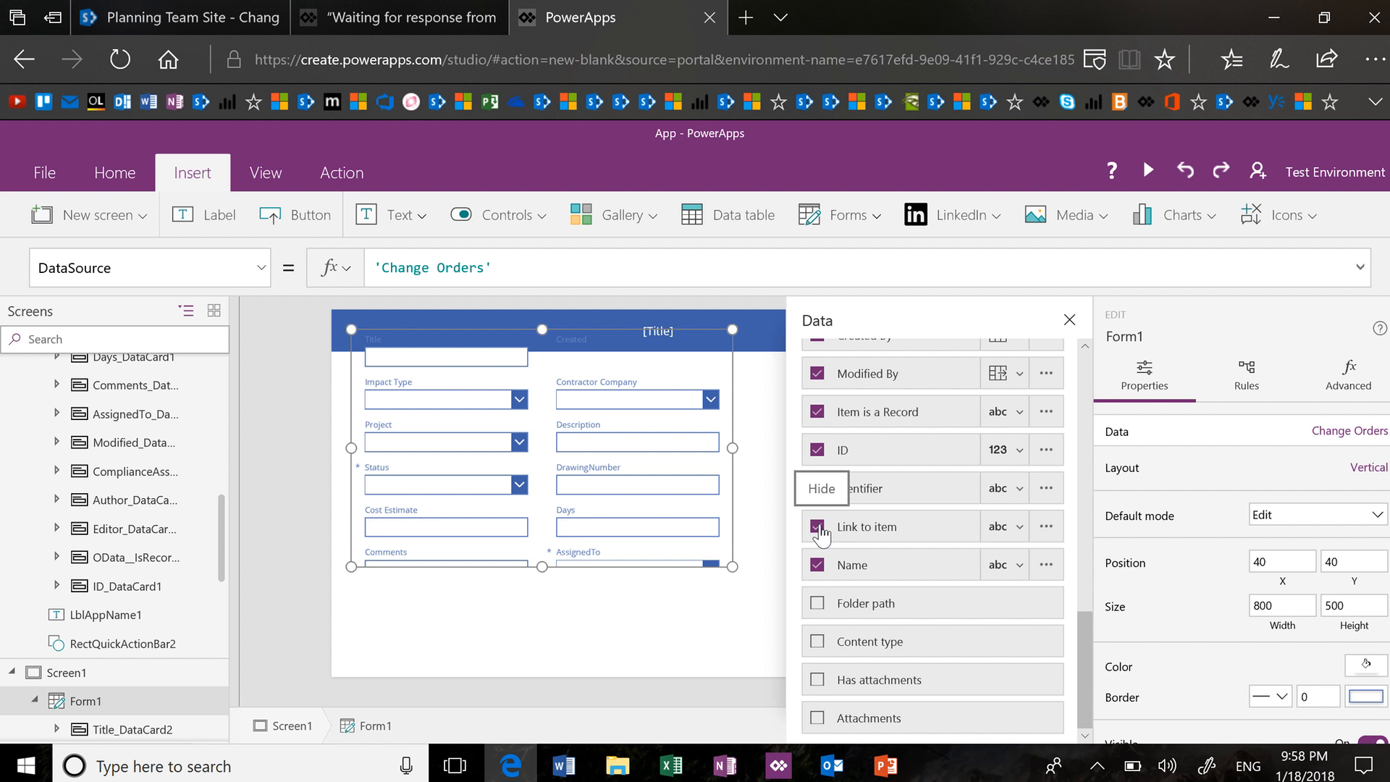
{"action": "left_click", "coordinate": [817, 528]}
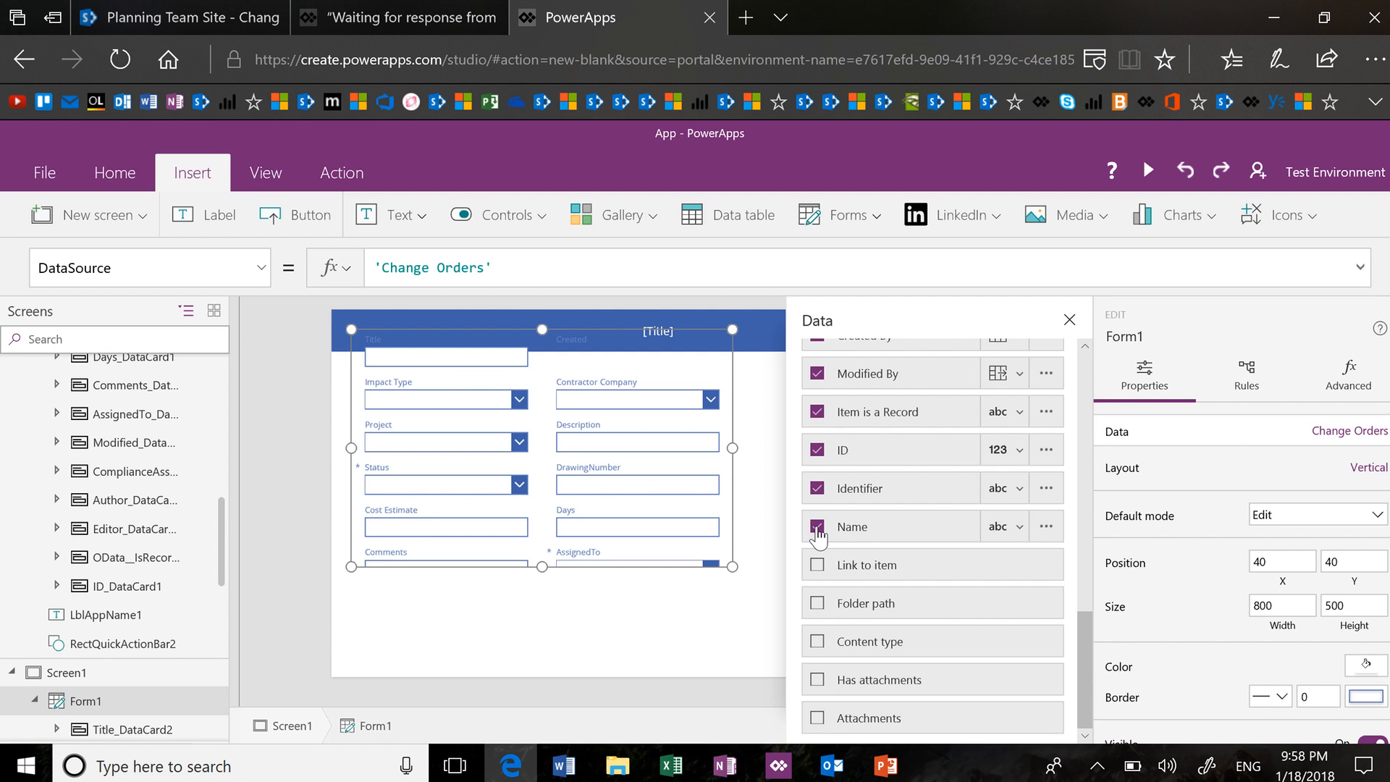
{"action": "left_click", "coordinate": [817, 527]}
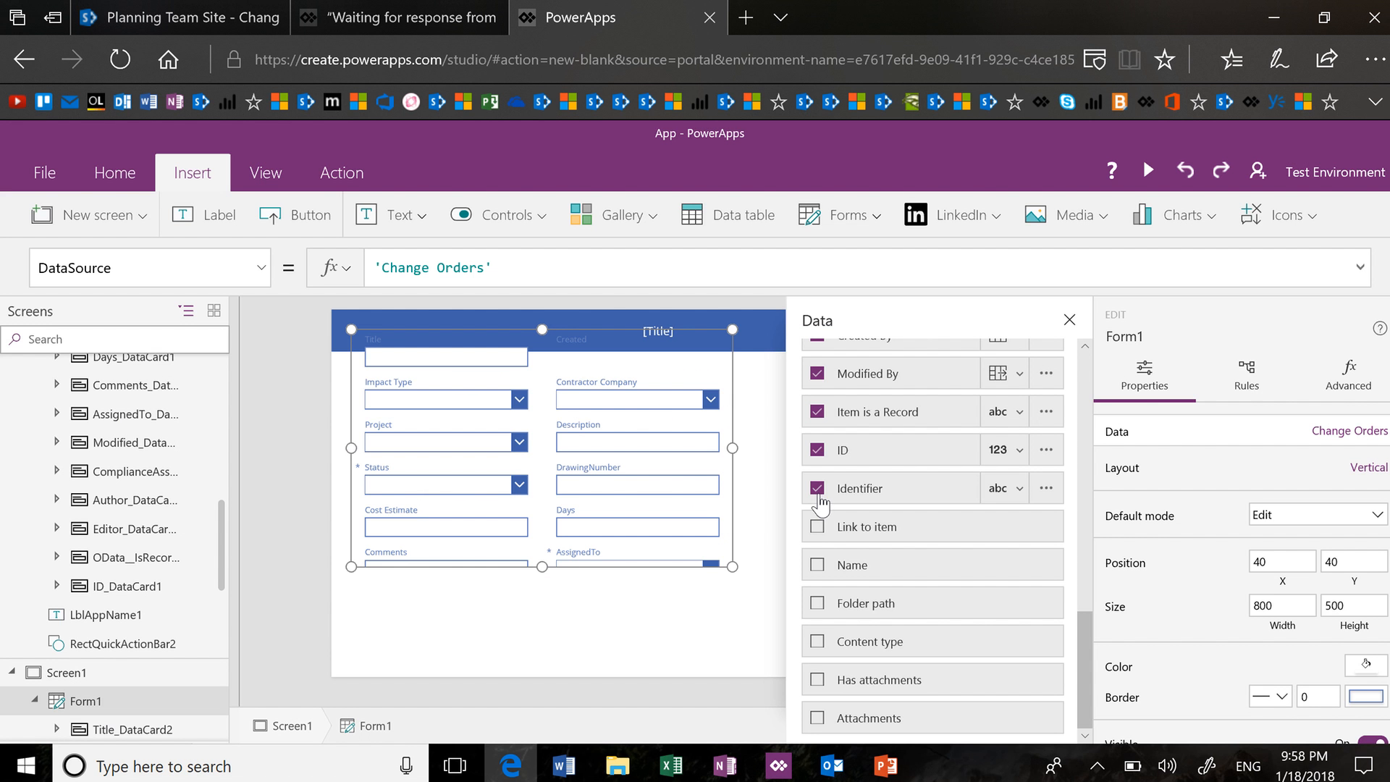
{"action": "left_click", "coordinate": [818, 493]}
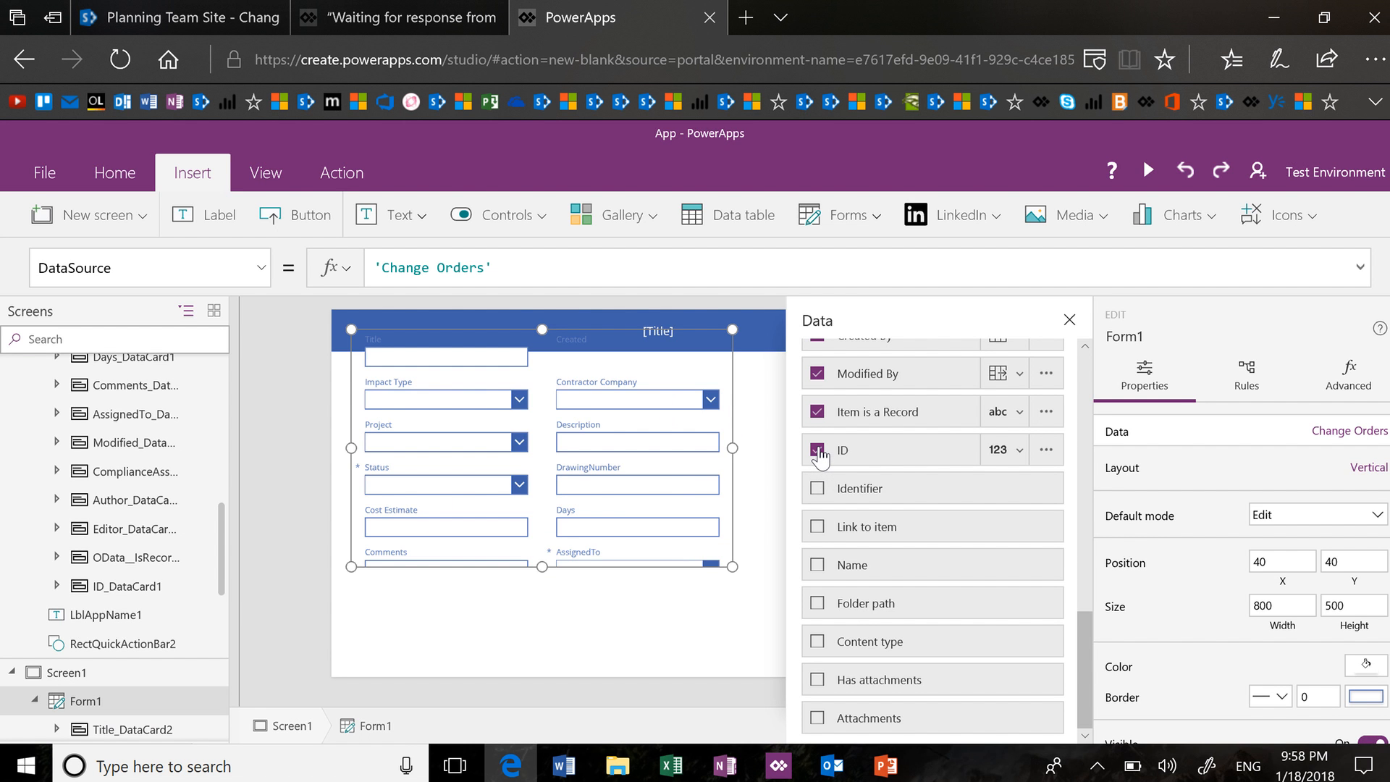
Hide the ID, Item is a Record, Modified By, Created By, Compliance Asset Id and Modified fields in the edit form
{"action": "left_click", "coordinate": [818, 450]}
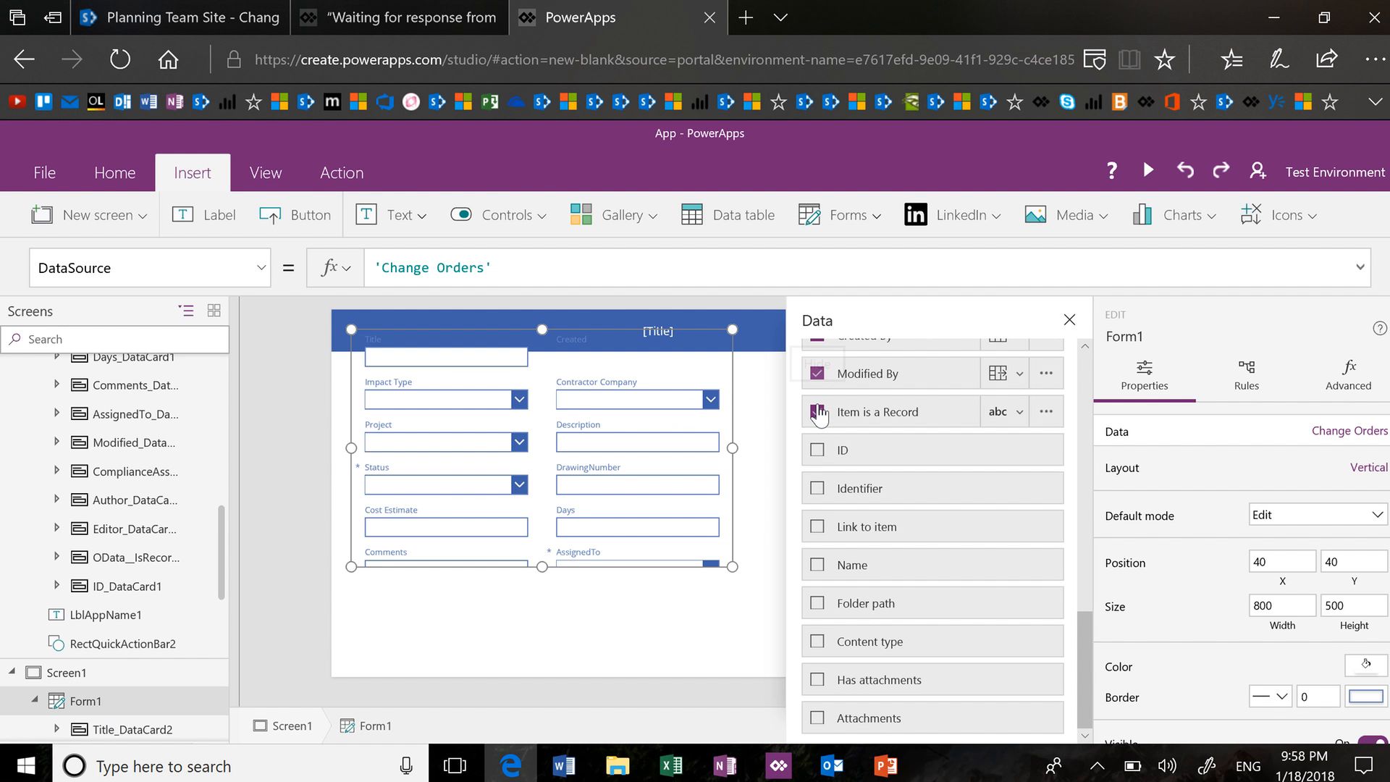
{"action": "left_click", "coordinate": [819, 413]}
{"action": "scroll", "coordinate": [961, 525], "scroll_direction": "up", "scroll_amount": 3}
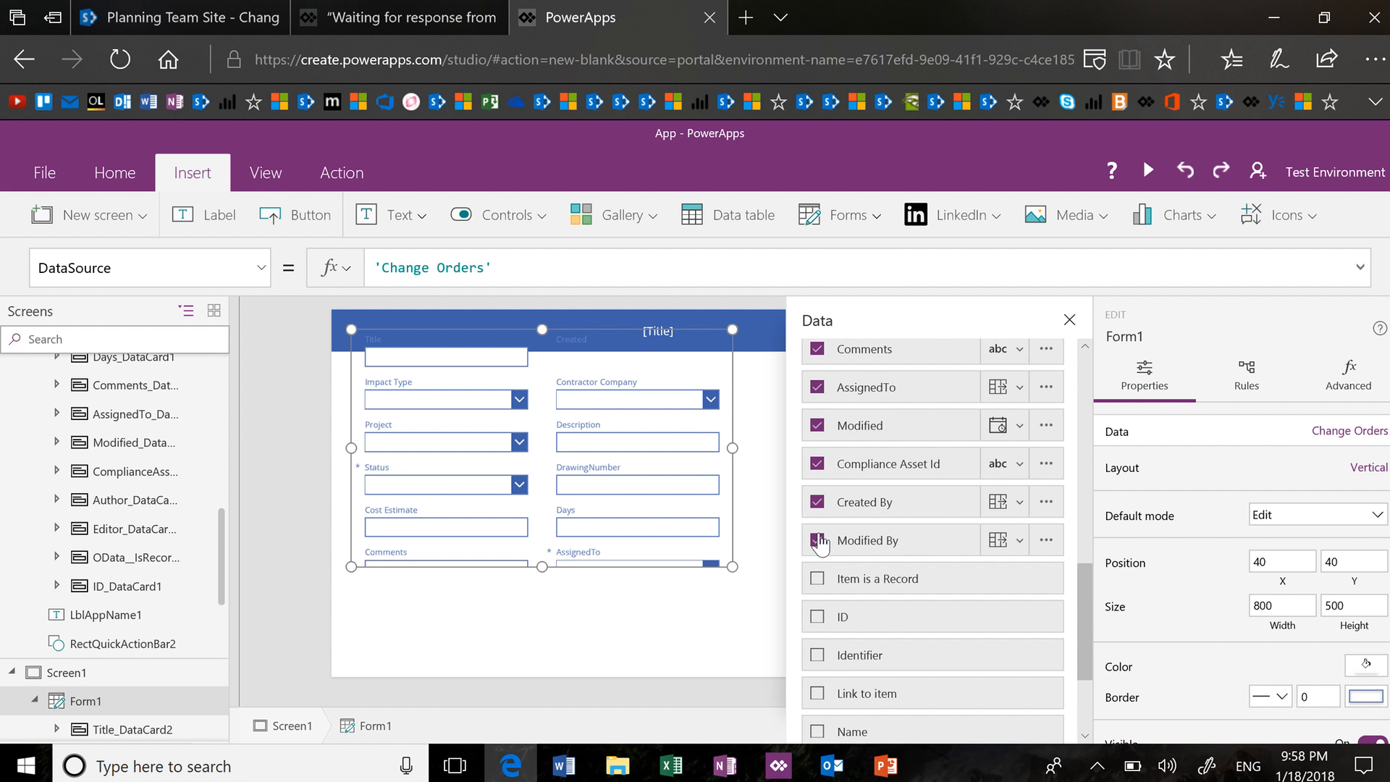
{"action": "left_click", "coordinate": [820, 536]}
{"action": "left_click", "coordinate": [817, 507]}
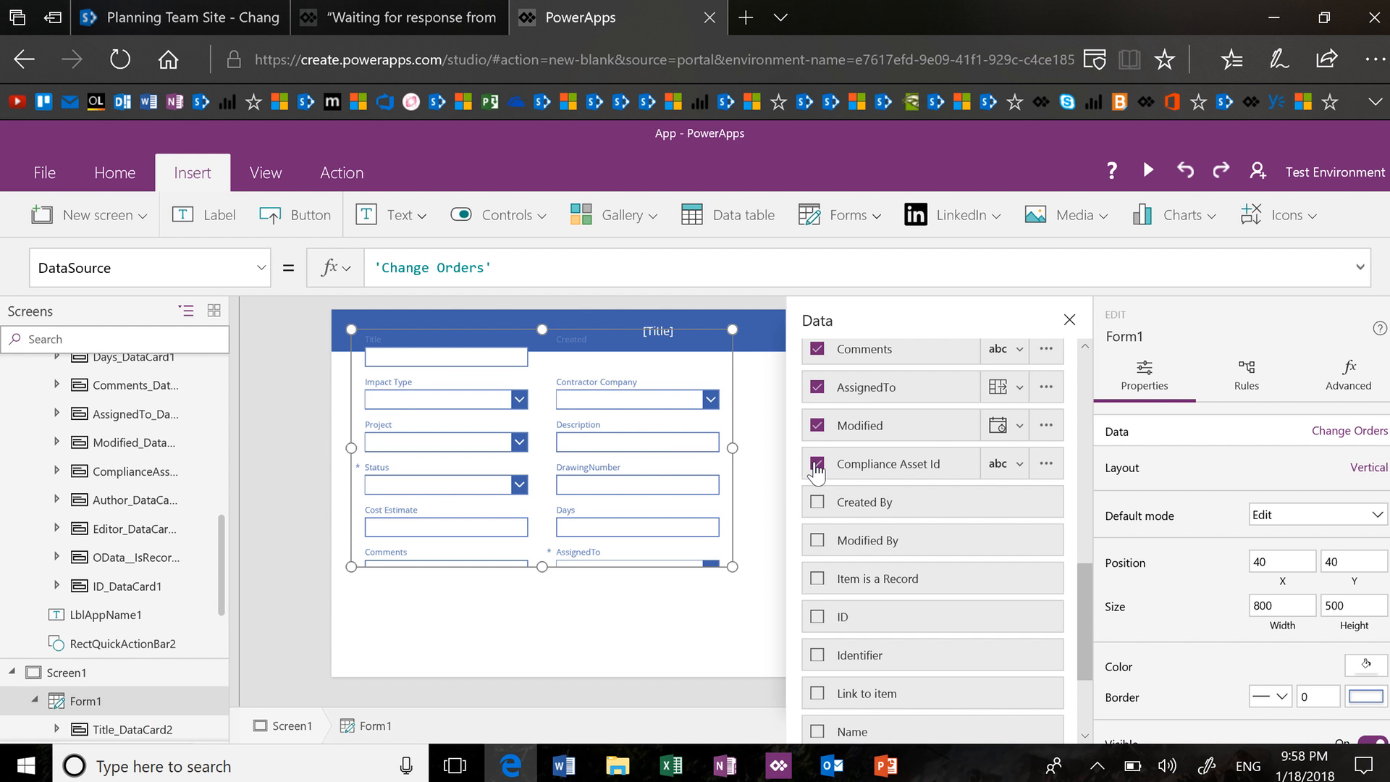
{"action": "left_click", "coordinate": [816, 467]}
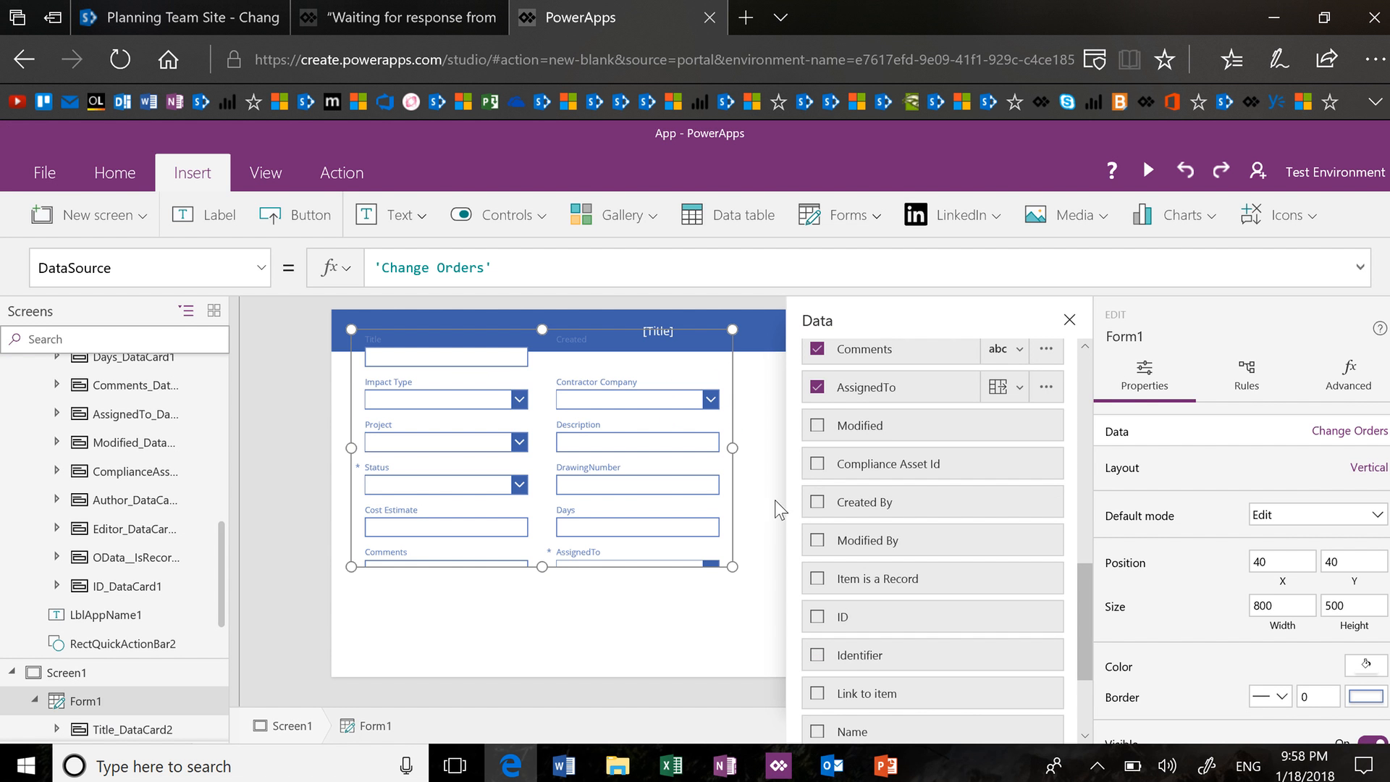
Move the edit form below the blue title bar and enlarge it to about 1149 wide by 633 high
{"action": "left_click", "coordinate": [652, 601]}
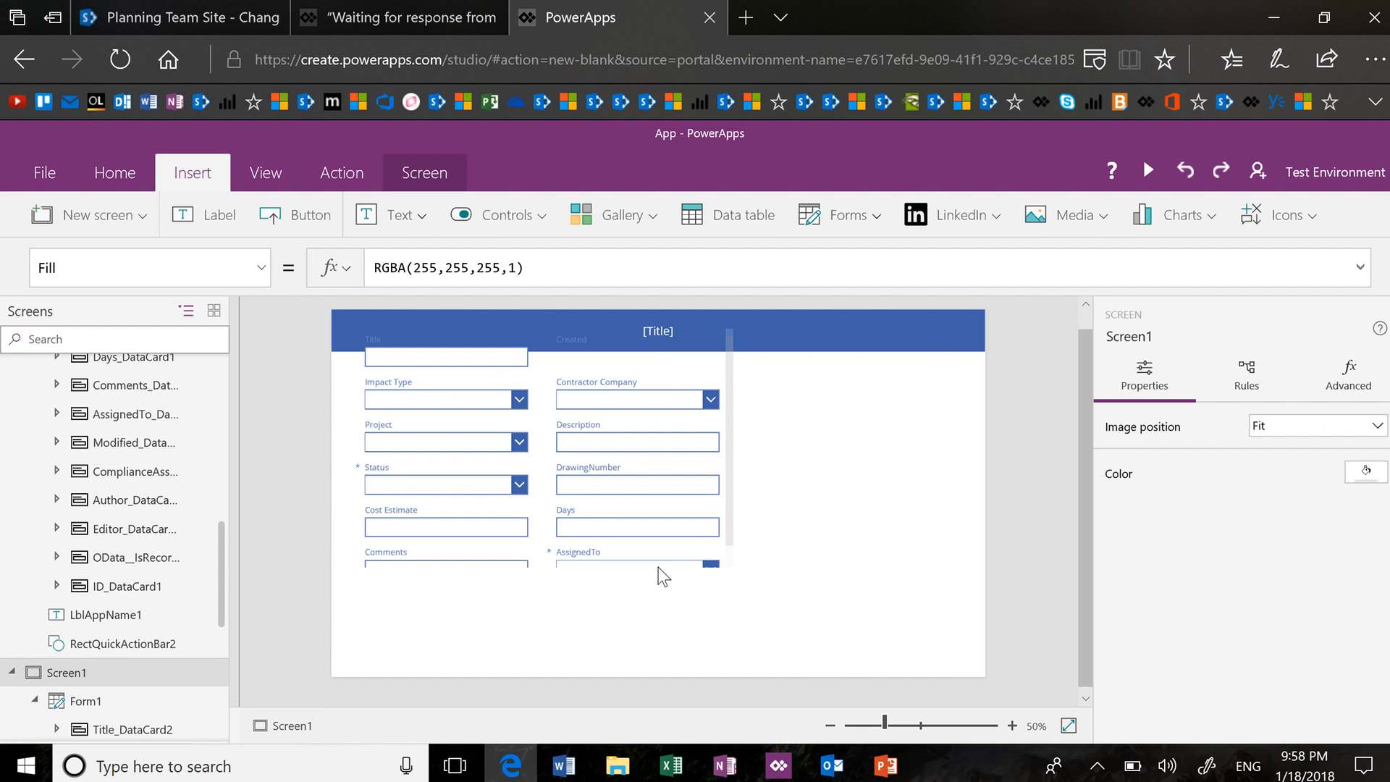
{"action": "left_click", "coordinate": [661, 567]}
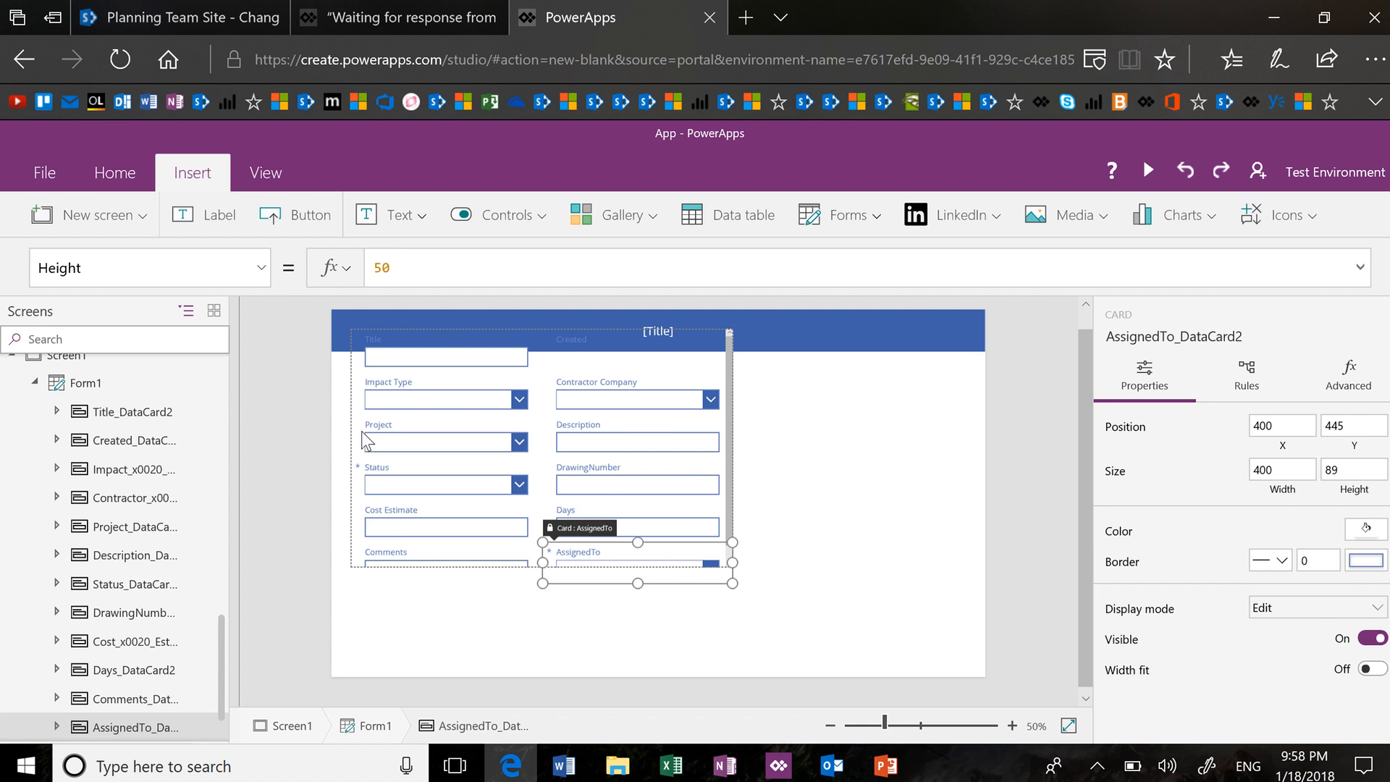
{"action": "left_click", "coordinate": [137, 383]}
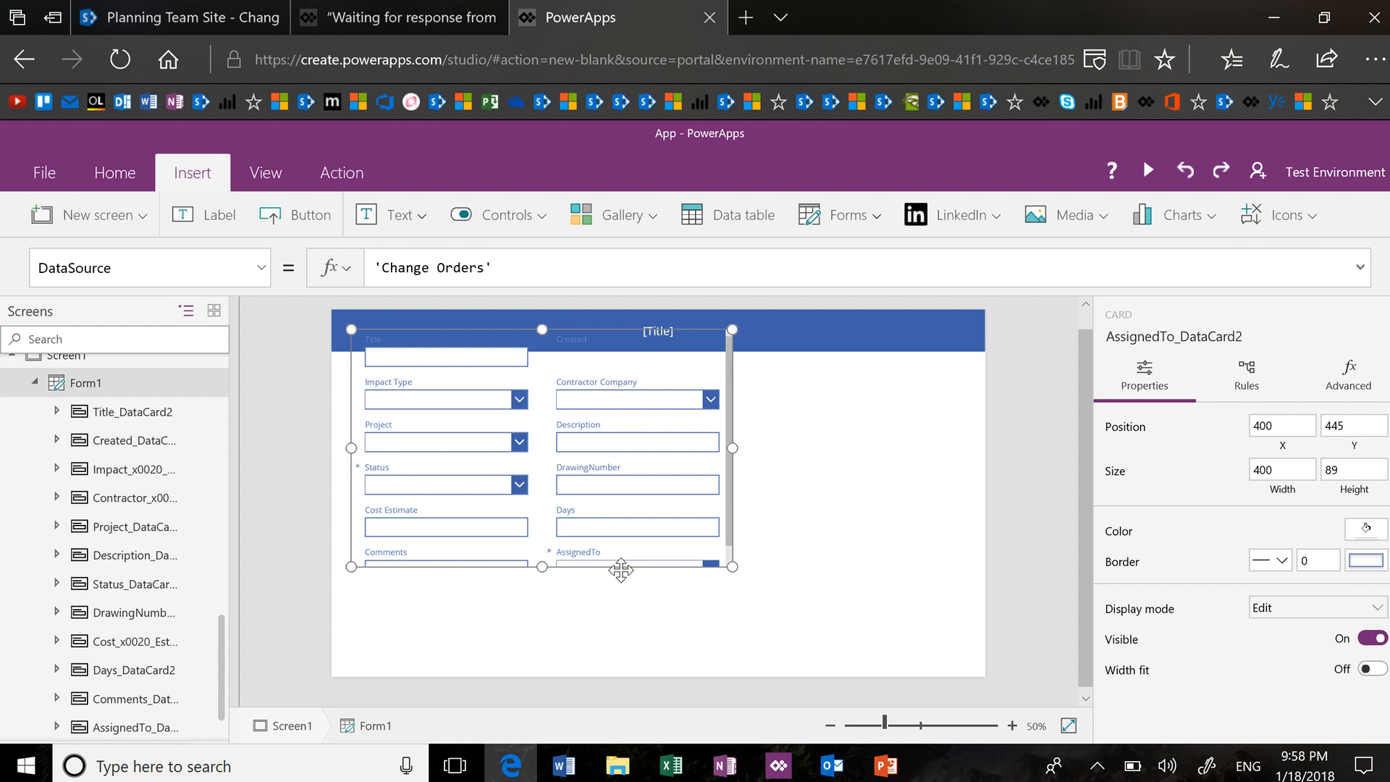
{"action": "left_click", "coordinate": [625, 579]}
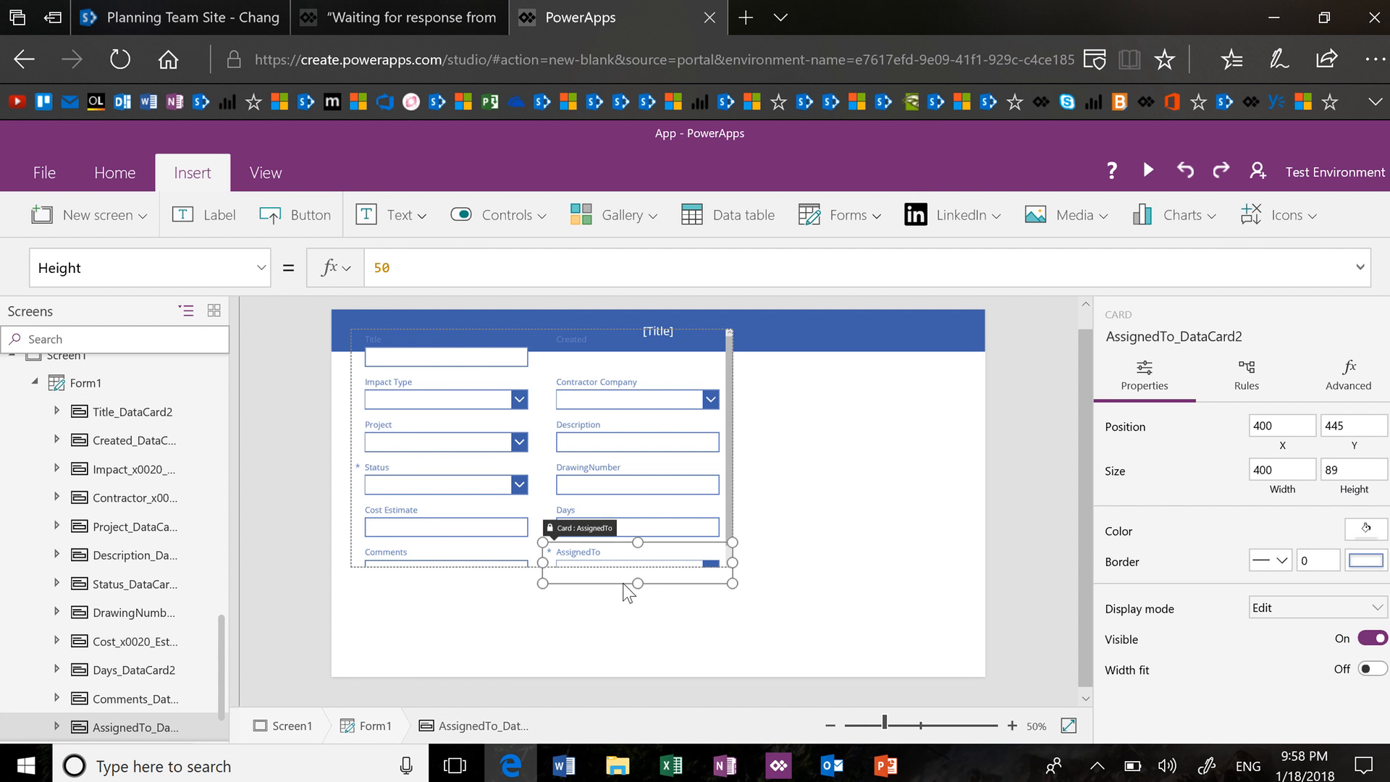
{"action": "left_click", "coordinate": [204, 387]}
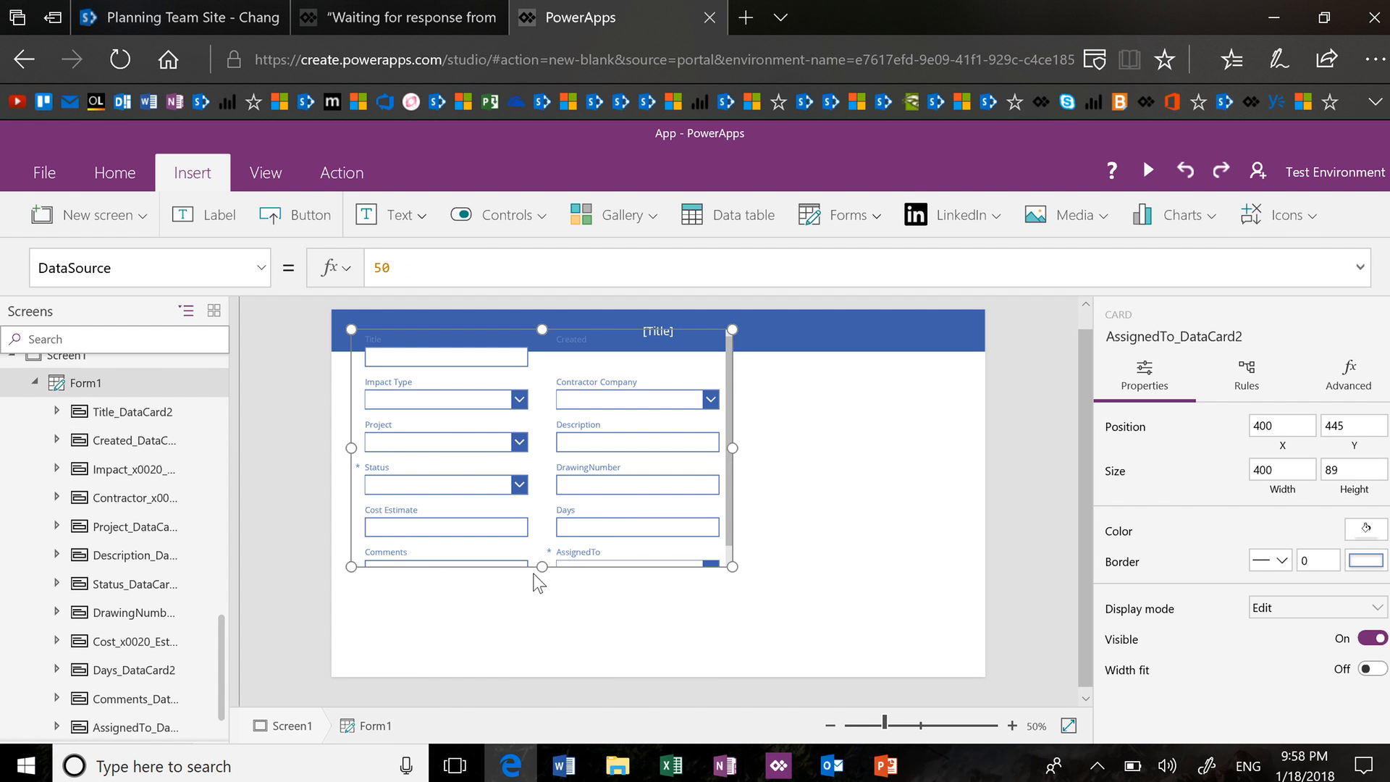
{"action": "left_click_drag", "start_coordinate": [518, 564], "coordinate": [589, 612]}
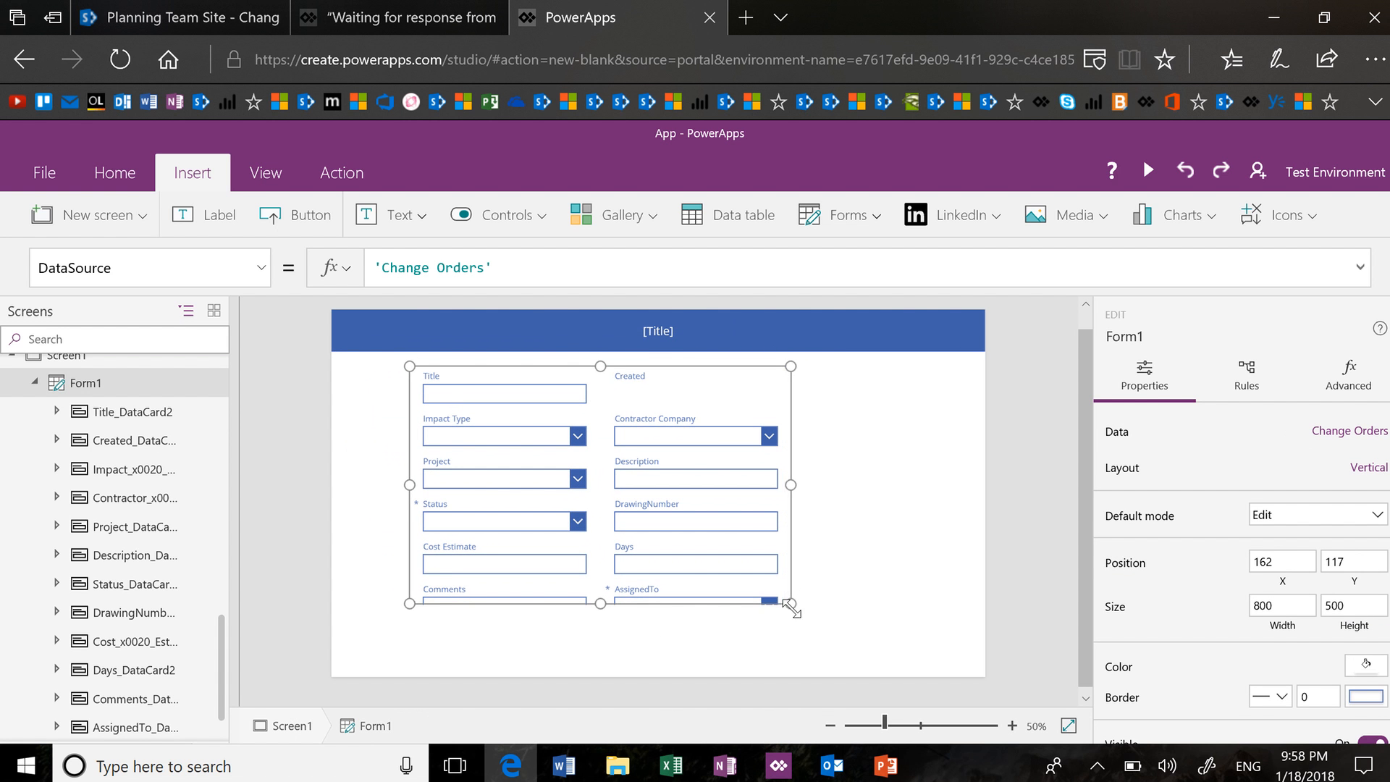
{"action": "left_click_drag", "start_coordinate": [791, 604], "coordinate": [958, 667]}
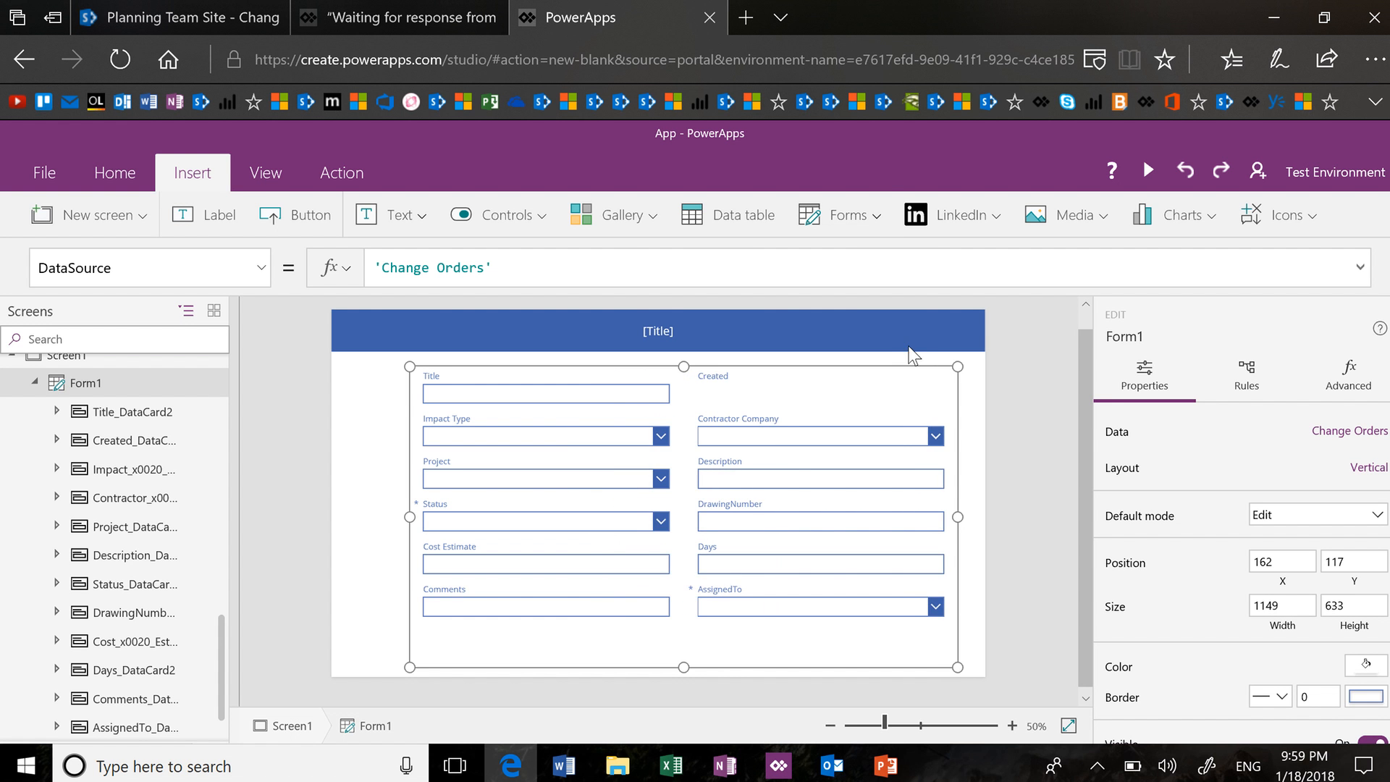
Reposition the edit form so it sits roughly centred under the title bar, at about X 115, Y 117
{"action": "left_click_drag", "start_coordinate": [897, 366], "coordinate": [847, 413]}
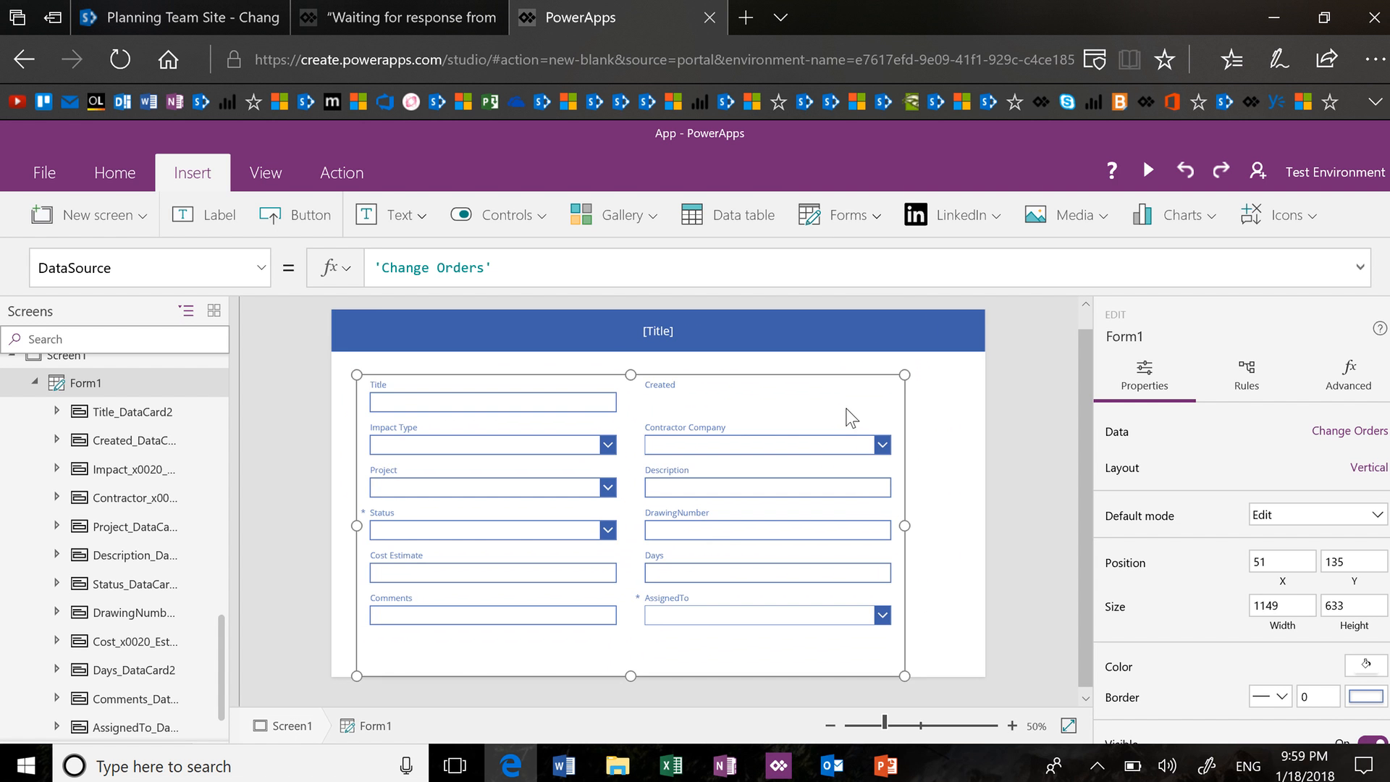
{"action": "key", "text": "Up"}
{"action": "key", "text": "Up"}
{"action": "key", "text": "Up"}
{"action": "key", "text": "Up"}
{"action": "key", "text": "Up"}
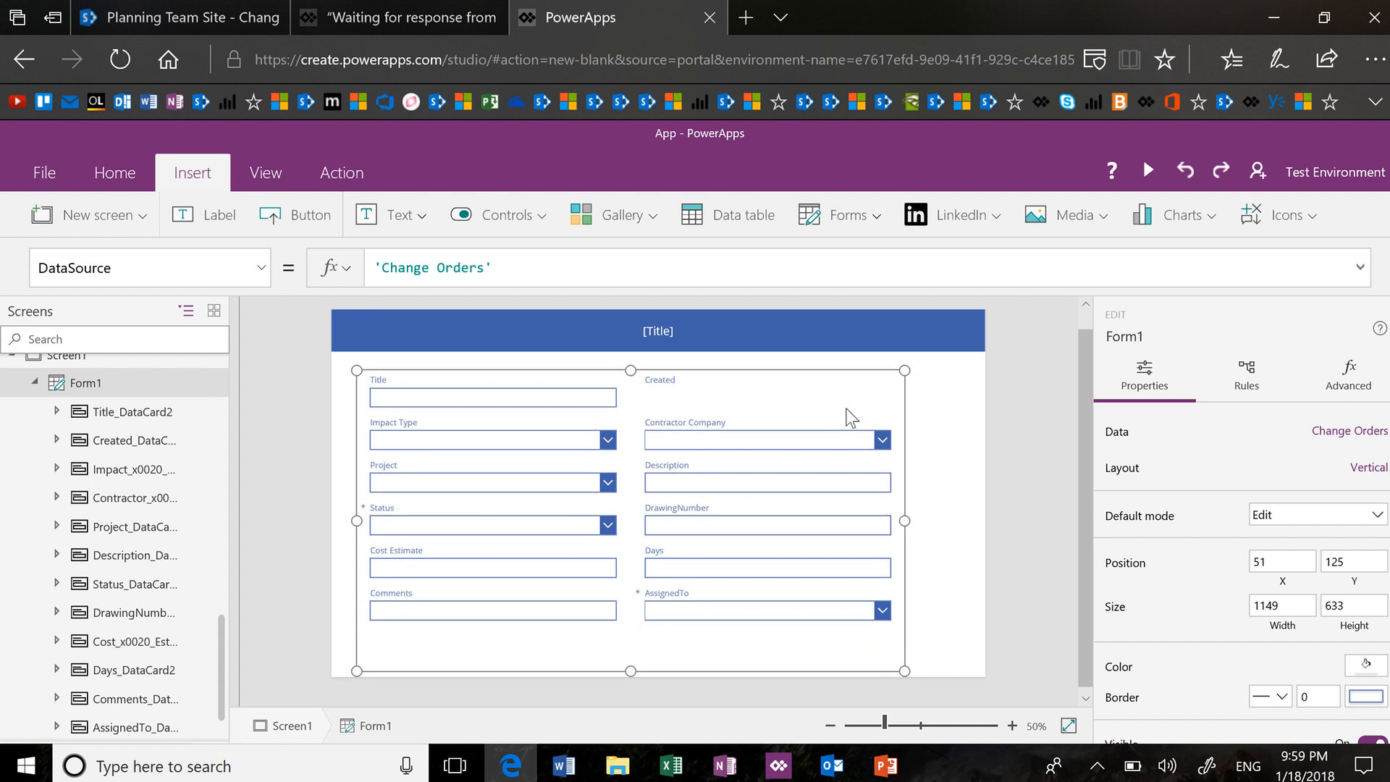
{"action": "key", "text": "Up"}
{"action": "key", "text": "Up"}
{"action": "key", "text": "Up"}
{"action": "key", "text": "Up"}
{"action": "key", "text": "Right"}
{"action": "key", "text": "Right"}
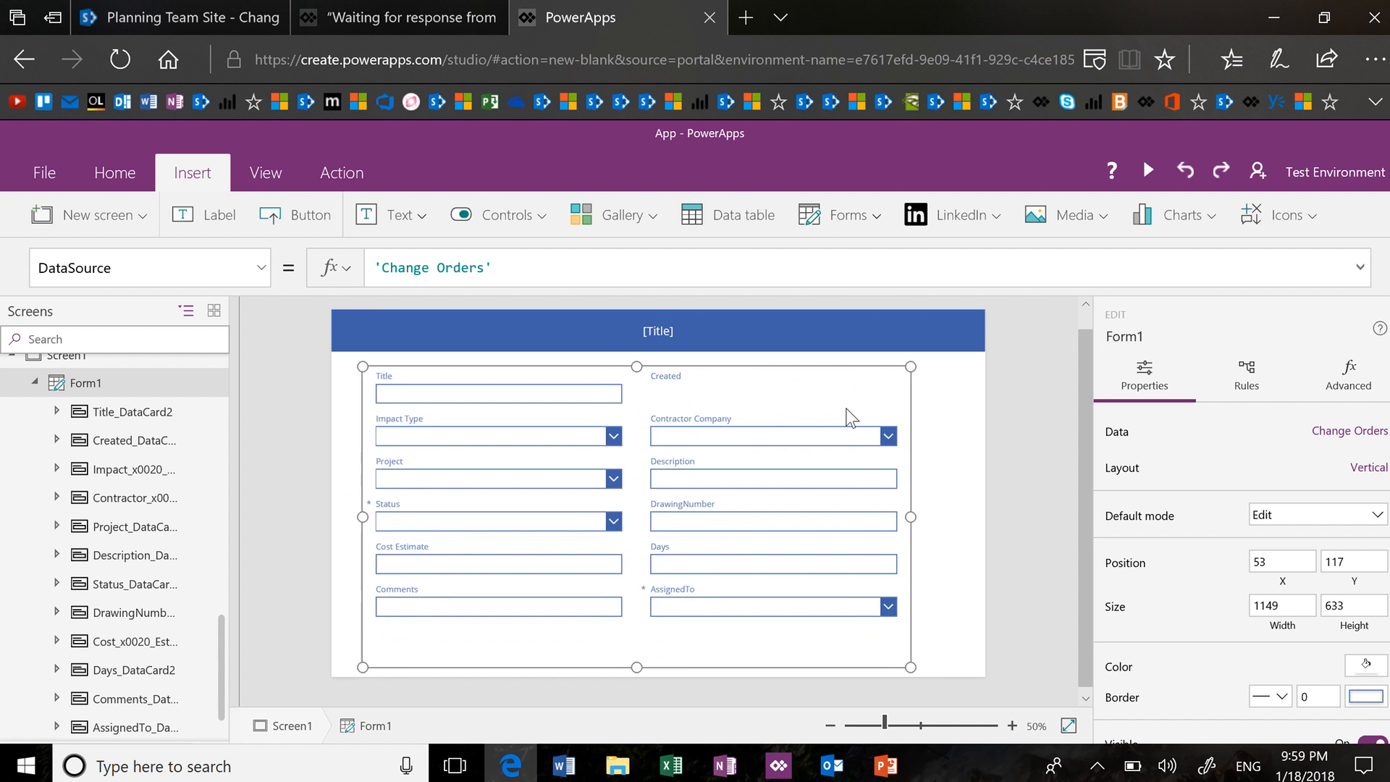
{"action": "key", "text": "Right"}
{"action": "key", "text": "Right"}
{"action": "key", "text": "Right"}
{"action": "key", "text": "Right"}
{"action": "key", "text": "Right"}
{"action": "key", "text": "Right"}
{"action": "key", "text": "Right"}
{"action": "key", "text": "Right"}
{"action": "key", "text": "Right"}
{"action": "key", "text": "Right"}
{"action": "key", "text": "Right"}
{"action": "key", "text": "Right"}
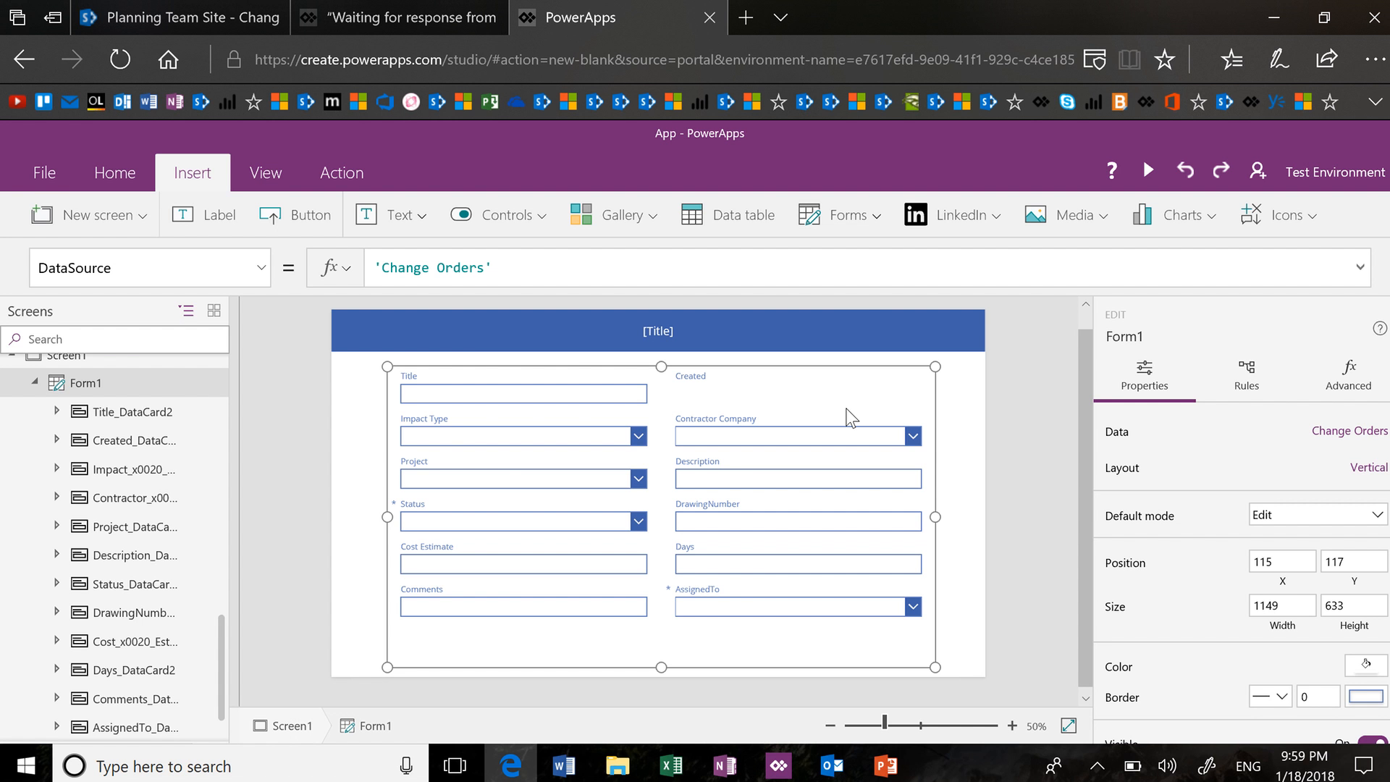
Set the edit form's Item property to TemplateGalleryList1.Selected
{"action": "left_click", "coordinate": [255, 268]}
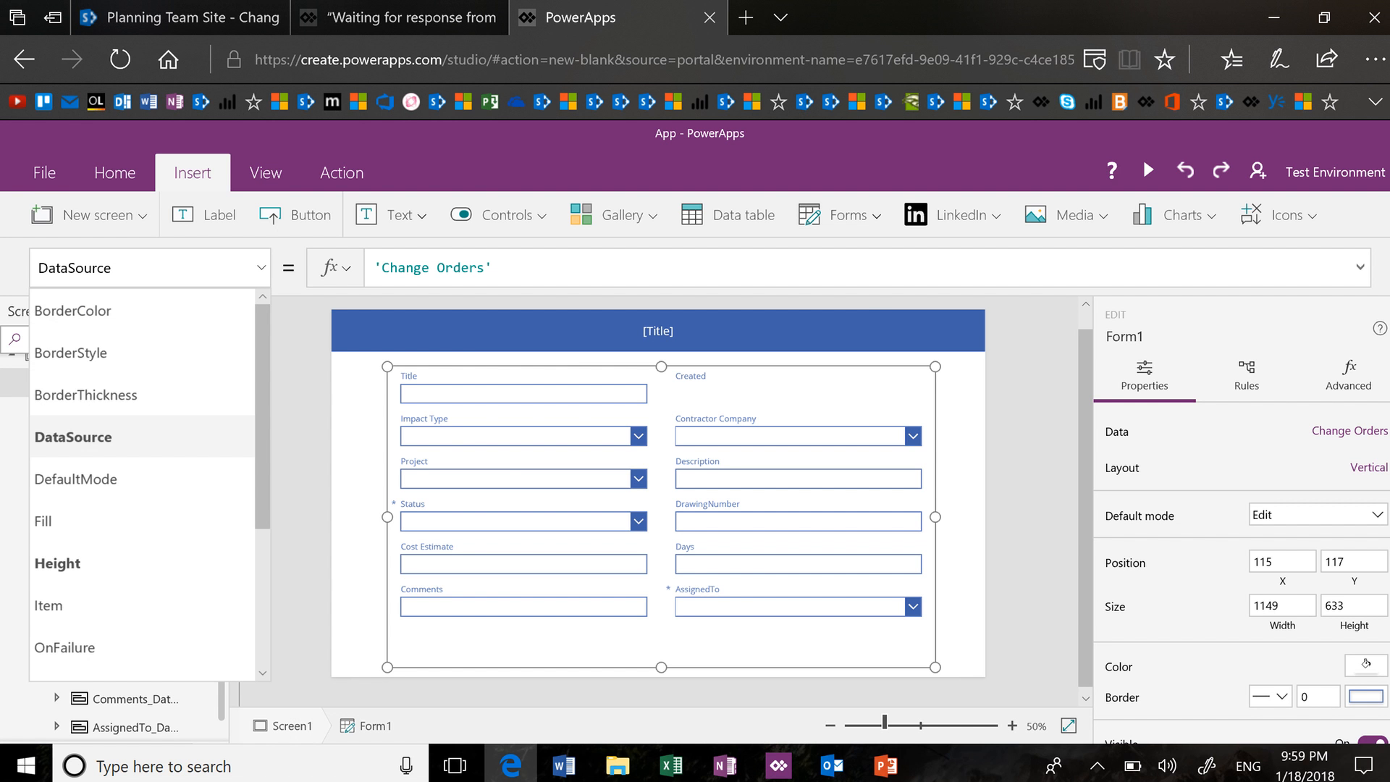
{"action": "left_click", "coordinate": [65, 605]}
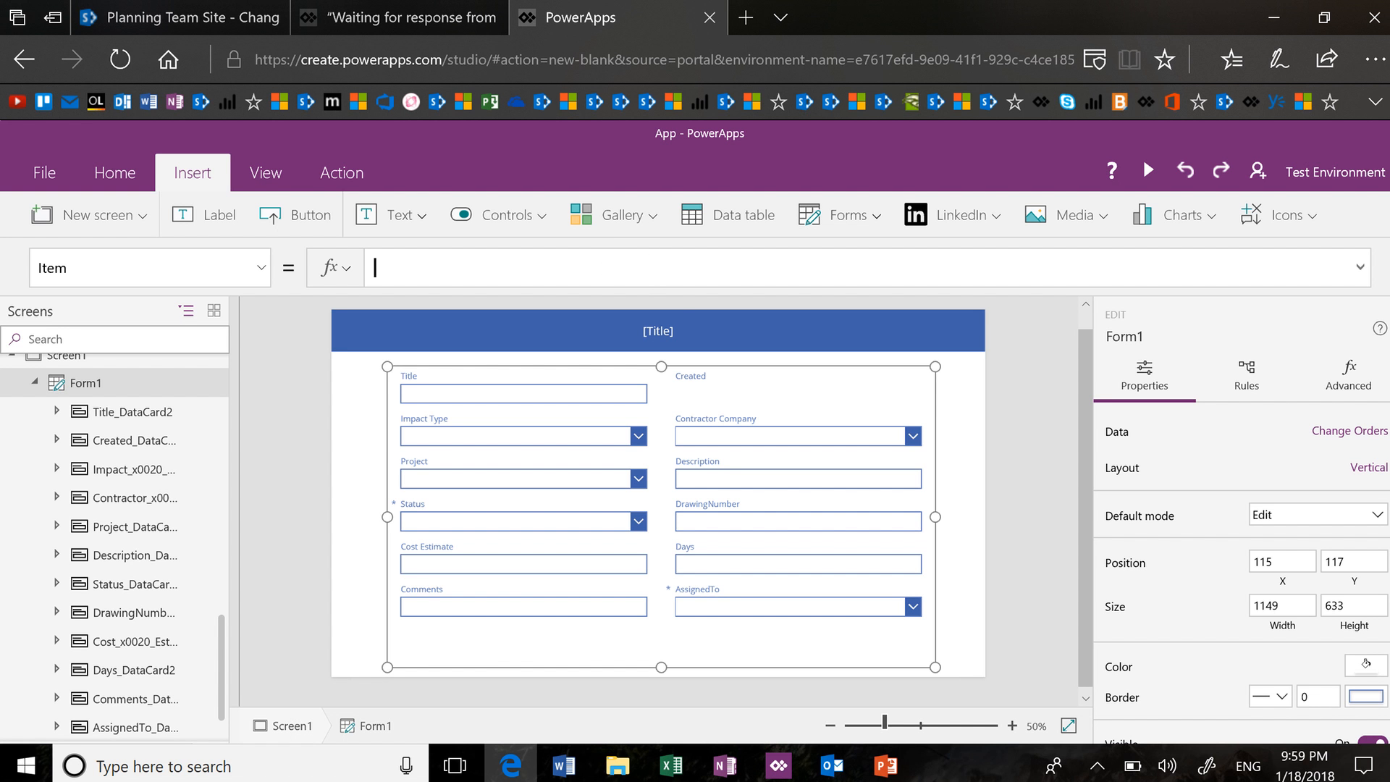
{"action": "type", "text": "templa"}
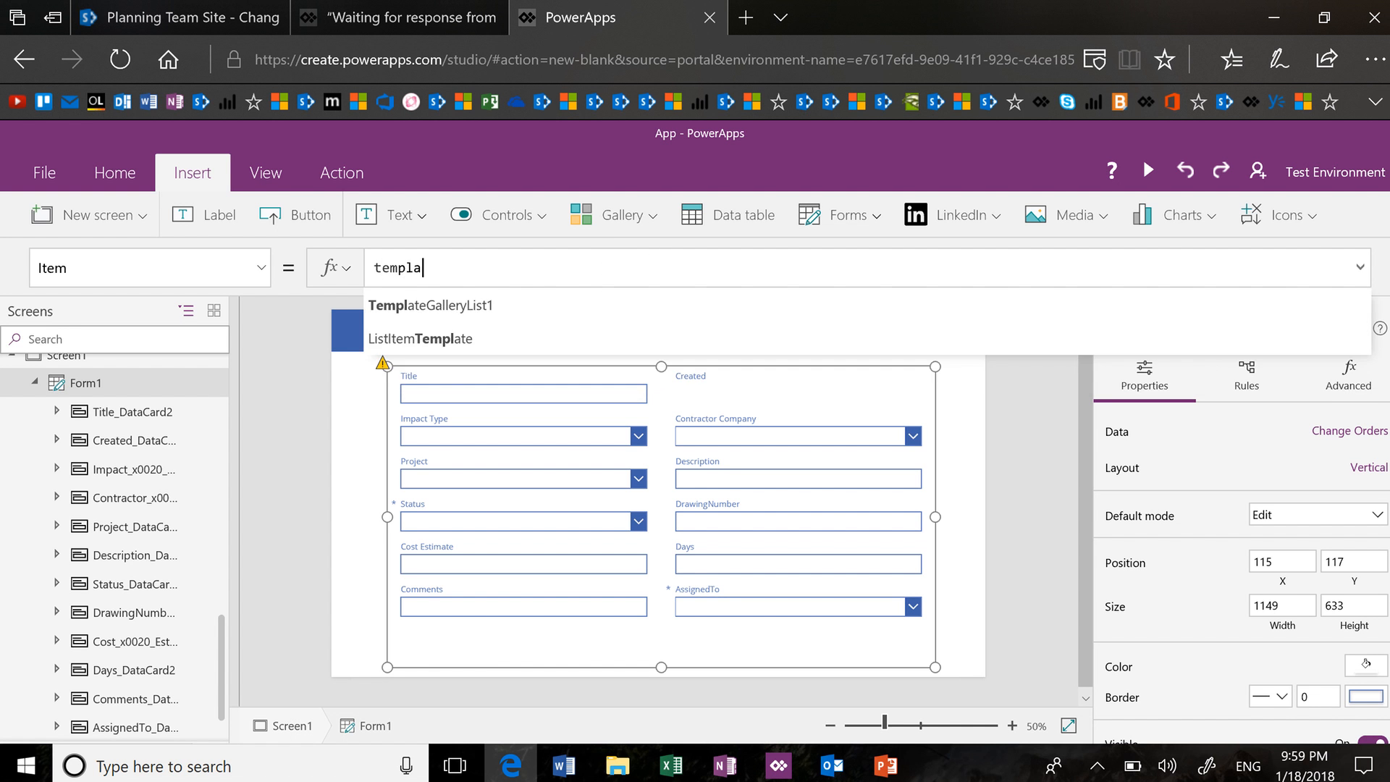
{"action": "key", "text": "Tab"}
{"action": "type", "text": "."}
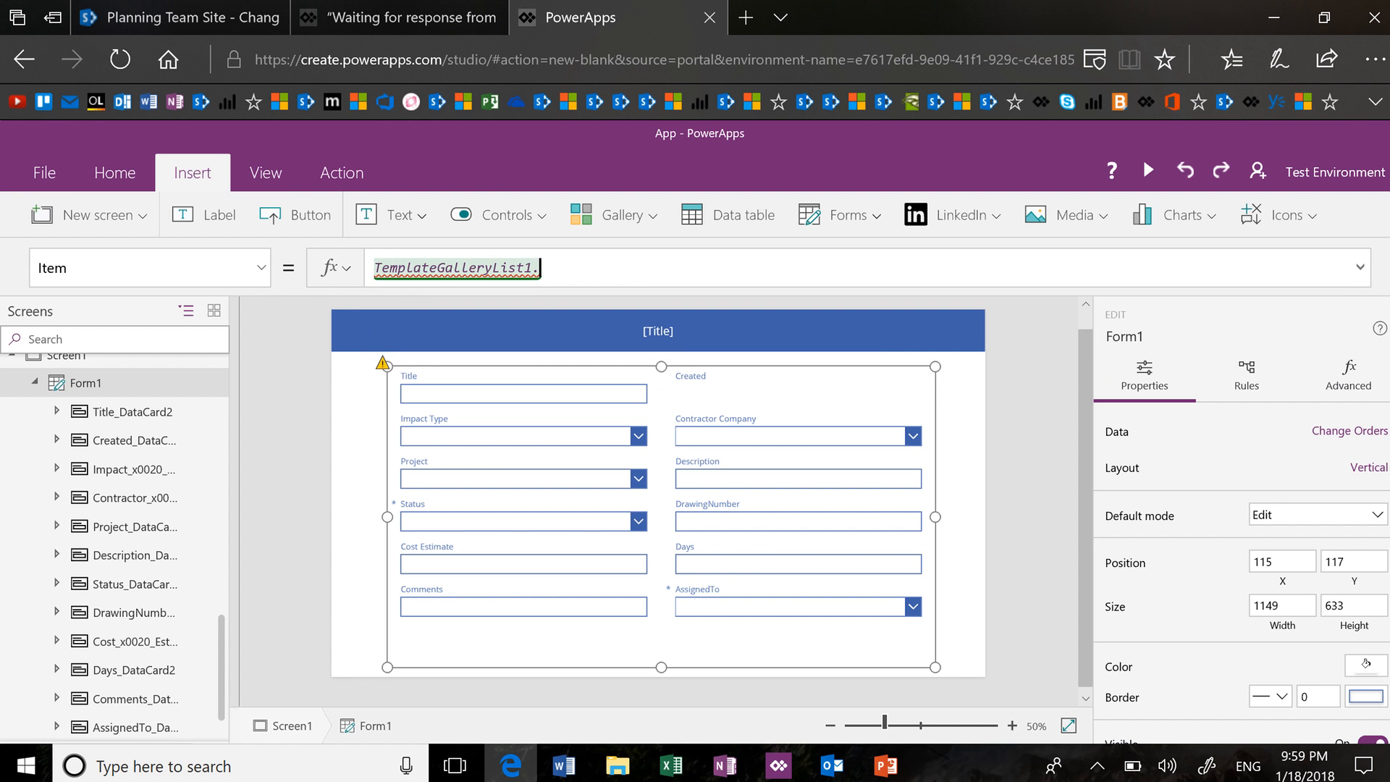
{"action": "type", "text": "selecte"}
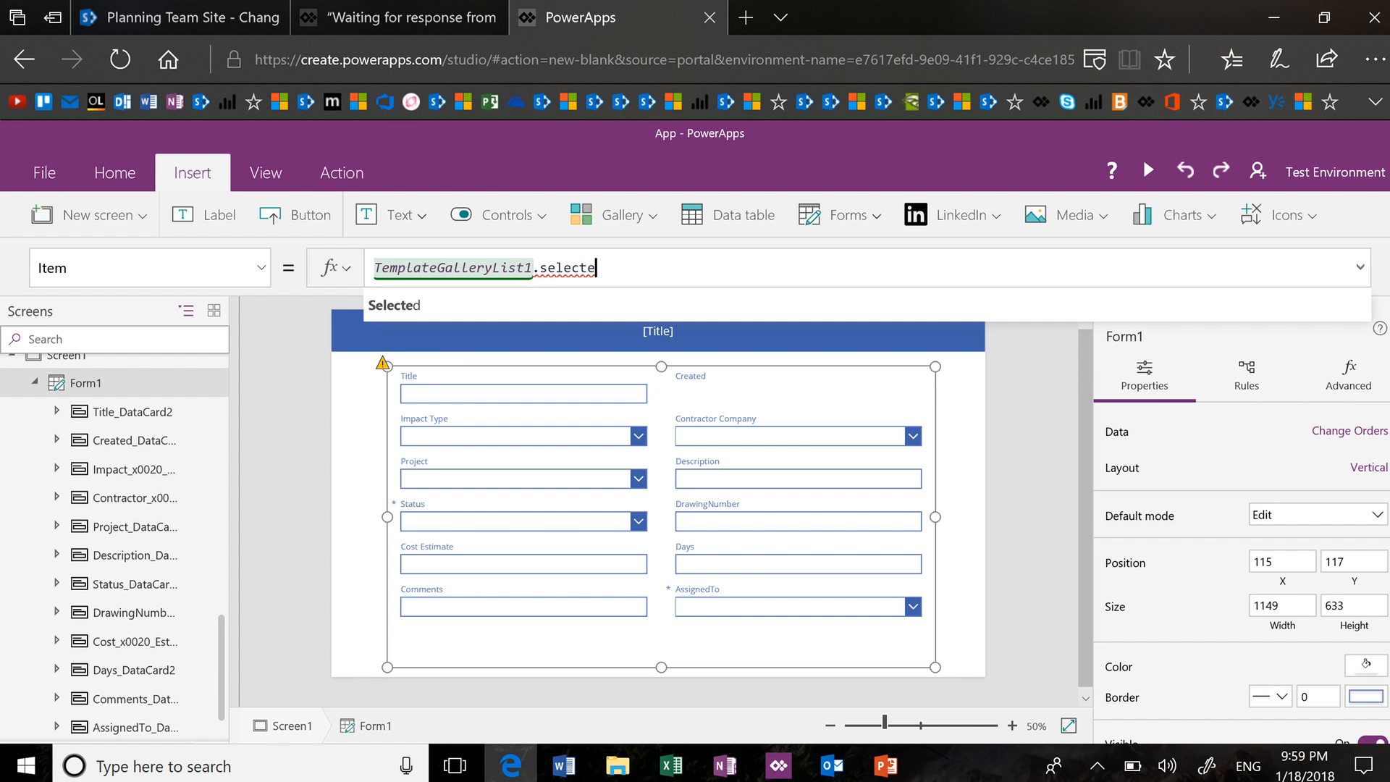
{"action": "key", "text": "Tab"}
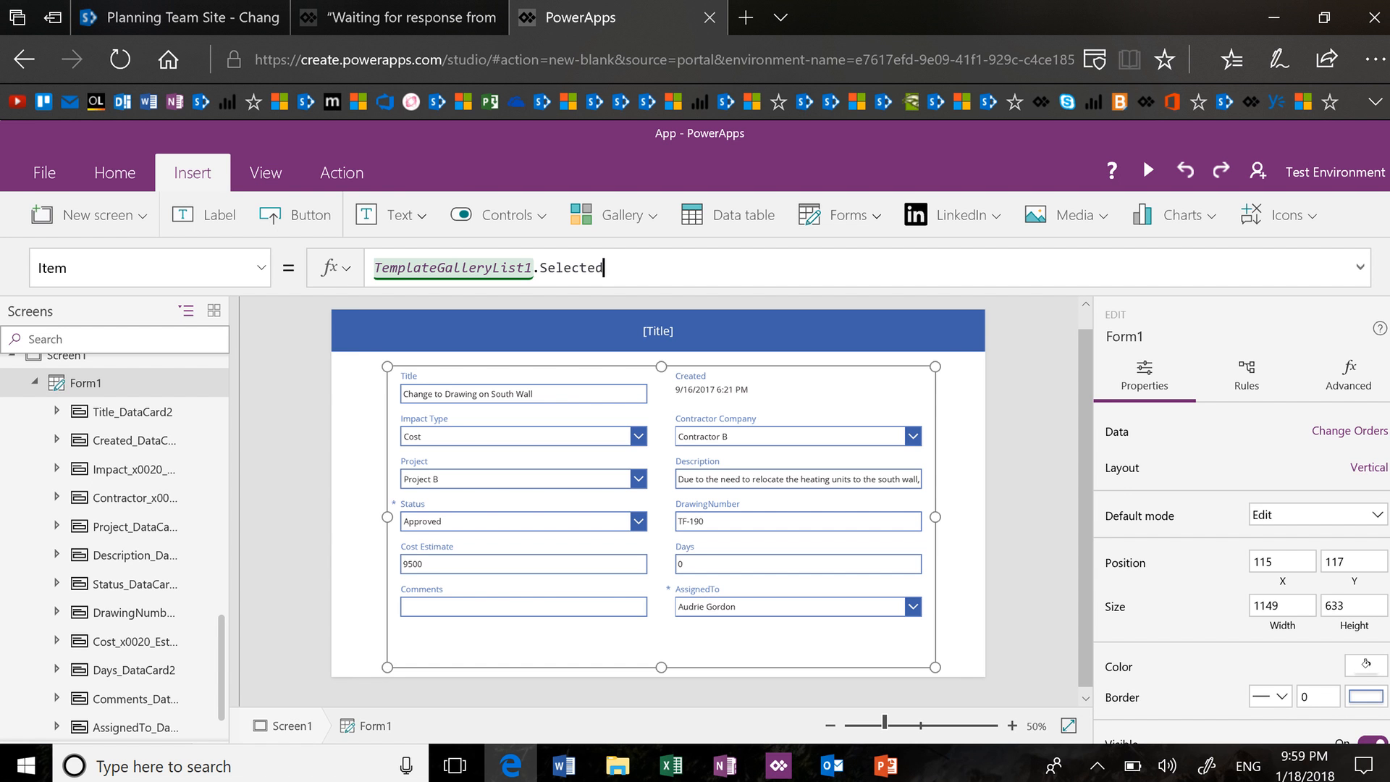
Rename Screen1 to EditFormScreen
{"action": "left_click", "coordinate": [284, 543]}
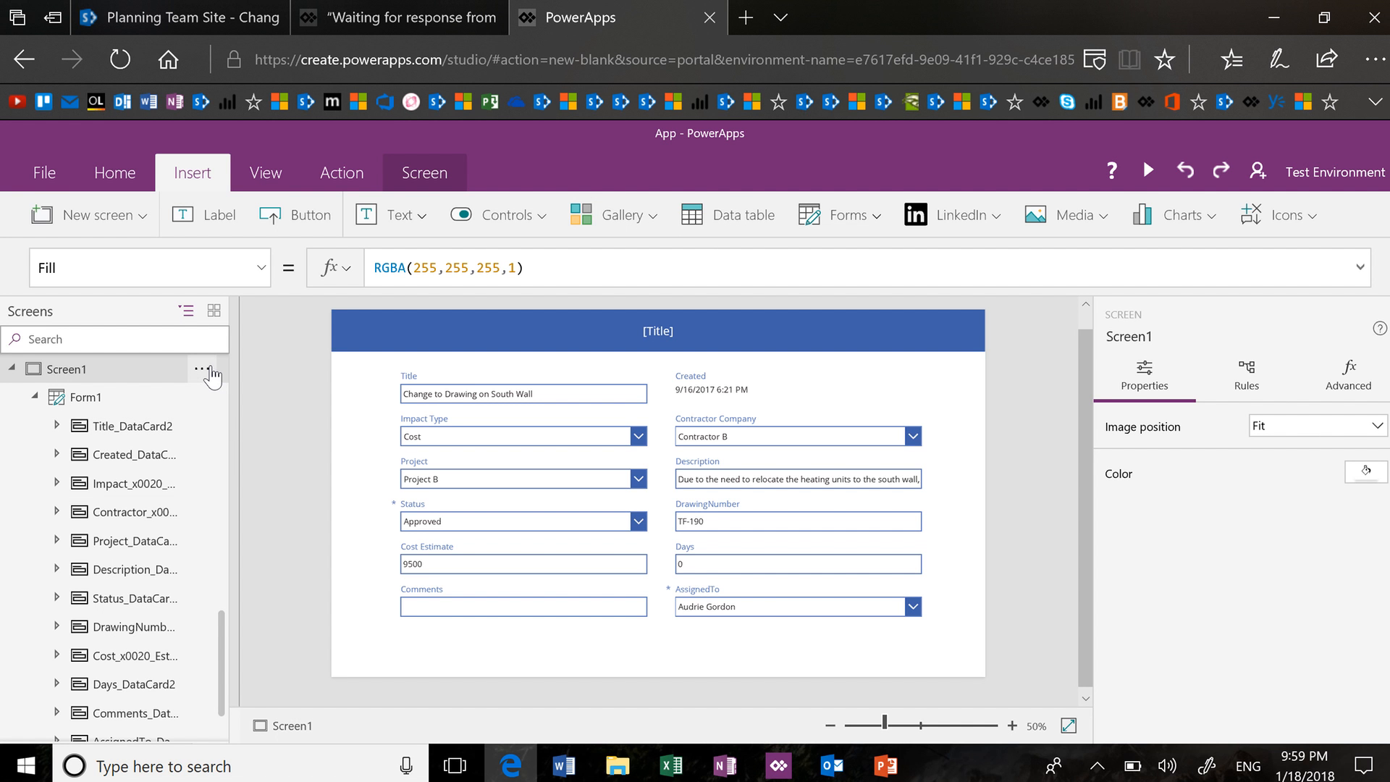
{"action": "left_click", "coordinate": [200, 370]}
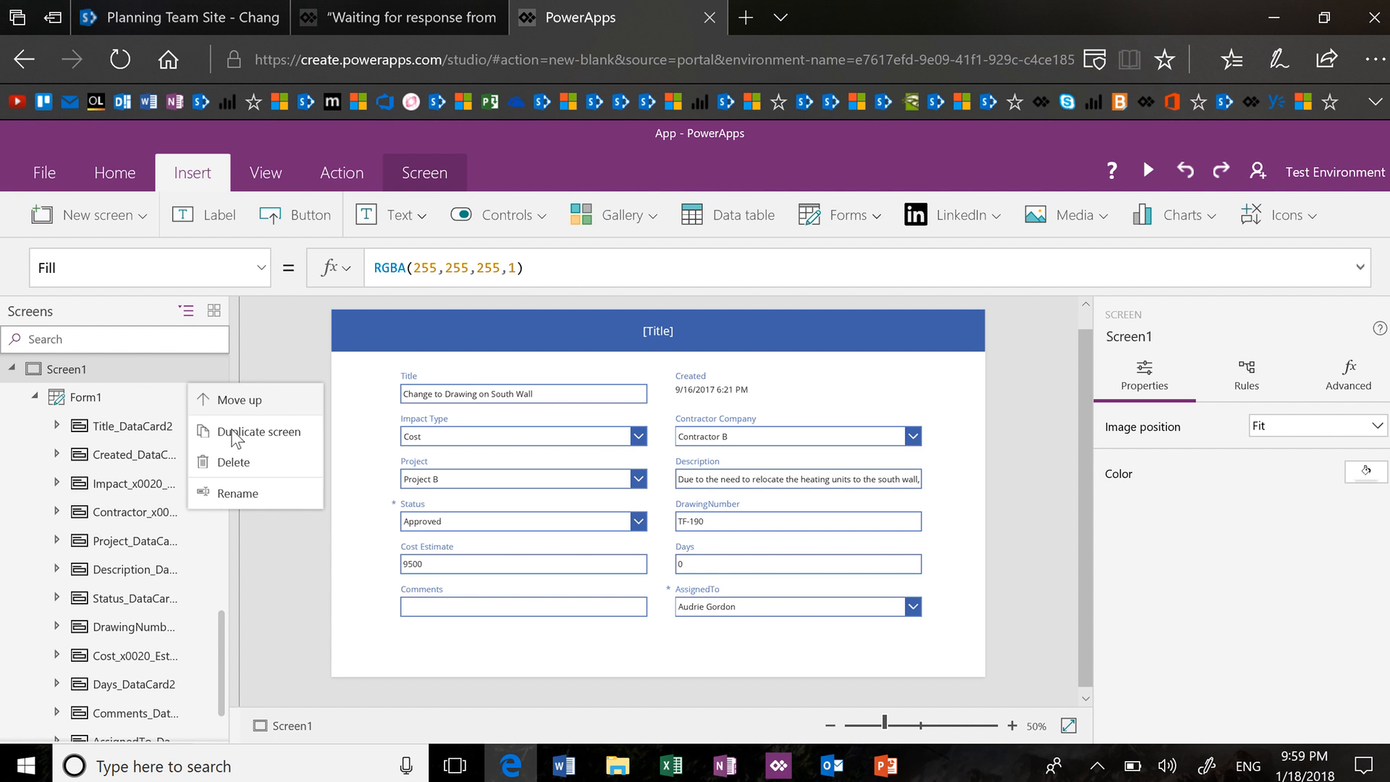
{"action": "left_click", "coordinate": [239, 494]}
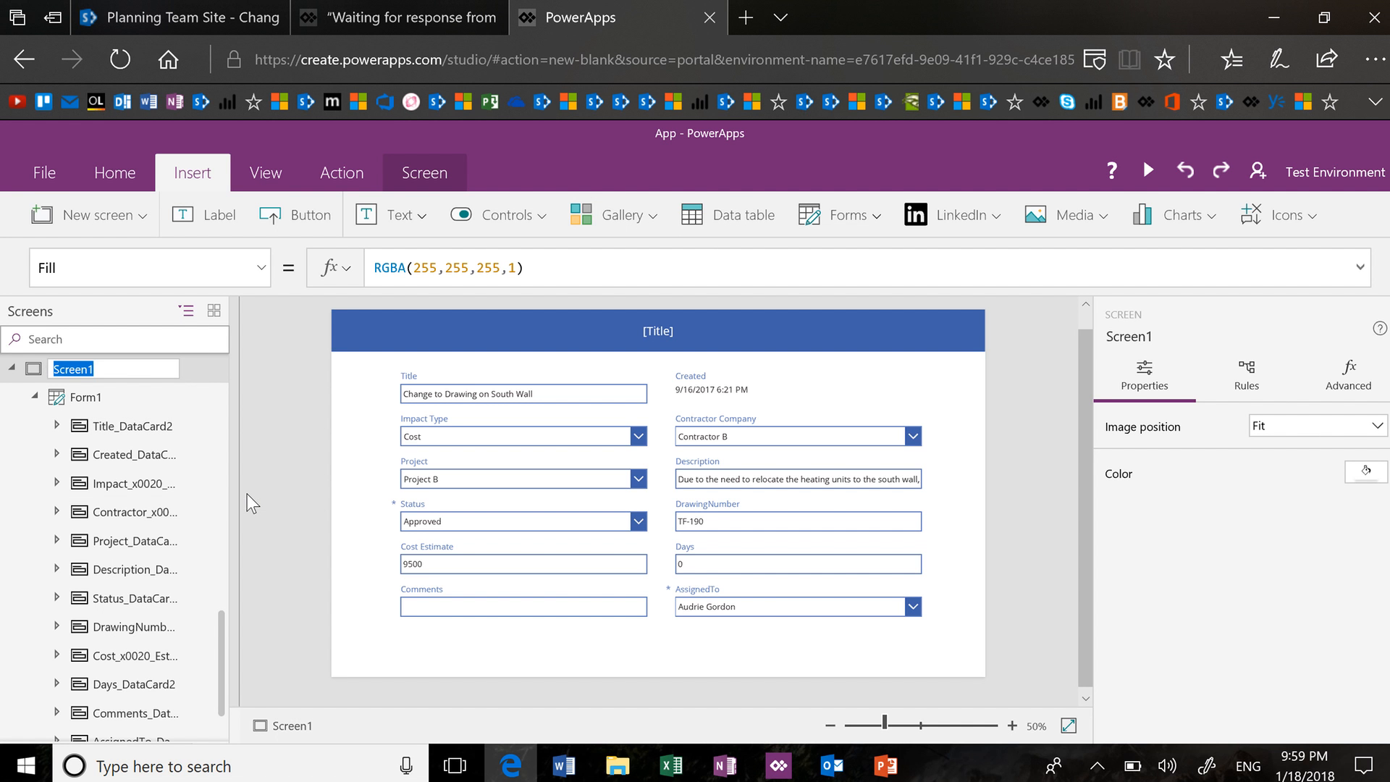
{"action": "type", "text": "EditForm"}
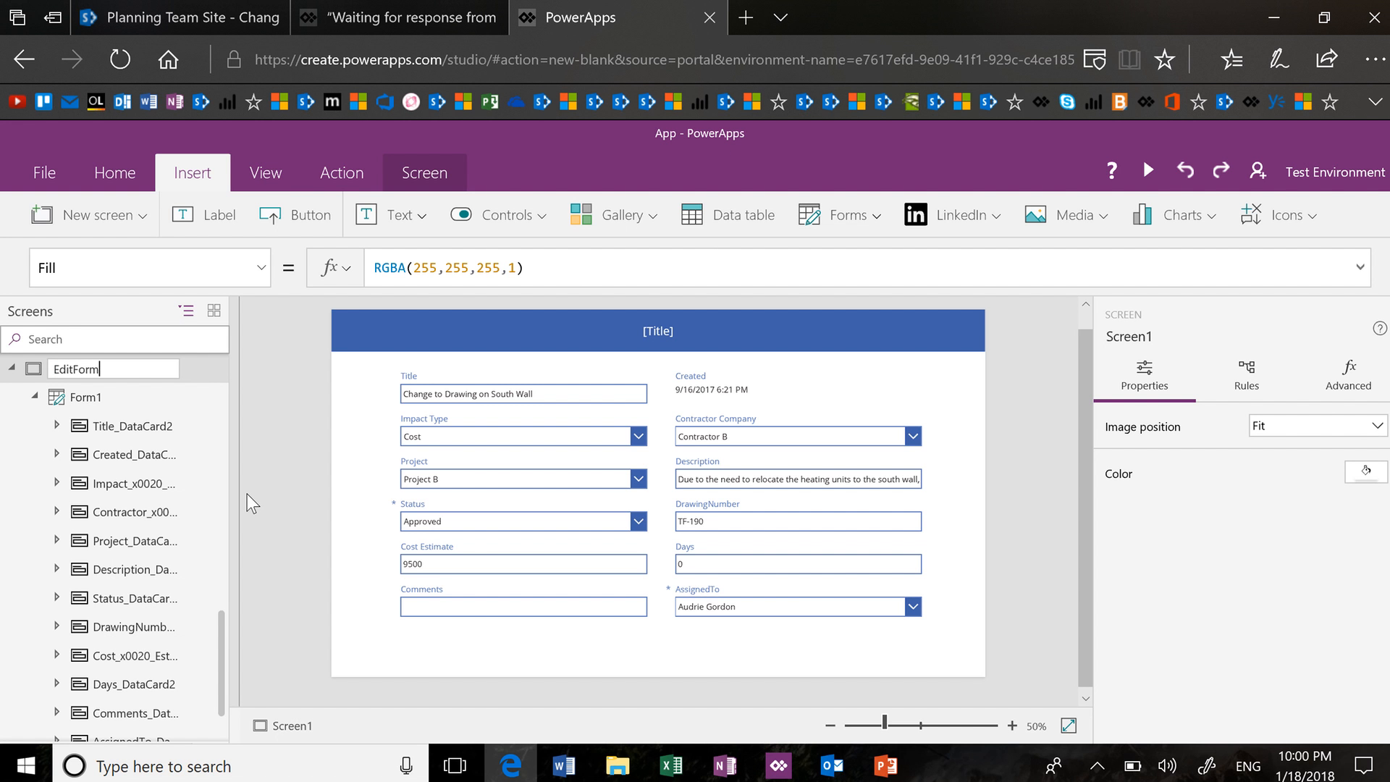
{"action": "type", "text": "Screen"}
{"action": "key", "text": "Return"}
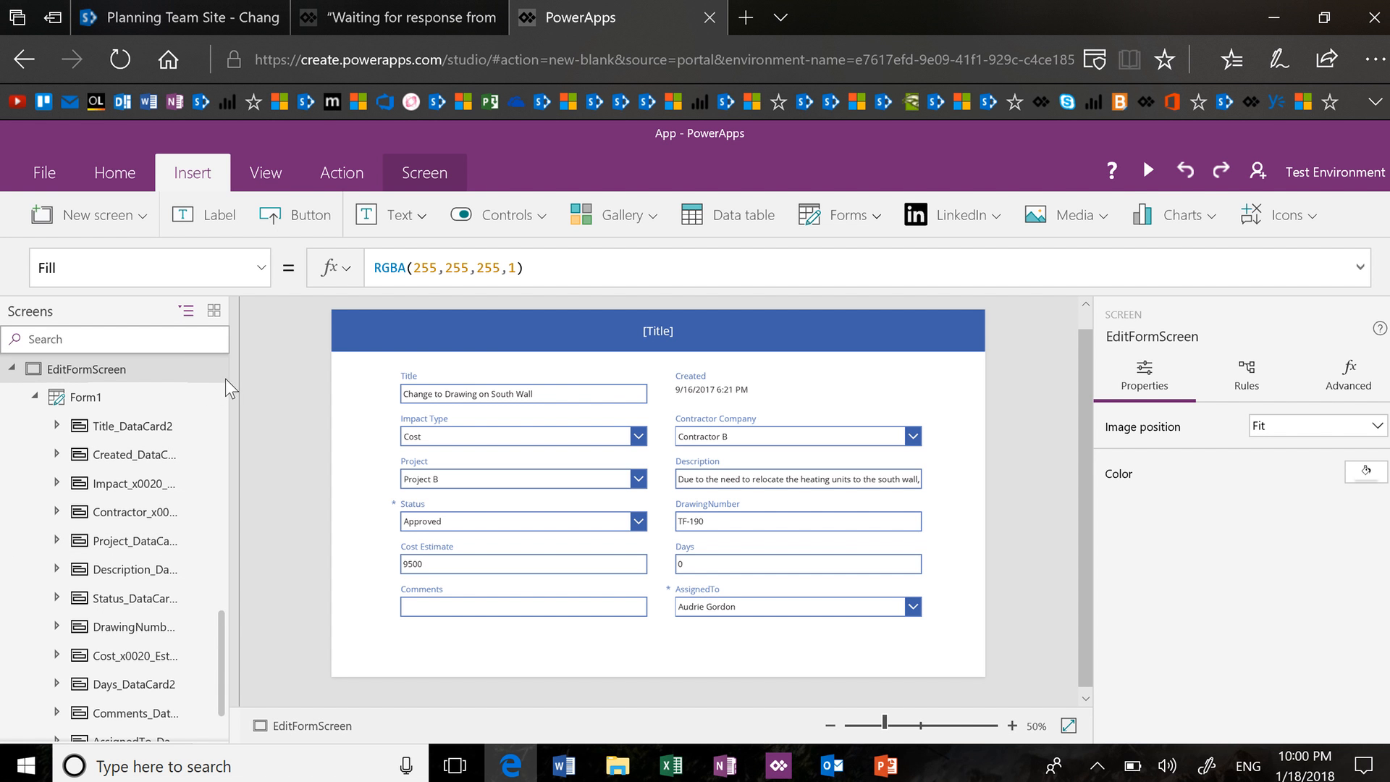
Make the gallery's next arrow on MainScreen navigate to DetailsScreen with the Fade transition when selected
{"action": "right_click", "coordinate": [216, 414]}
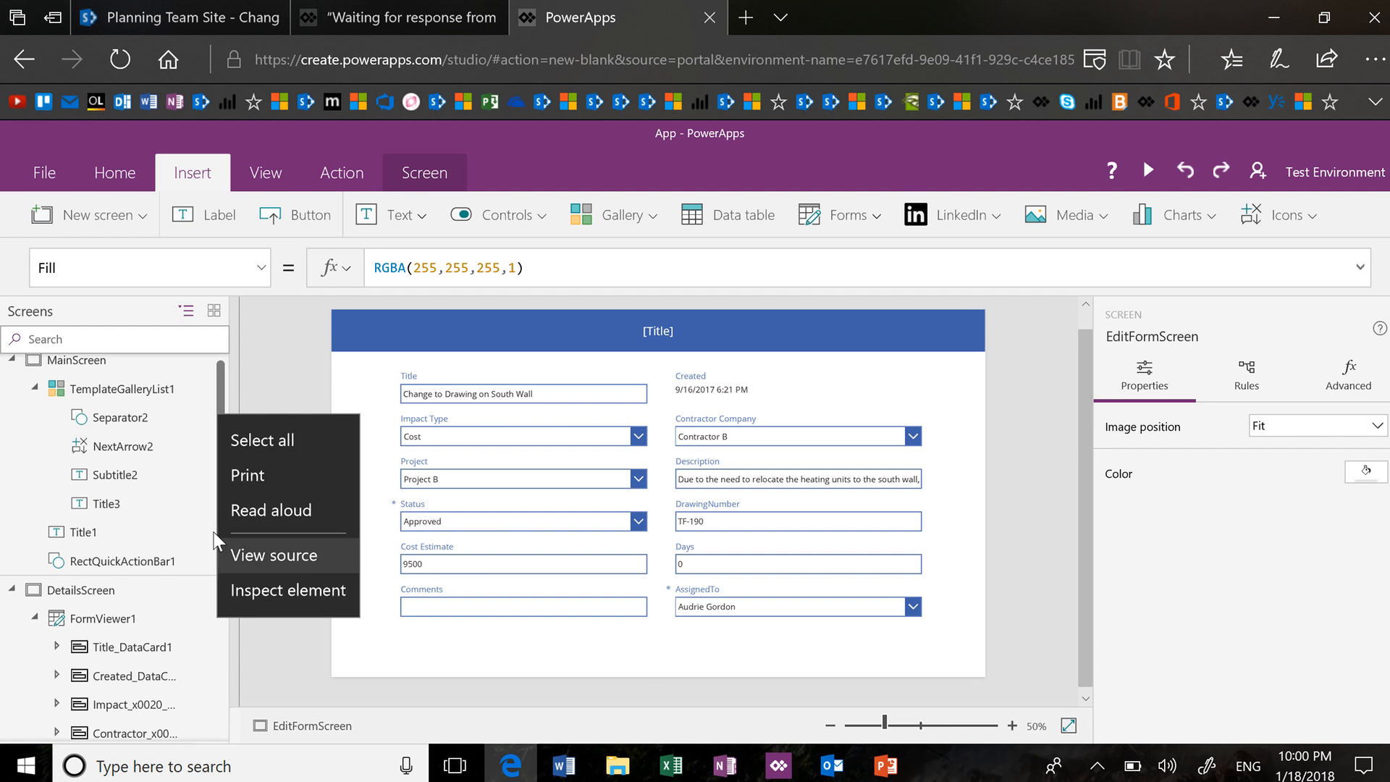
{"action": "left_click", "coordinate": [116, 503]}
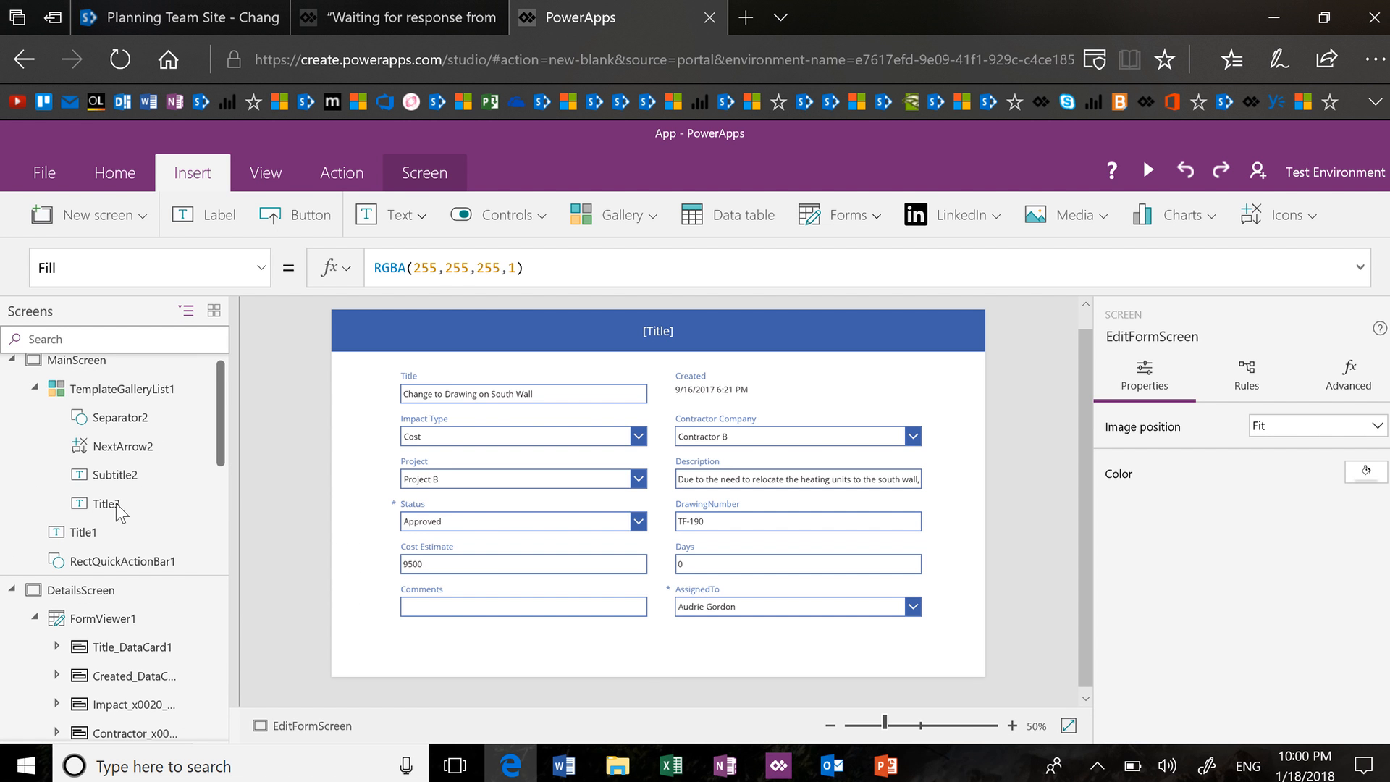
{"action": "left_click", "coordinate": [163, 392]}
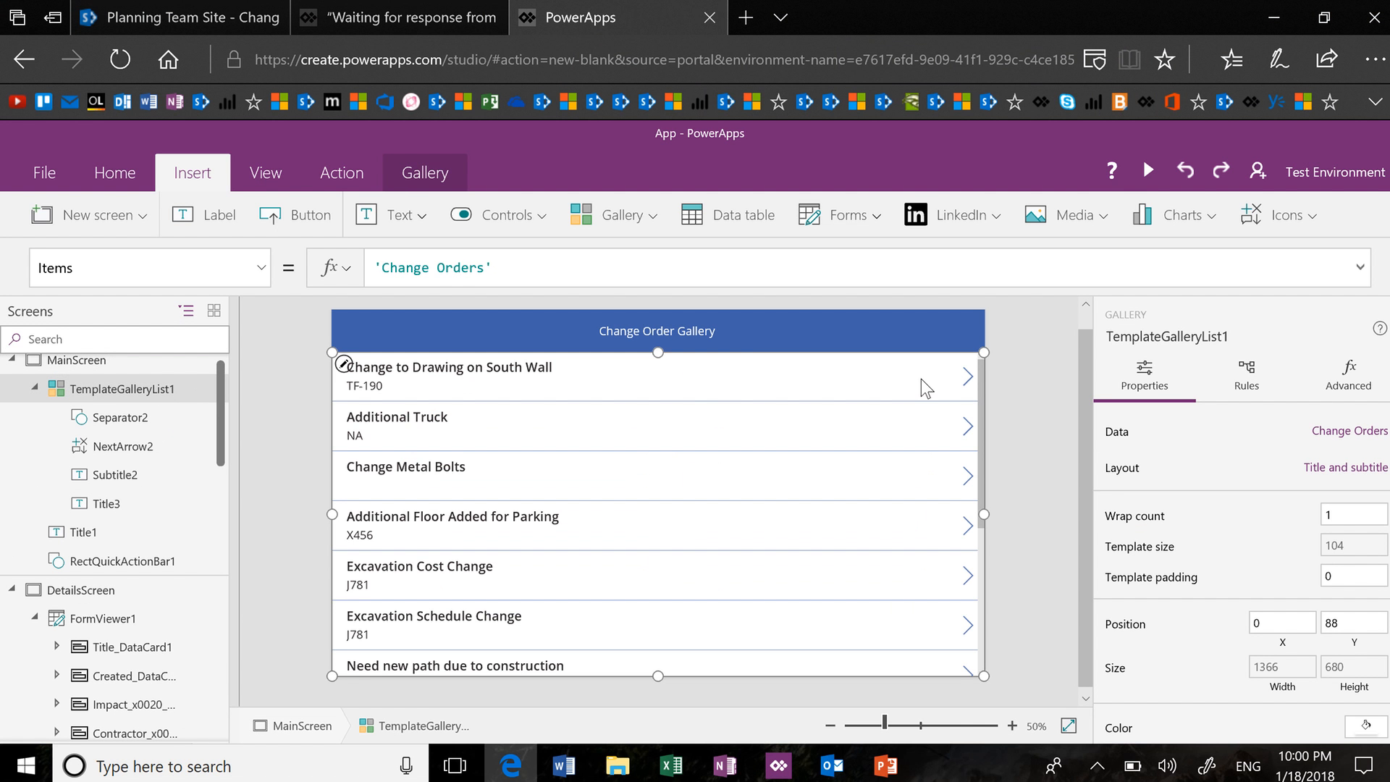
{"action": "left_click", "coordinate": [967, 378]}
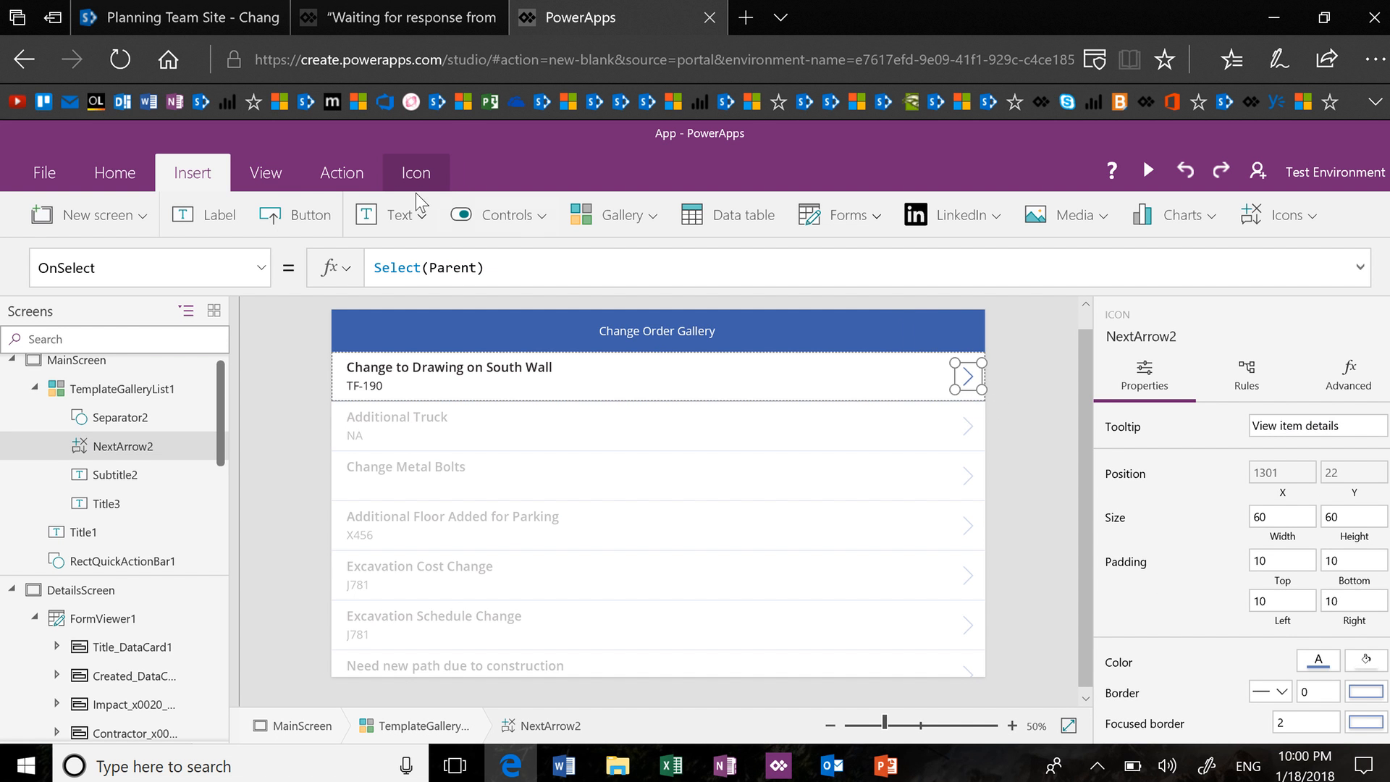
{"action": "left_click", "coordinate": [337, 174]}
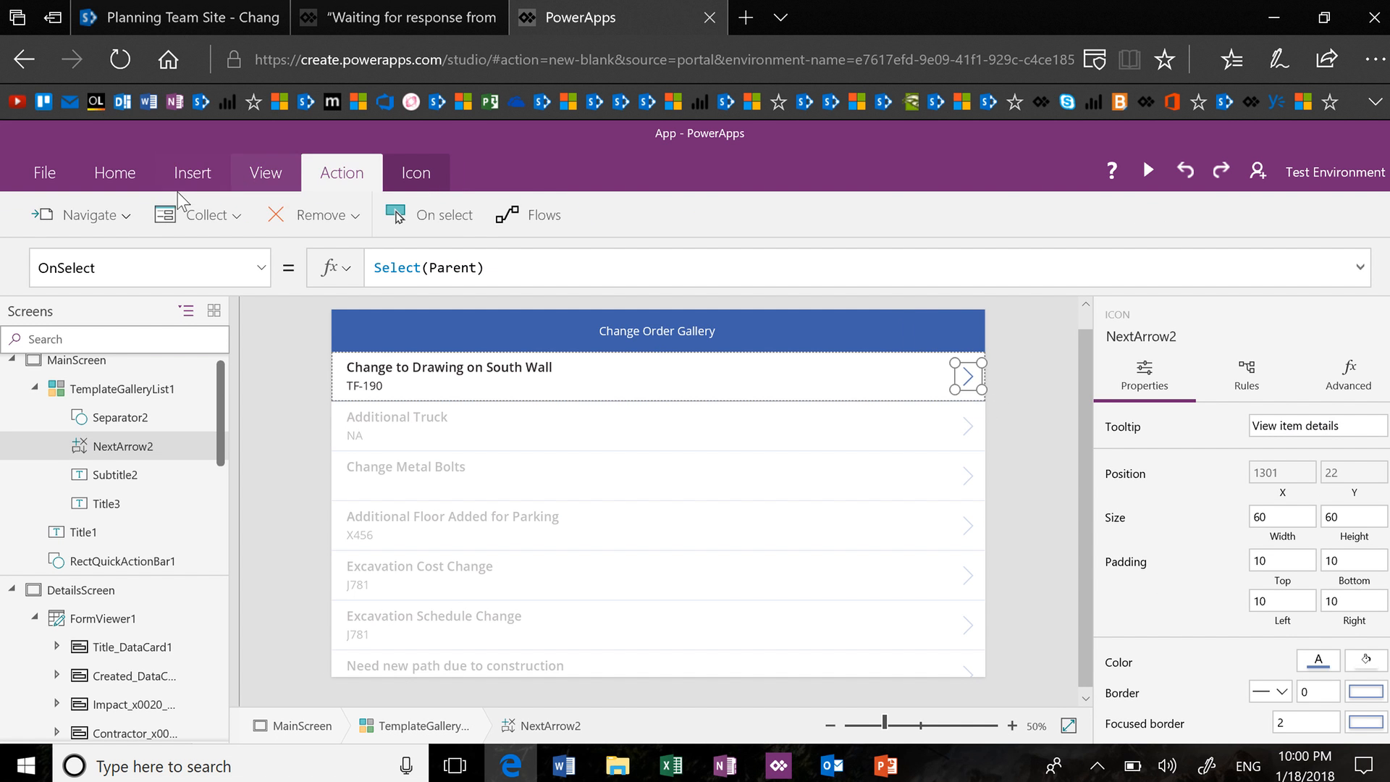
{"action": "left_click", "coordinate": [130, 215]}
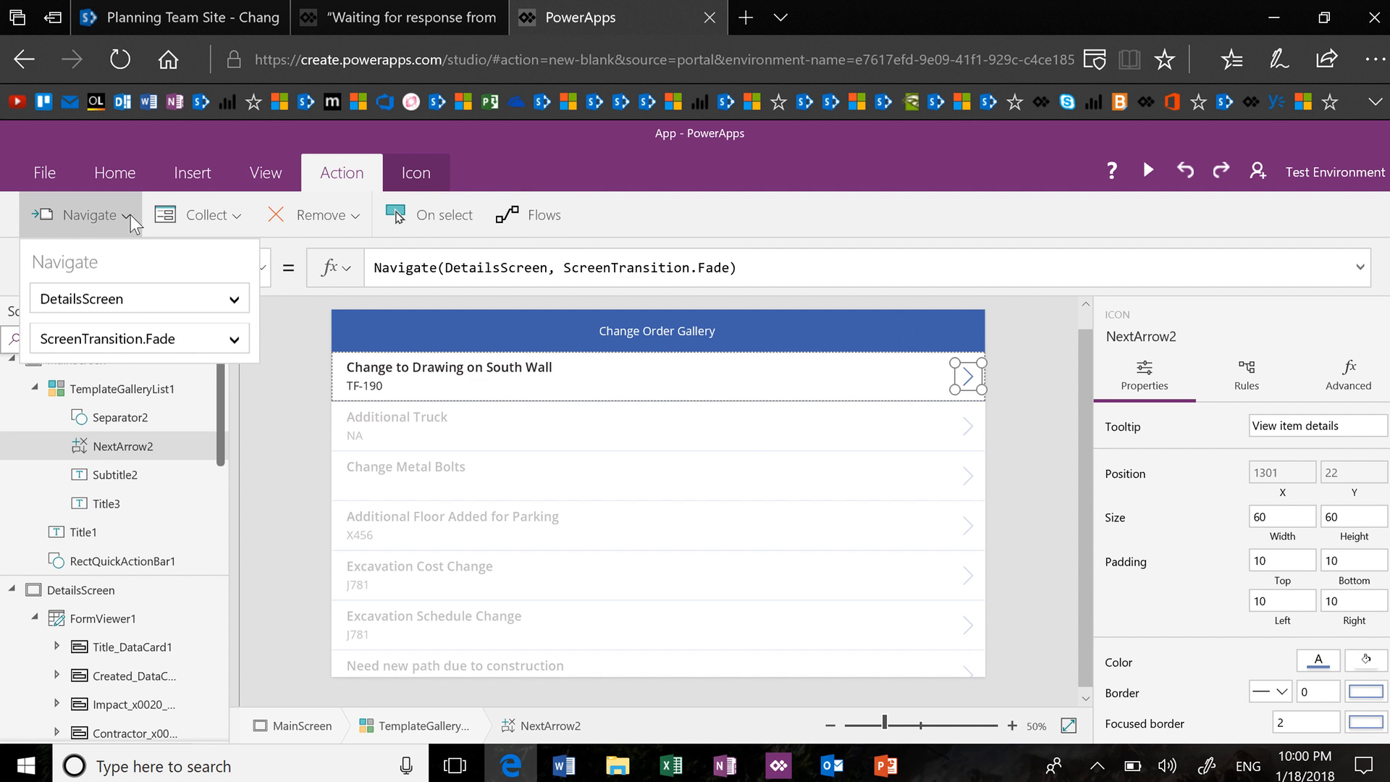
{"action": "left_click", "coordinate": [130, 293]}
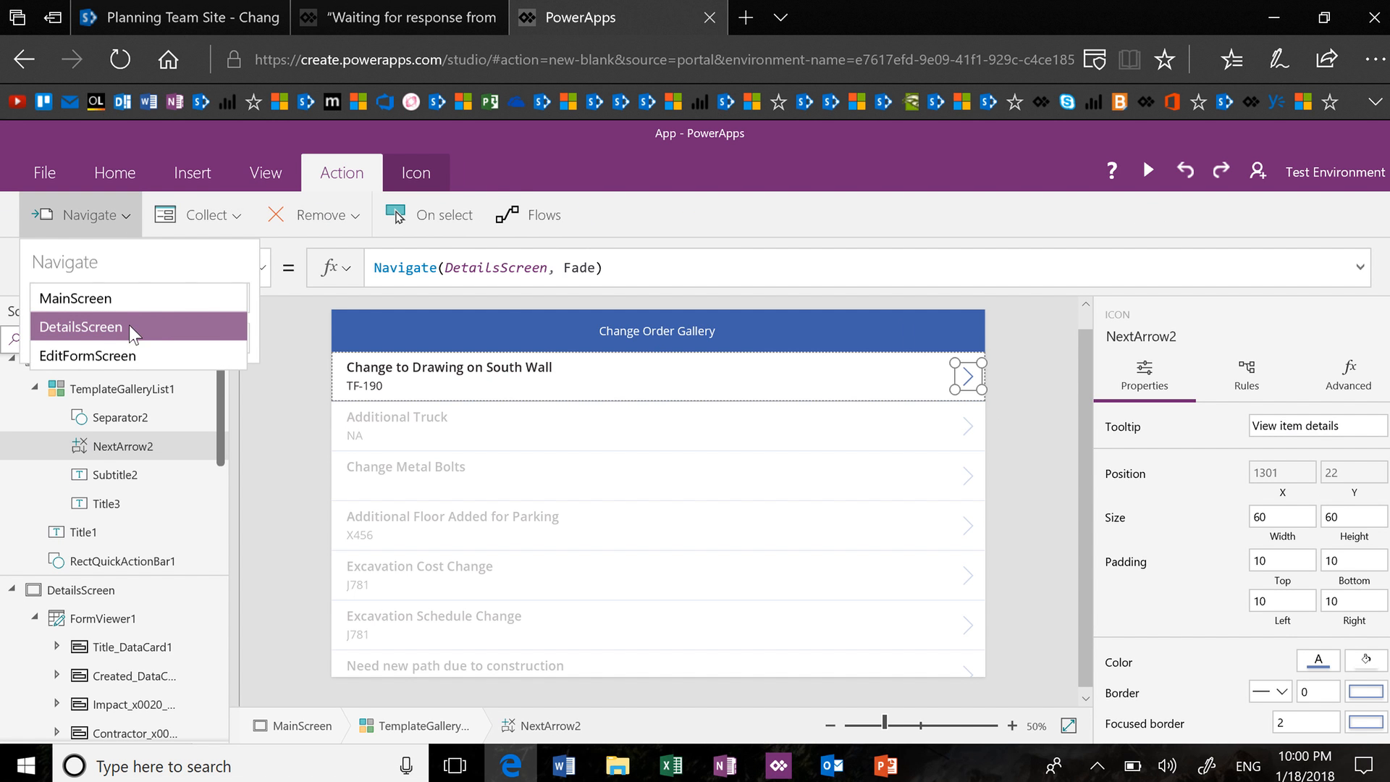
{"action": "left_click", "coordinate": [129, 325]}
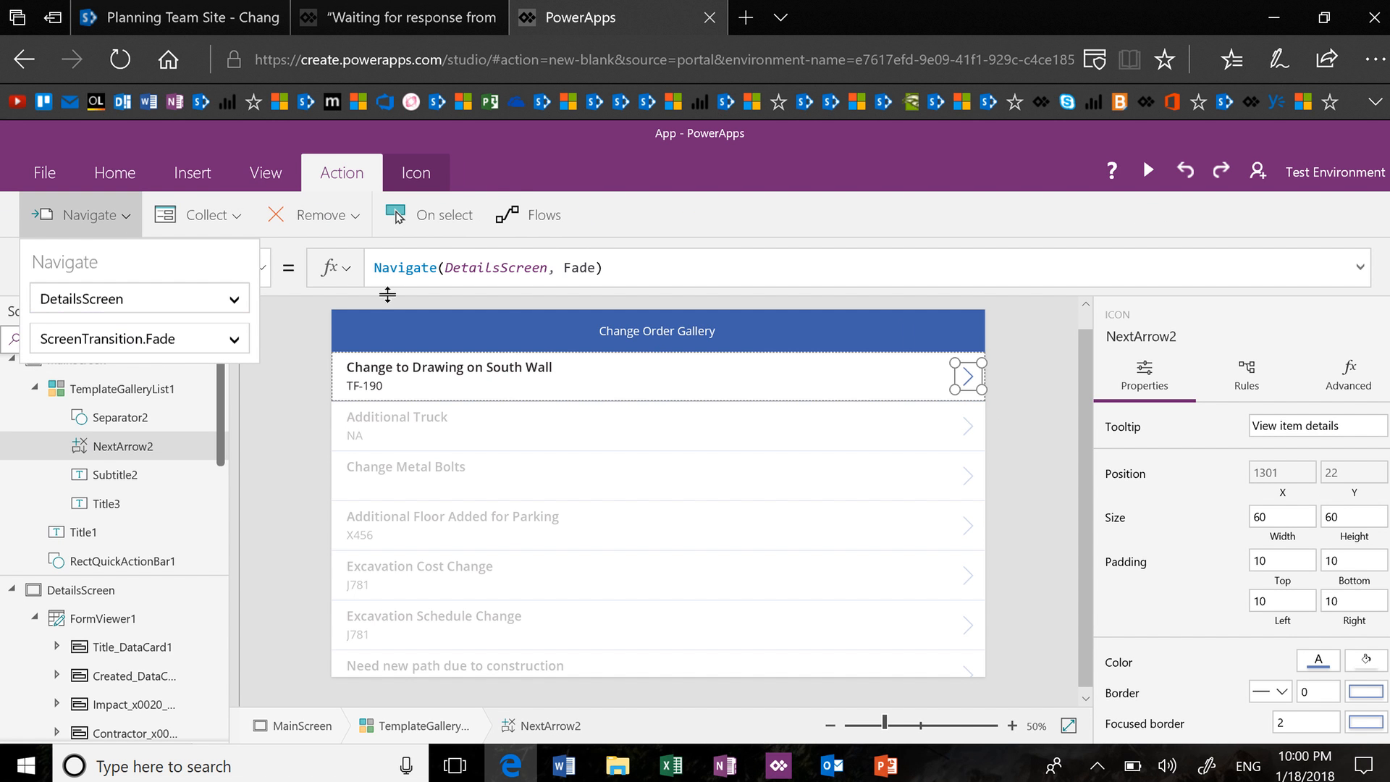
{"action": "left_click", "coordinate": [620, 266]}
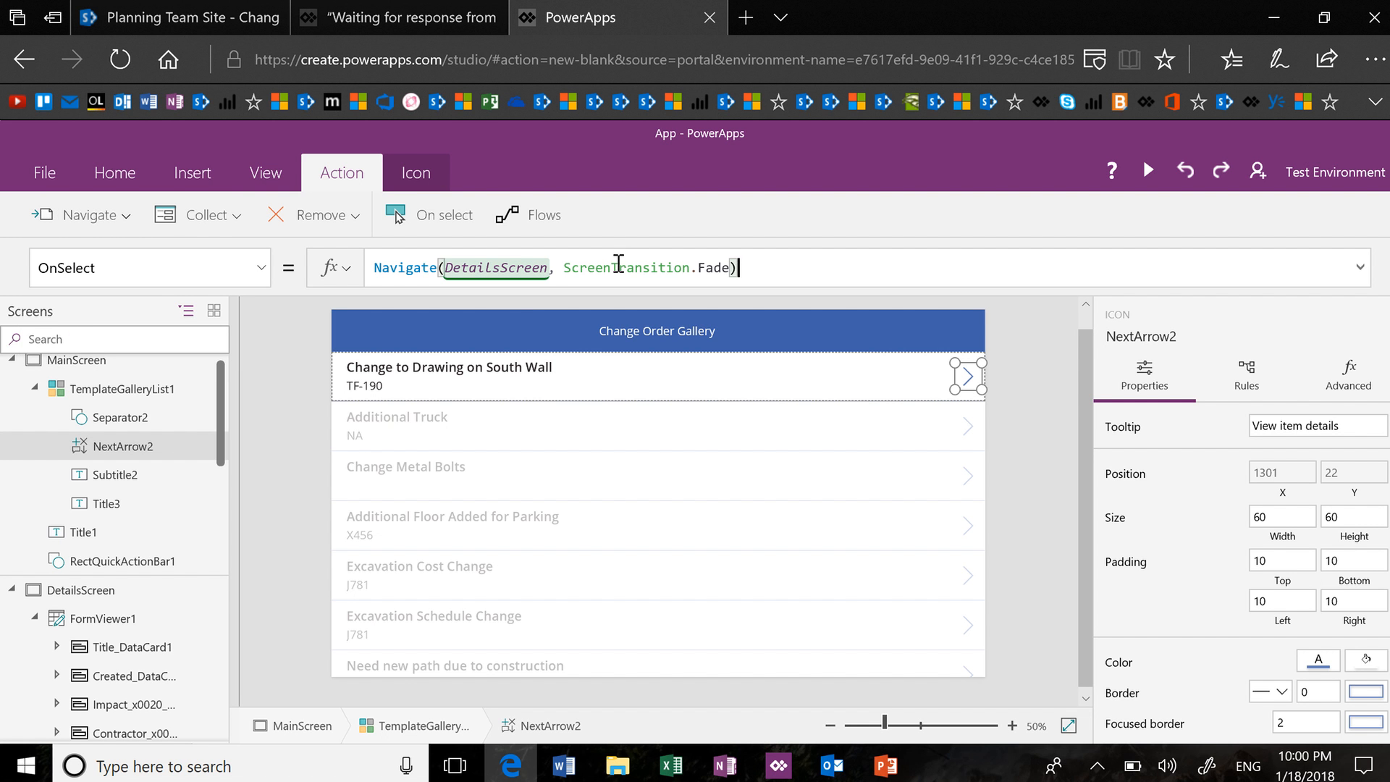
Insert a Left arrow icon on DetailsScreen
{"action": "left_click", "coordinate": [141, 592]}
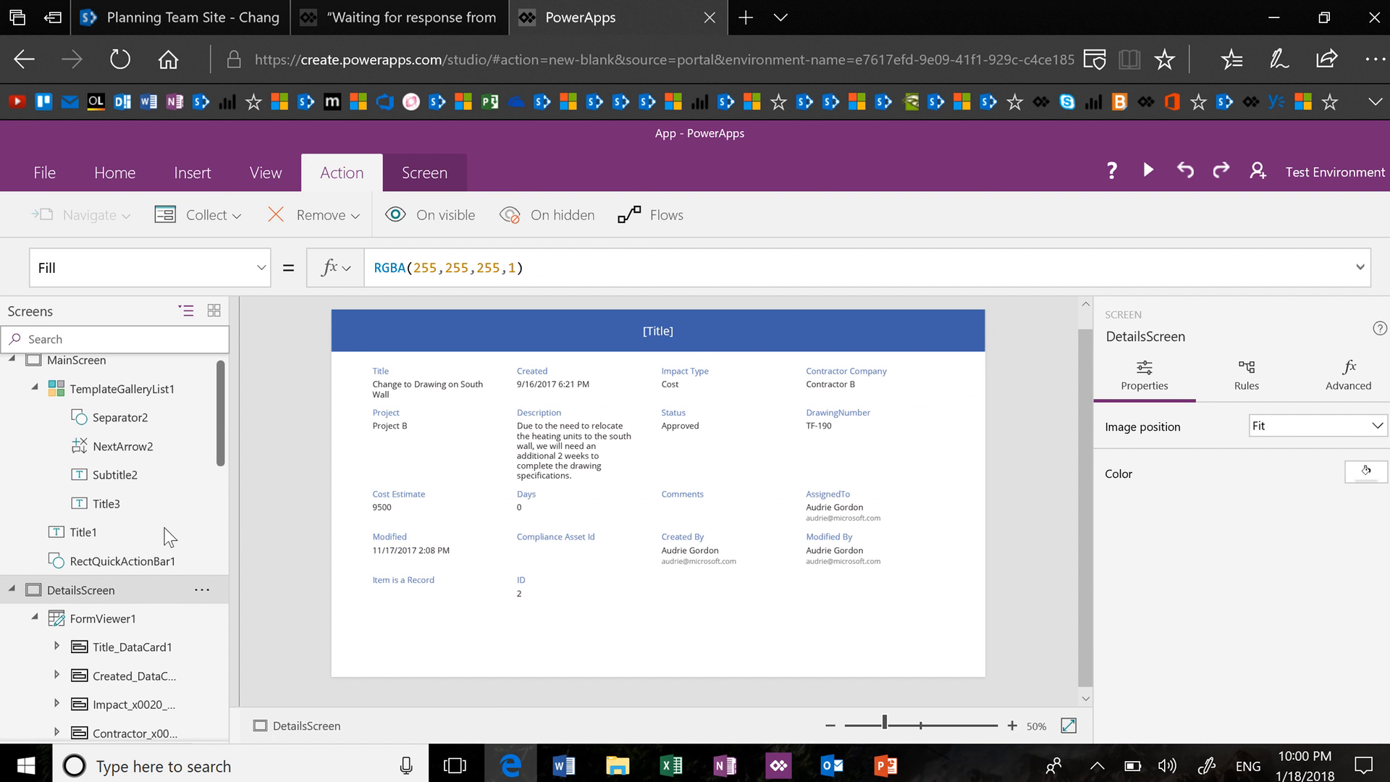
{"action": "left_click", "coordinate": [204, 169]}
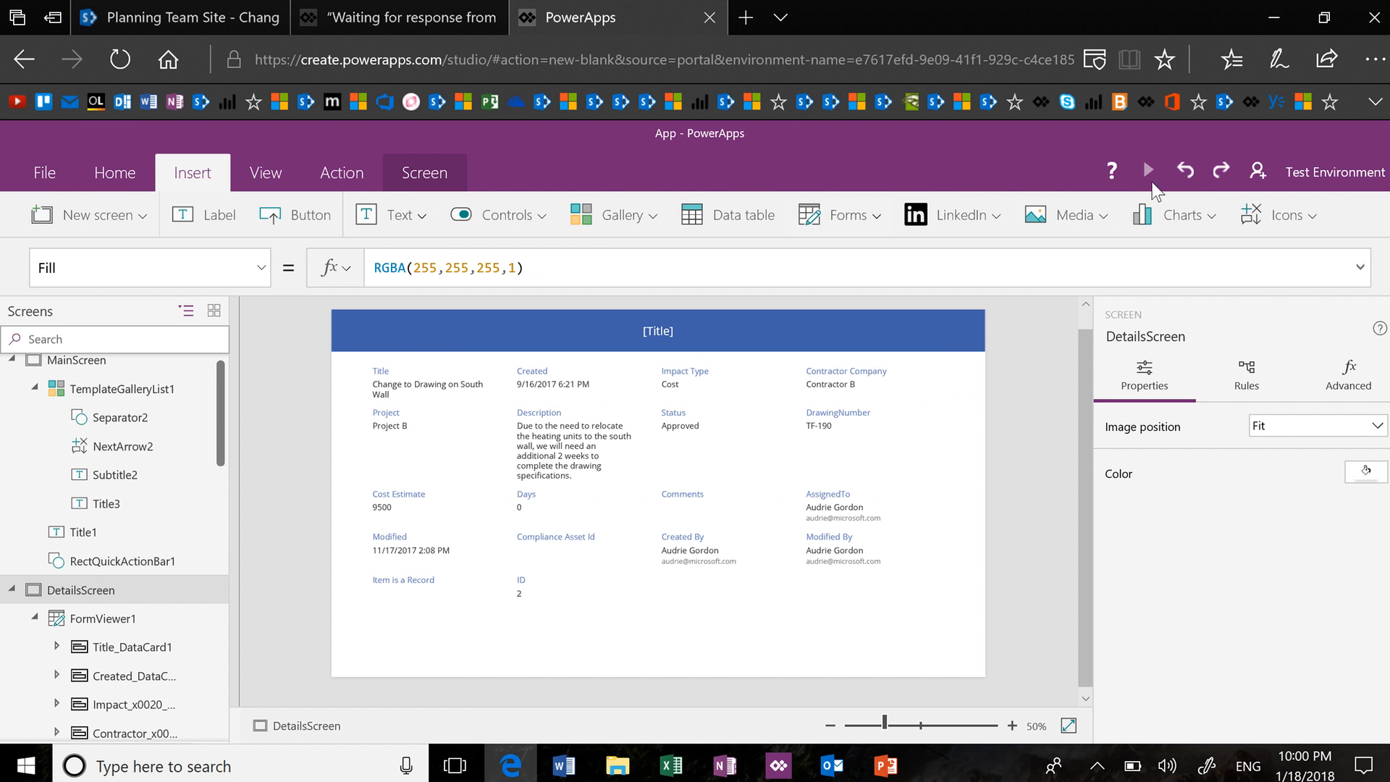
{"action": "left_click", "coordinate": [1310, 217]}
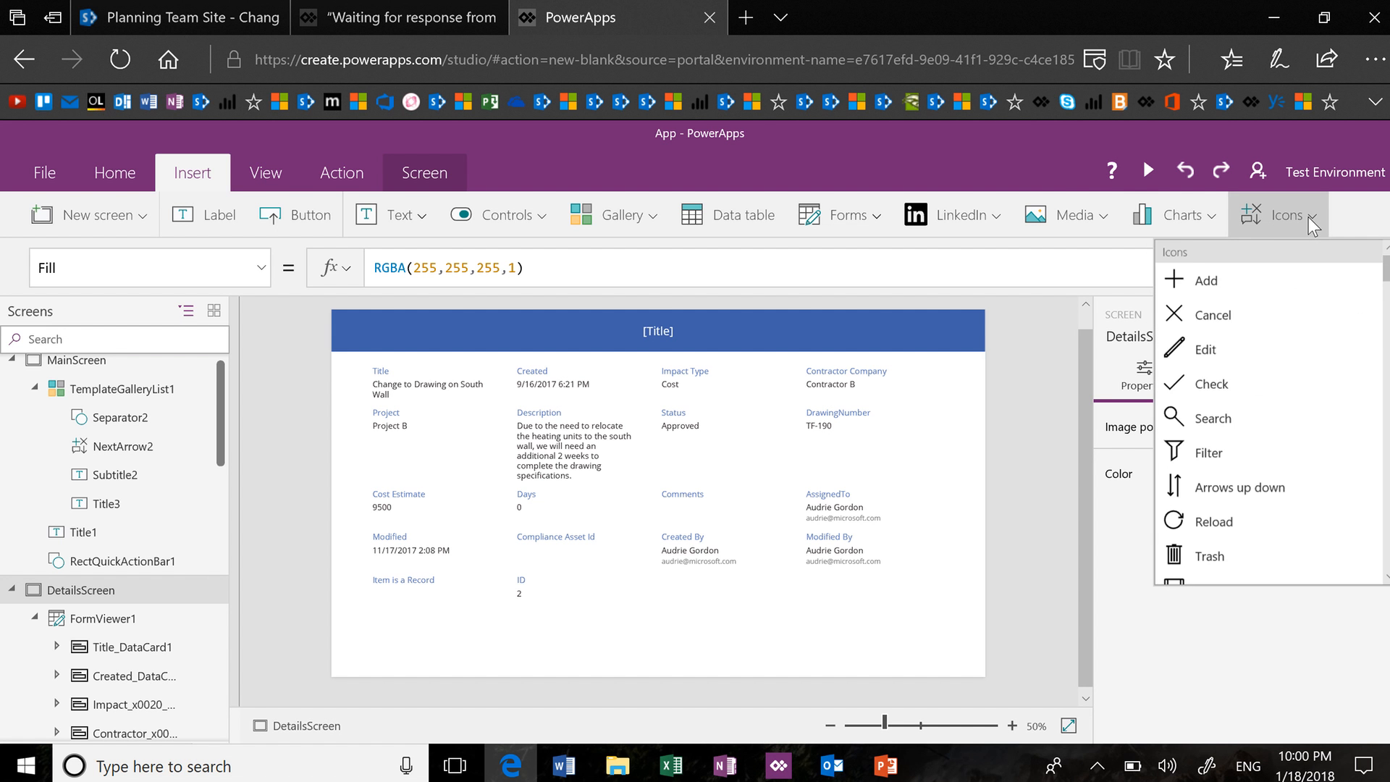
{"action": "scroll", "coordinate": [1267, 413], "scroll_direction": "down", "scroll_amount": 5}
{"action": "scroll", "coordinate": [1267, 412], "scroll_direction": "down", "scroll_amount": 9}
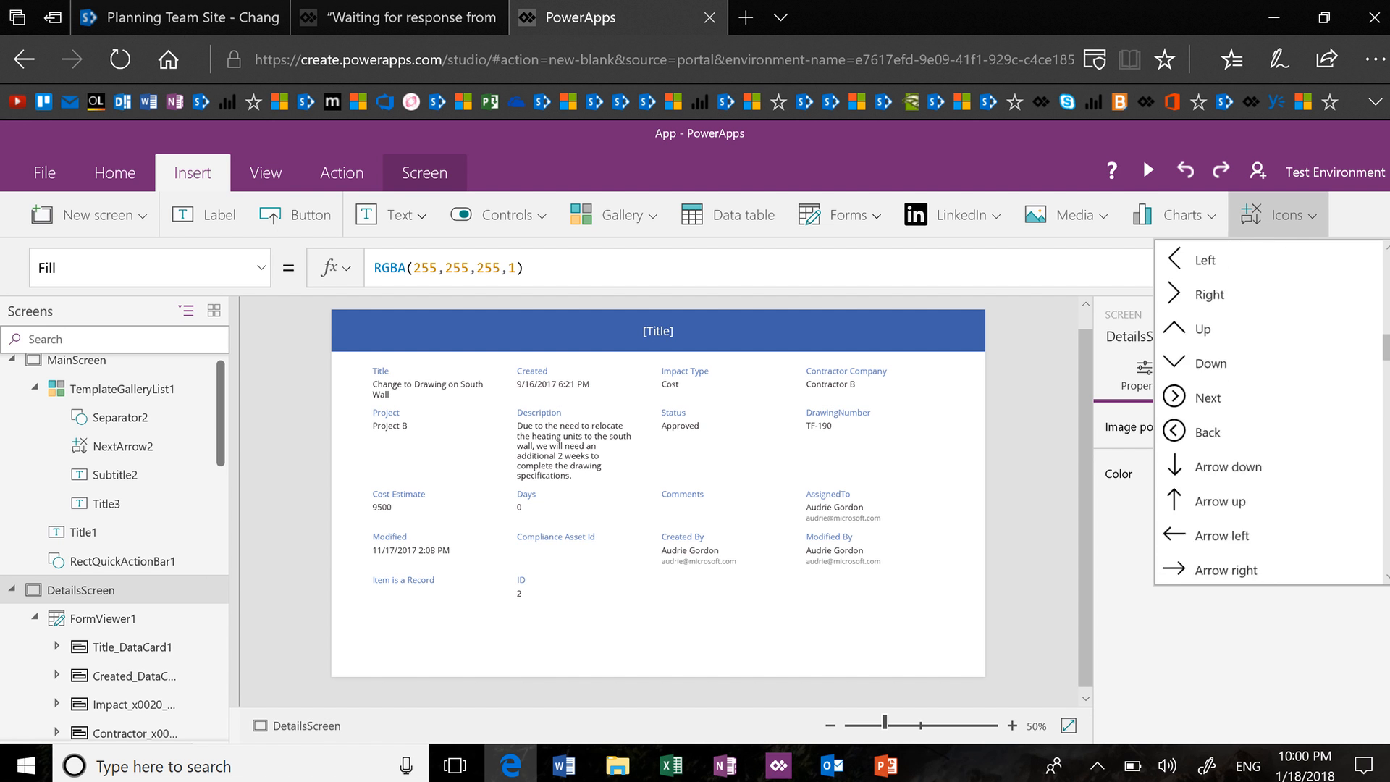
{"action": "scroll", "coordinate": [1267, 413], "scroll_direction": "up", "scroll_amount": 2}
{"action": "left_click", "coordinate": [1205, 372]}
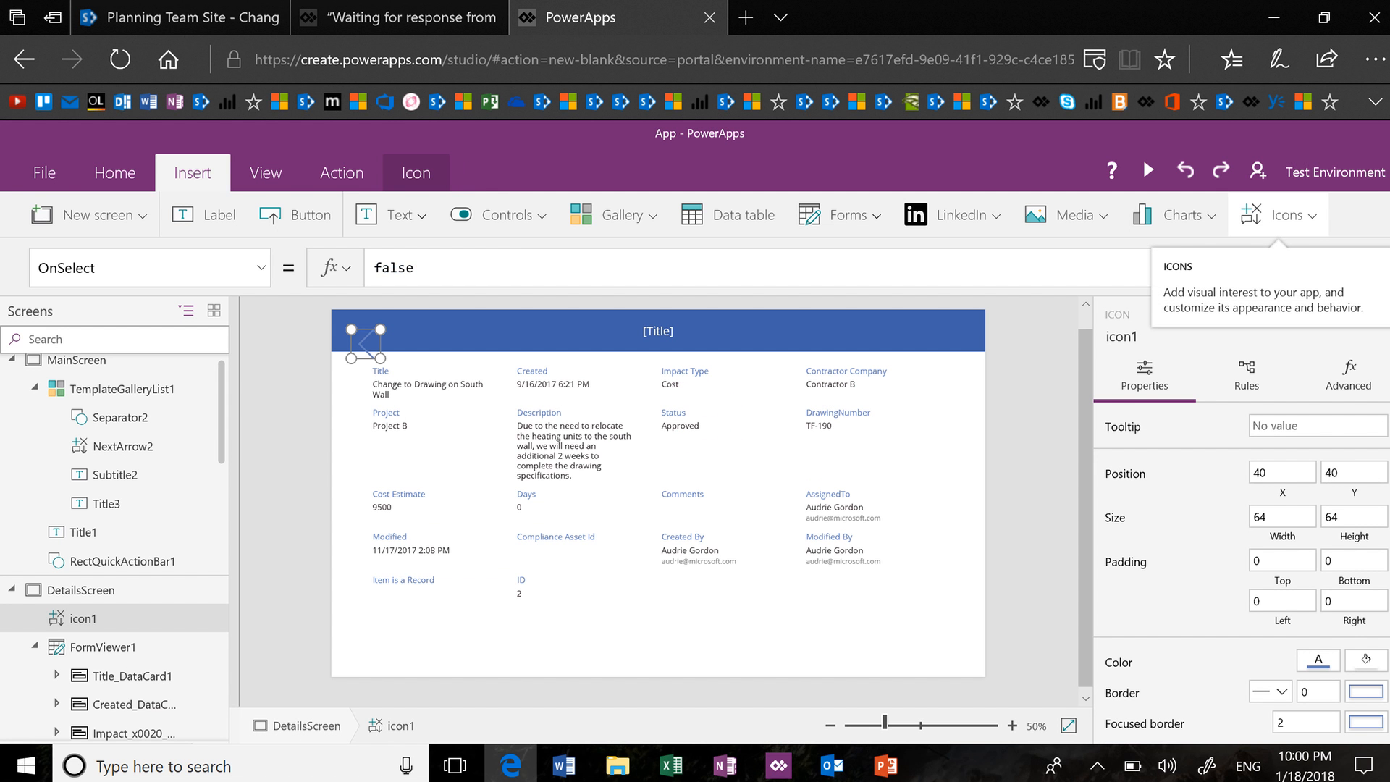
Set the colour of the left arrow icon on DetailsScreen to the white theme colour
{"action": "left_click", "coordinate": [114, 173]}
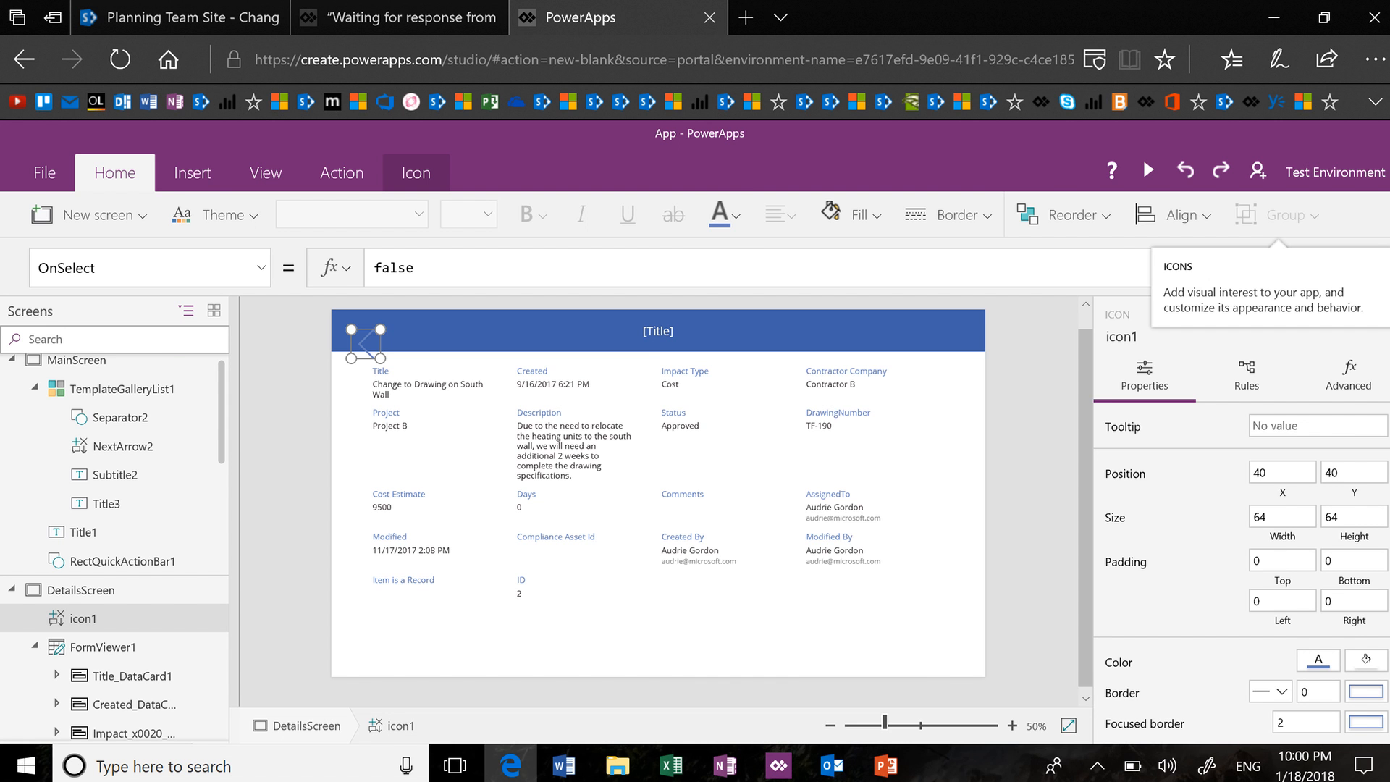
{"action": "left_click", "coordinate": [724, 216]}
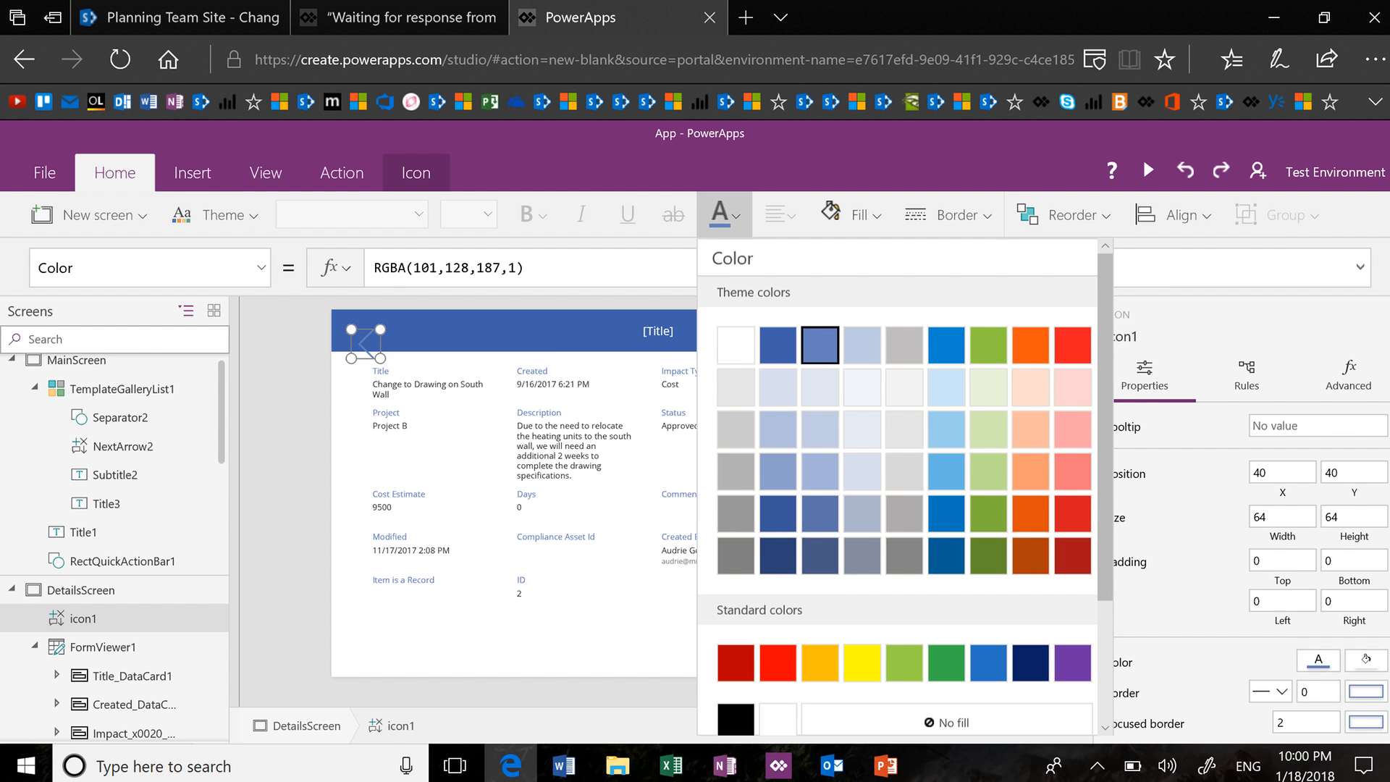
{"action": "left_click", "coordinate": [733, 344]}
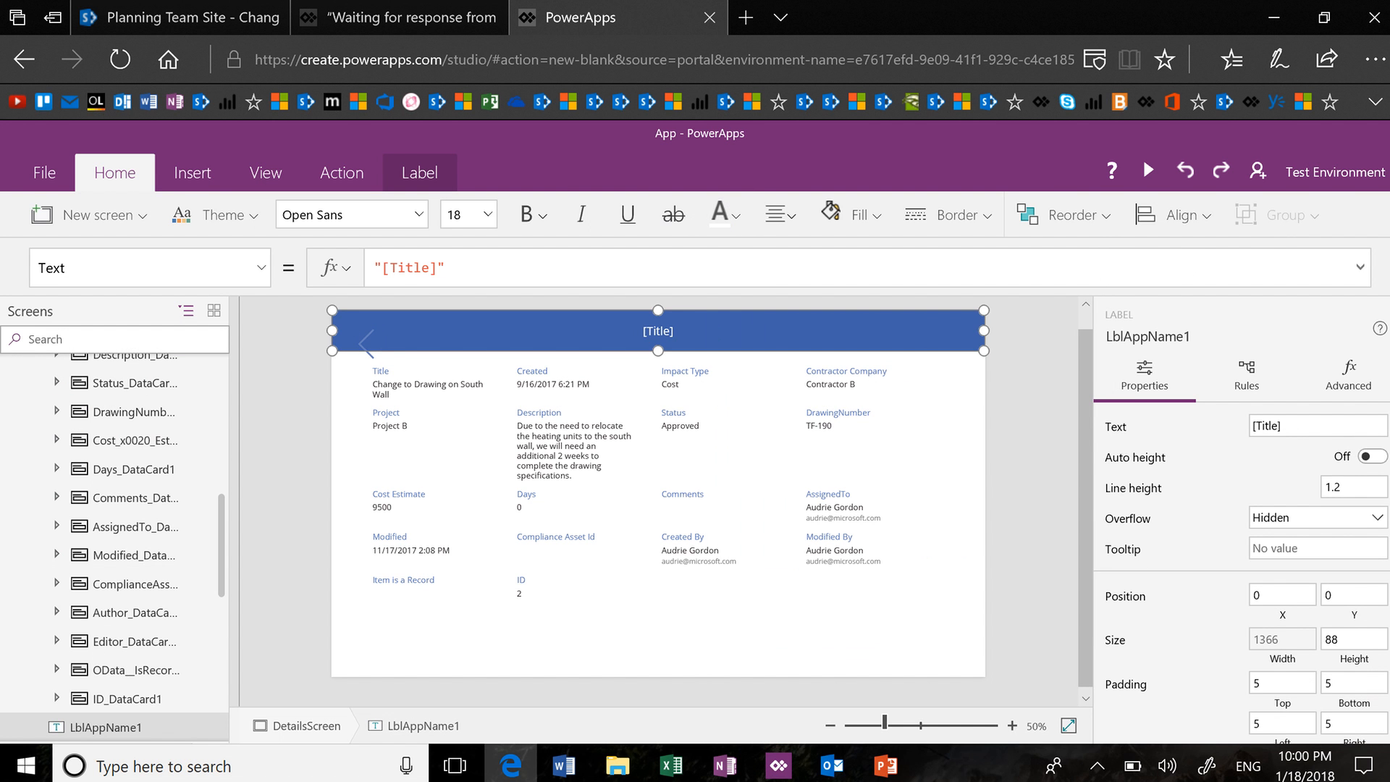
{"action": "left_click", "coordinate": [427, 385]}
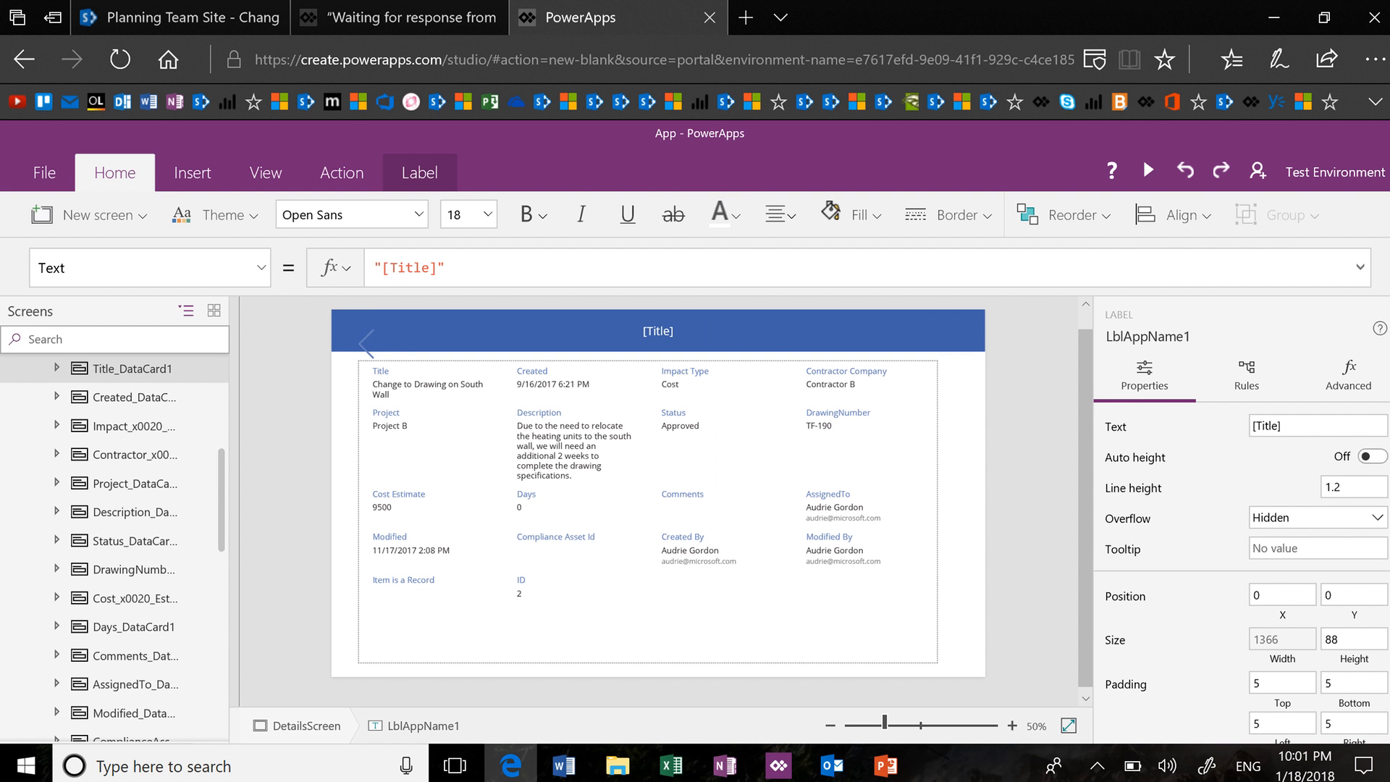
{"action": "left_click", "coordinate": [366, 341]}
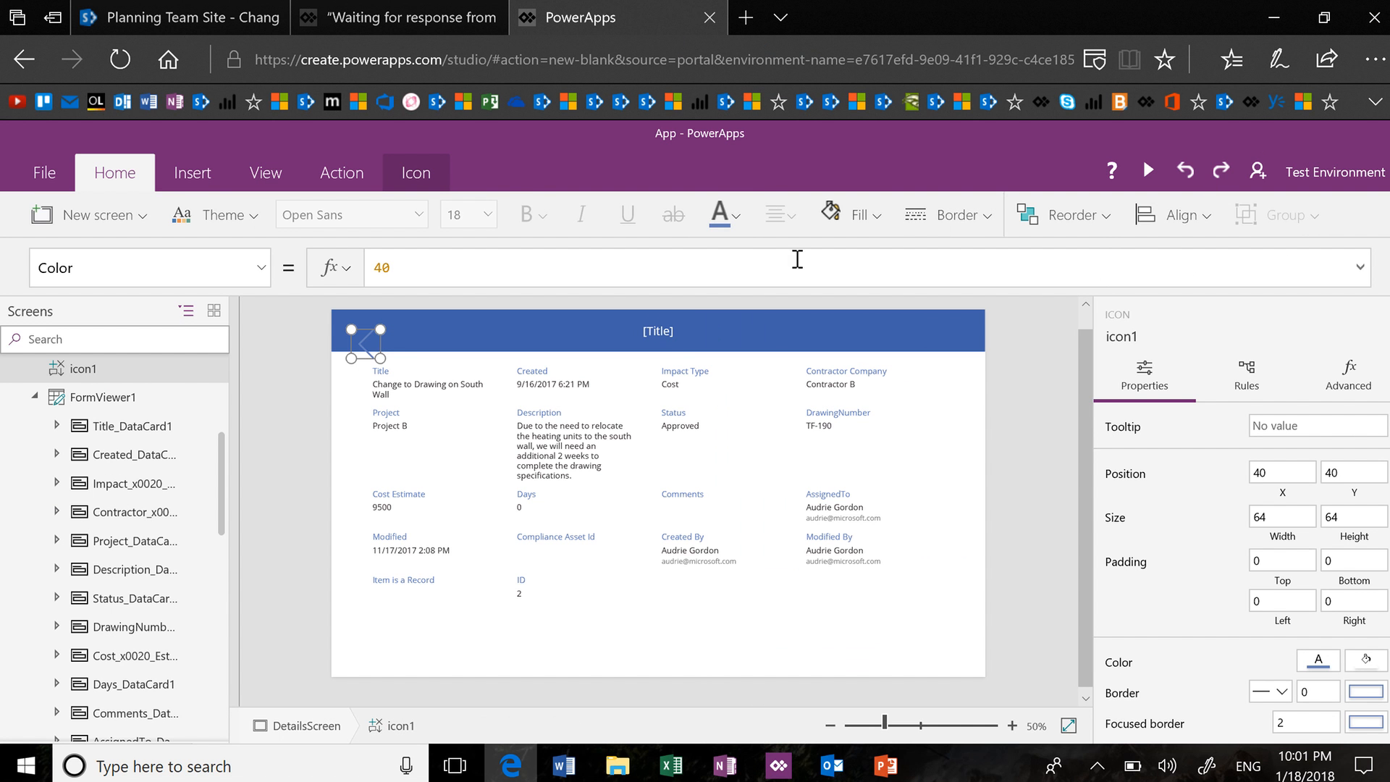
{"action": "left_click", "coordinate": [736, 210]}
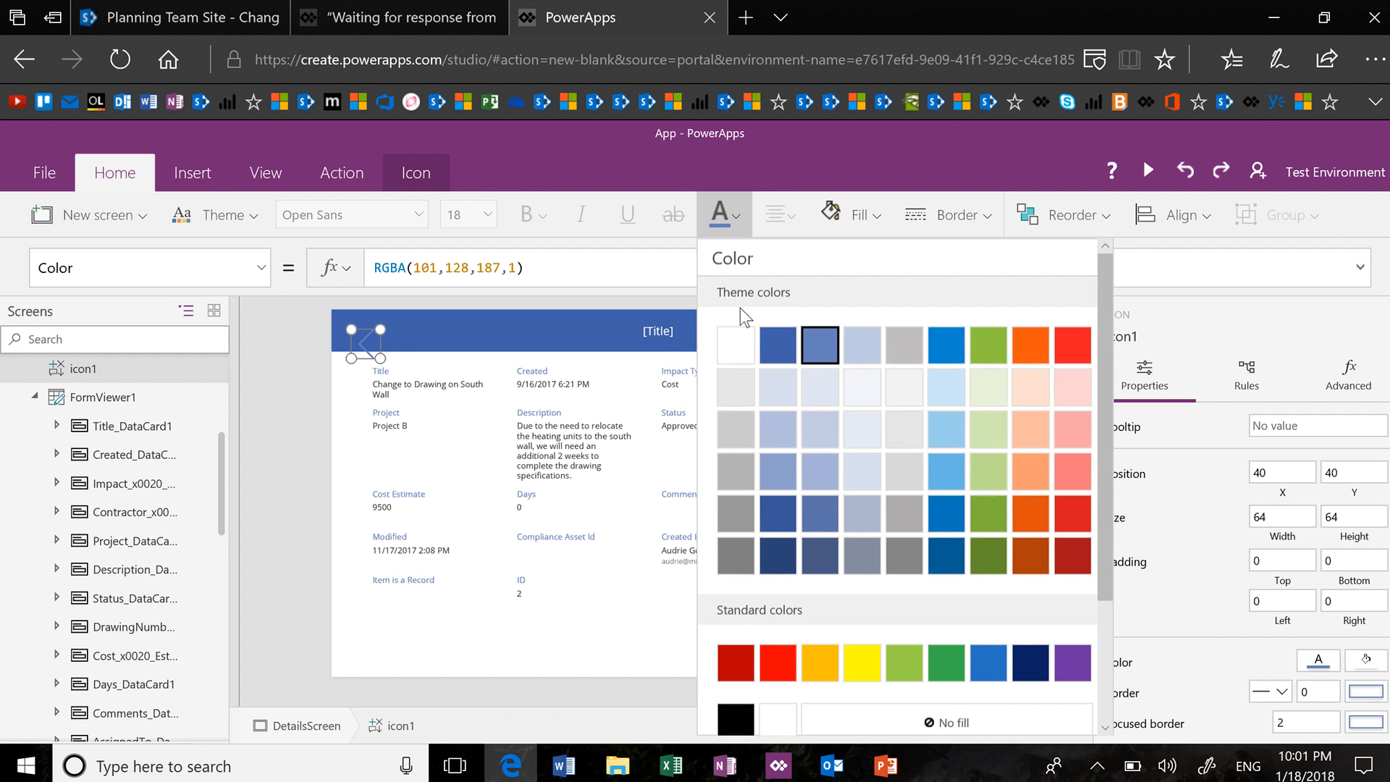
{"action": "left_click", "coordinate": [735, 357]}
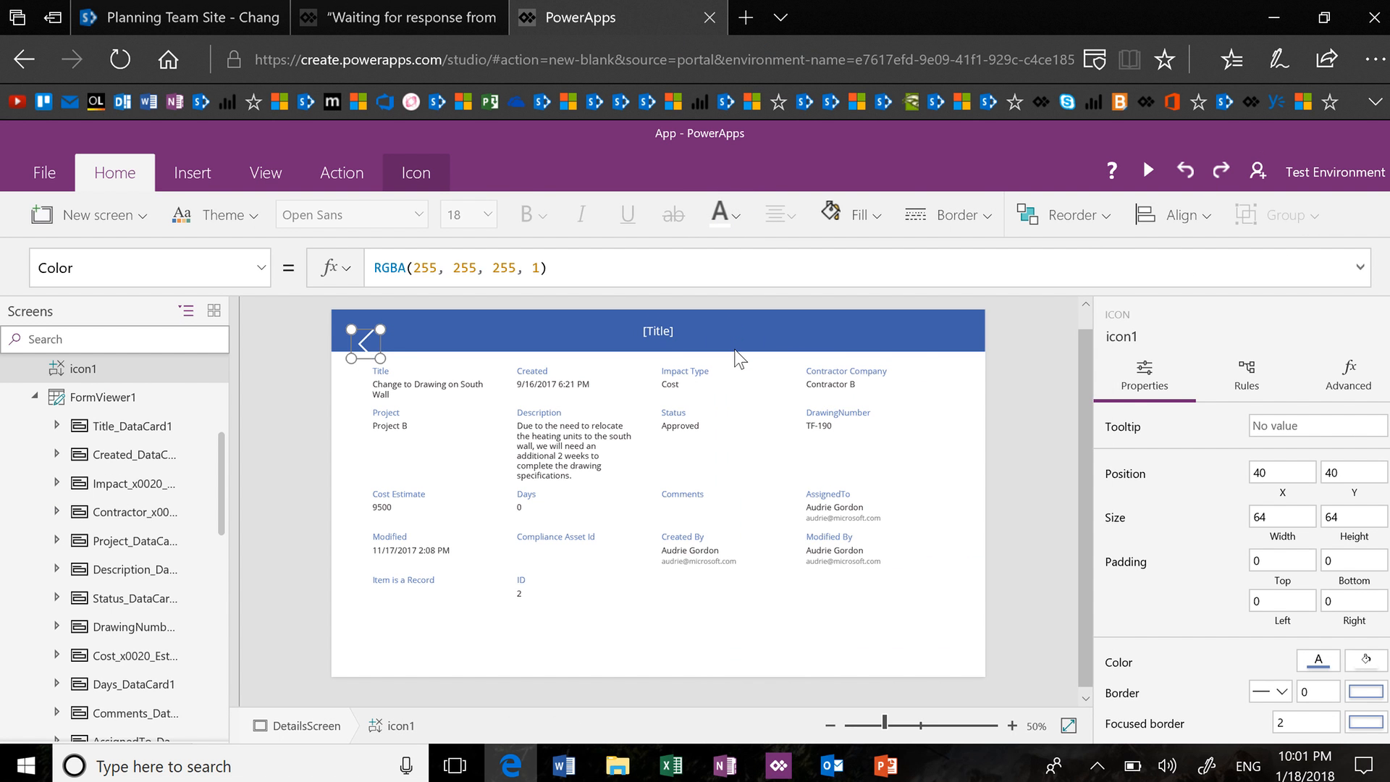
Nudge the left arrow icon up into the blue title bar, to Y 12
{"action": "key", "text": "Up"}
{"action": "key", "text": "Up"}
{"action": "key", "text": "Up"}
{"action": "key", "text": "Up"}
{"action": "key", "text": "Up"}
{"action": "key", "text": "Up"}
{"action": "key", "text": "Up"}
{"action": "key", "text": "Up"}
{"action": "key", "text": "Up"}
{"action": "key", "text": "Up"}
{"action": "key", "text": "Up"}
{"action": "key", "text": "Up"}
{"action": "key", "text": "Up"}
{"action": "key", "text": "Up"}
{"action": "key", "text": "Up"}
{"action": "key", "text": "Up"}
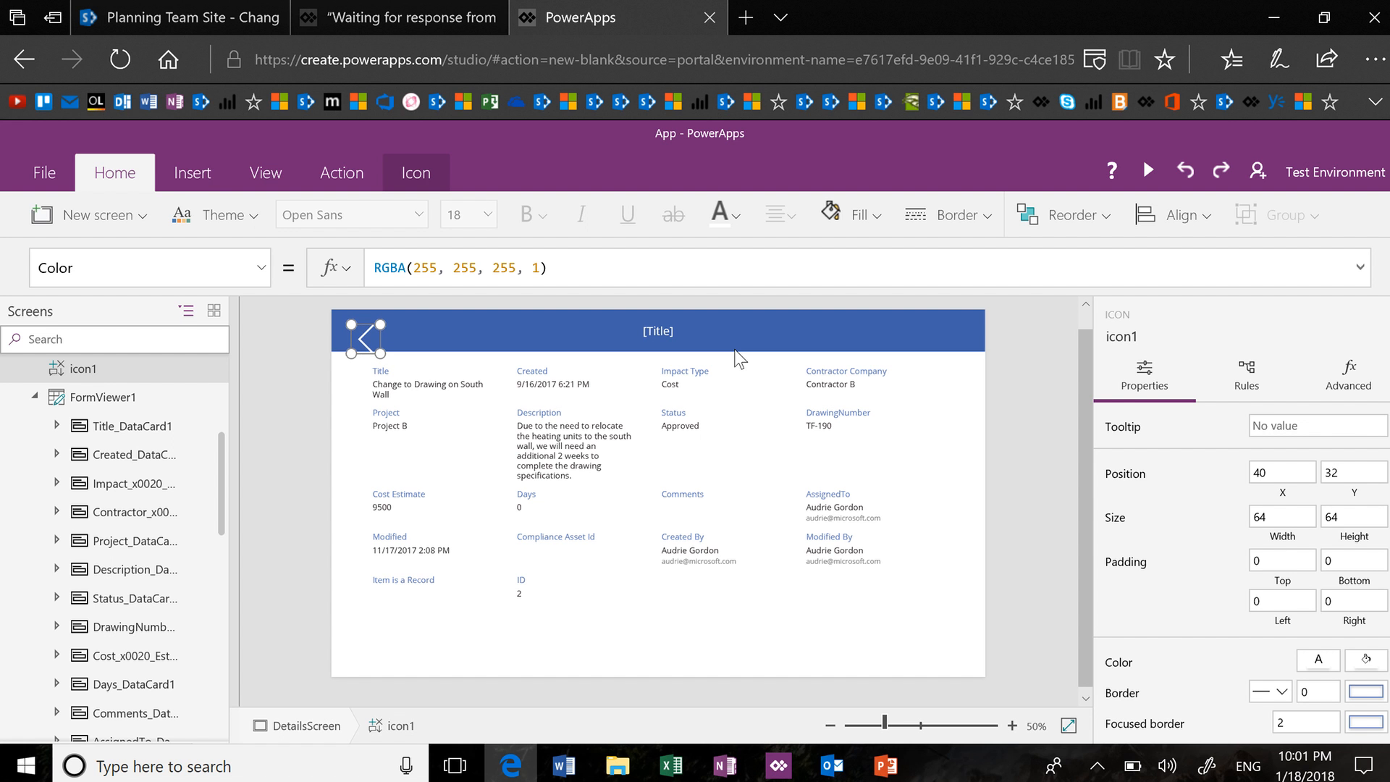
{"action": "key", "text": "Up"}
{"action": "key", "text": "Up"}
{"action": "key", "text": "Up"}
{"action": "key", "text": "Up"}
{"action": "key", "text": "Up"}
{"action": "key", "text": "Up"}
{"action": "key", "text": "Up"}
{"action": "key", "text": "Up"}
{"action": "key", "text": "Up"}
{"action": "key", "text": "Up"}
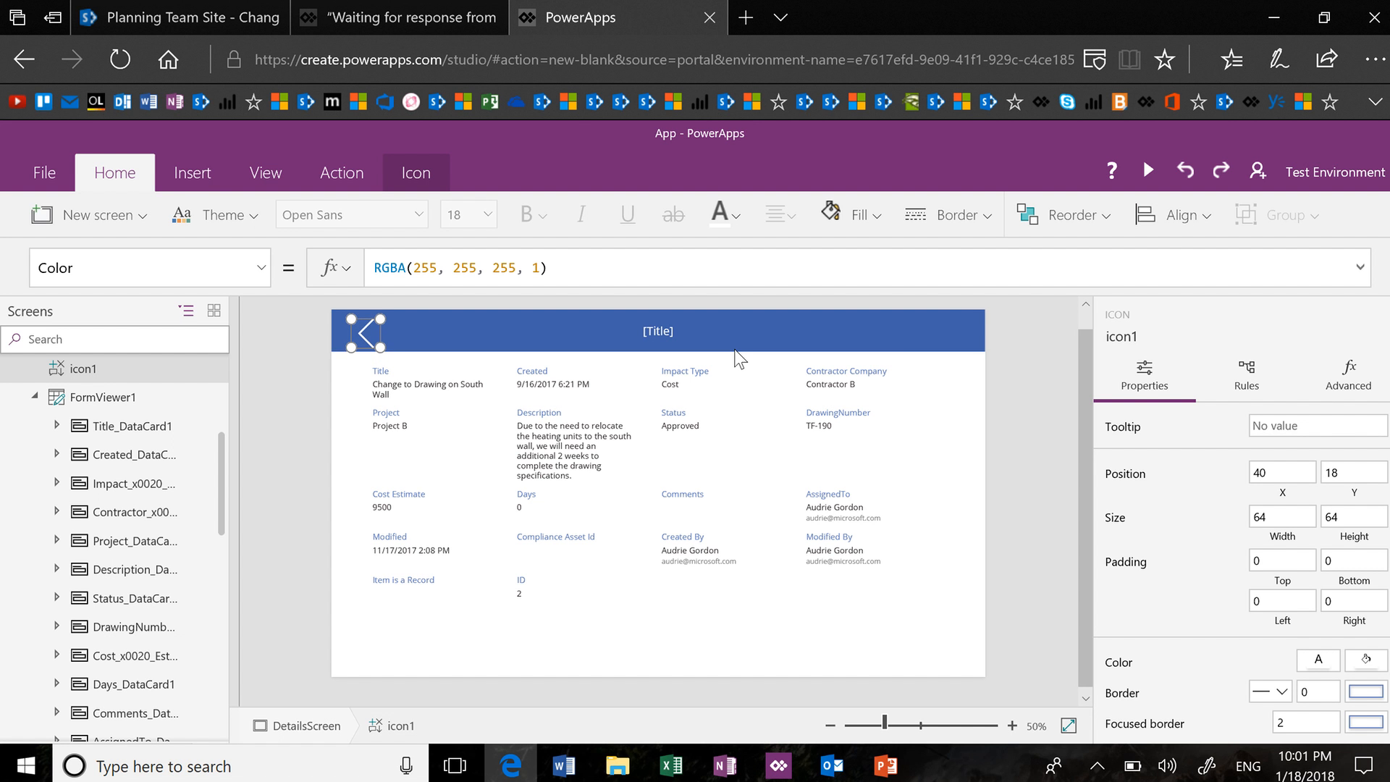
{"action": "key", "text": "Up"}
{"action": "key", "text": "Up"}
Make the left arrow icon's OnSelect navigate to MainScreen with the Fade transition, and check the formula
{"action": "left_click", "coordinate": [342, 173]}
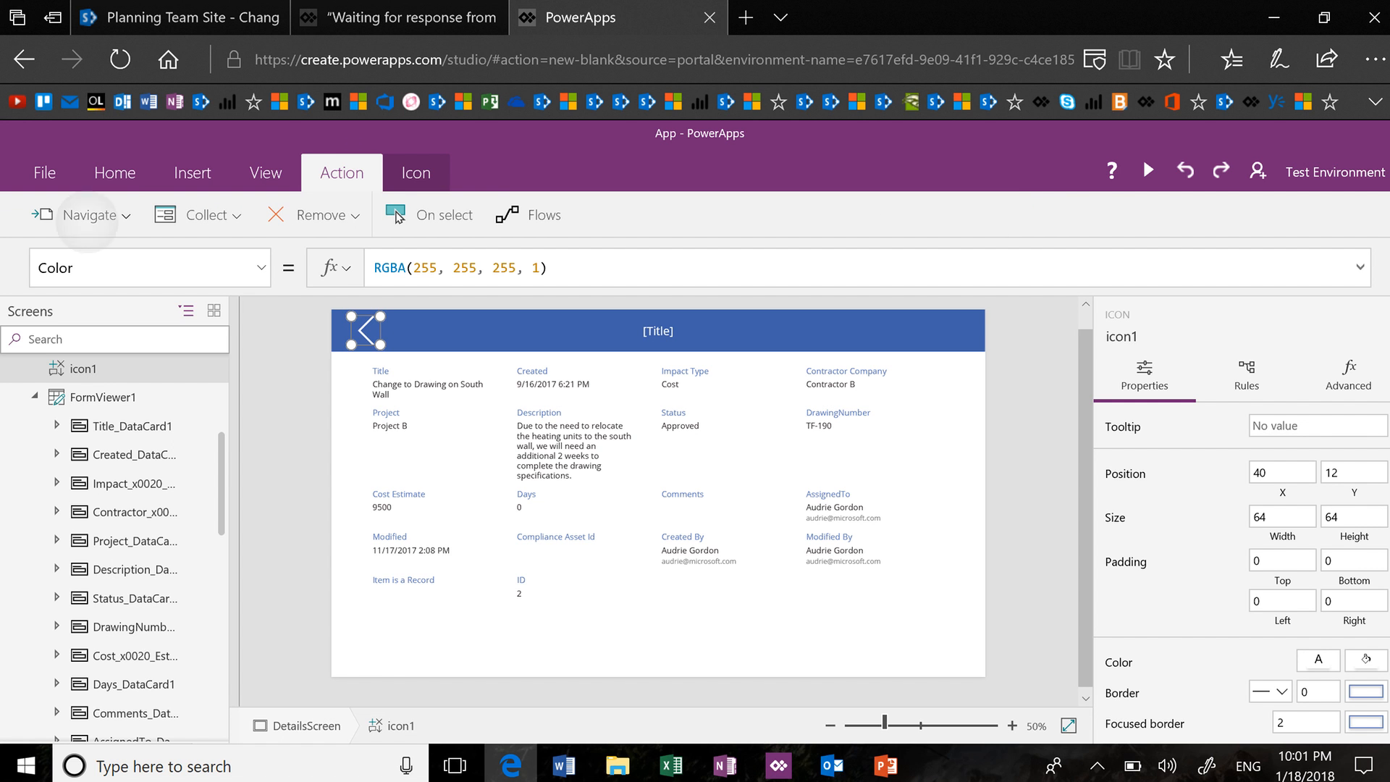
{"action": "left_click", "coordinate": [87, 216]}
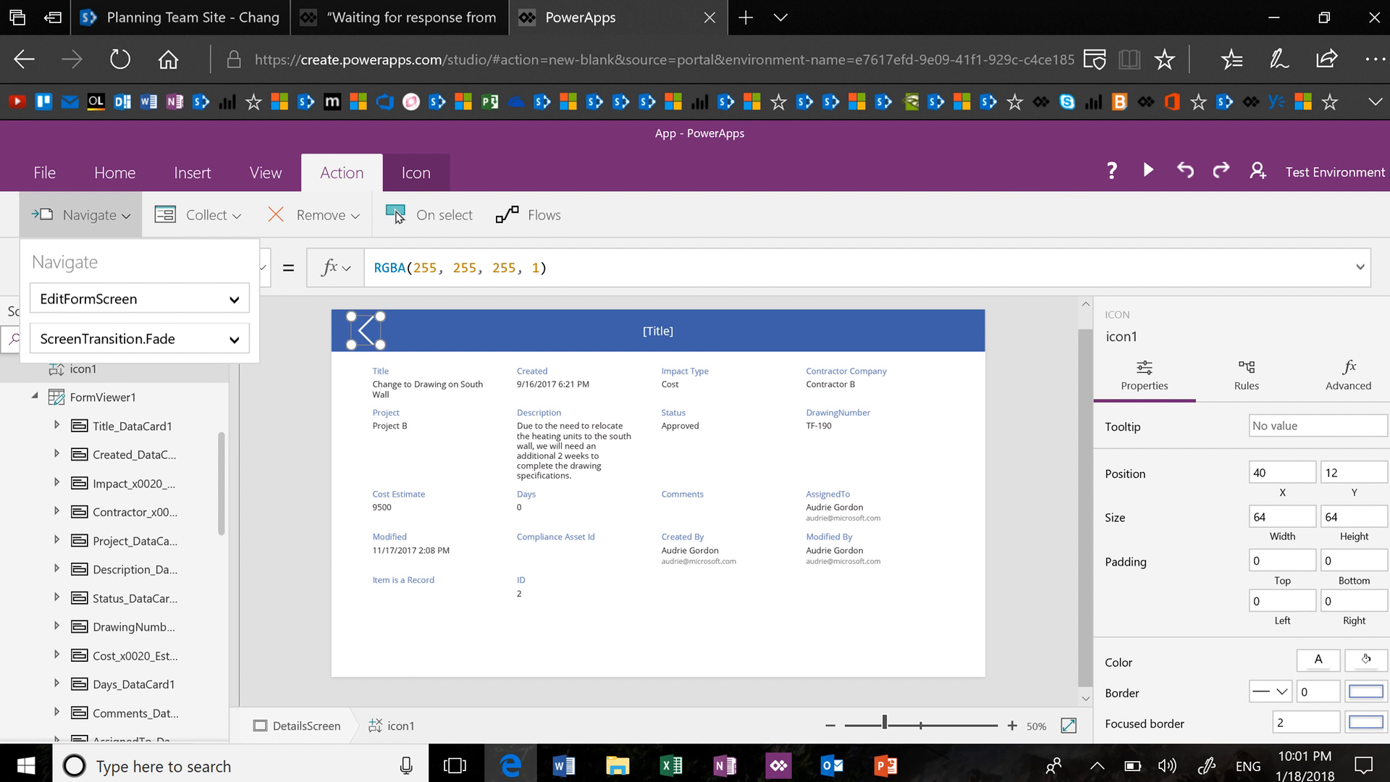
{"action": "left_click", "coordinate": [137, 299]}
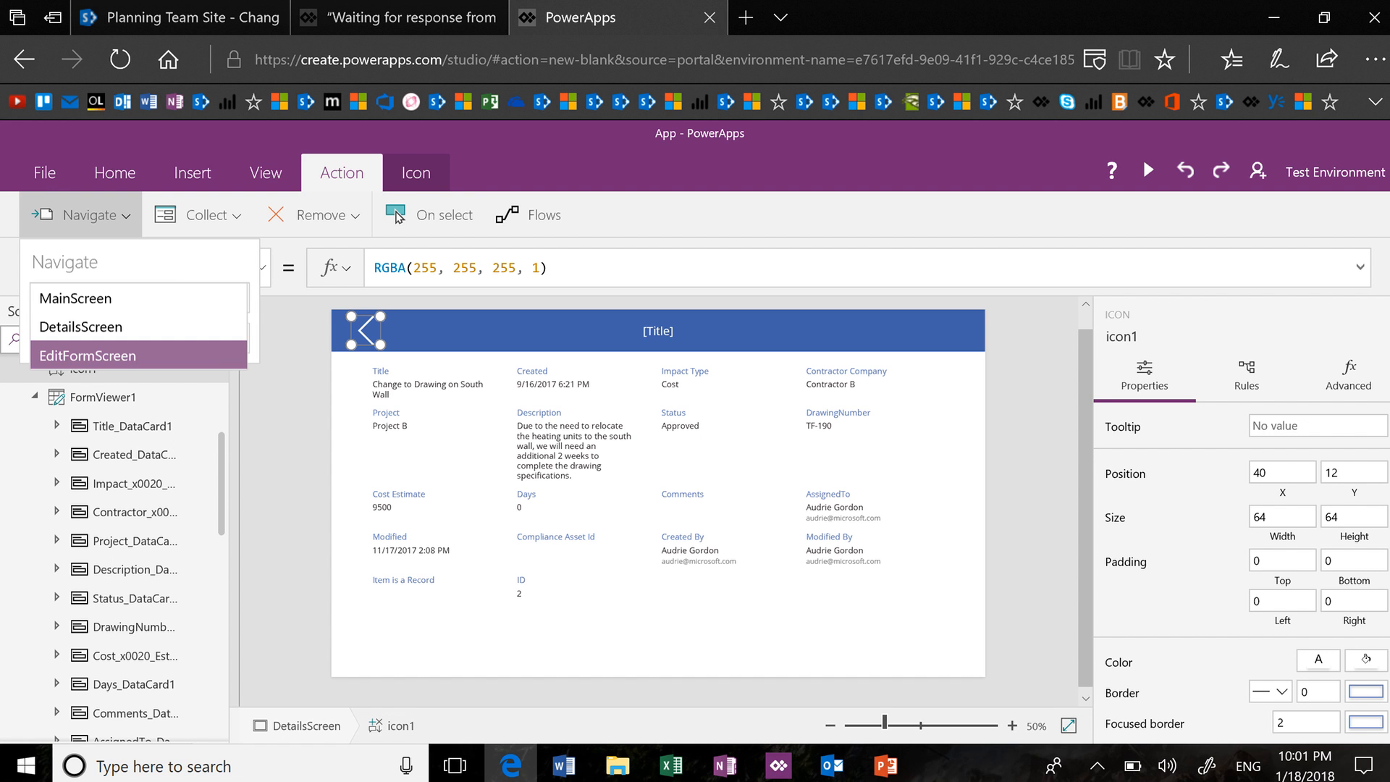
{"action": "left_click", "coordinate": [75, 298]}
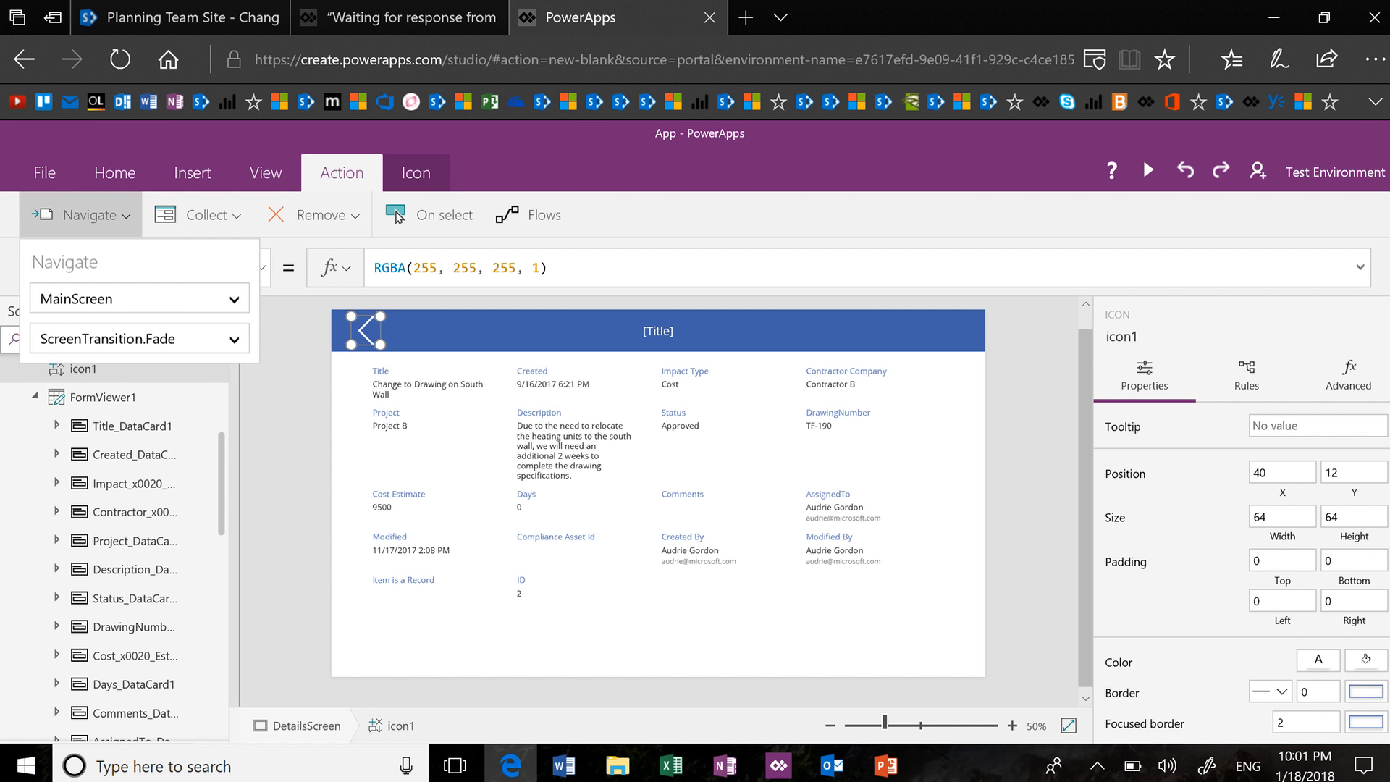
{"action": "left_click", "coordinate": [138, 298]}
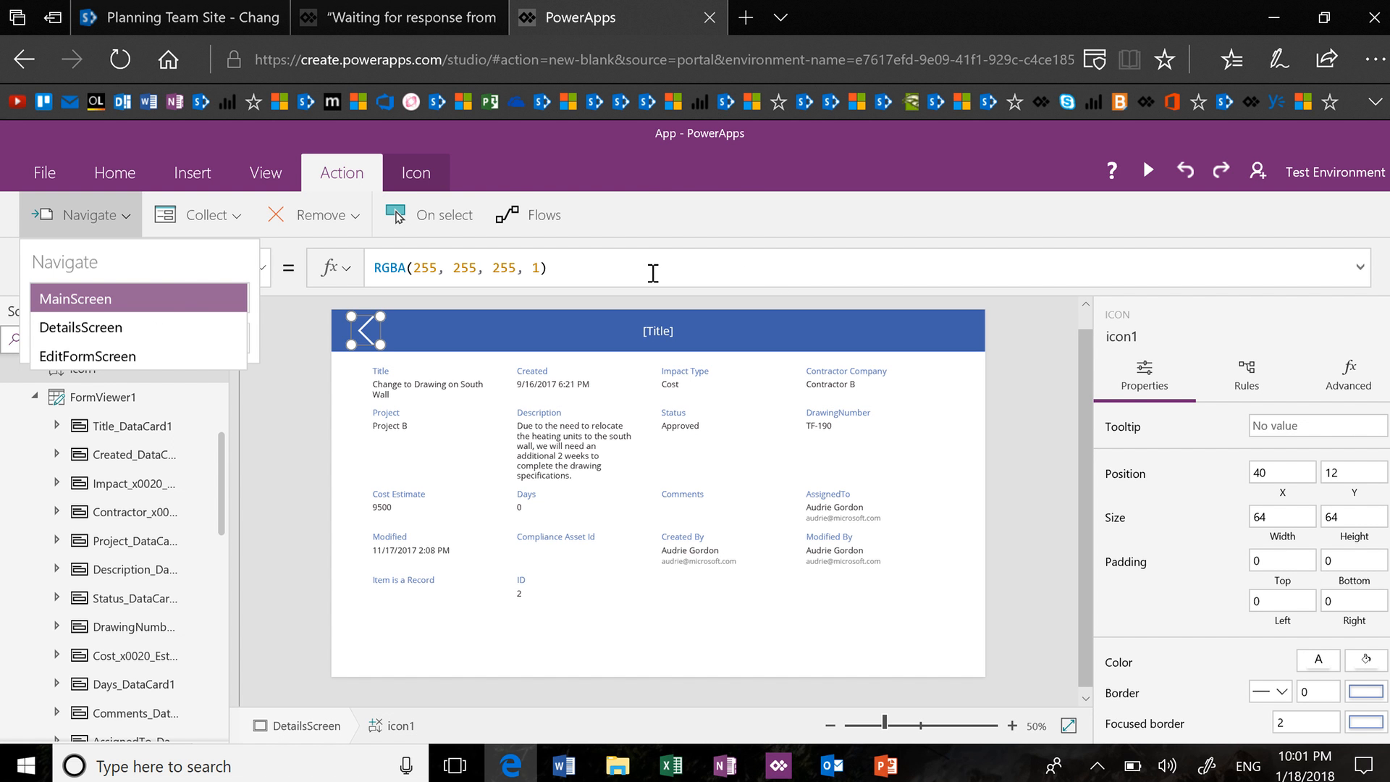
{"action": "left_click", "coordinate": [138, 298]}
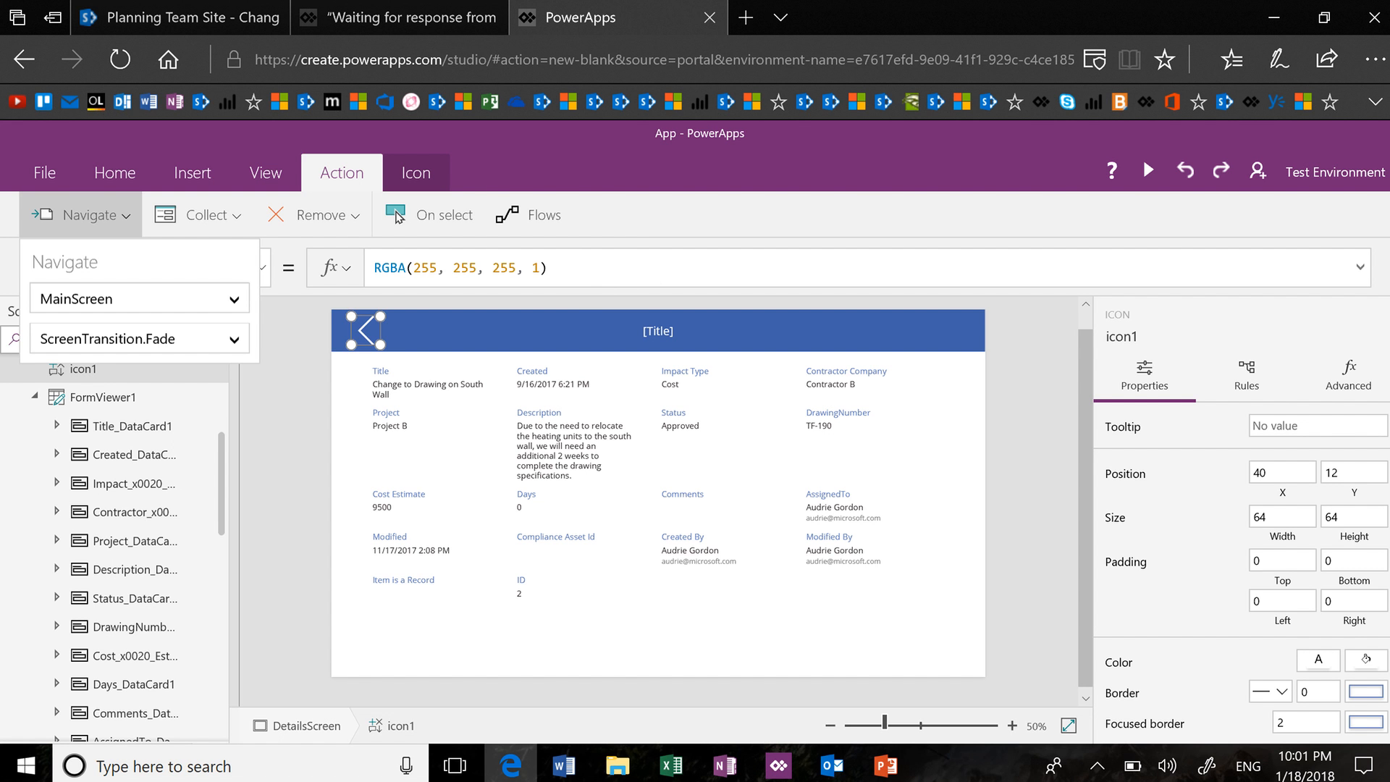
{"action": "left_click", "coordinate": [654, 274]}
{"action": "left_click", "coordinate": [291, 435]}
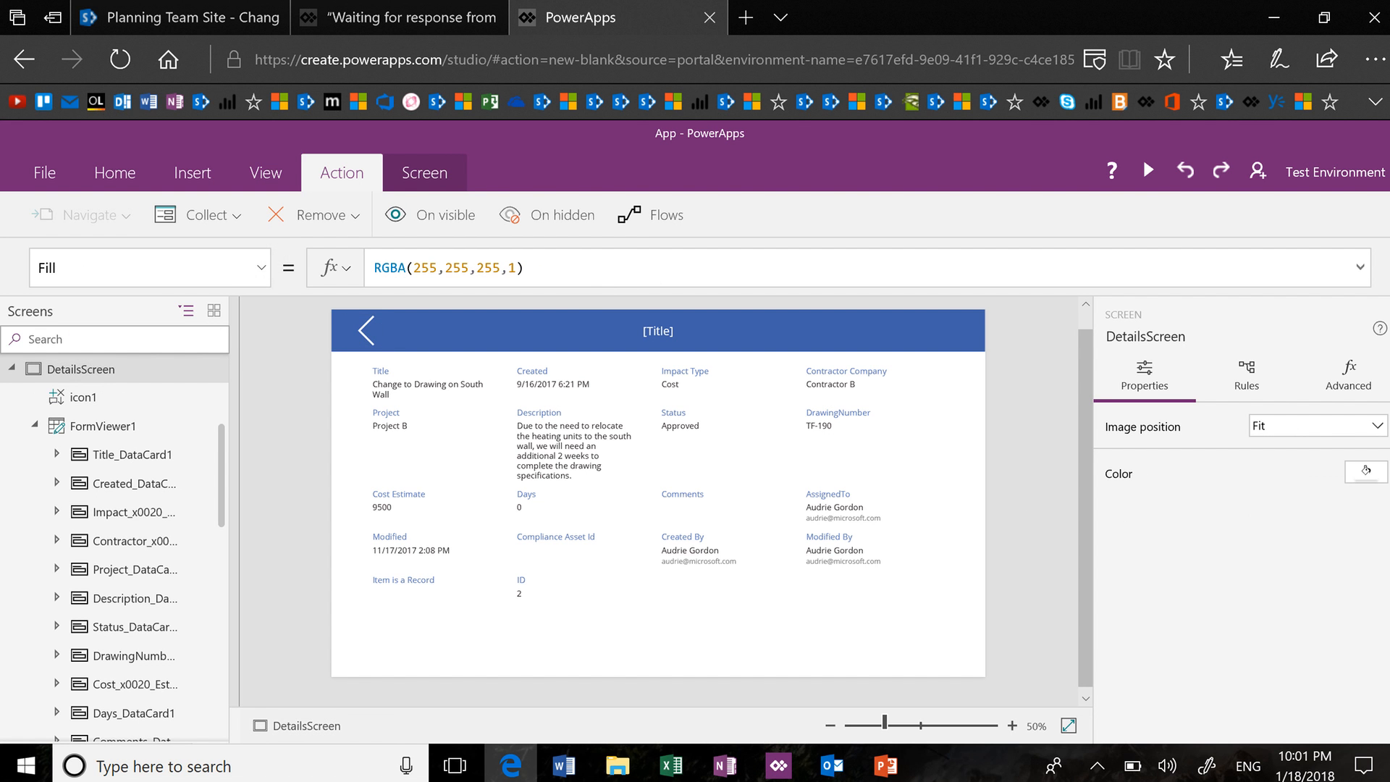
{"action": "left_click", "coordinate": [260, 267]}
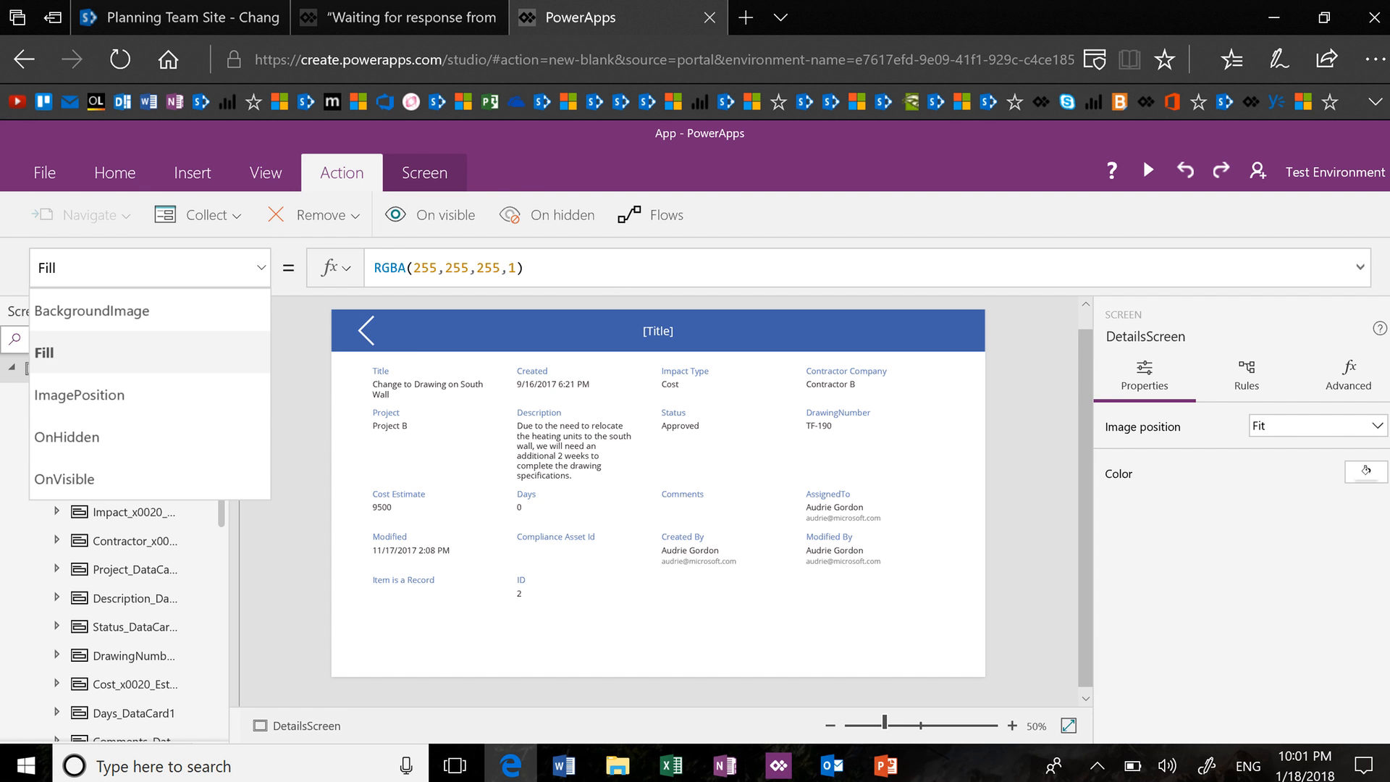
{"action": "left_click", "coordinate": [368, 341]}
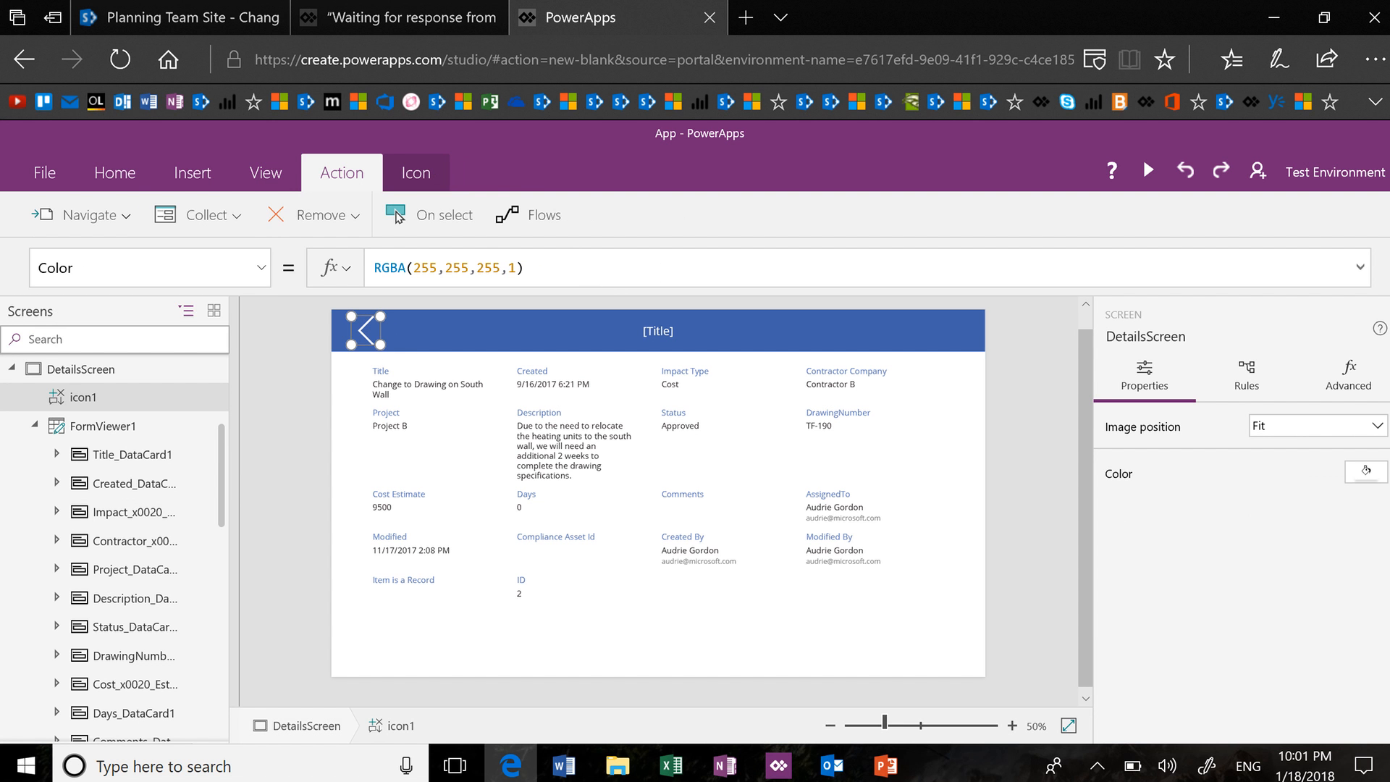
{"action": "left_click", "coordinate": [261, 268]}
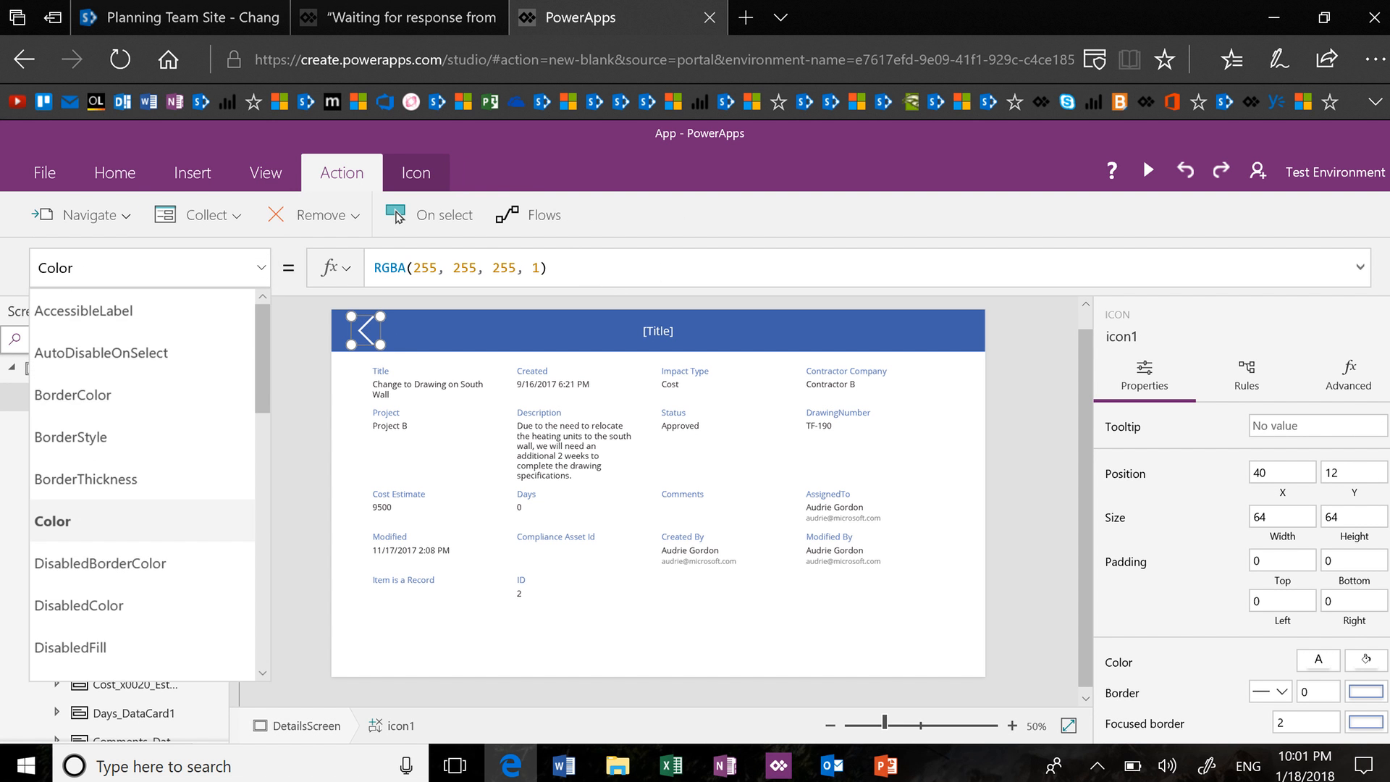
{"action": "scroll", "coordinate": [143, 486], "scroll_direction": "down", "scroll_amount": 9}
{"action": "left_click", "coordinate": [64, 401]}
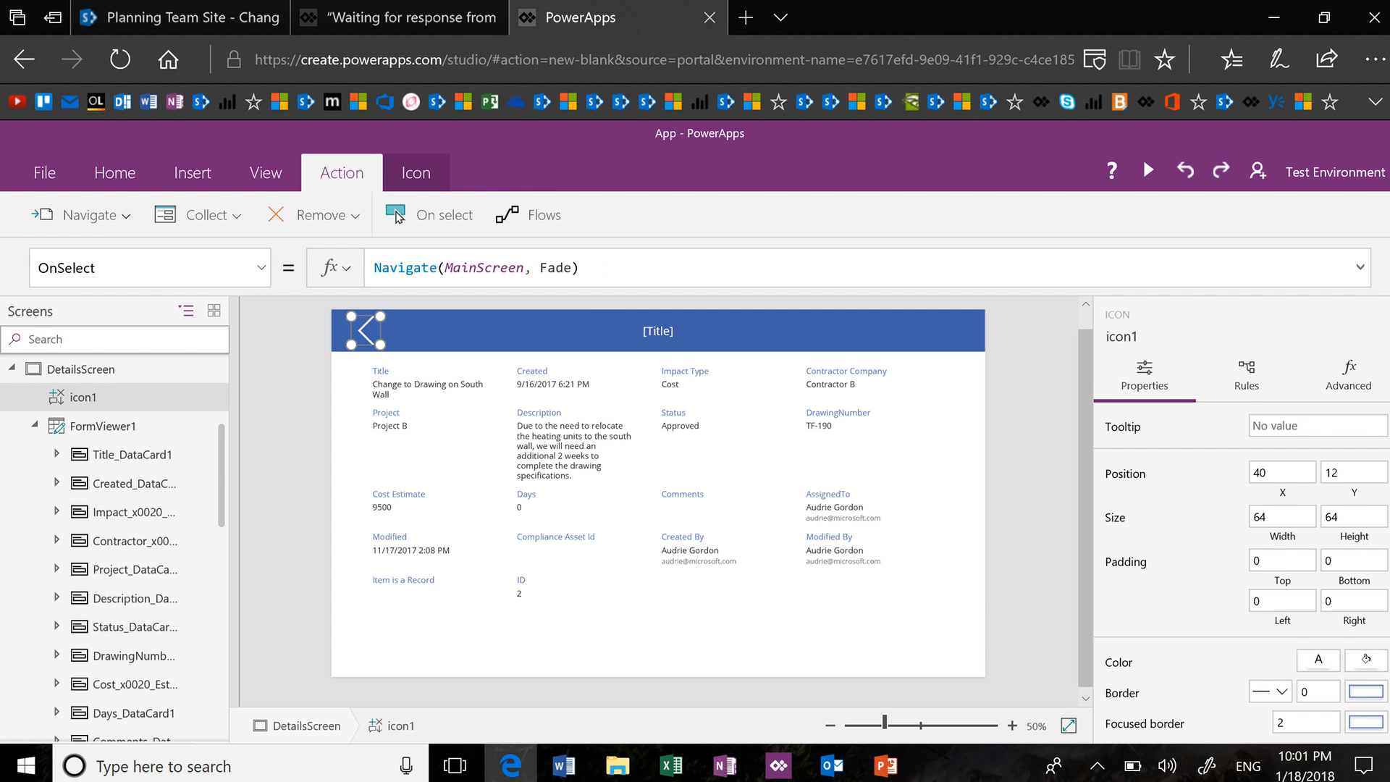
{"action": "left_click", "coordinate": [715, 268]}
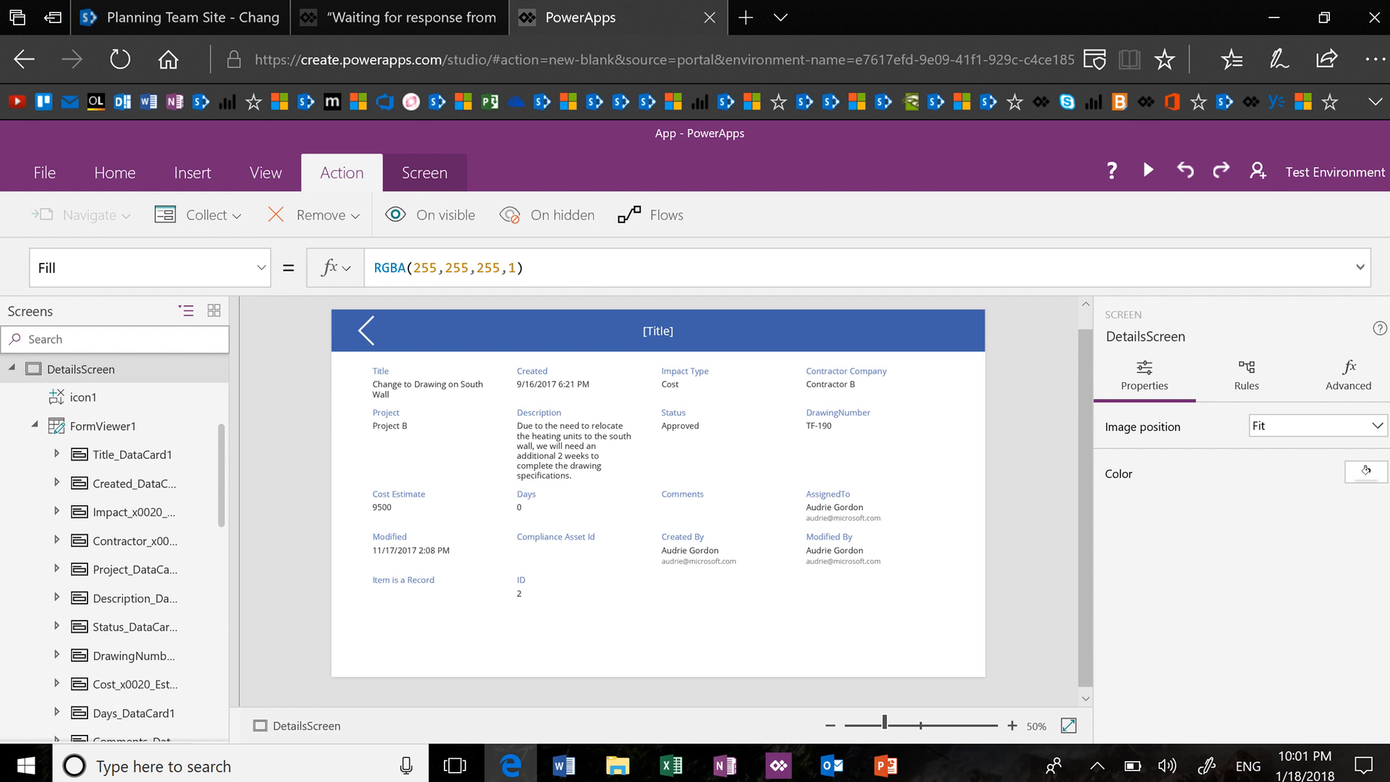
Insert an Edit pencil icon on DetailsScreen
{"action": "left_click", "coordinate": [193, 172]}
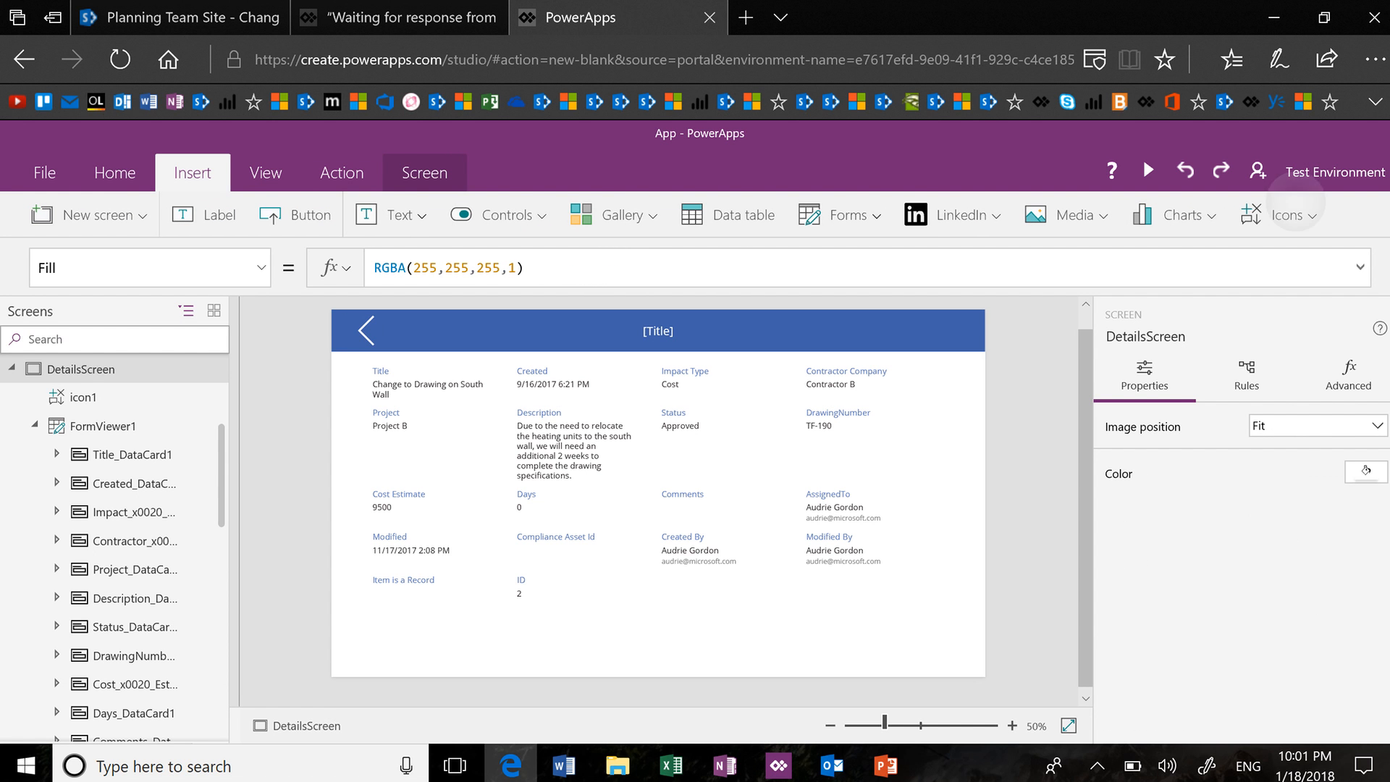
{"action": "left_click", "coordinate": [1279, 215]}
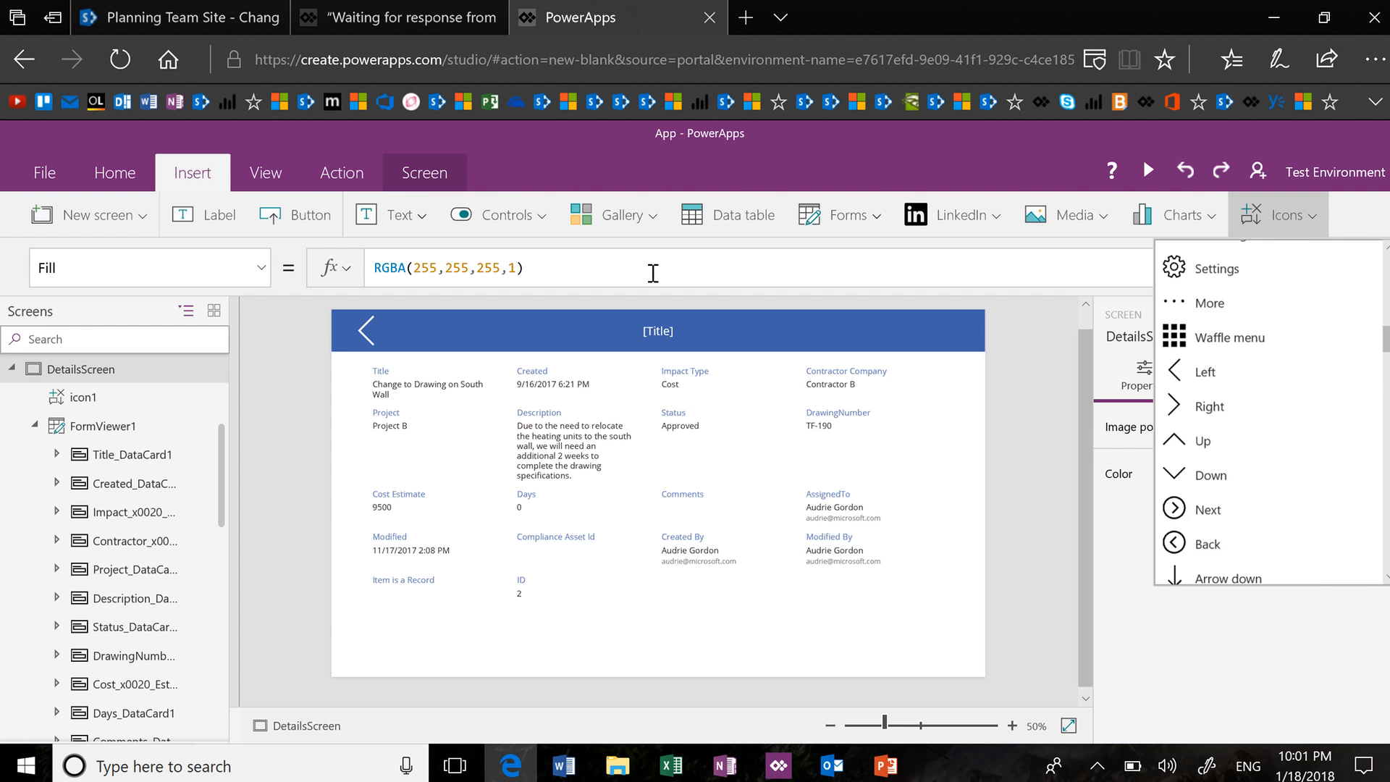
{"action": "scroll", "coordinate": [1267, 413], "scroll_direction": "down", "scroll_amount": 5}
{"action": "scroll", "coordinate": [1267, 413], "scroll_direction": "down", "scroll_amount": 10}
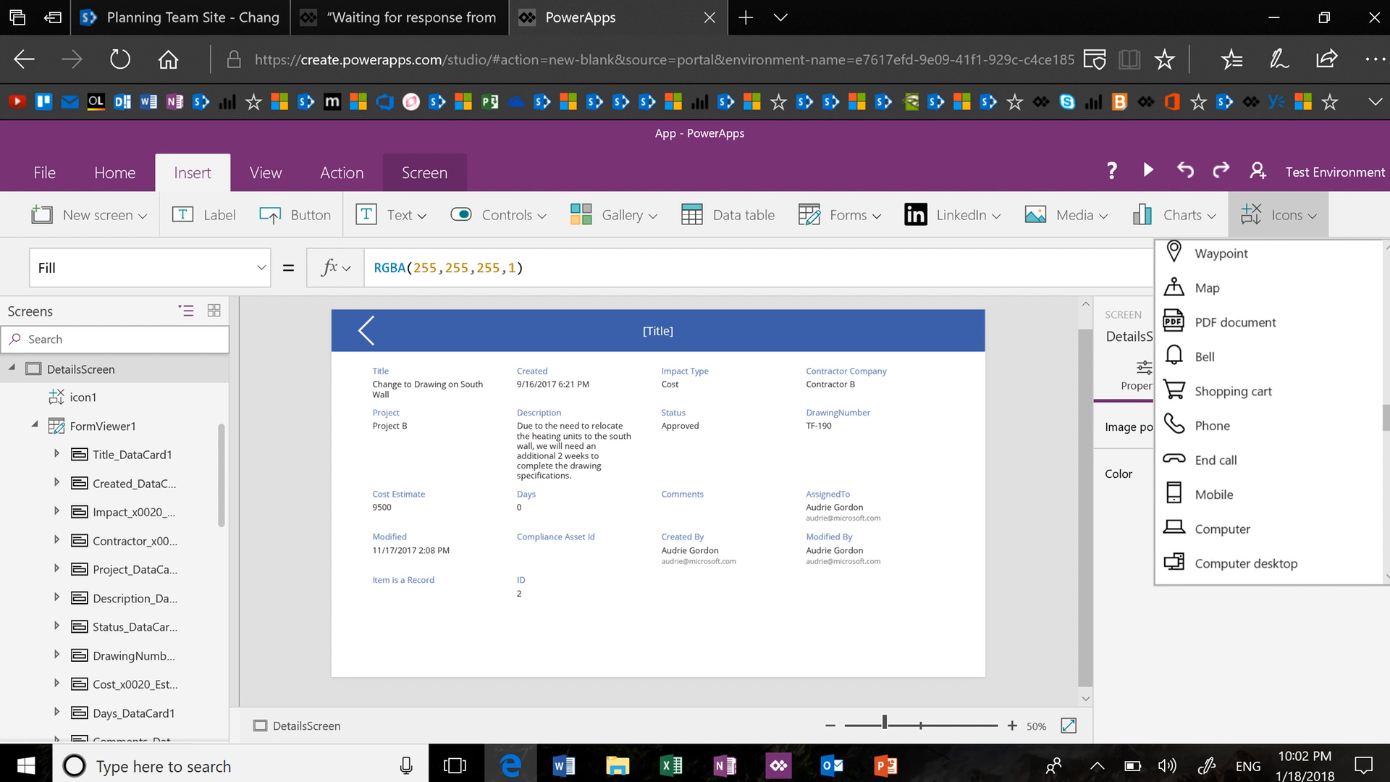
{"action": "scroll", "coordinate": [1268, 413], "scroll_direction": "up", "scroll_amount": 15}
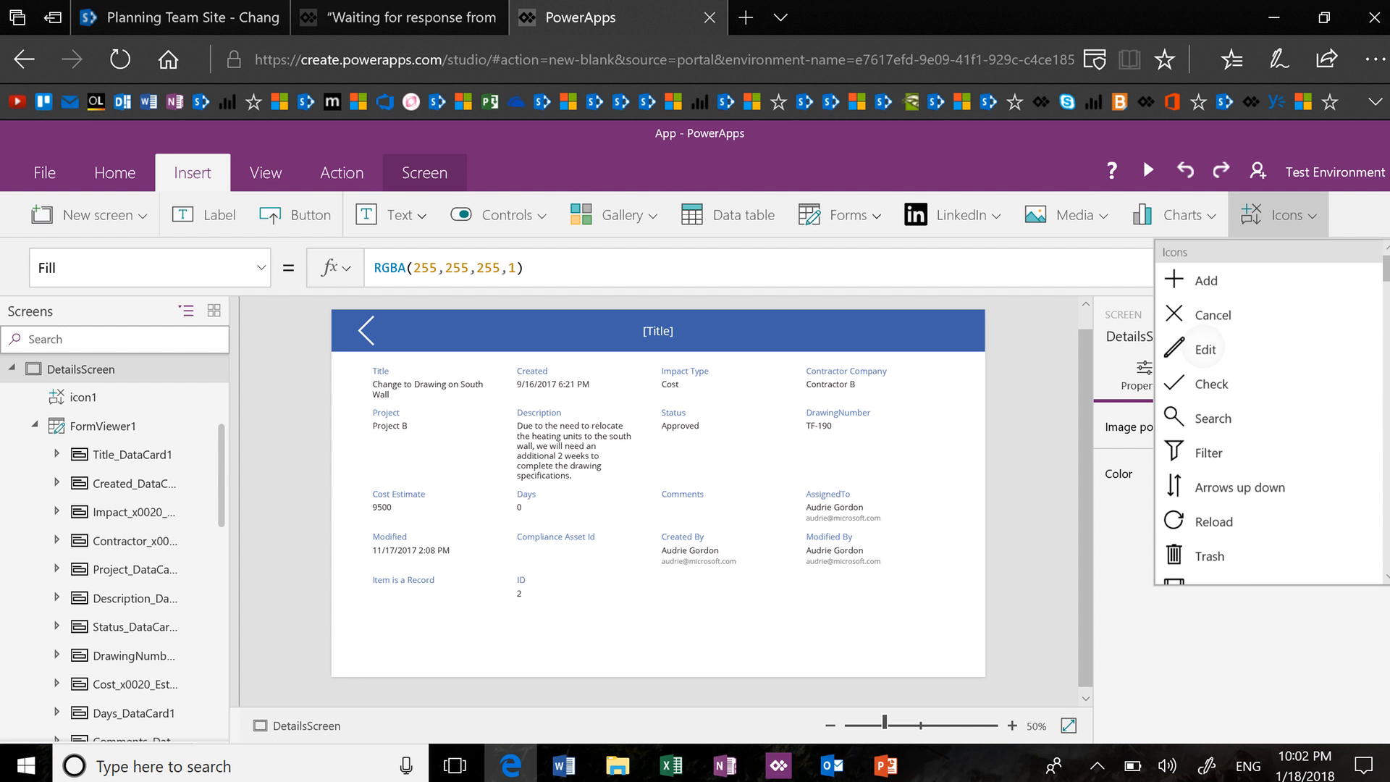
{"action": "left_click", "coordinate": [1188, 349]}
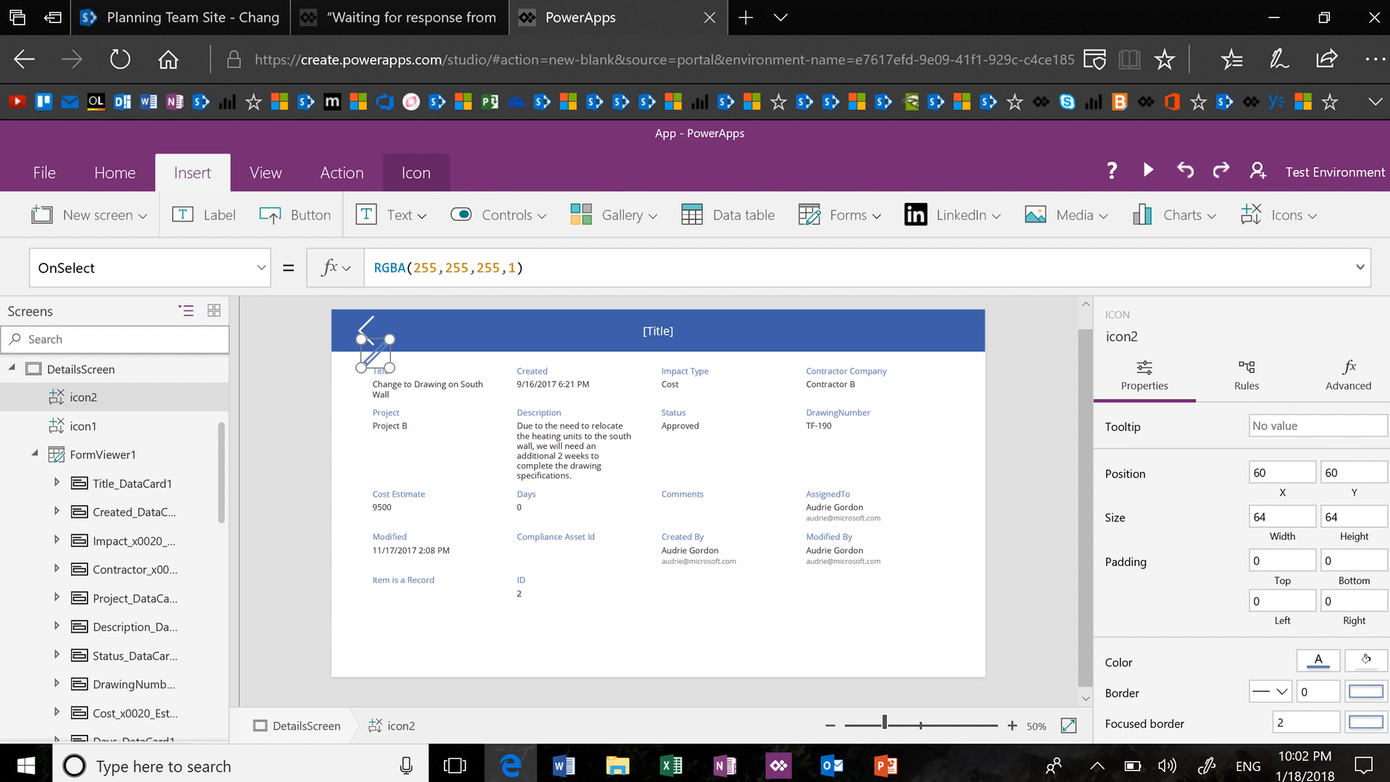
Colour the pencil icon white and place it at the right end of the title bar, at about X 1267, Y 12
{"action": "left_click", "coordinate": [120, 176]}
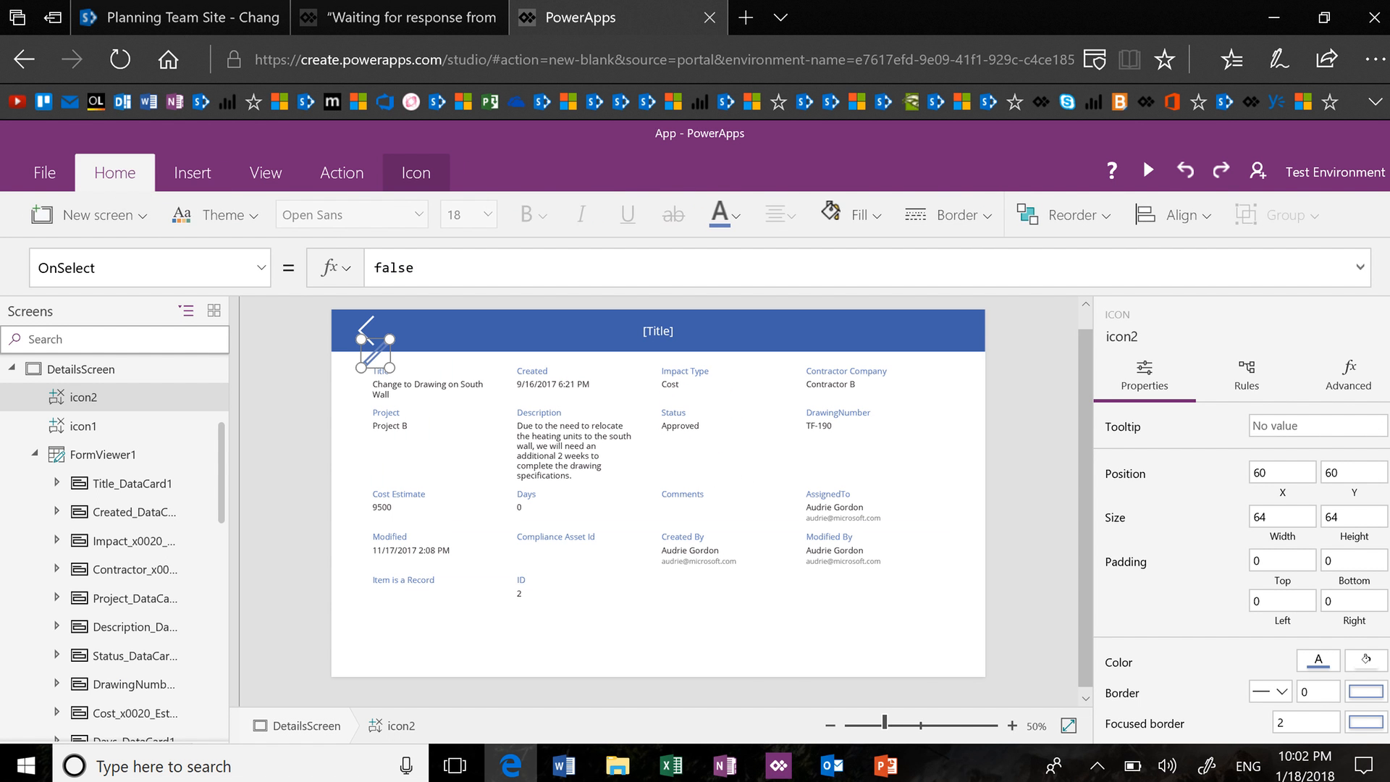
{"action": "left_click", "coordinate": [720, 215]}
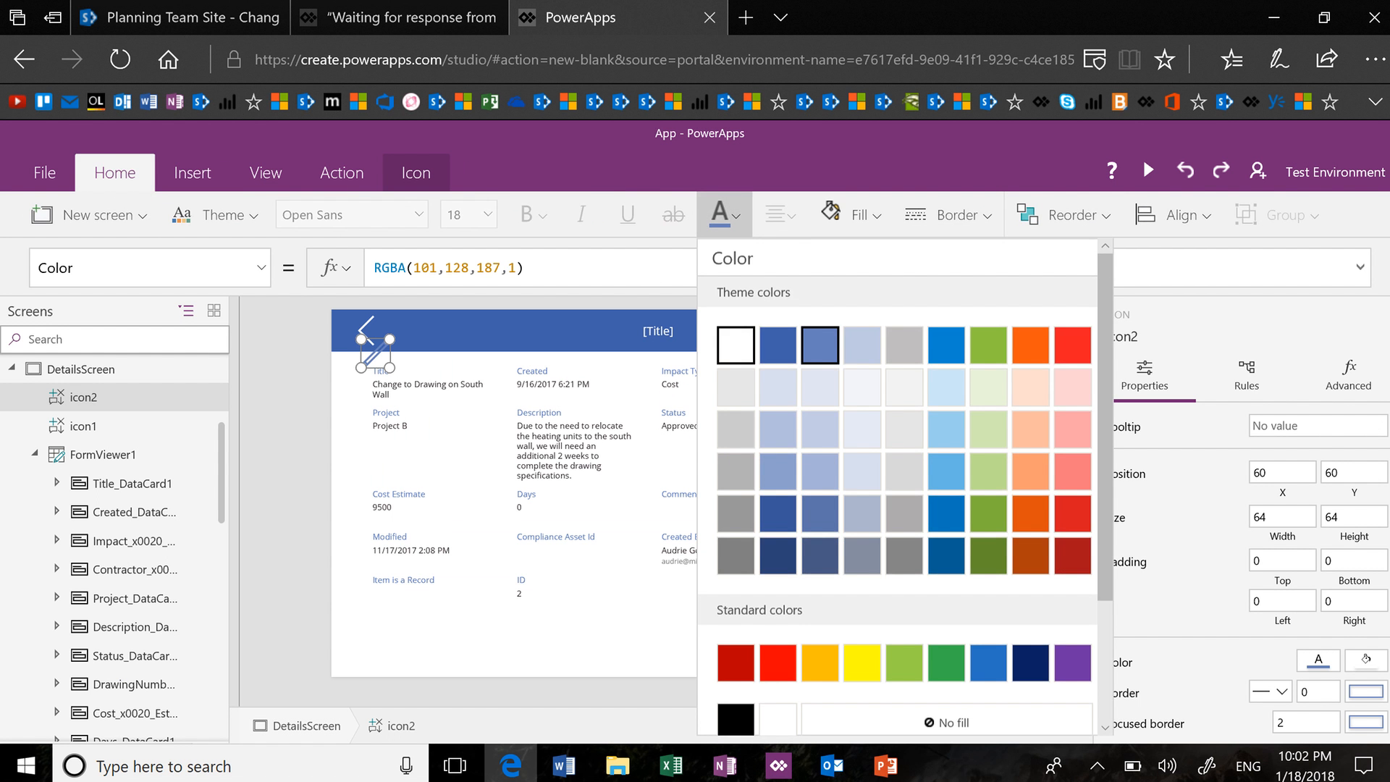
{"action": "left_click", "coordinate": [736, 345]}
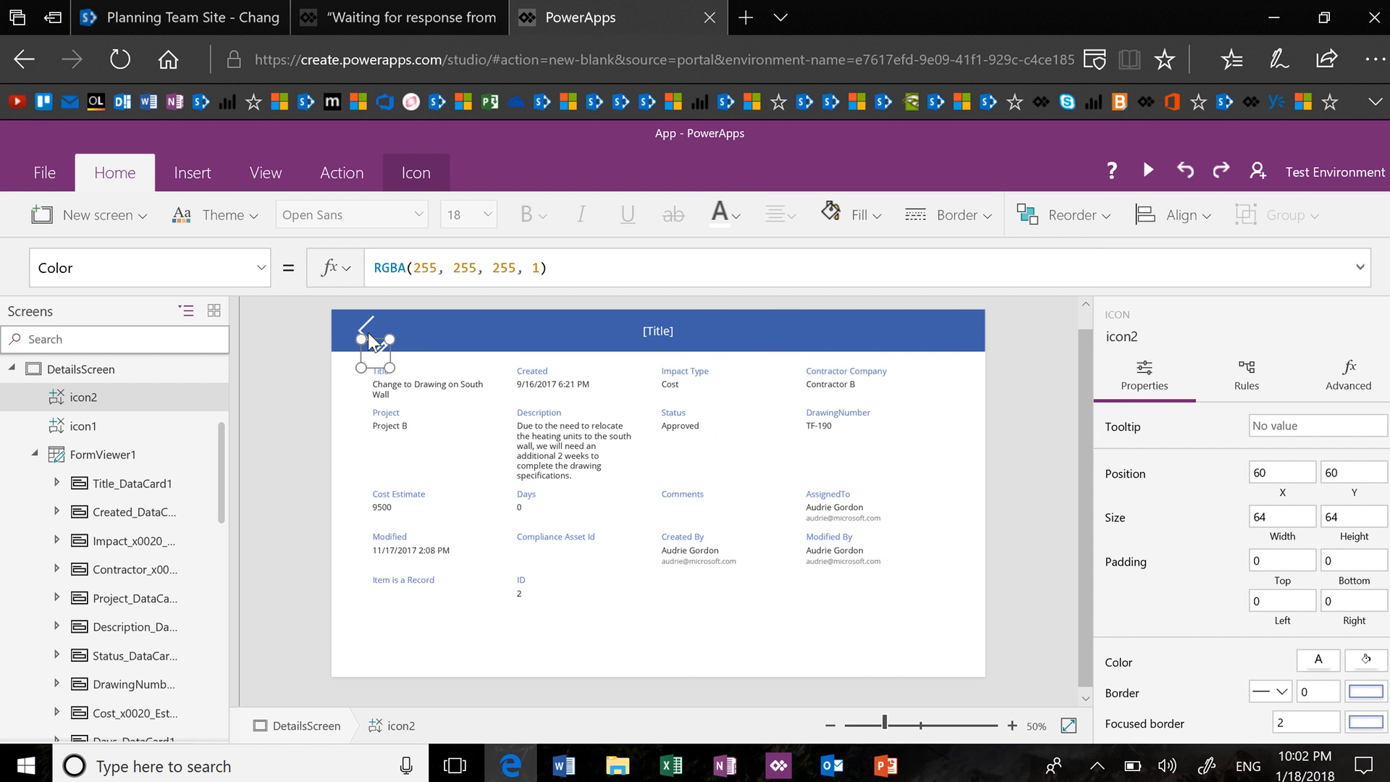
{"action": "mouse_move", "coordinate": [374, 339]}
{"action": "left_mouse_down"}
{"action": "mouse_move", "coordinate": [967, 323]}
{"action": "mouse_move", "coordinate": [947, 323]}
{"action": "mouse_move", "coordinate": [958, 306]}
{"action": "left_mouse_up"}
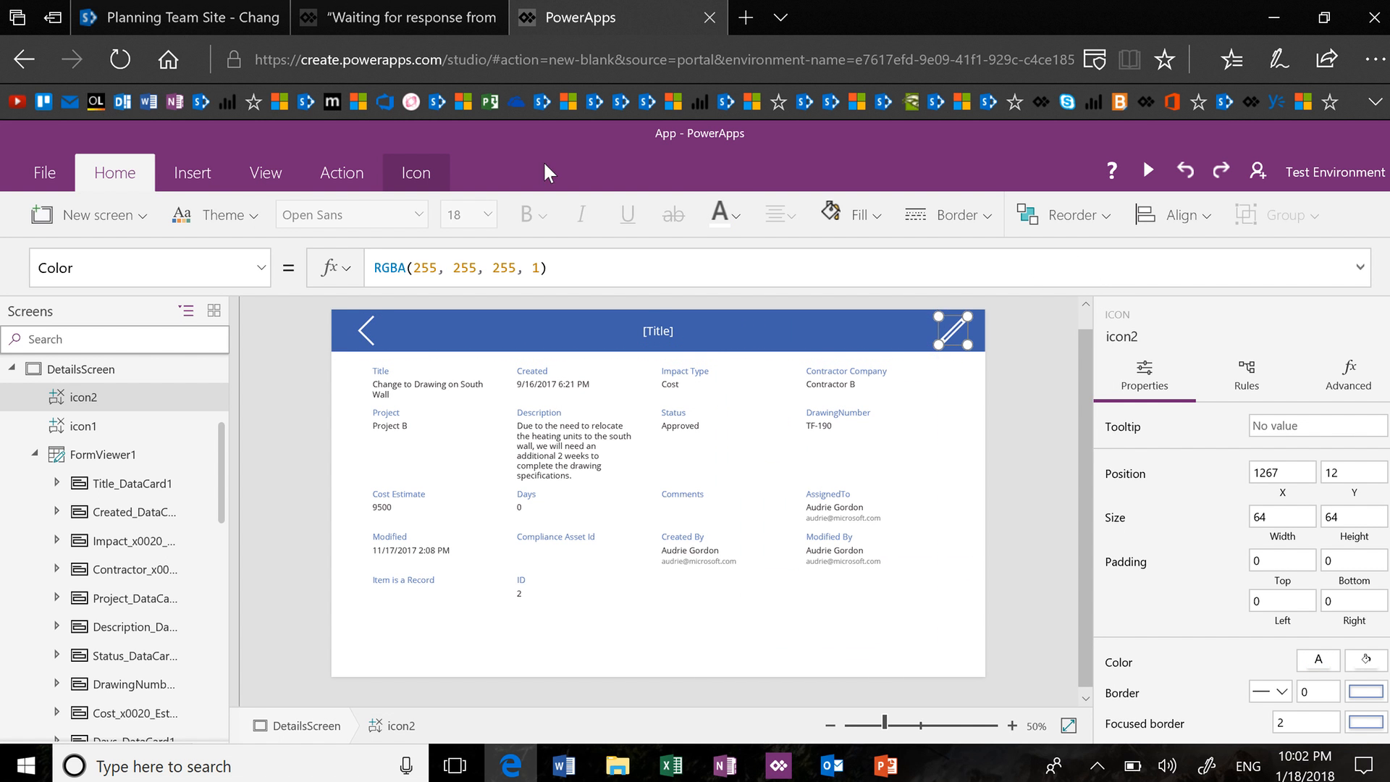
Make the pencil icon's OnSelect navigate to EditFormScreen with the Fade transition, and check the formula
{"action": "left_click", "coordinate": [347, 175]}
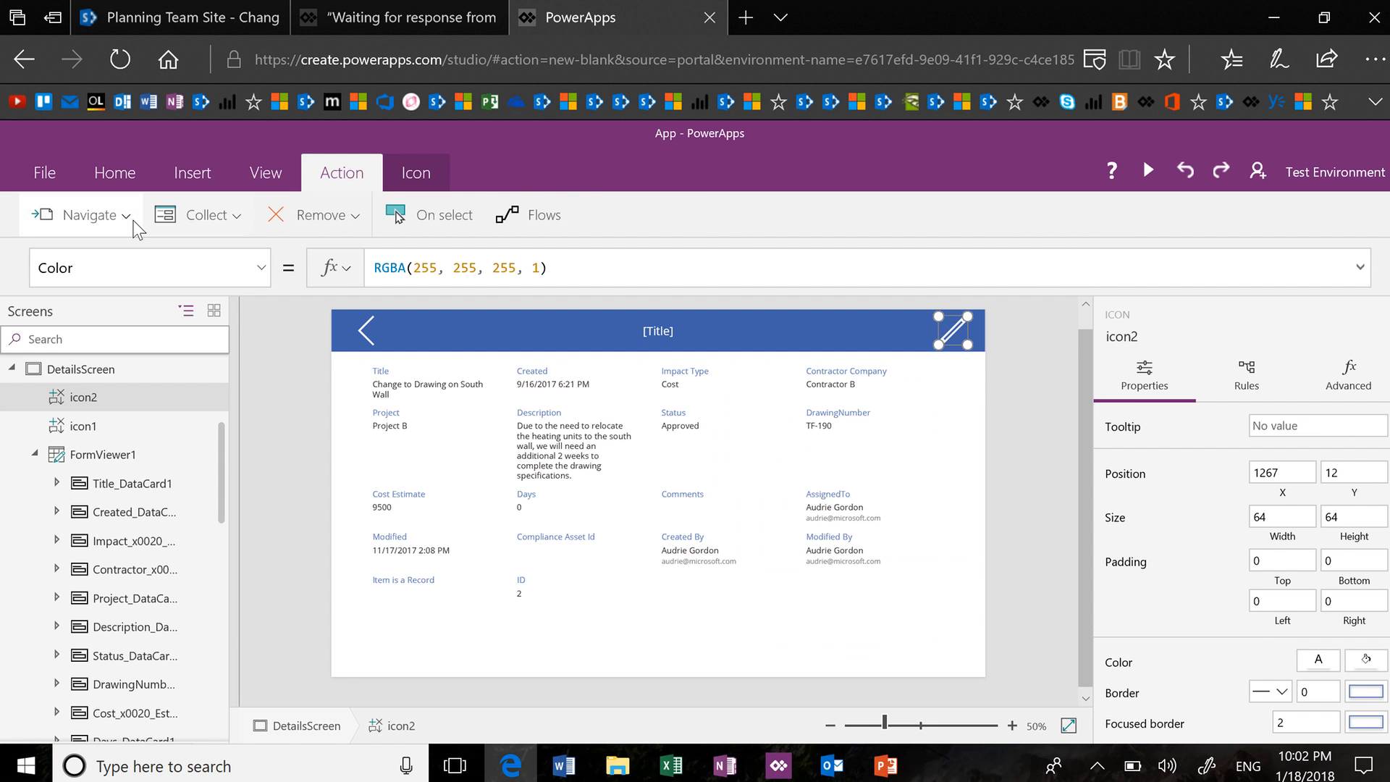
{"action": "left_click", "coordinate": [133, 221]}
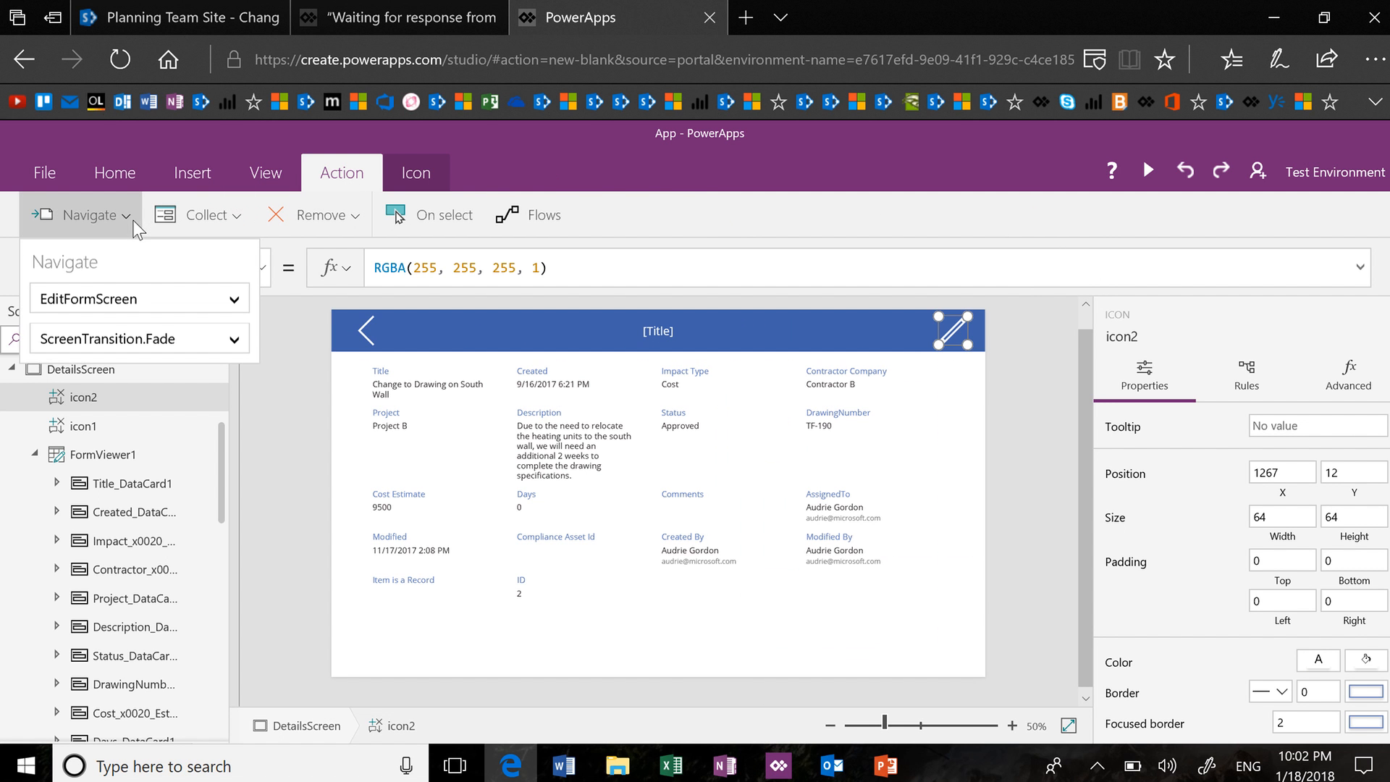
{"action": "left_click", "coordinate": [178, 312]}
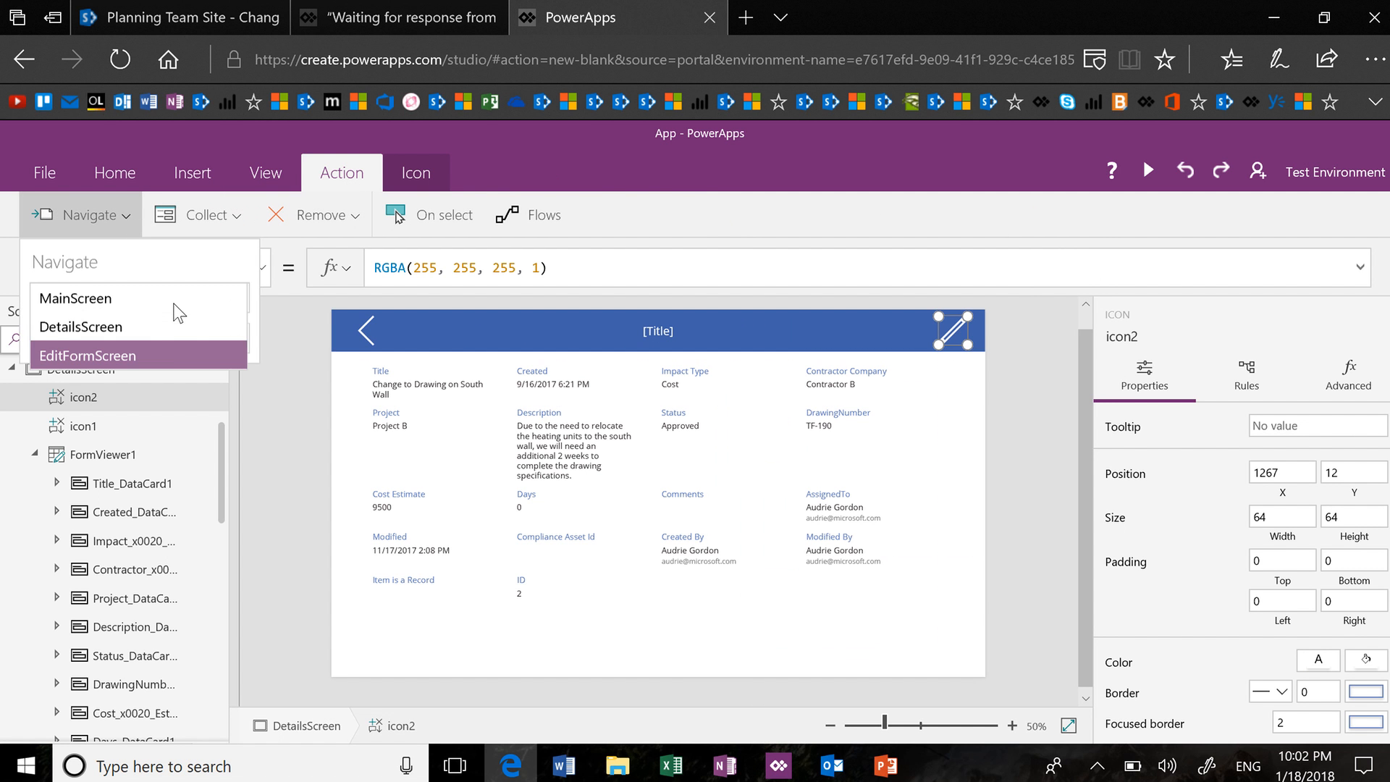
{"action": "left_click", "coordinate": [163, 355]}
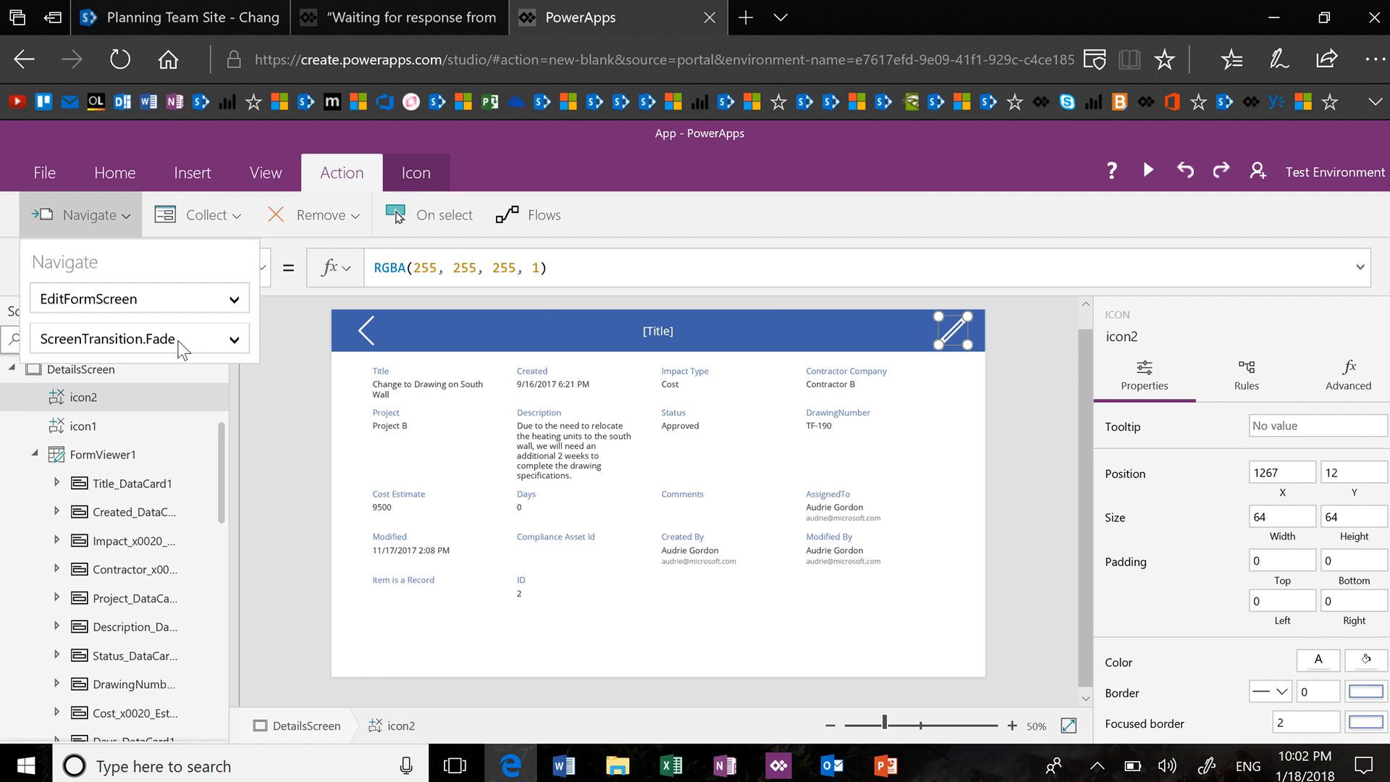
{"action": "right_click", "coordinate": [982, 375]}
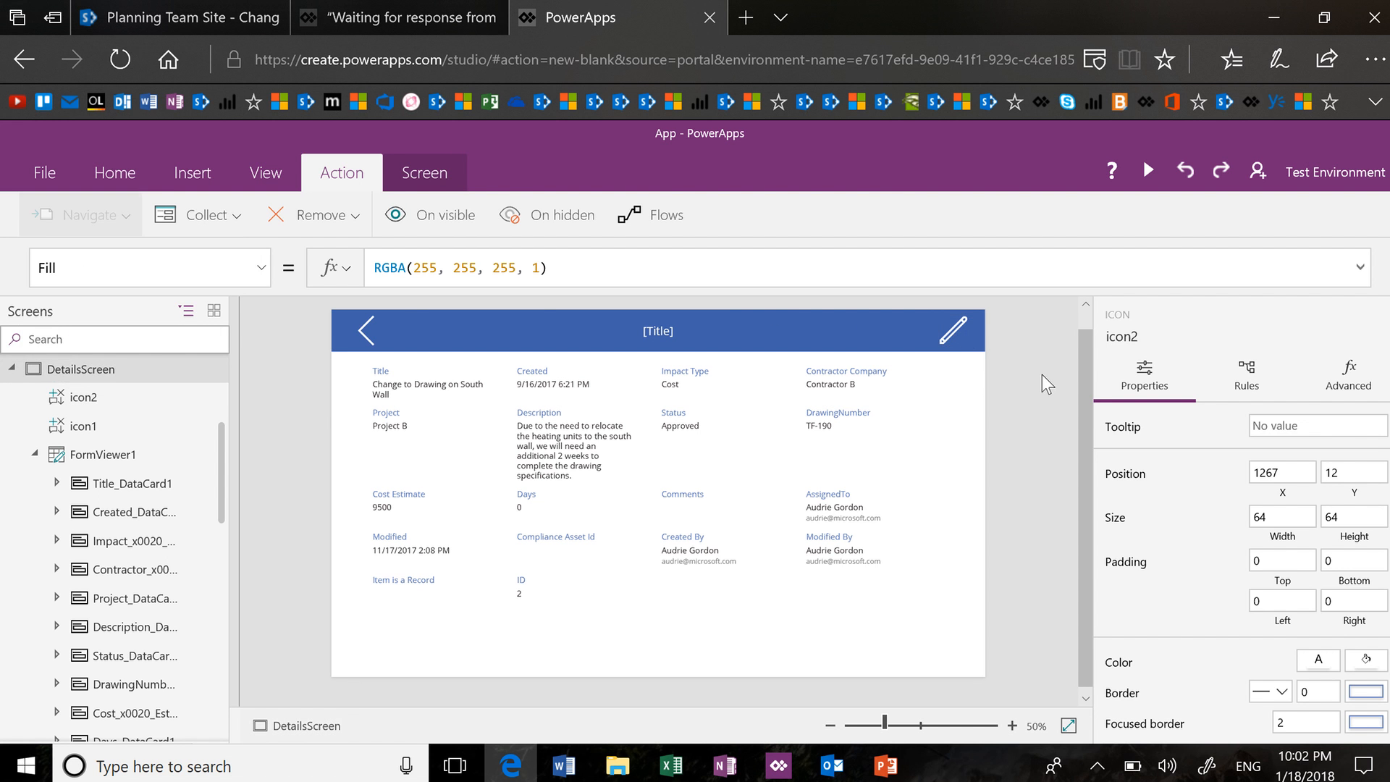
{"action": "left_click", "coordinate": [972, 346]}
{"action": "left_click", "coordinate": [959, 332]}
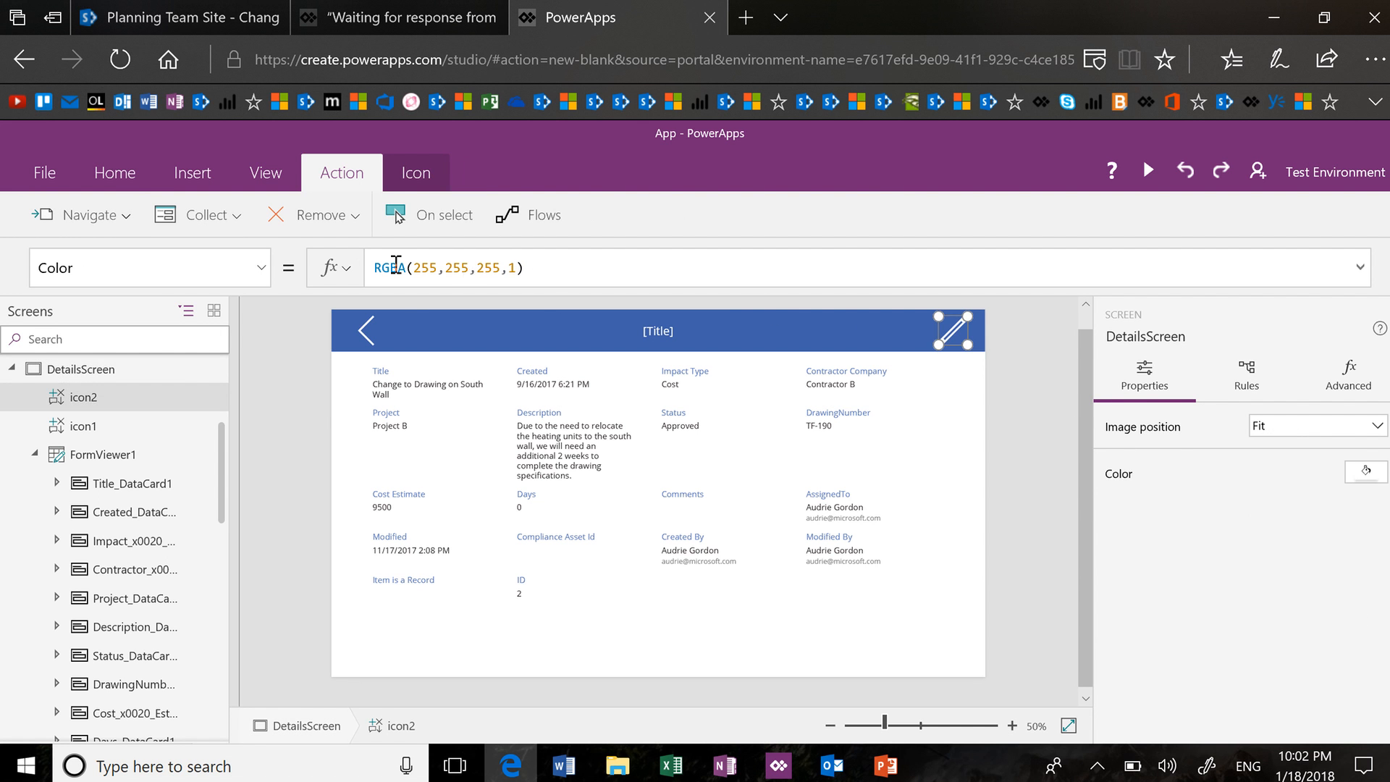
{"action": "left_click", "coordinate": [262, 268]}
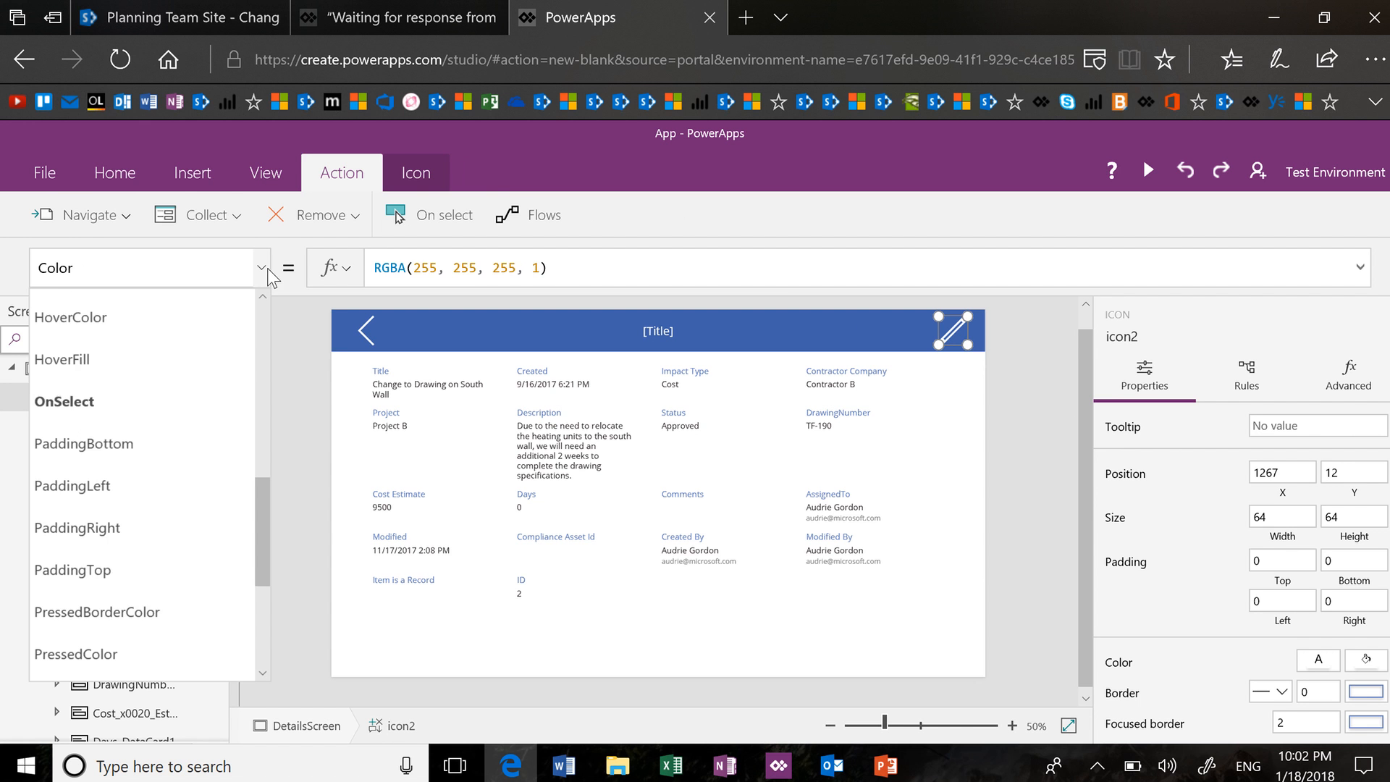
{"action": "left_click", "coordinate": [65, 401]}
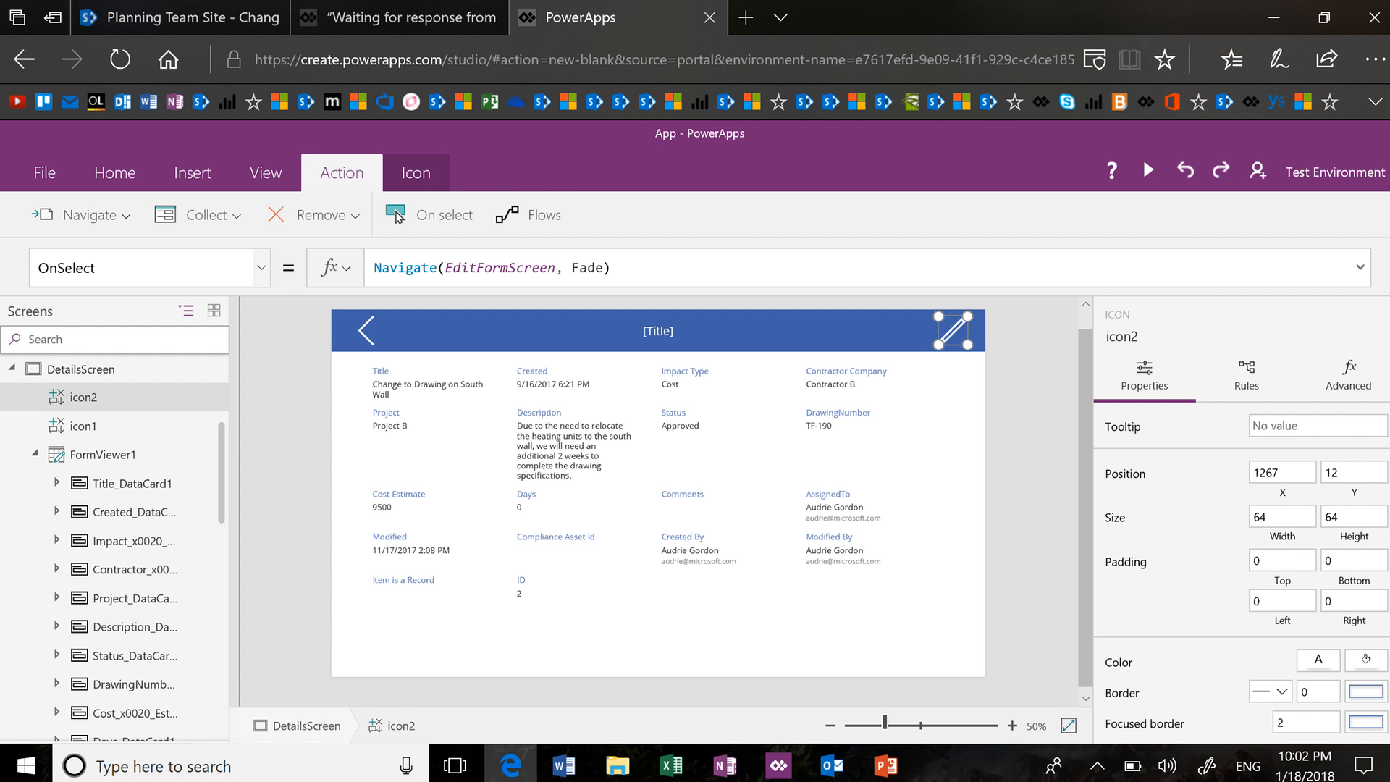
Set the OnSuccess property of Form1 on EditFormScreen to Back()
{"action": "scroll", "coordinate": [156, 494], "scroll_direction": "up", "scroll_amount": 3}
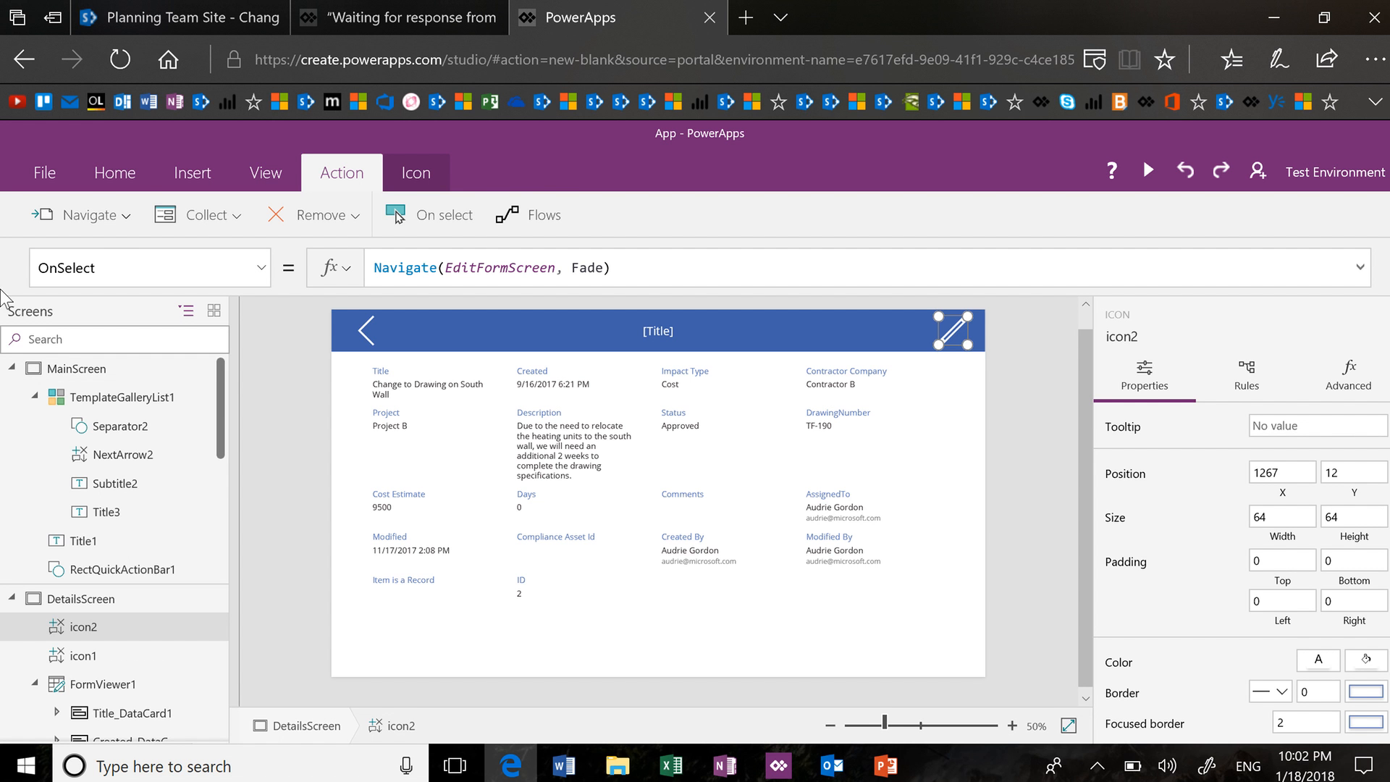
{"action": "scroll", "coordinate": [156, 494], "scroll_direction": "down", "scroll_amount": 5}
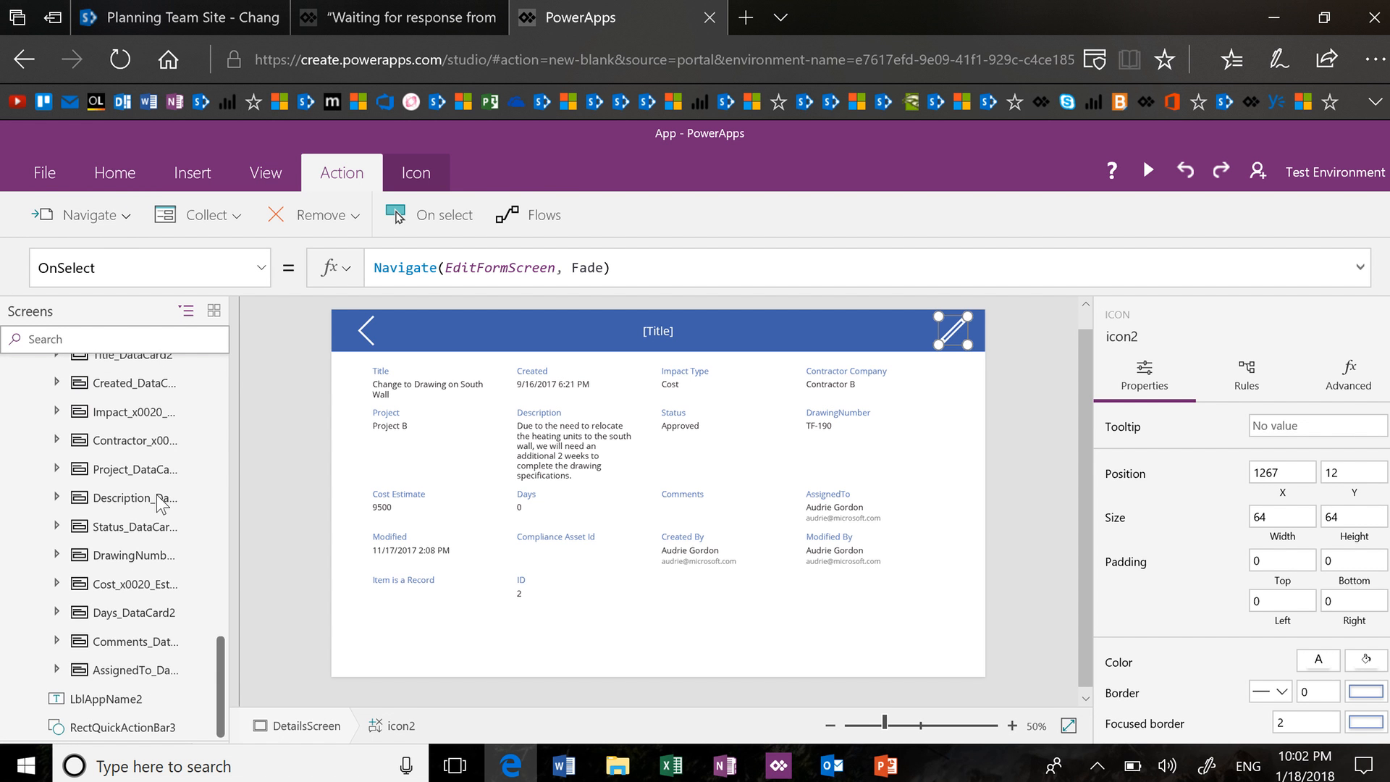
{"action": "scroll", "coordinate": [161, 502], "scroll_direction": "down", "scroll_amount": 3}
{"action": "scroll", "coordinate": [158, 496], "scroll_direction": "down", "scroll_amount": 5}
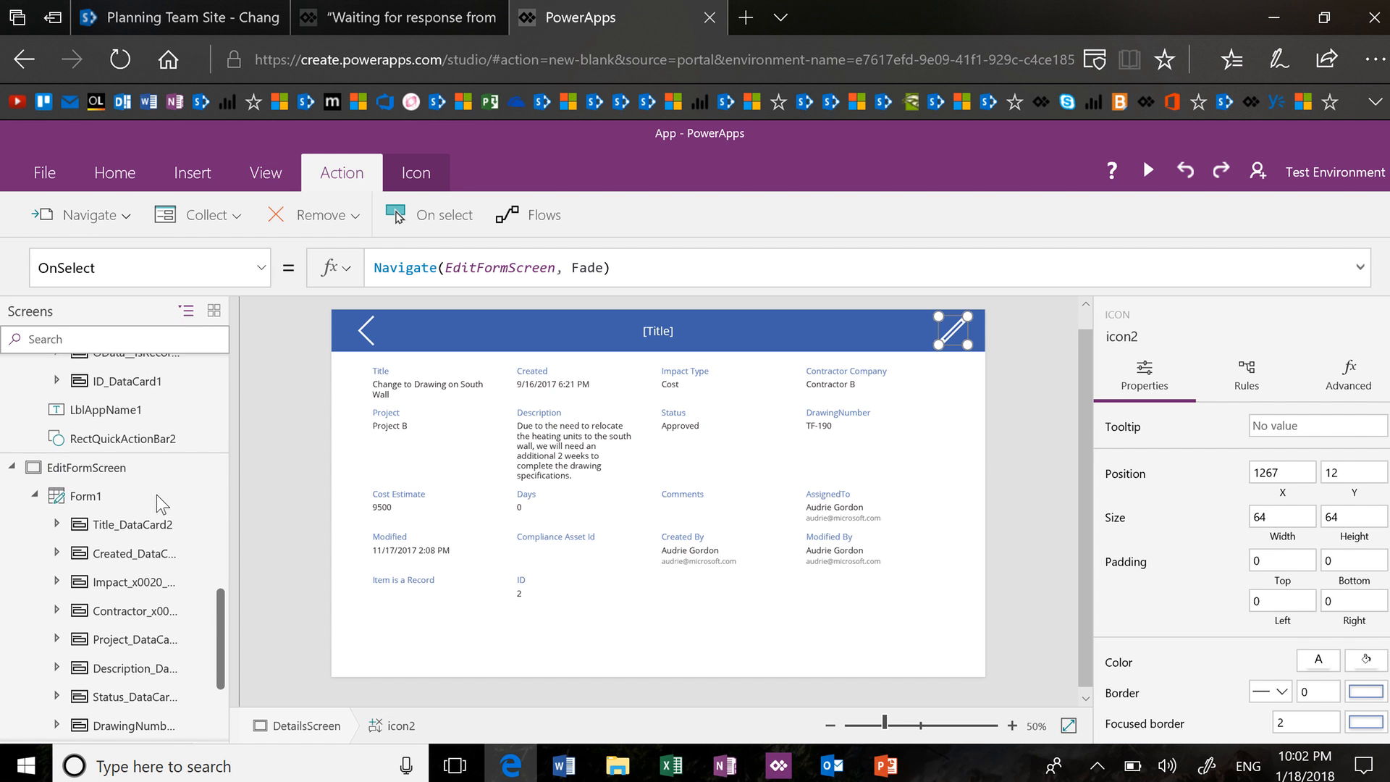
{"action": "left_click", "coordinate": [133, 476]}
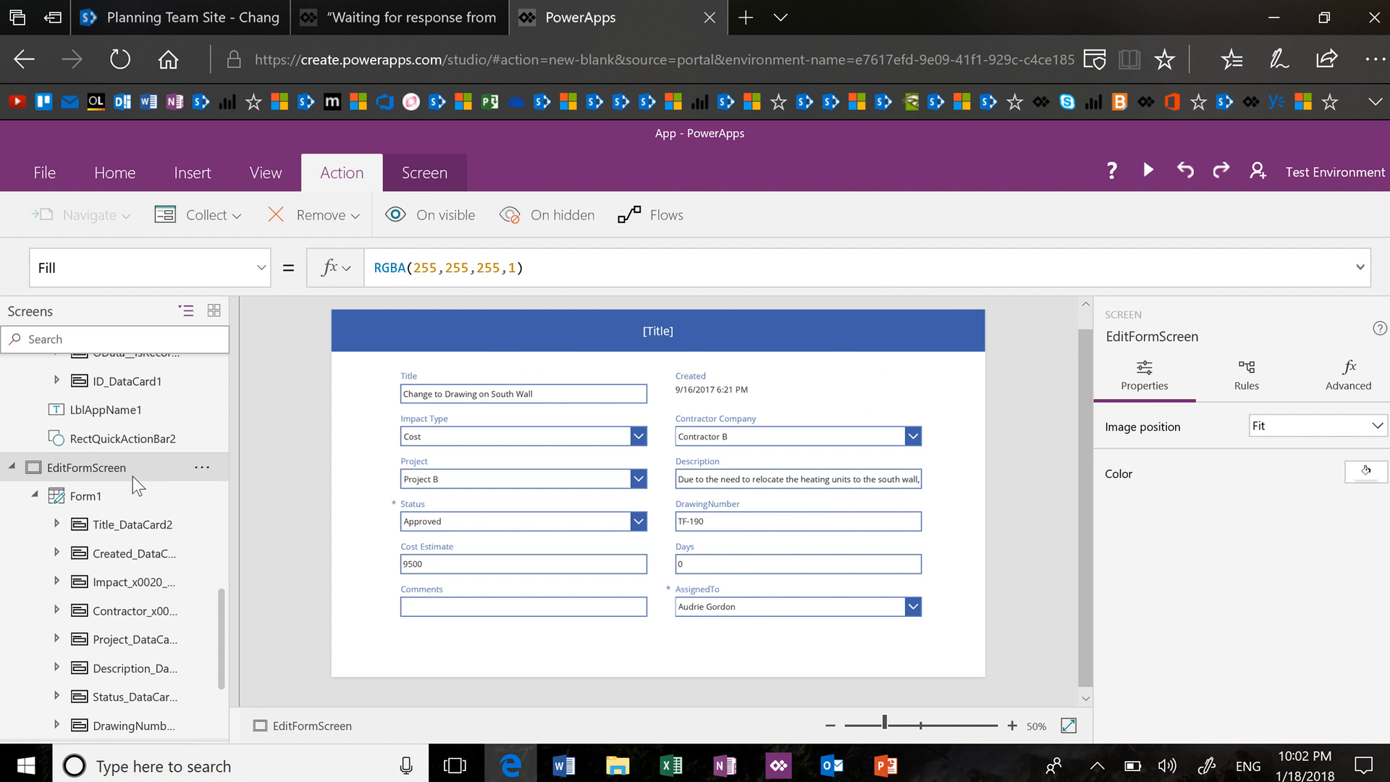
{"action": "left_click", "coordinate": [427, 635]}
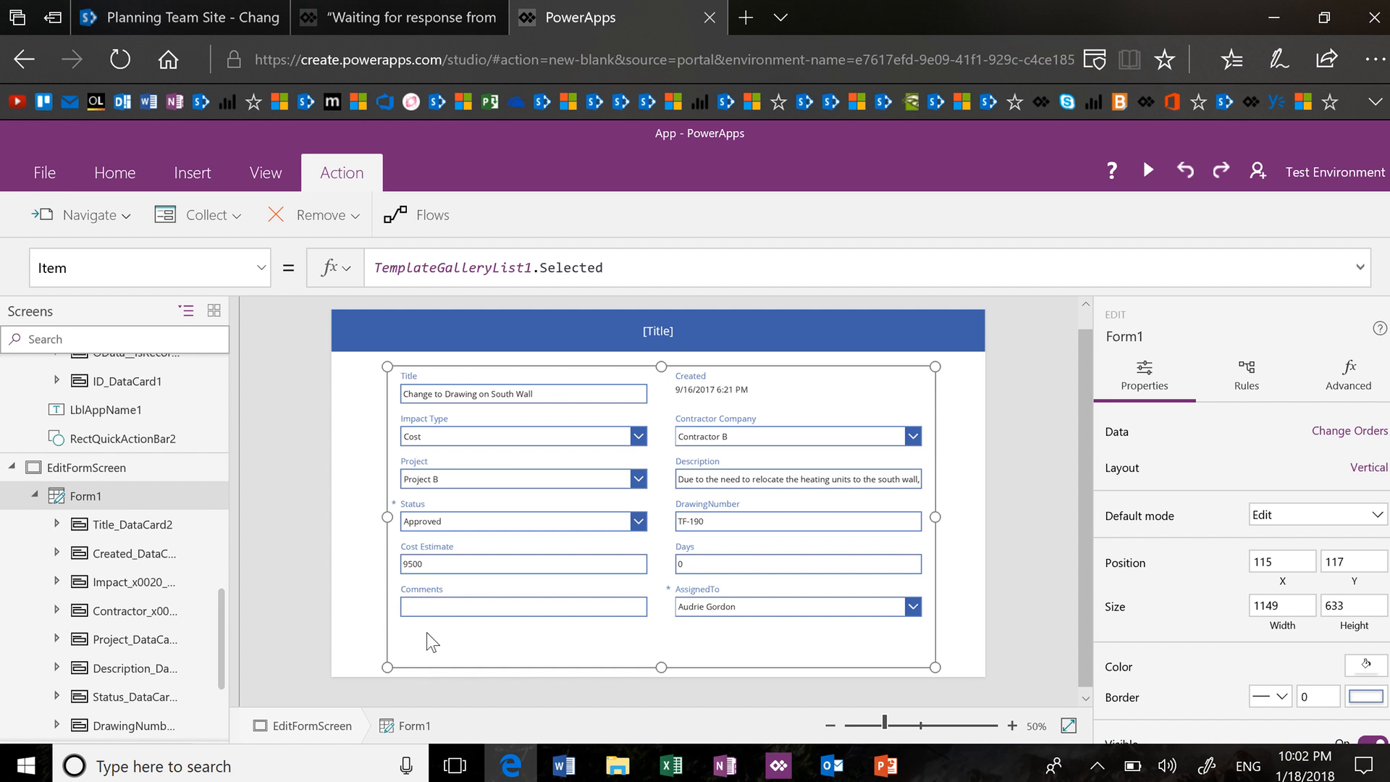
{"action": "left_click", "coordinate": [262, 268]}
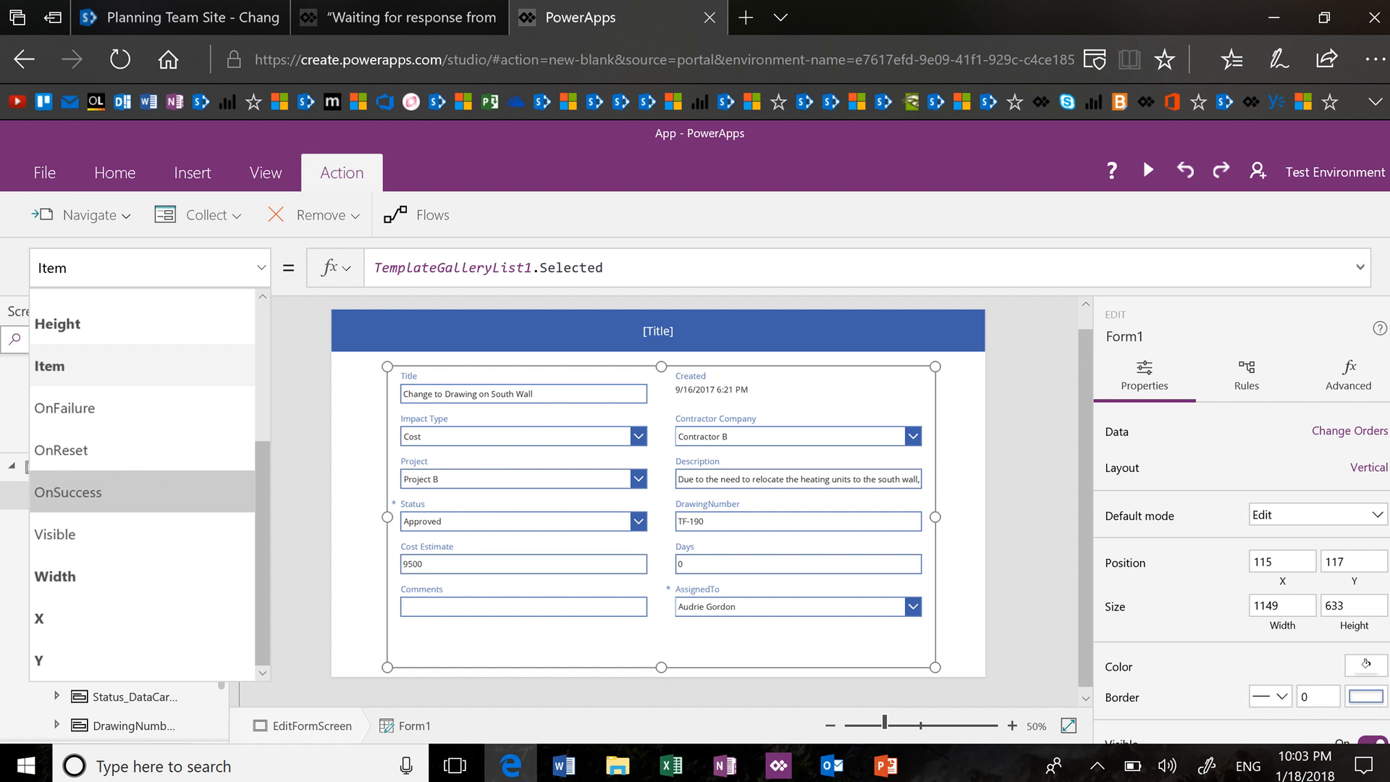
{"action": "left_click", "coordinate": [68, 492]}
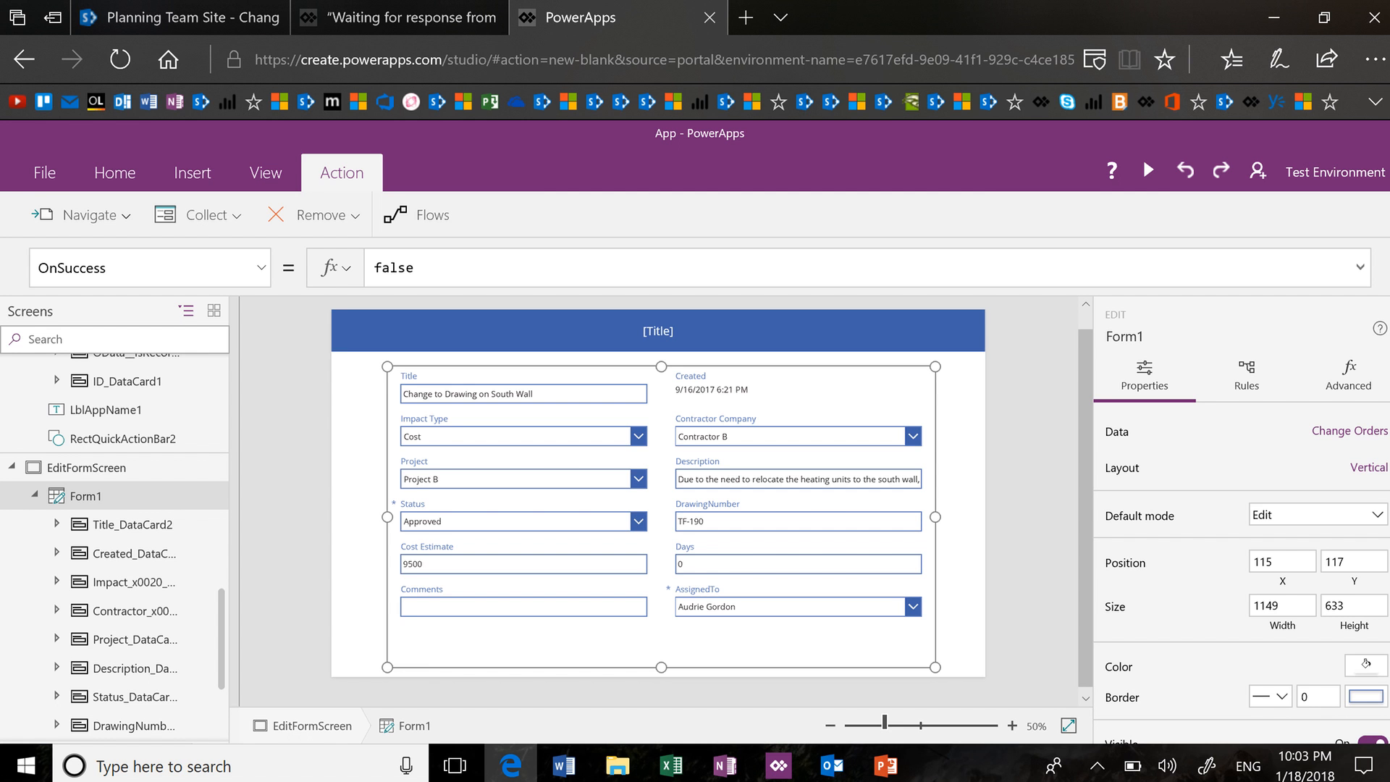
{"action": "left_click", "coordinate": [500, 267]}
{"action": "key", "text": "BackSpace"}
{"action": "key", "text": "BackSpace"}
{"action": "key", "text": "BackSpace"}
{"action": "key", "text": "BackSpace"}
{"action": "key", "text": "BackSpace"}
{"action": "type", "text": "Back("}
{"action": "left_click", "coordinate": [1026, 452]}
Insert a Check icon on EditFormScreen, coloured white and placed at the right end of the title bar, at about X 1276, Y 24
{"action": "left_click", "coordinate": [192, 173]}
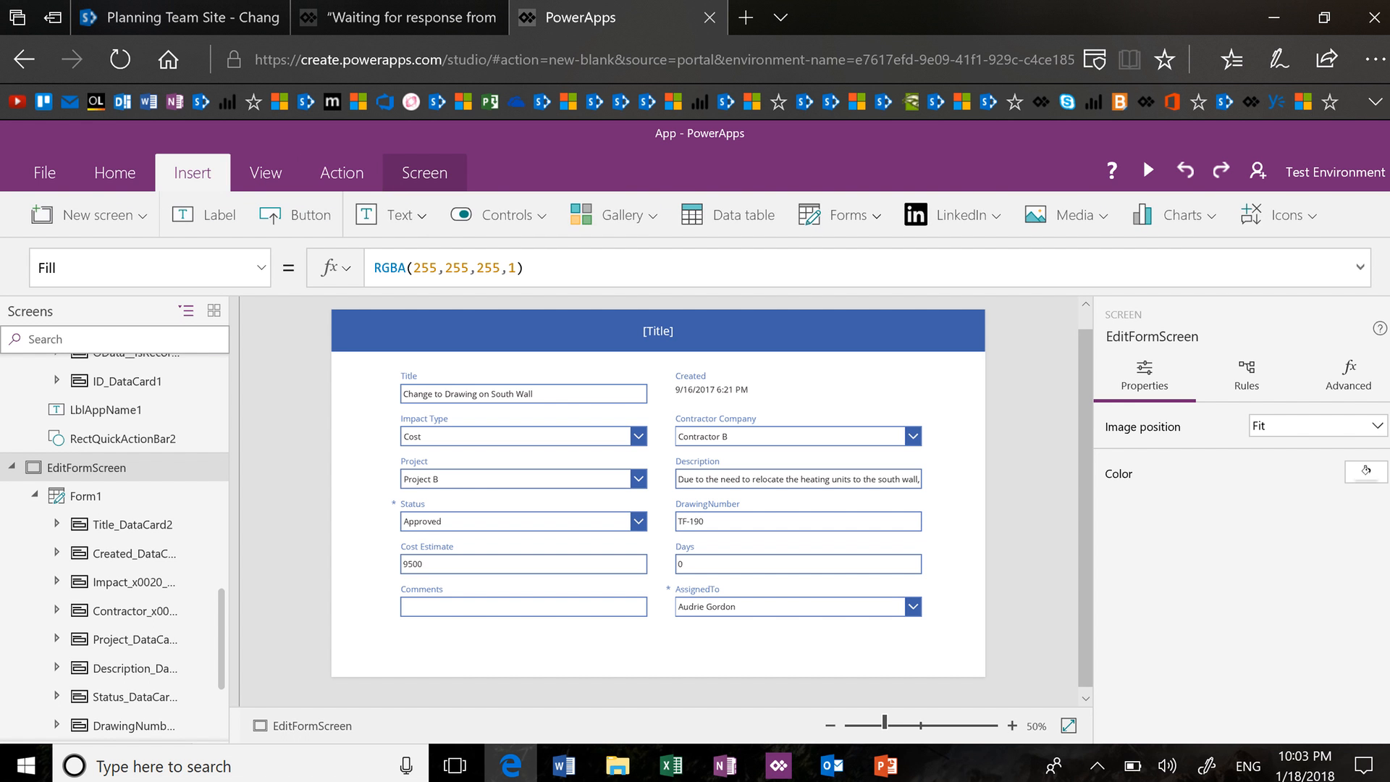
{"action": "left_click", "coordinate": [1278, 215]}
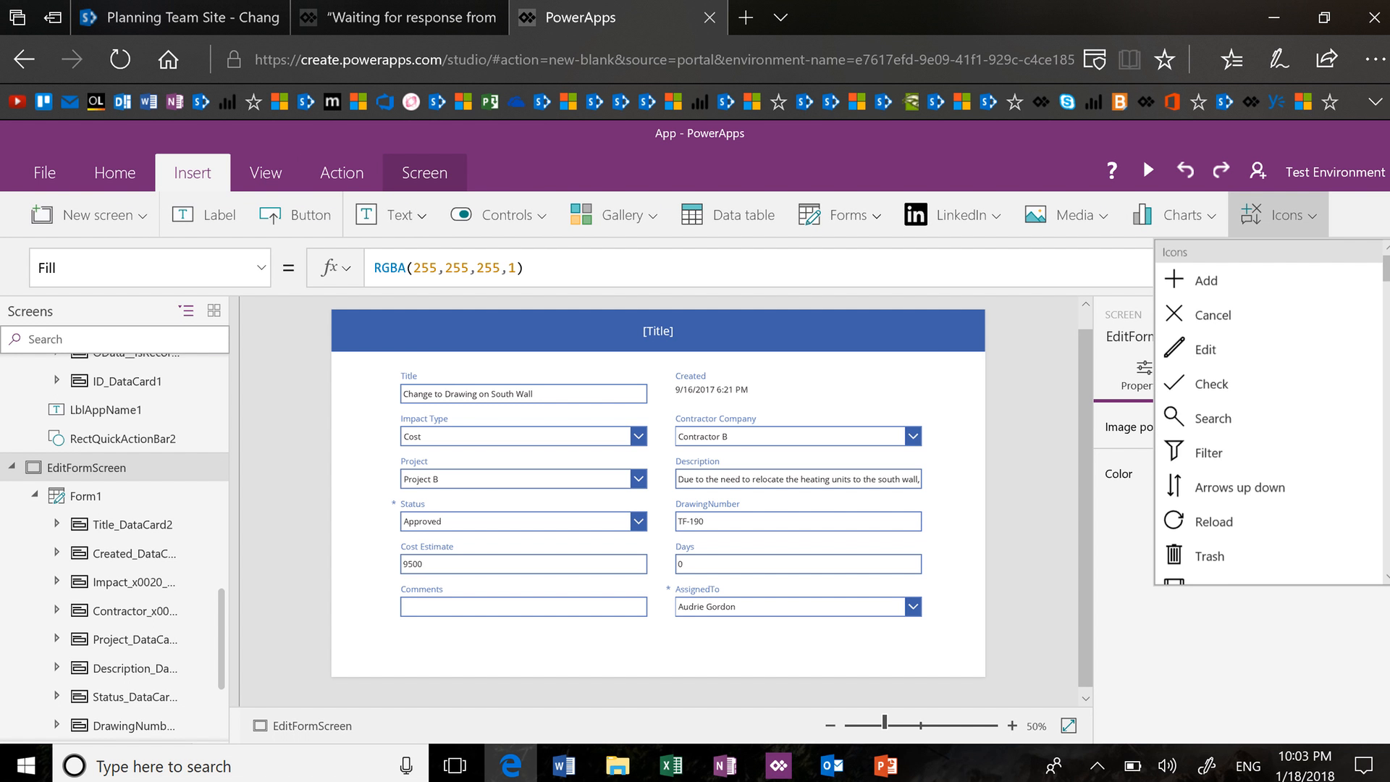
{"action": "left_click", "coordinate": [1212, 384]}
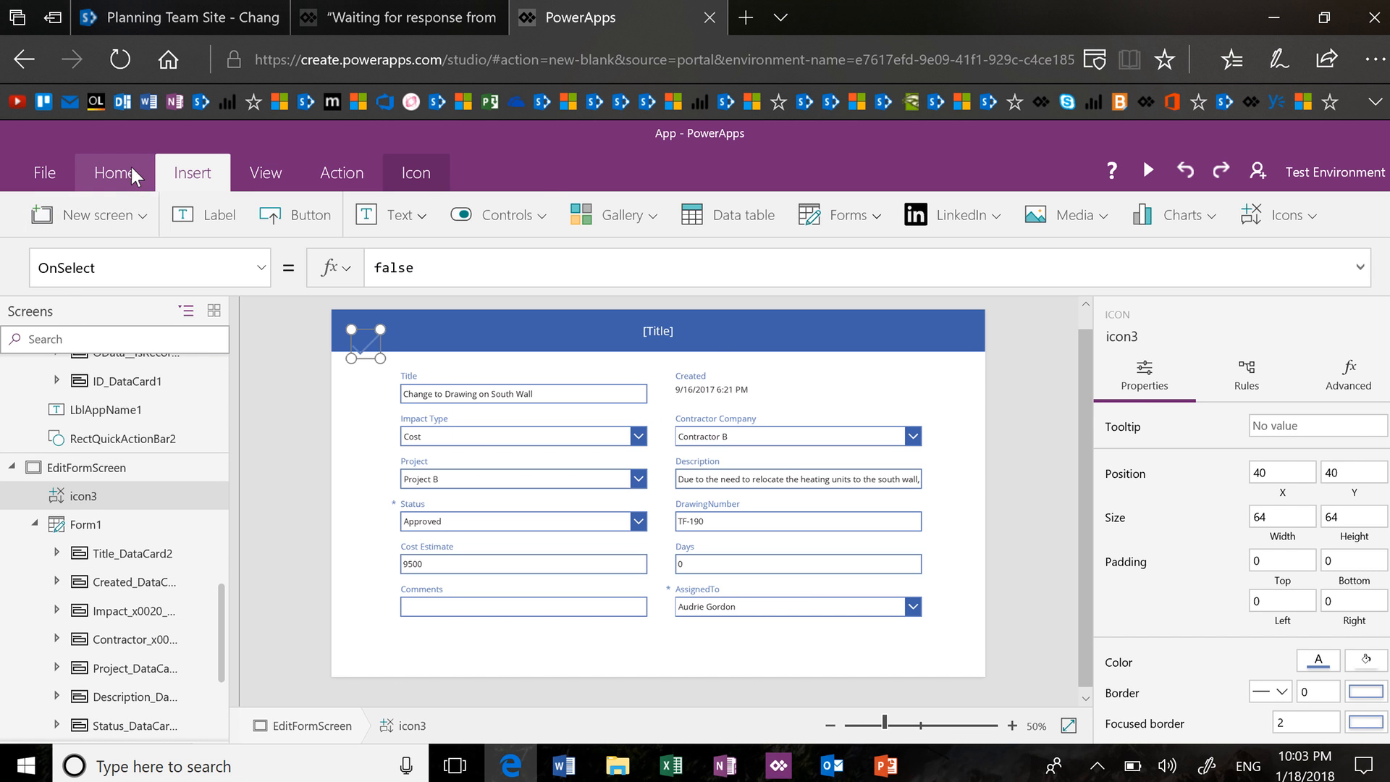
{"action": "left_click", "coordinate": [131, 168]}
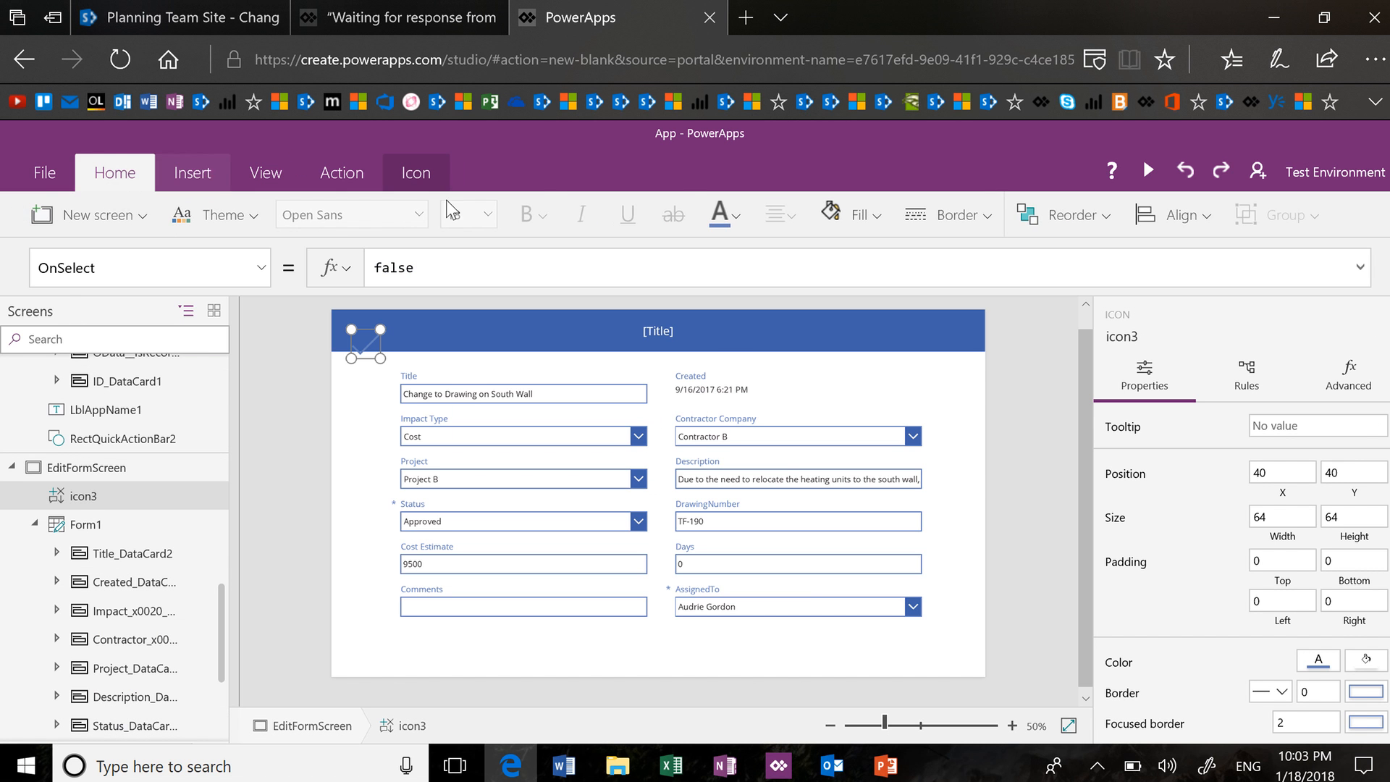
{"action": "left_click", "coordinate": [742, 216]}
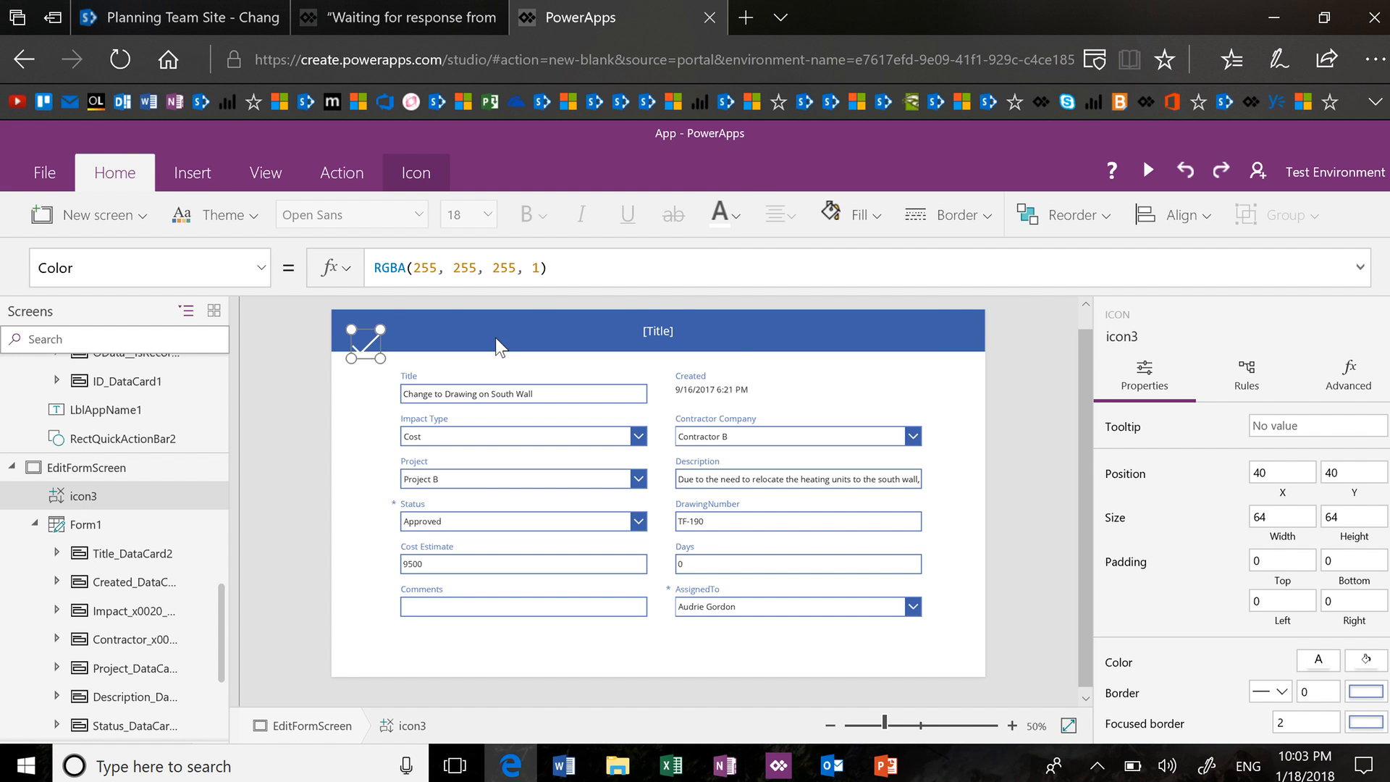
{"action": "left_click_drag", "start_coordinate": [371, 331], "coordinate": [962, 322]}
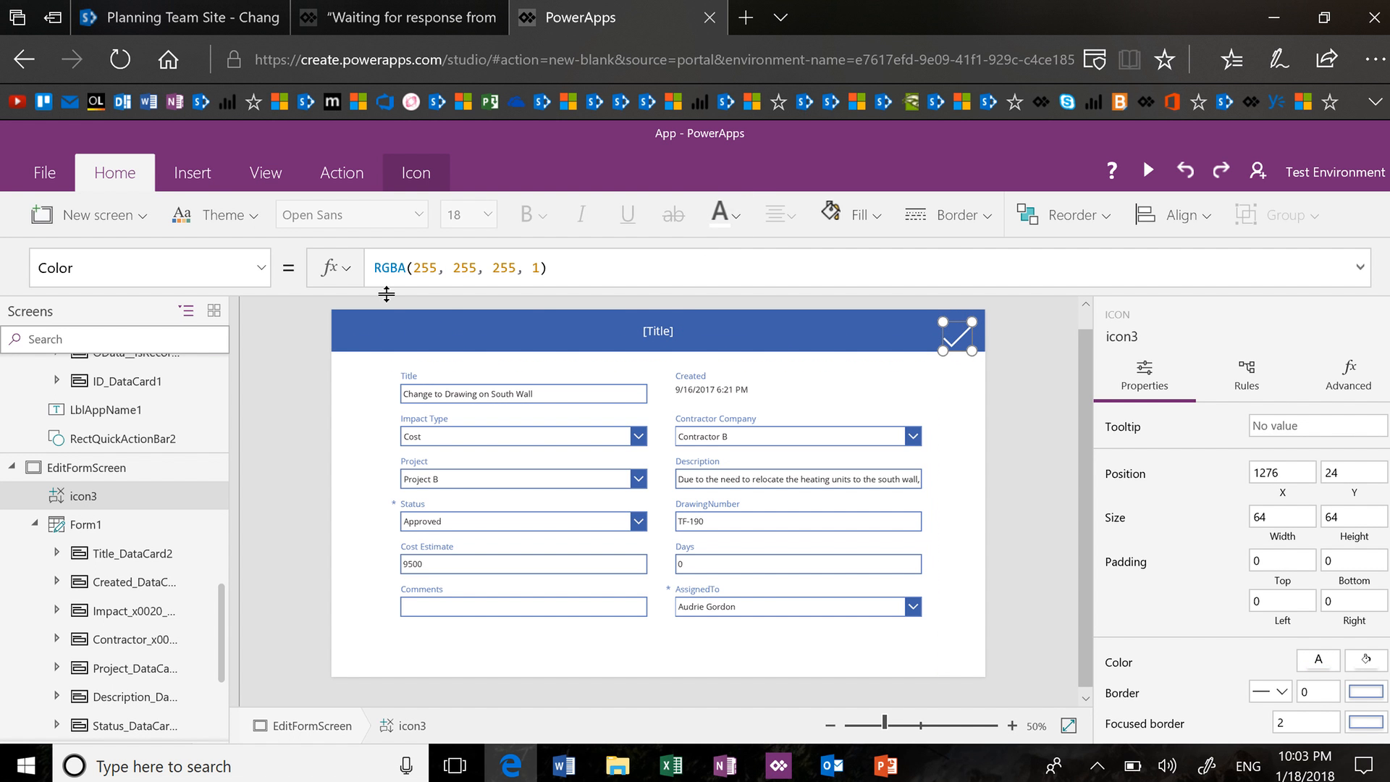
Set the check icon's OnSelect property to SubmitForm(Form1)
{"action": "left_click", "coordinate": [259, 280]}
{"action": "scroll", "coordinate": [171, 520], "scroll_direction": "down", "scroll_amount": 5}
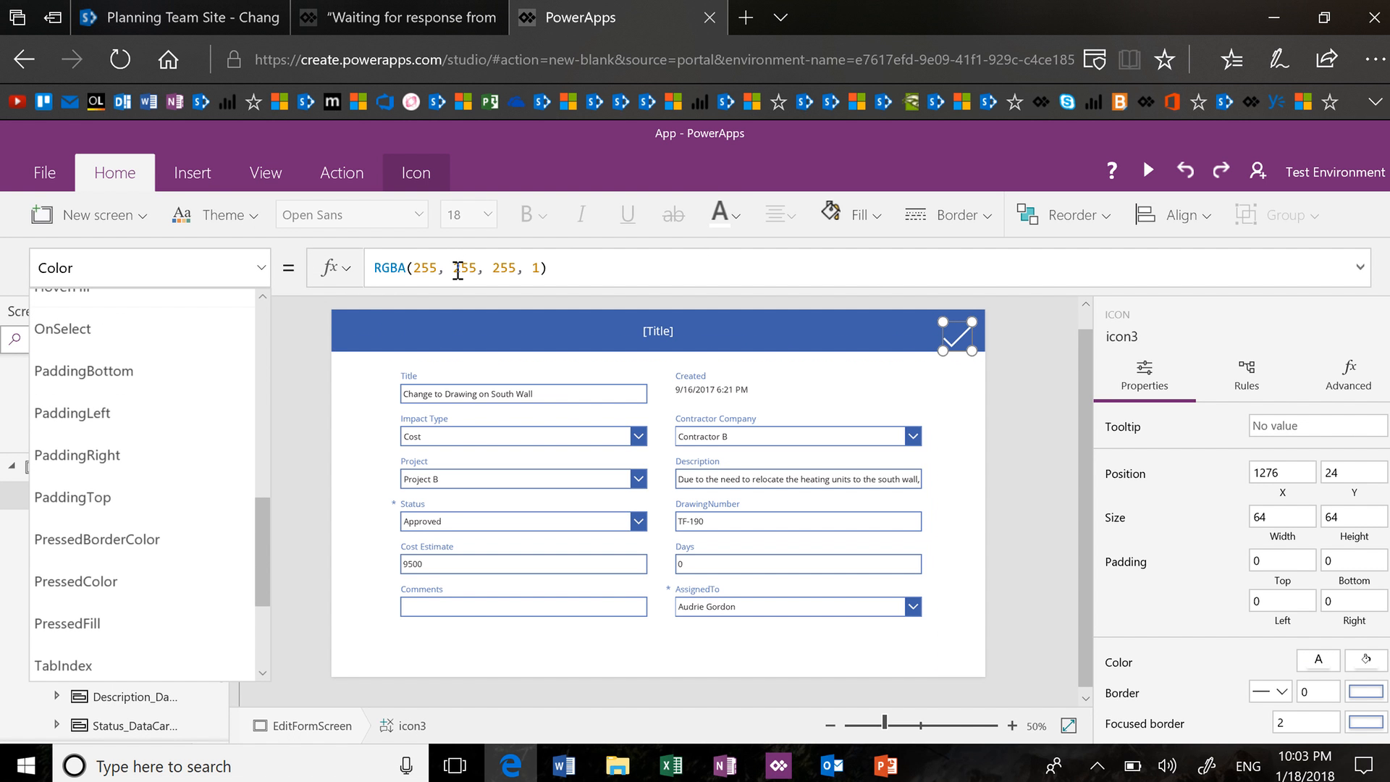
{"action": "left_click", "coordinate": [150, 333]}
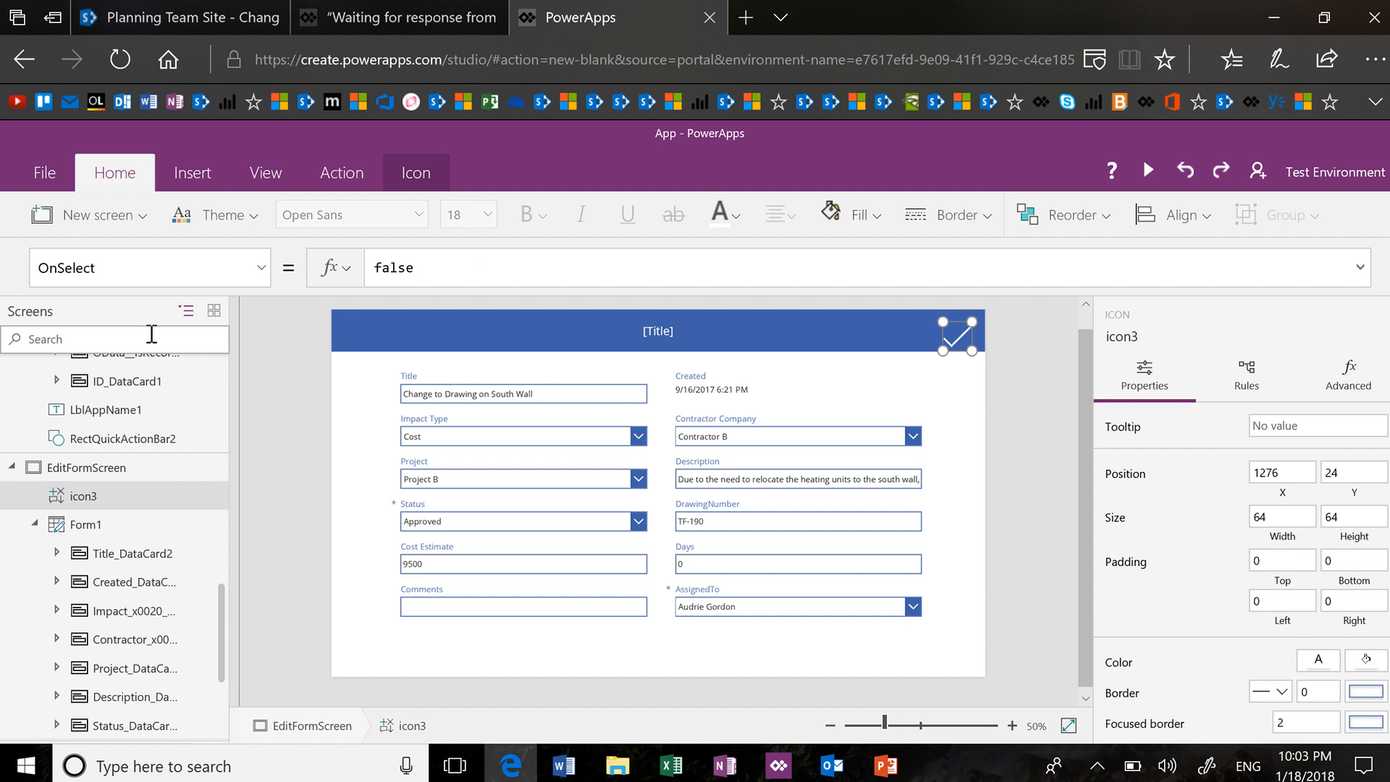
{"action": "double_click", "coordinate": [431, 272]}
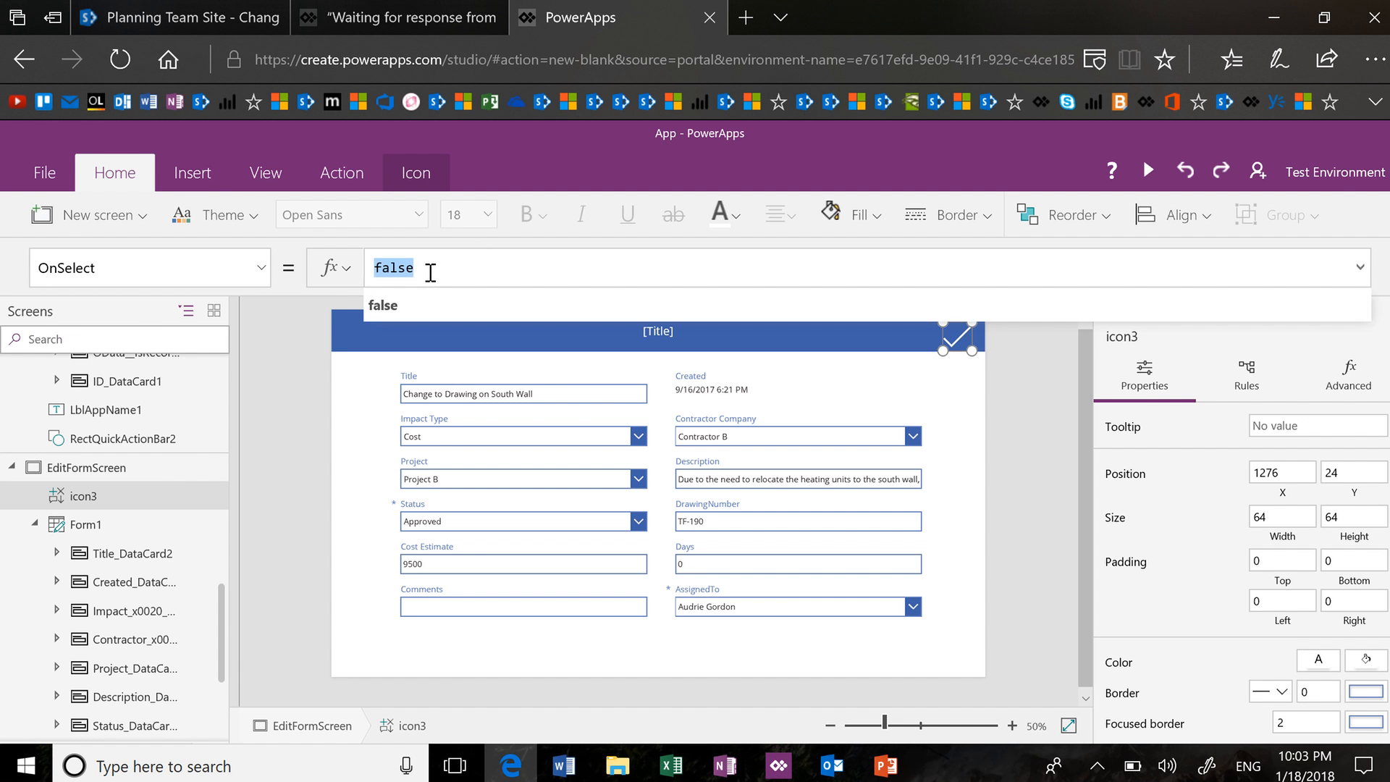
{"action": "type", "text": "Sub"}
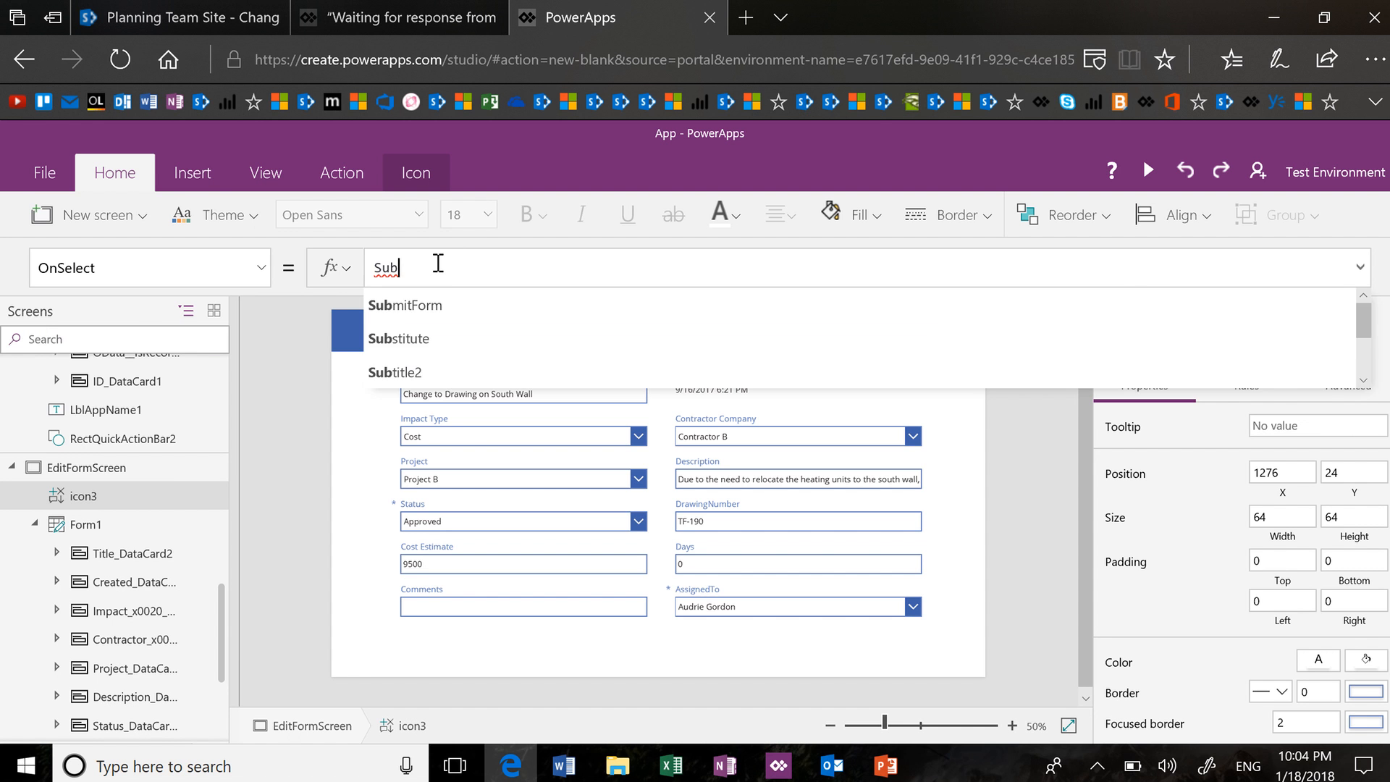
{"action": "type", "text": "mitForm"}
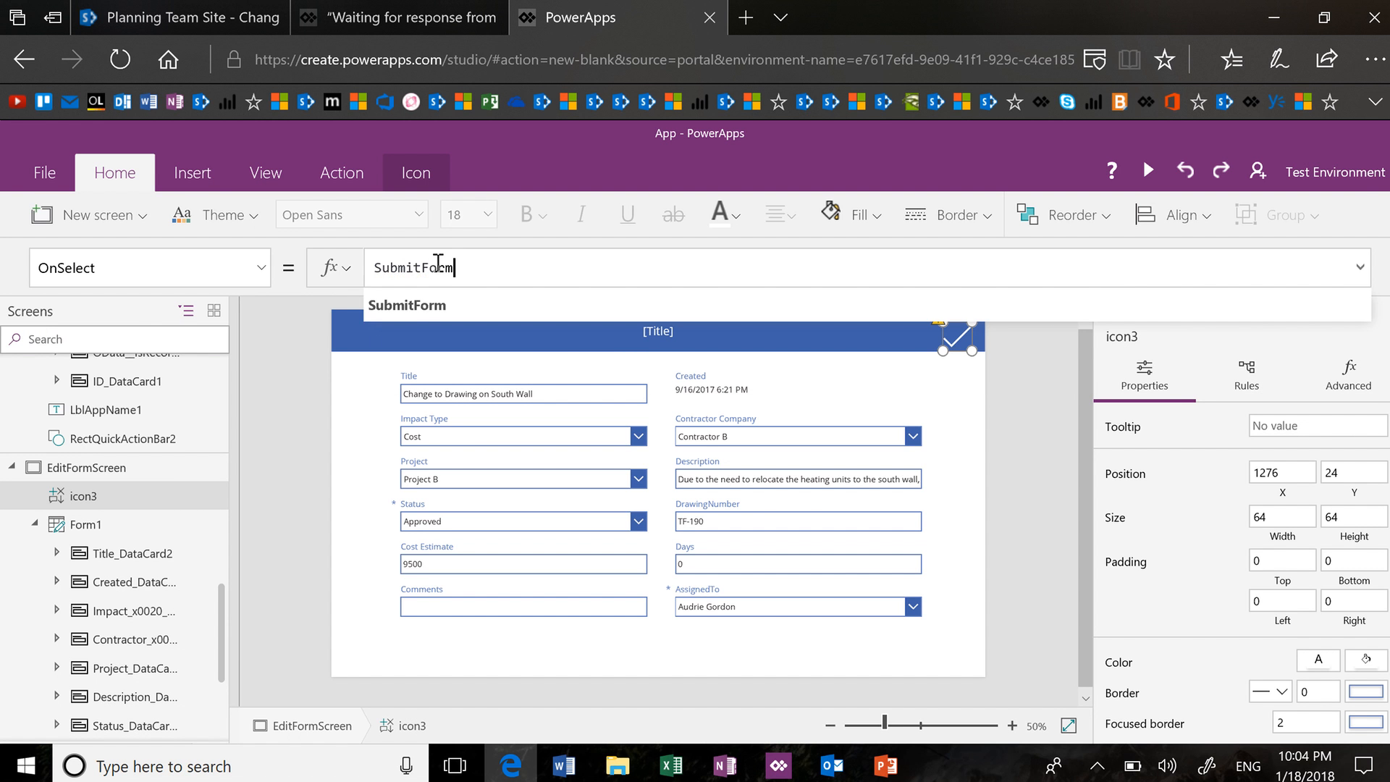
{"action": "type", "text": "()"}
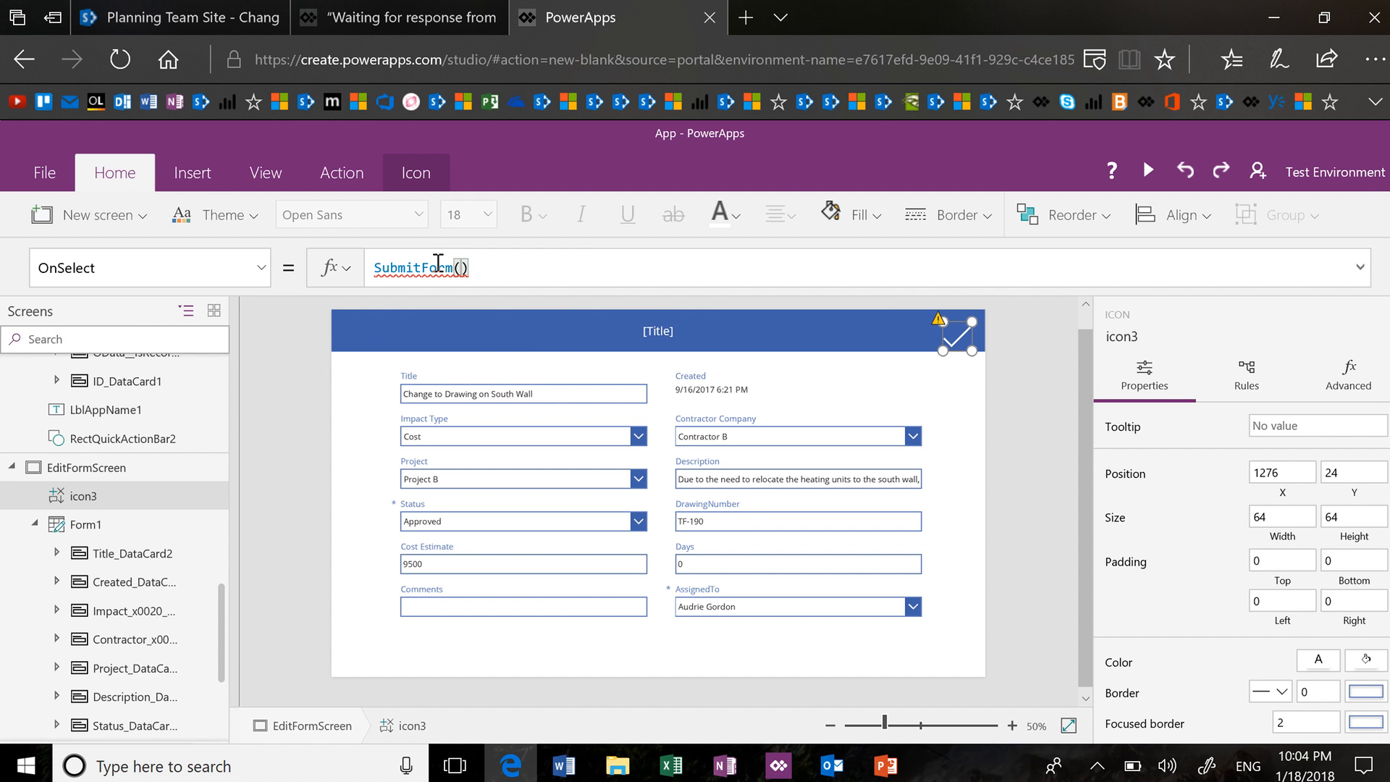
{"action": "type", "text": "Fo"}
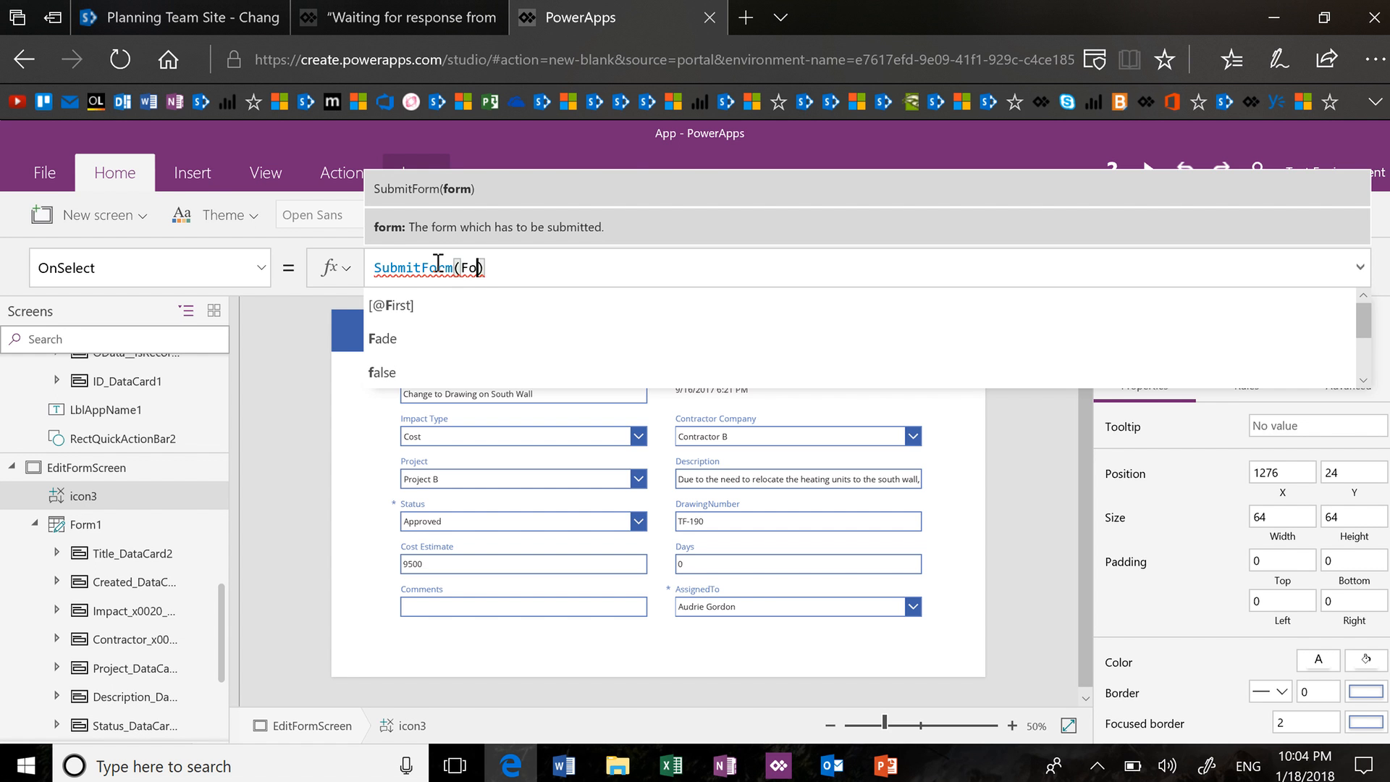
{"action": "type", "text": "rm1"}
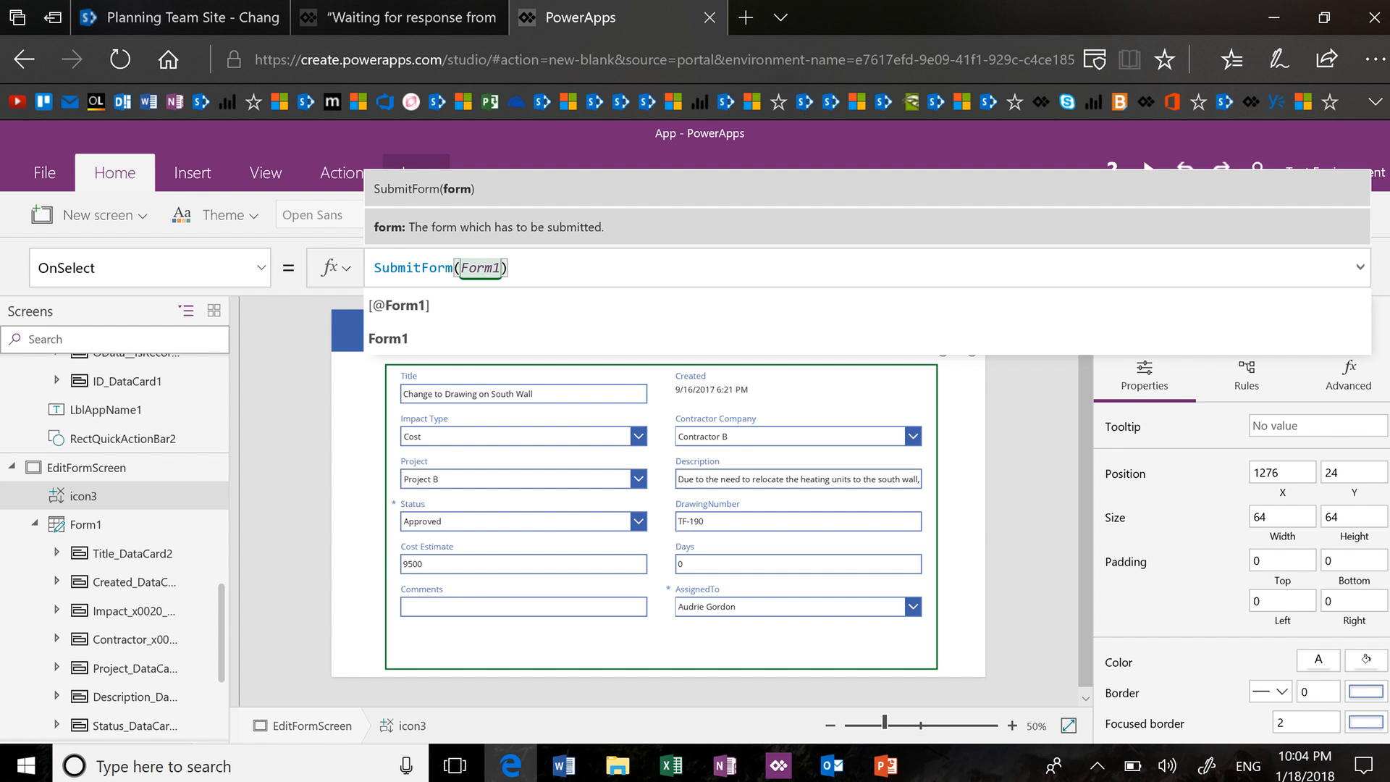
{"action": "key", "text": "Return"}
{"action": "key", "text": "Right"}
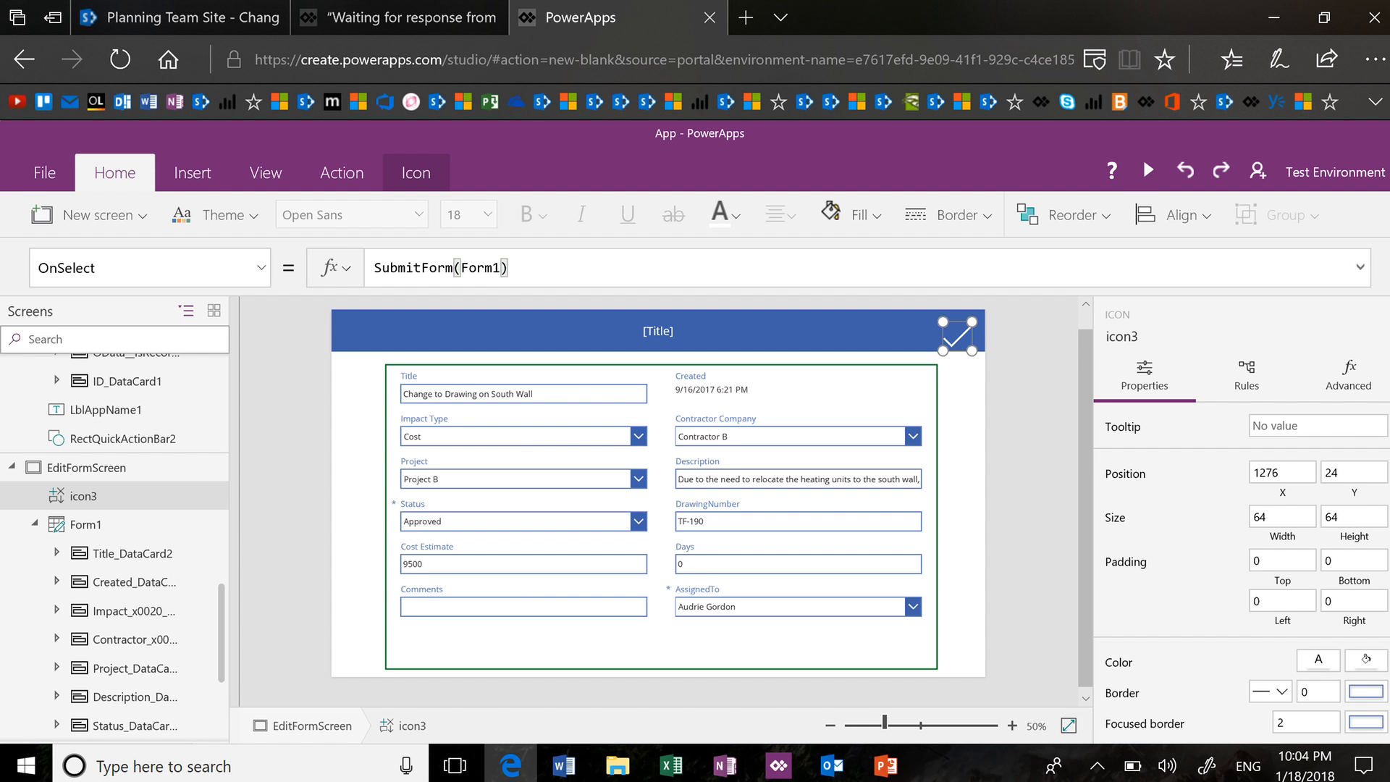
{"action": "left_click", "coordinate": [438, 263]}
Preview the app from MainScreen and open the details of the Additional Truck change order
{"action": "left_click_drag", "start_coordinate": [220, 632], "coordinate": [221, 404]}
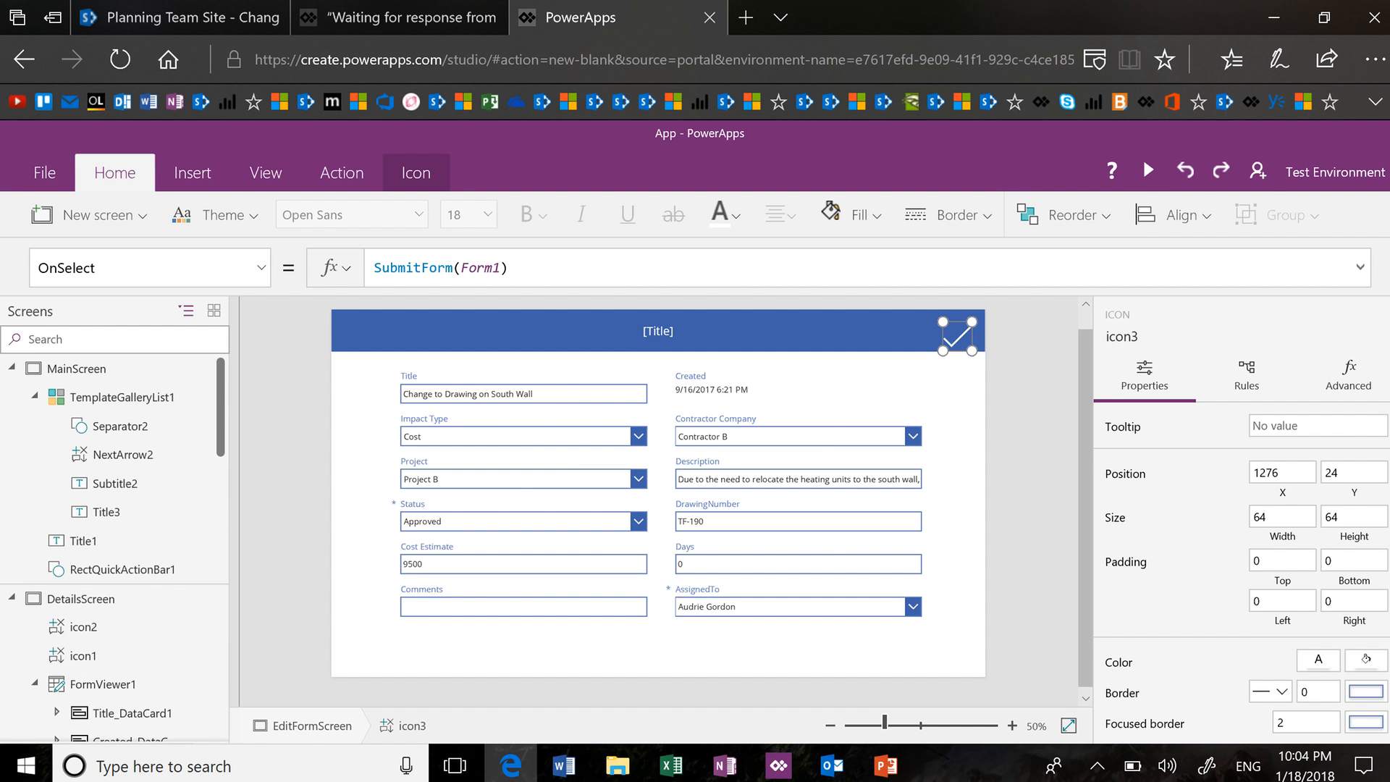
{"action": "left_click", "coordinate": [84, 628]}
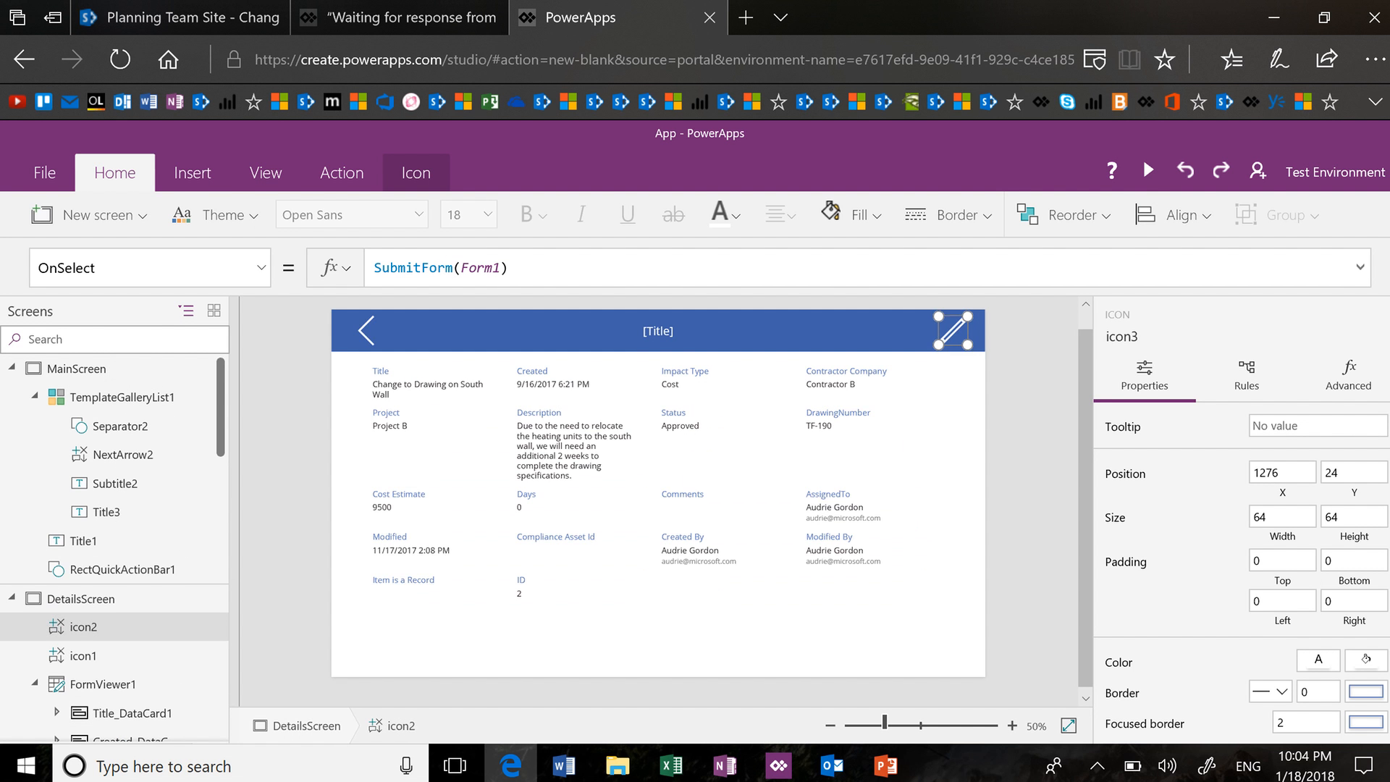
{"action": "left_click", "coordinate": [76, 368]}
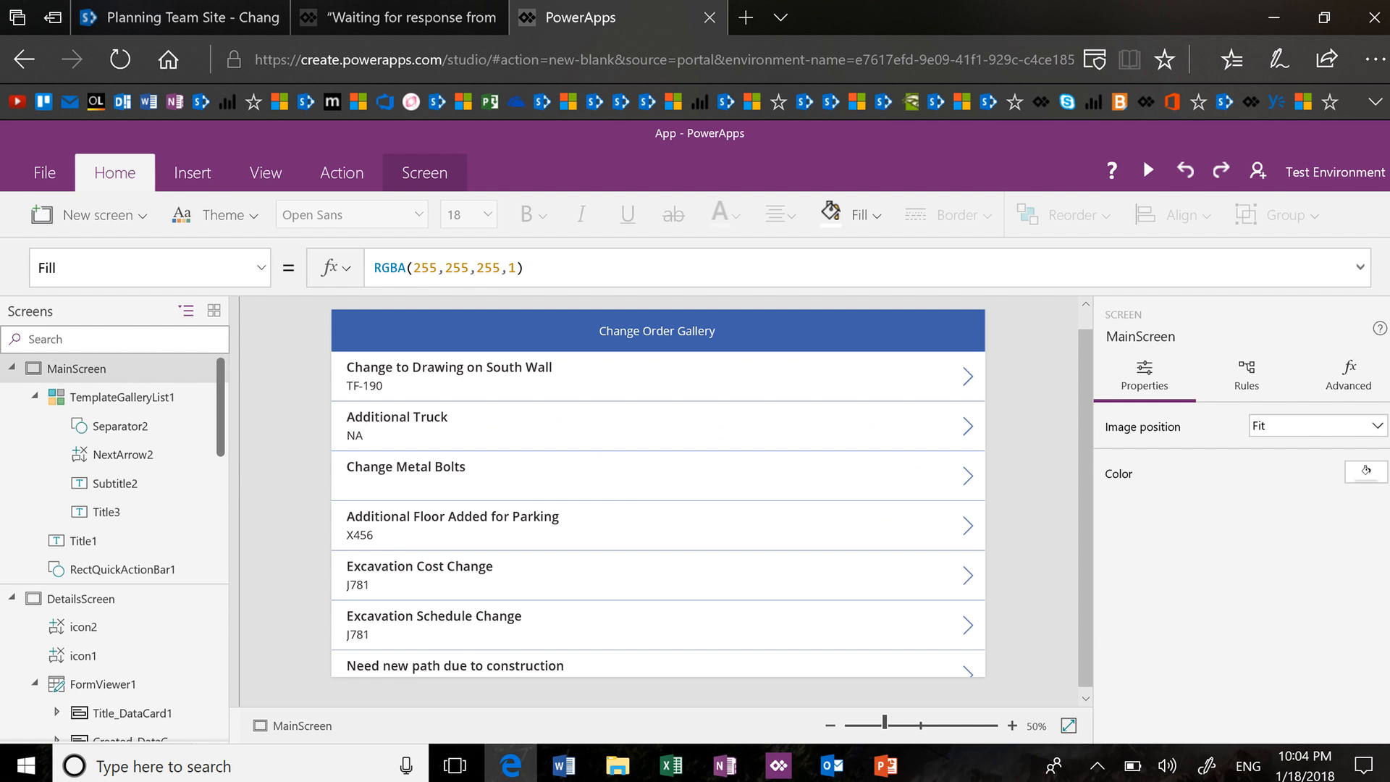
{"action": "key", "text": "F5"}
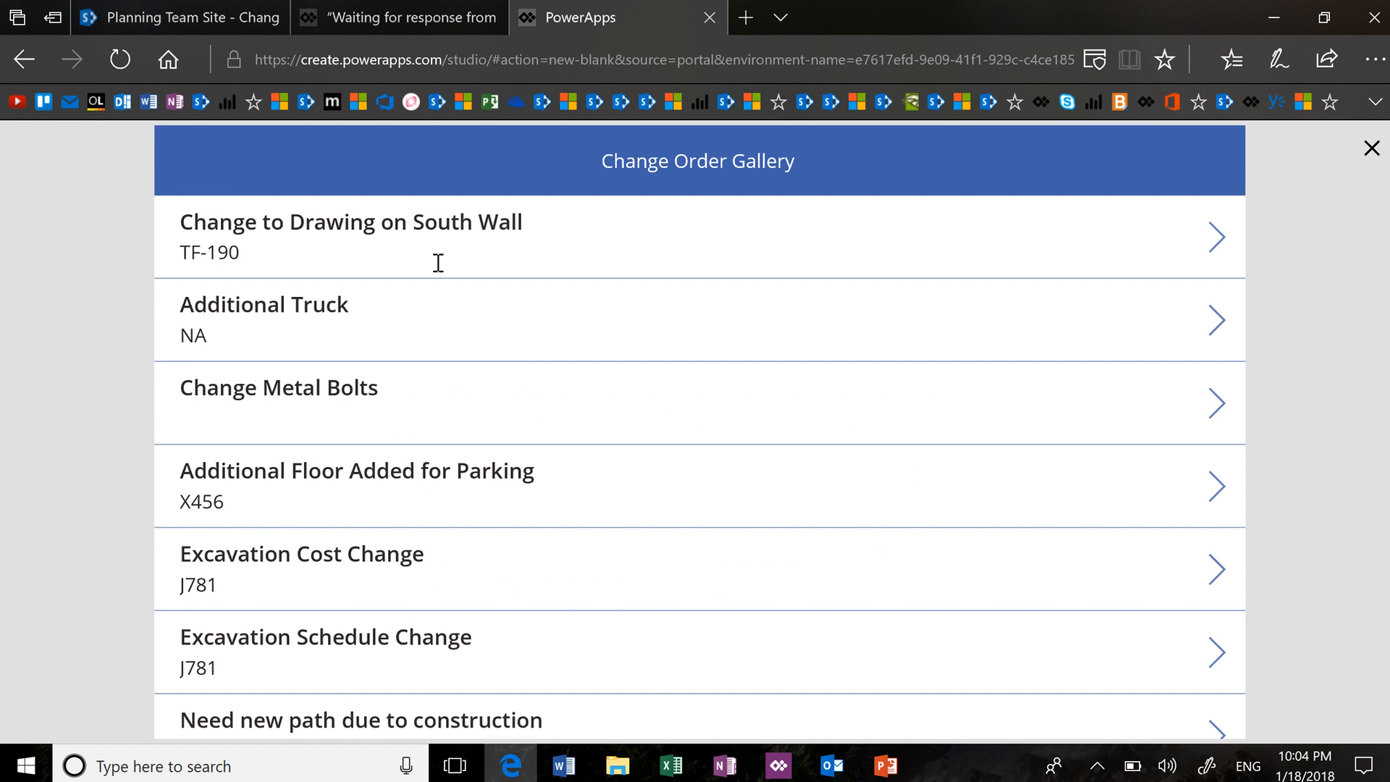
{"action": "left_click", "coordinate": [1217, 320]}
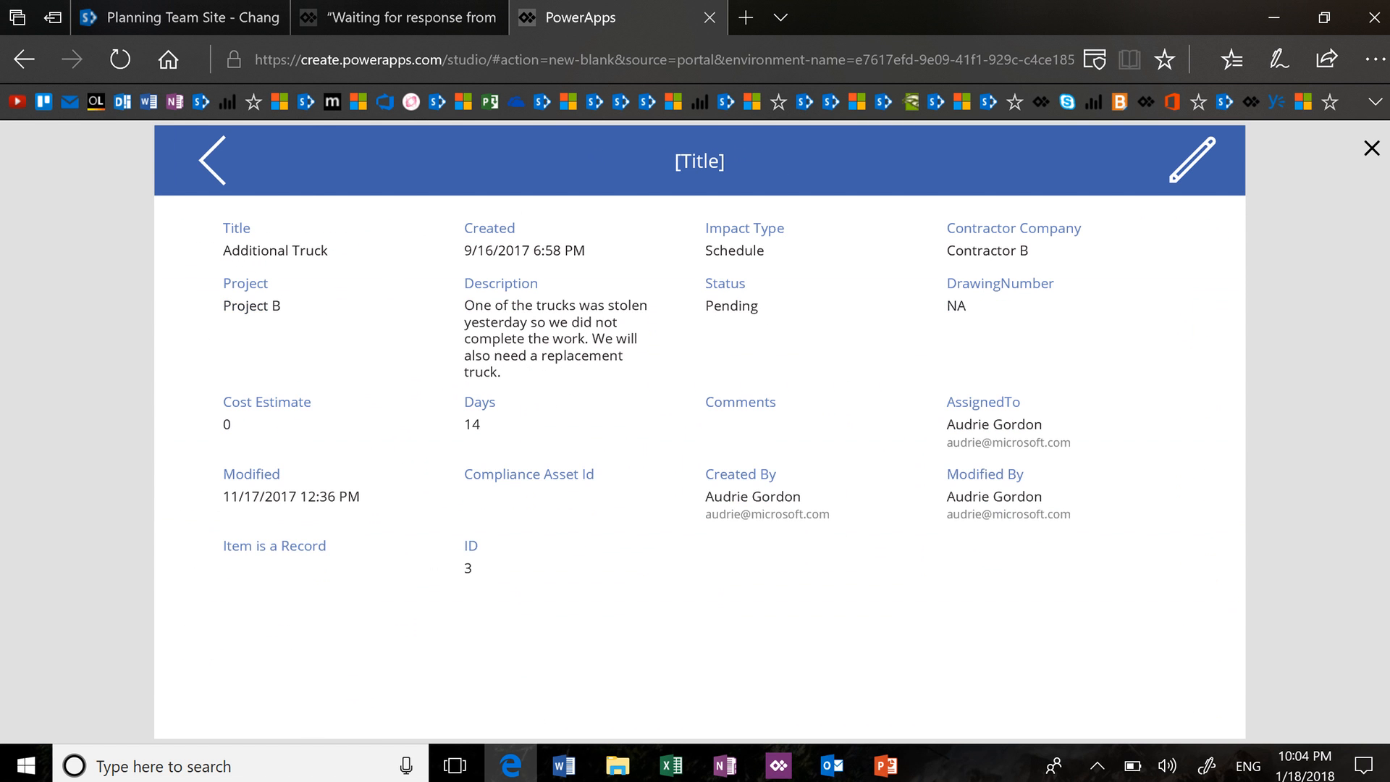
Return to the gallery, view the details of Additional Floor Added for Parking, and open the details of Excavation Cost Change
{"action": "left_click", "coordinate": [212, 161]}
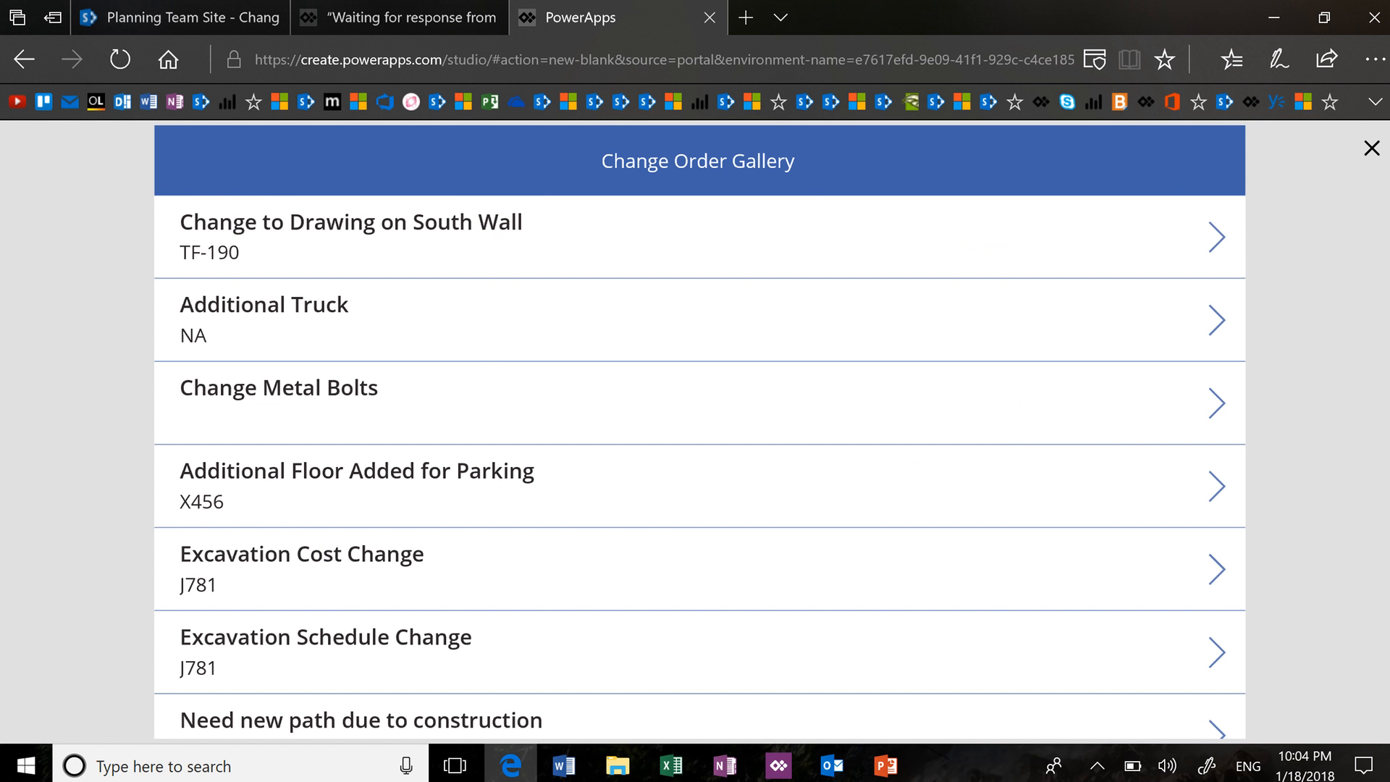
{"action": "left_click", "coordinate": [1218, 486]}
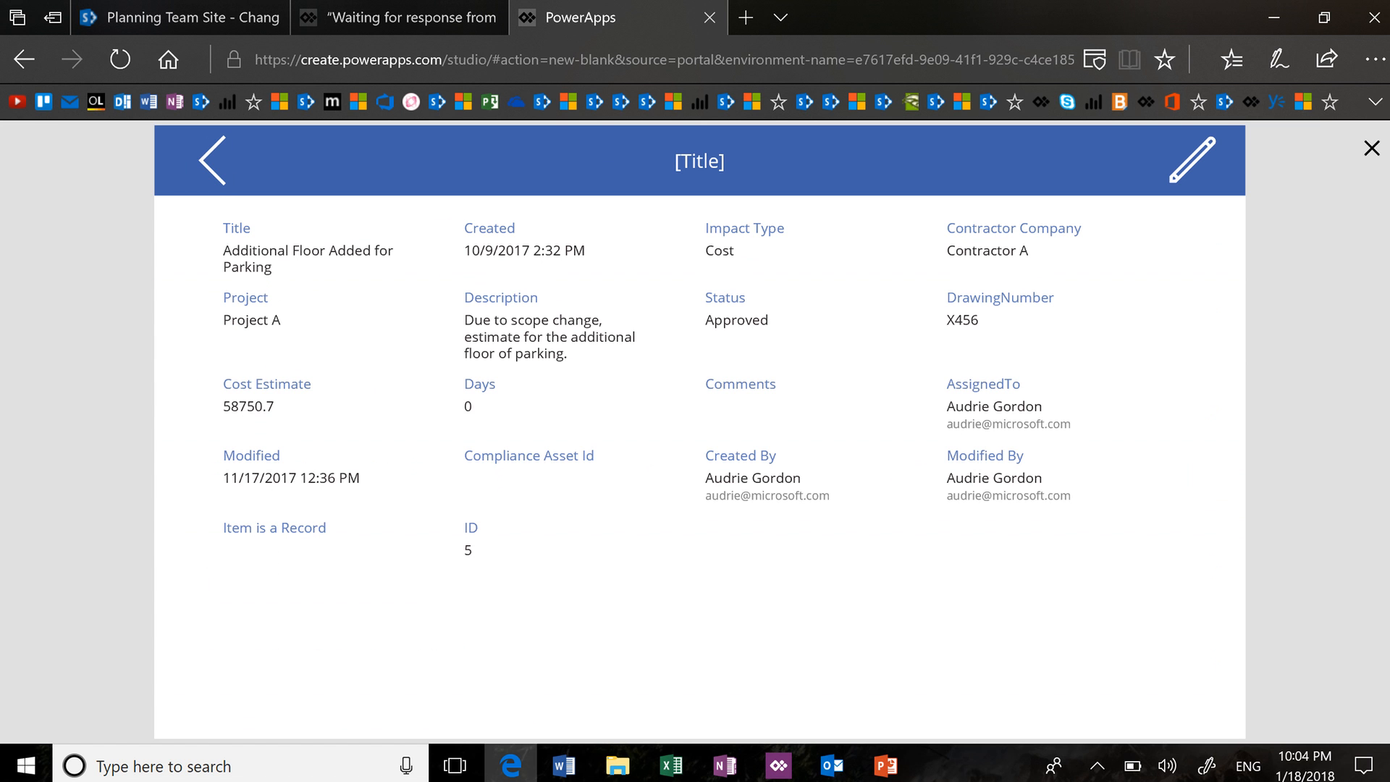
{"action": "left_click", "coordinate": [212, 160]}
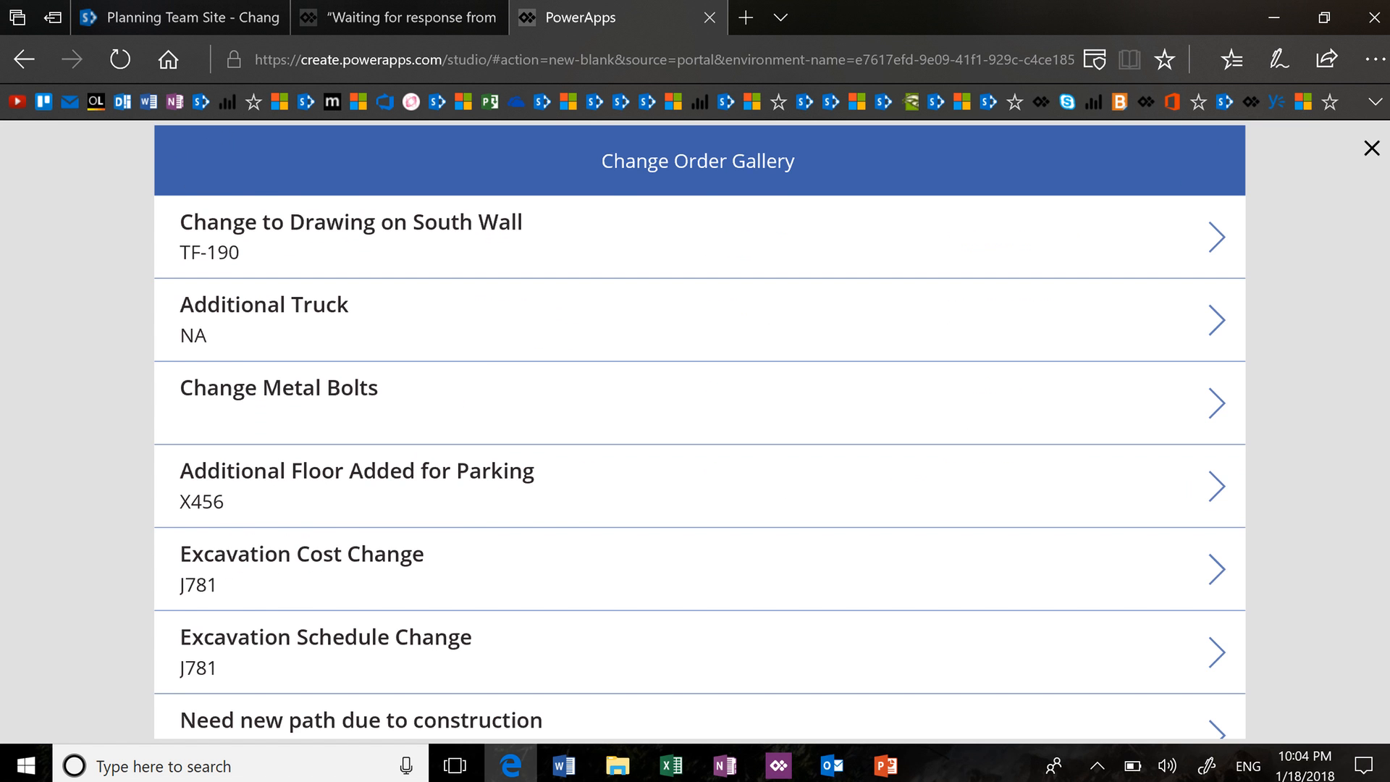
{"action": "left_click", "coordinate": [1212, 569]}
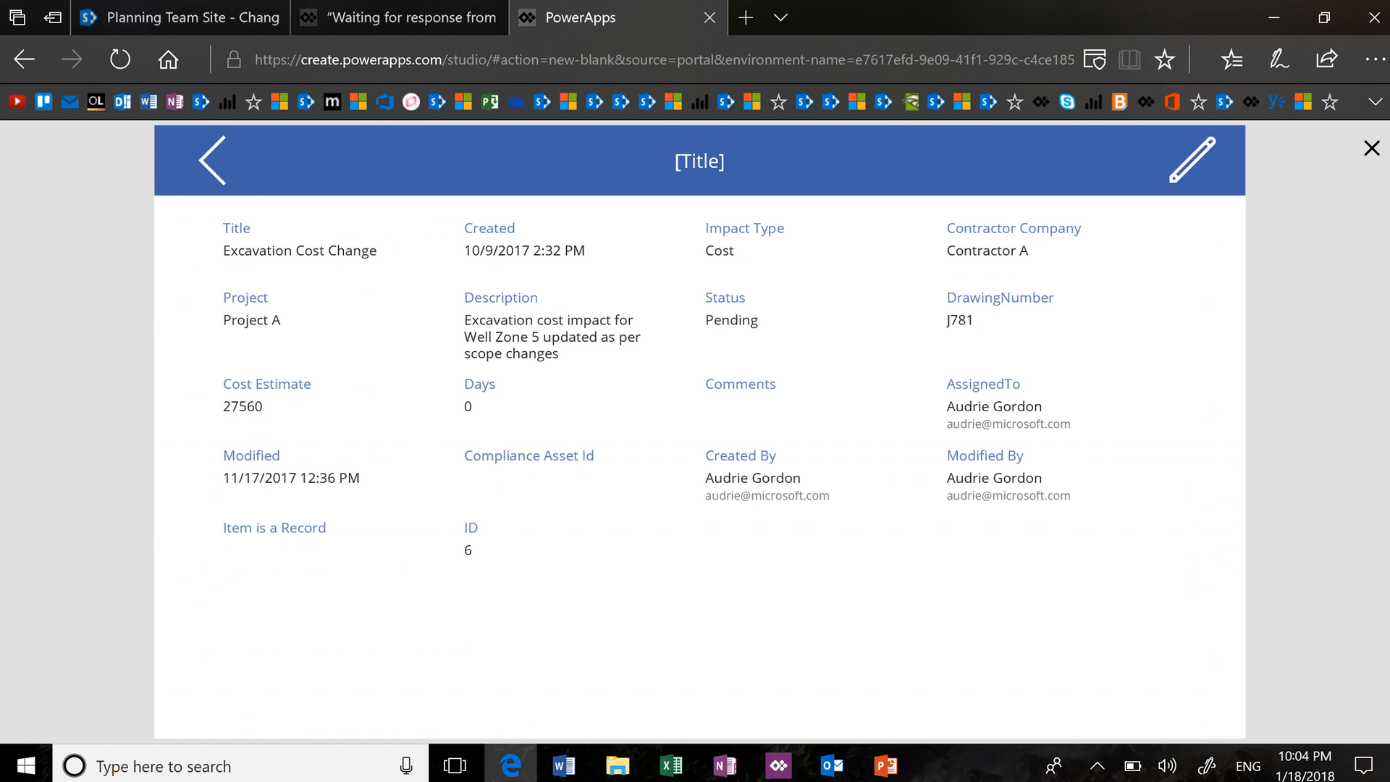
Edit the Excavation Cost Change order, setting its DrawingNumber to J7812, and submit the form
{"action": "left_click", "coordinate": [1193, 159]}
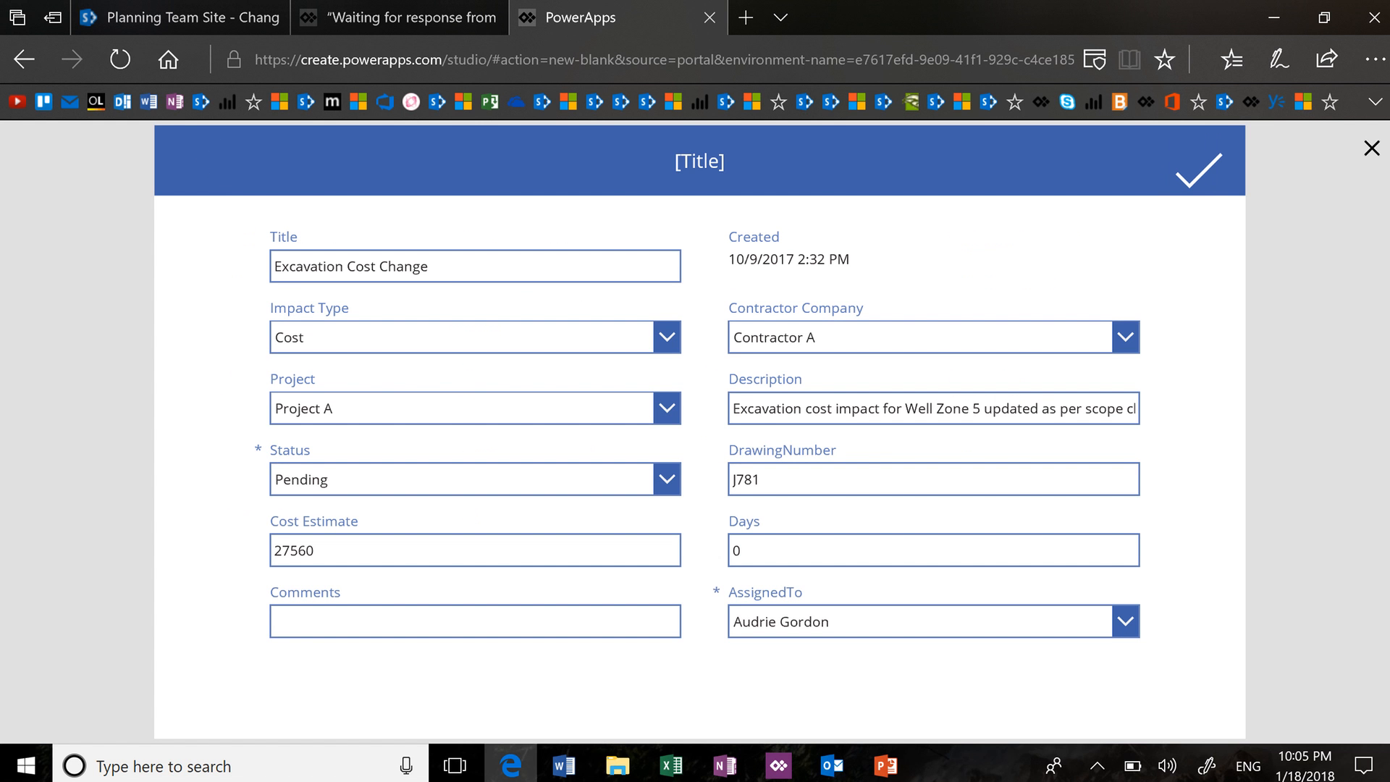
{"action": "left_click", "coordinate": [760, 479]}
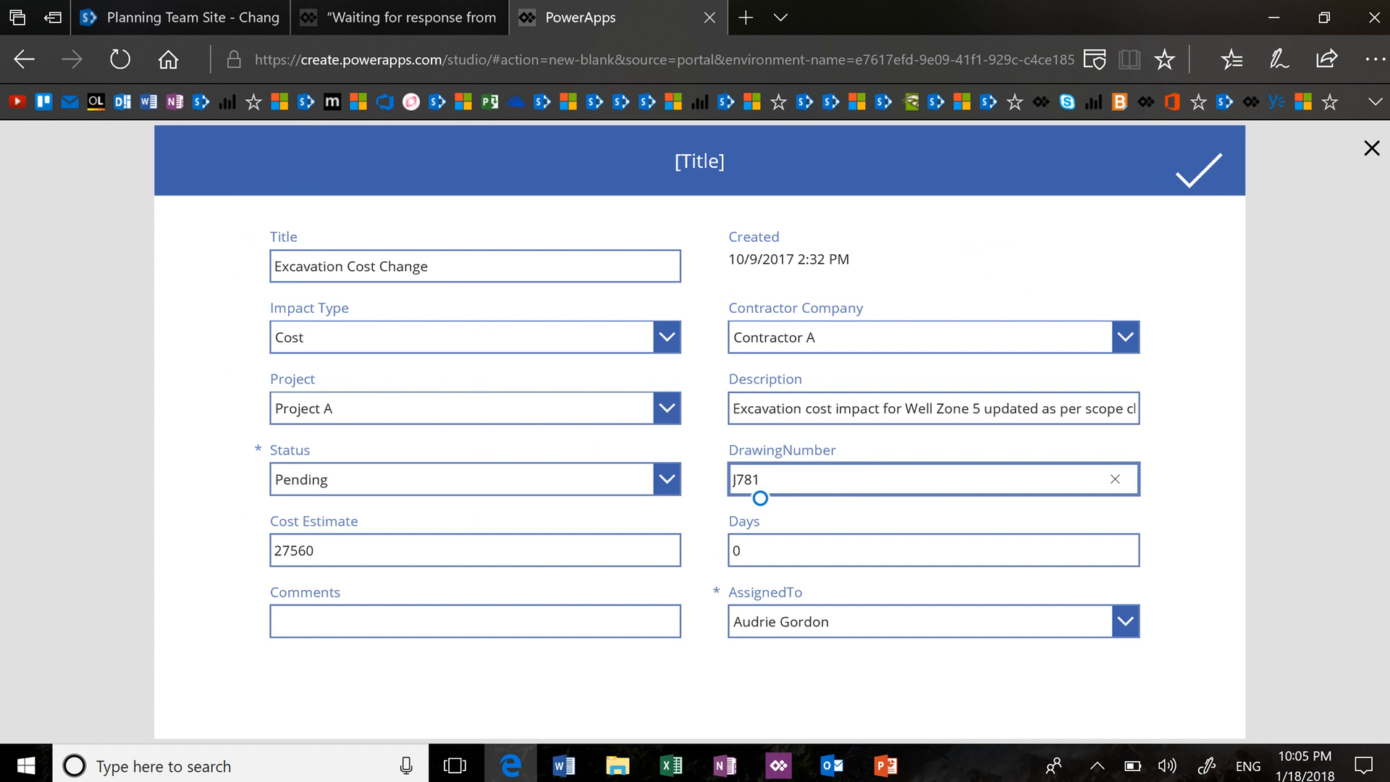
{"action": "type", "text": "2"}
{"action": "left_click", "coordinate": [1200, 170]}
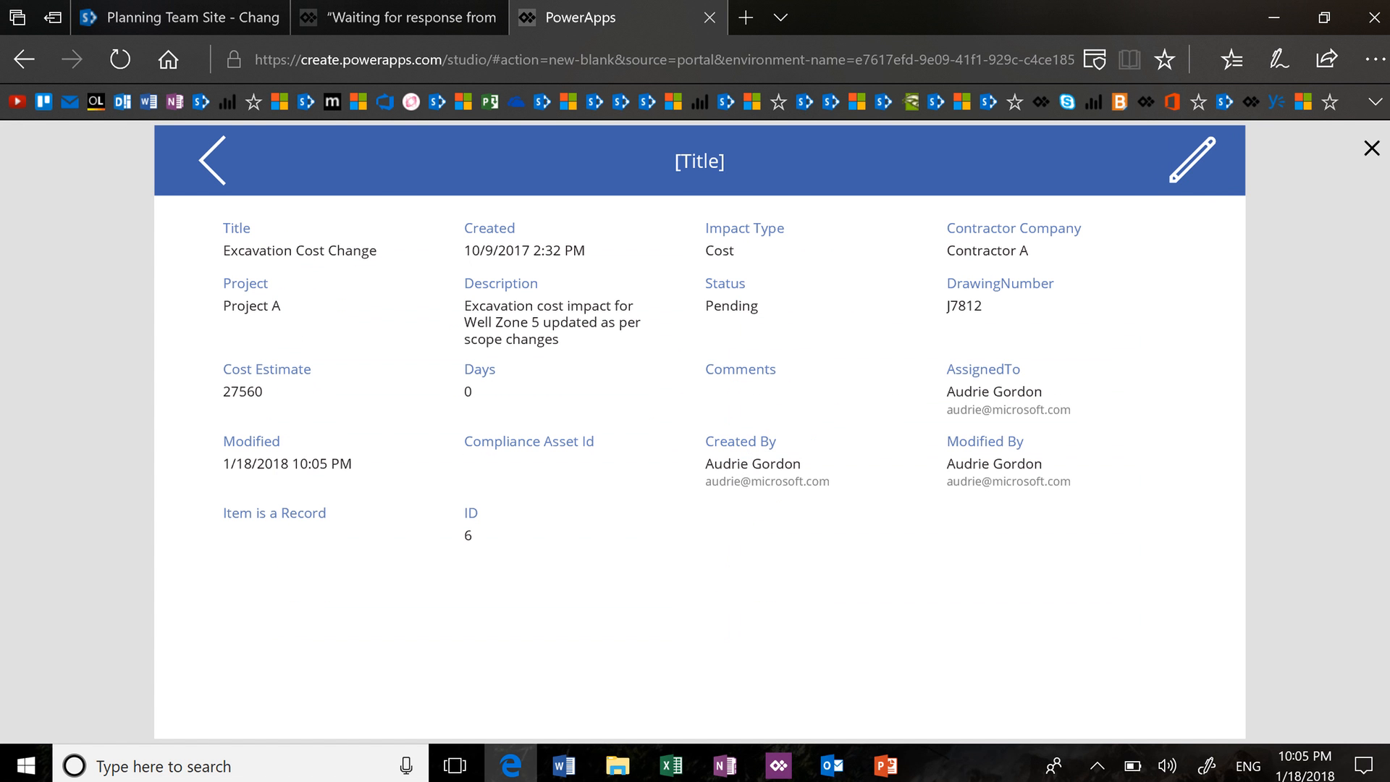
Switch to the SharePoint Change Orders list, reload it, and check the DrawingNumber of the Excavation Cost Change item
{"action": "left_click", "coordinate": [181, 17]}
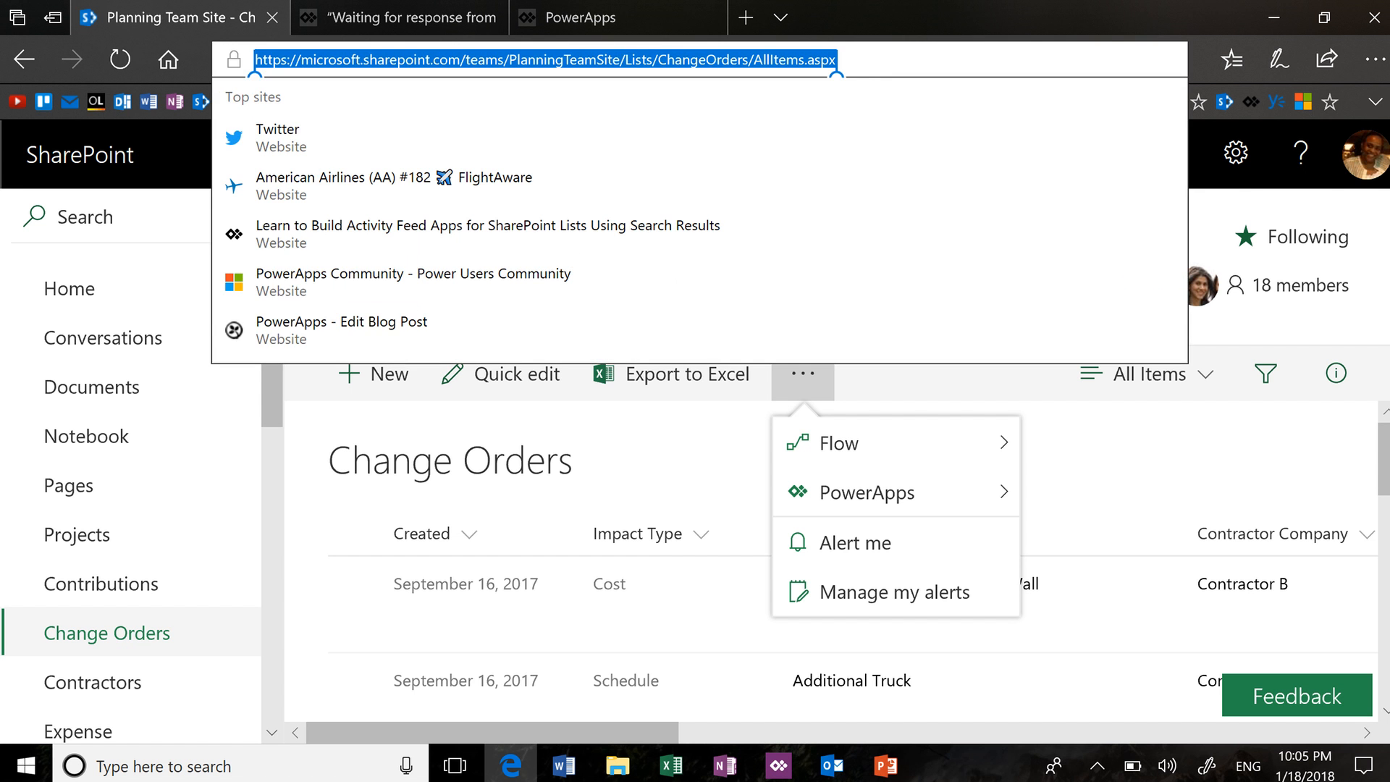
{"action": "key", "text": "Return"}
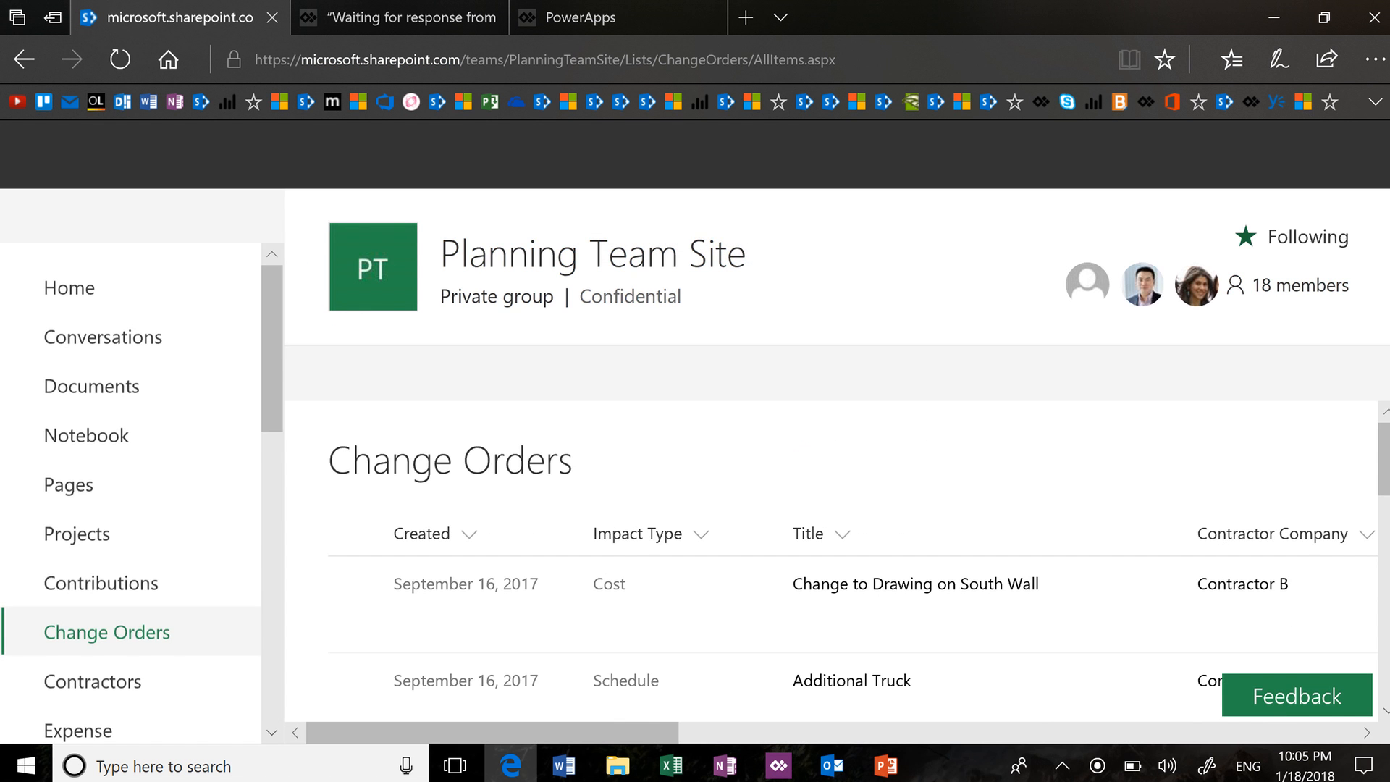
{"action": "scroll", "coordinate": [831, 604], "scroll_direction": "right", "scroll_amount": 10}
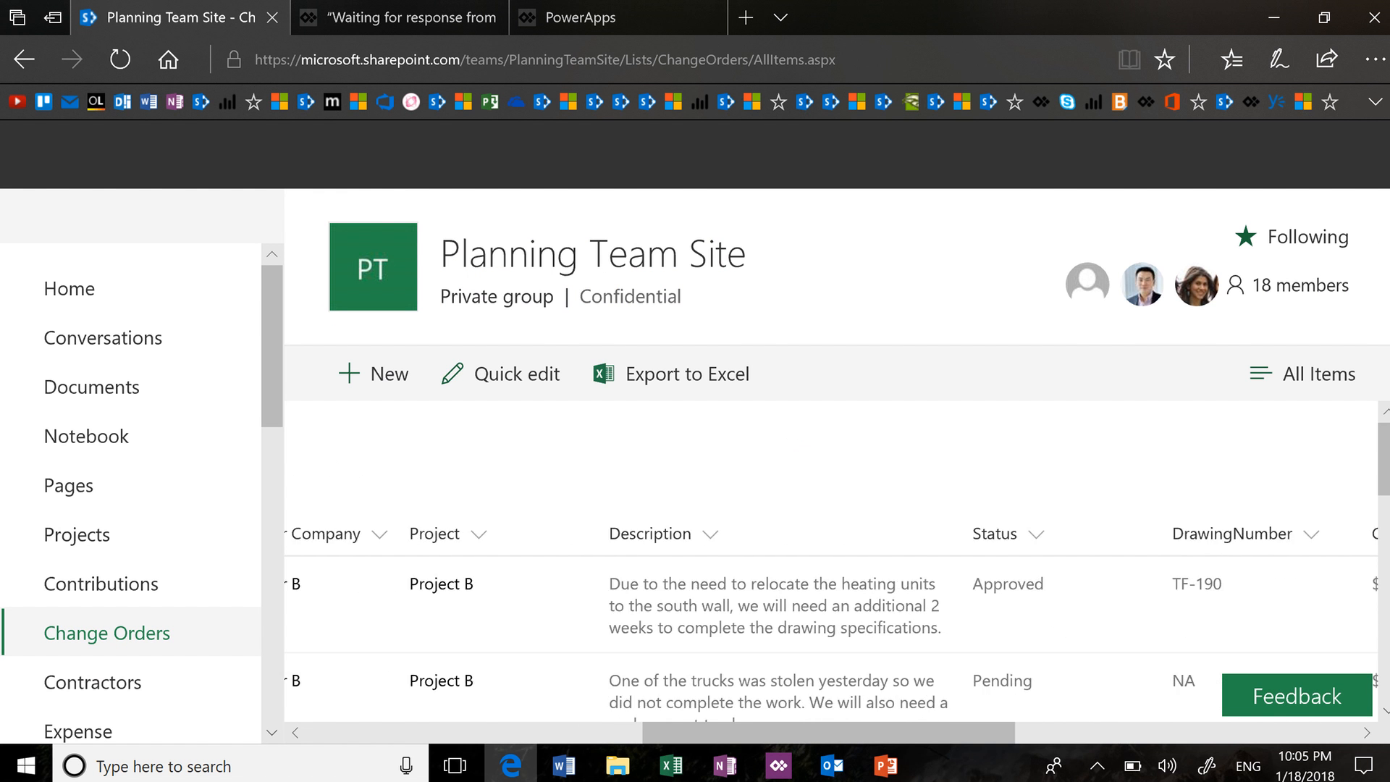
{"action": "scroll", "coordinate": [832, 560], "scroll_direction": "down", "scroll_amount": 6}
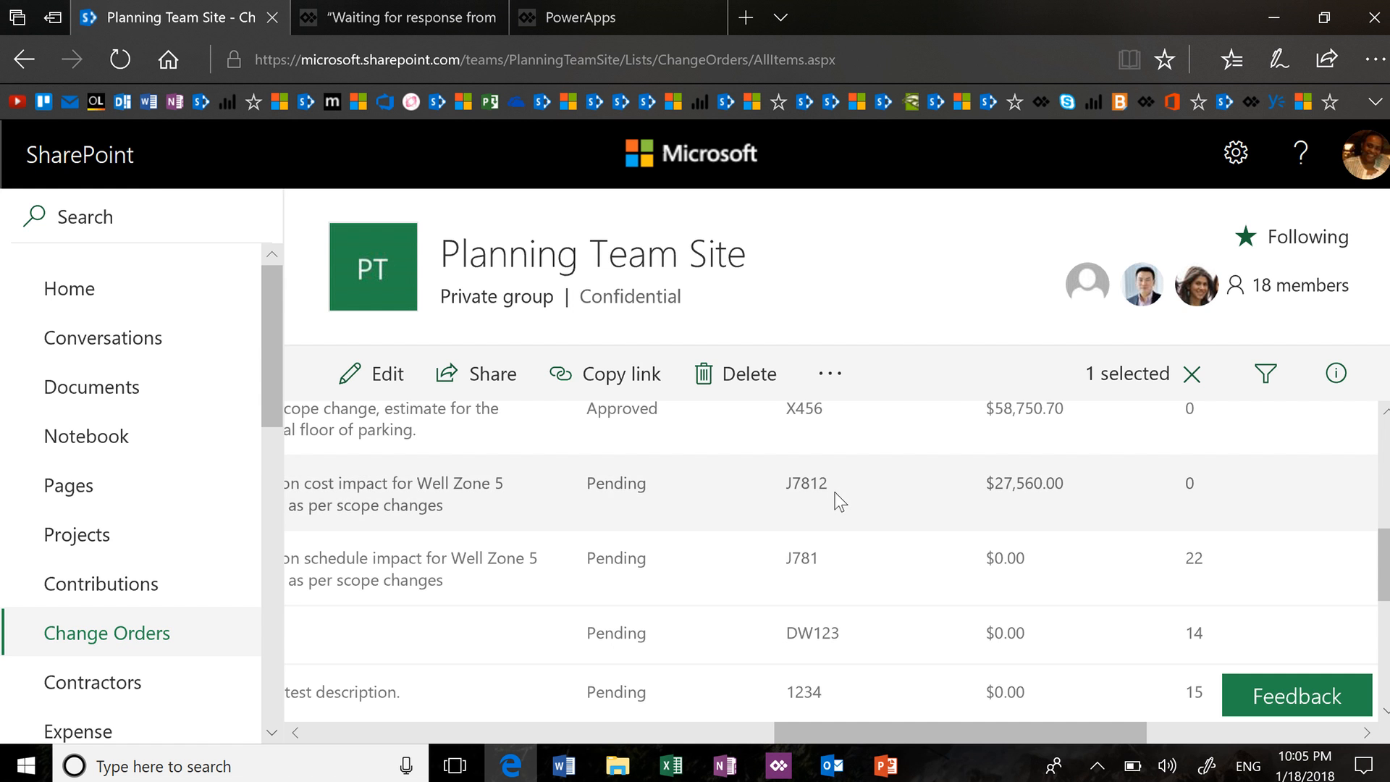
Switch back to PowerApps, exit the app preview, and select the gallery on MainScreen
{"action": "left_click", "coordinate": [609, 17]}
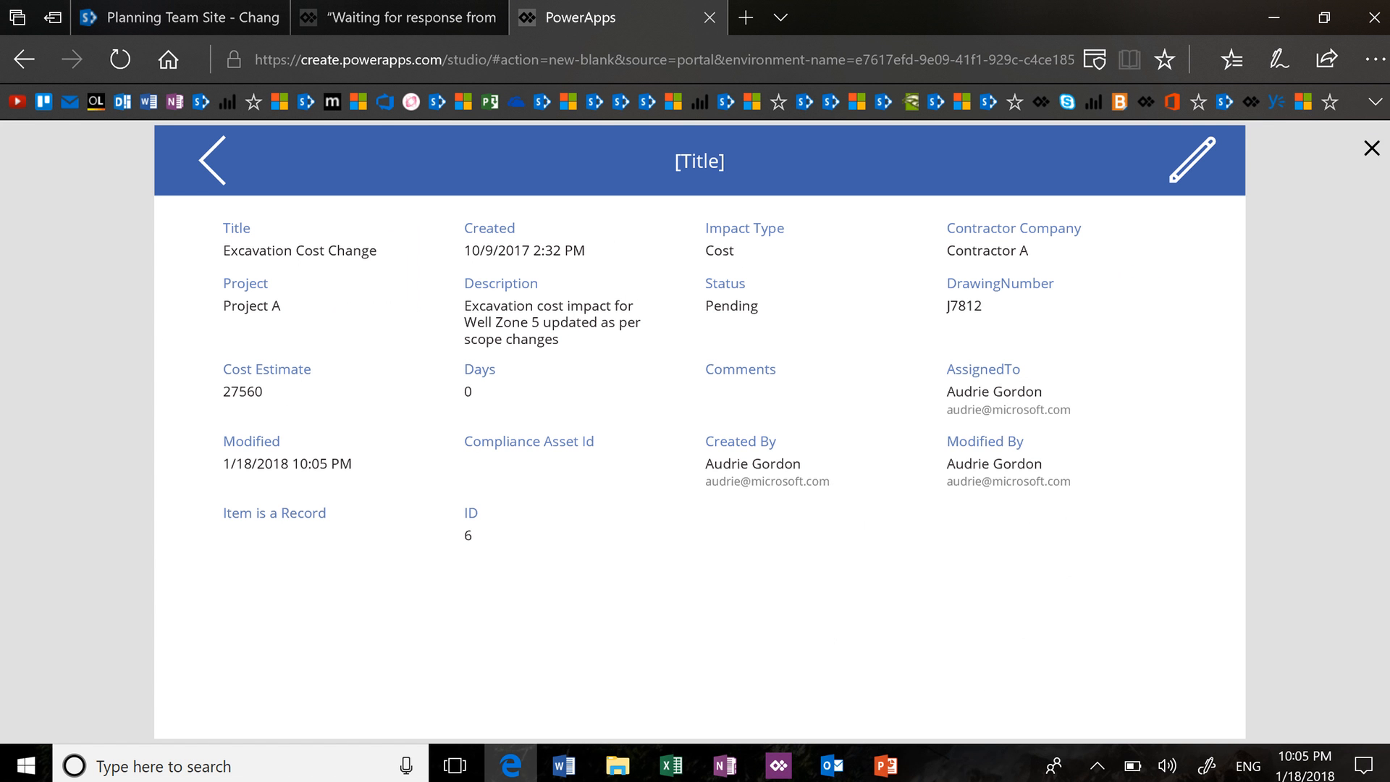
{"action": "key", "text": "Escape"}
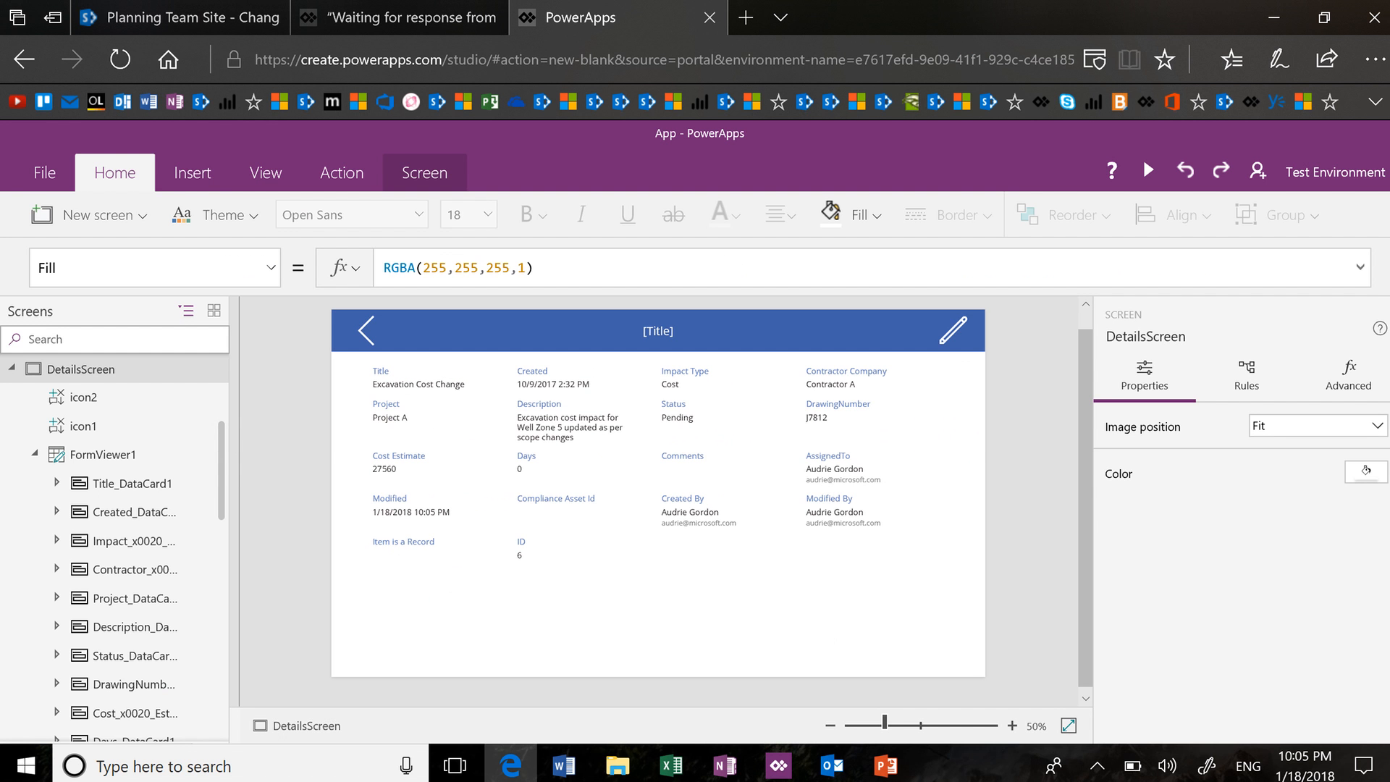
{"action": "scroll", "coordinate": [114, 547], "scroll_direction": "up", "scroll_amount": 3}
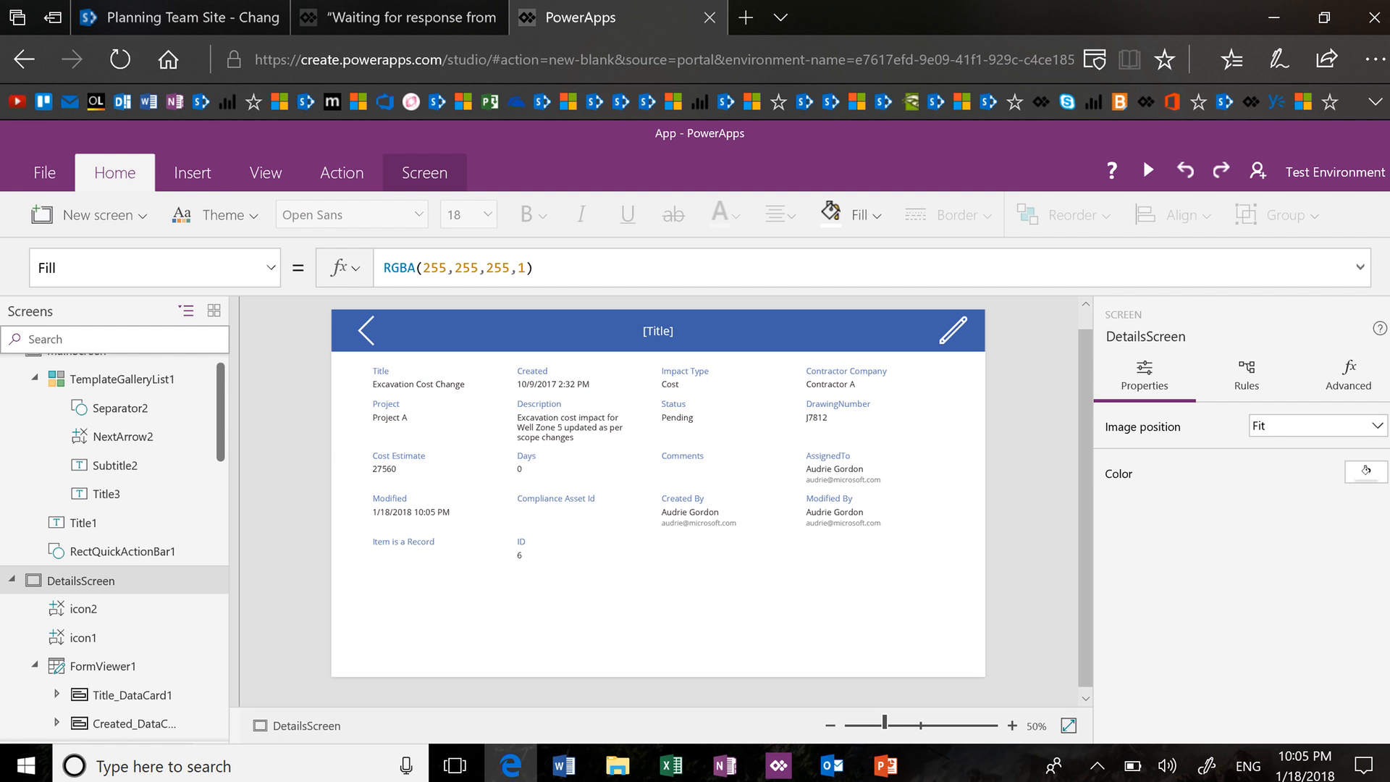
{"action": "left_click", "coordinate": [76, 358]}
{"action": "left_click", "coordinate": [169, 403]}
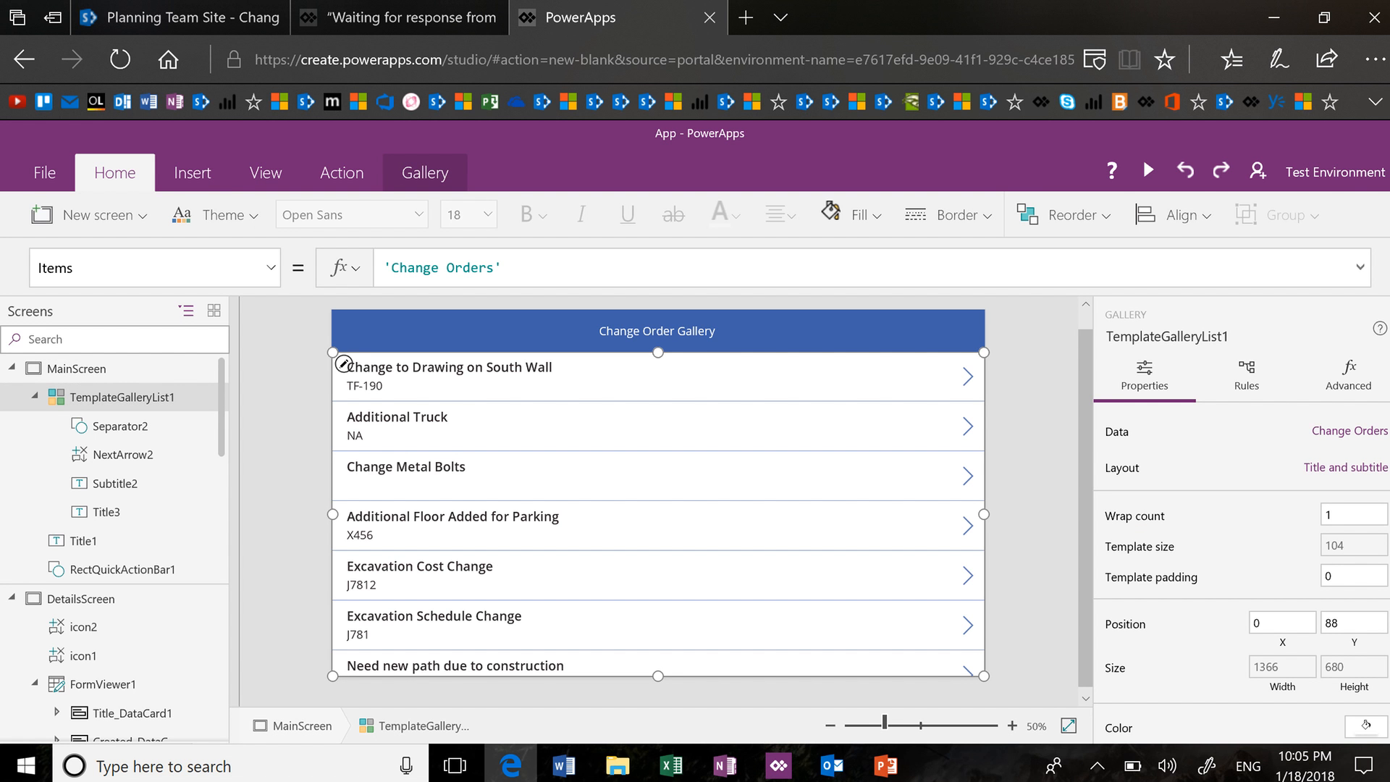
Insert an Add icon on MainScreen, coloured white and placed at the right end of the title bar, at about X 1284, Y 12
{"action": "left_click", "coordinate": [192, 173]}
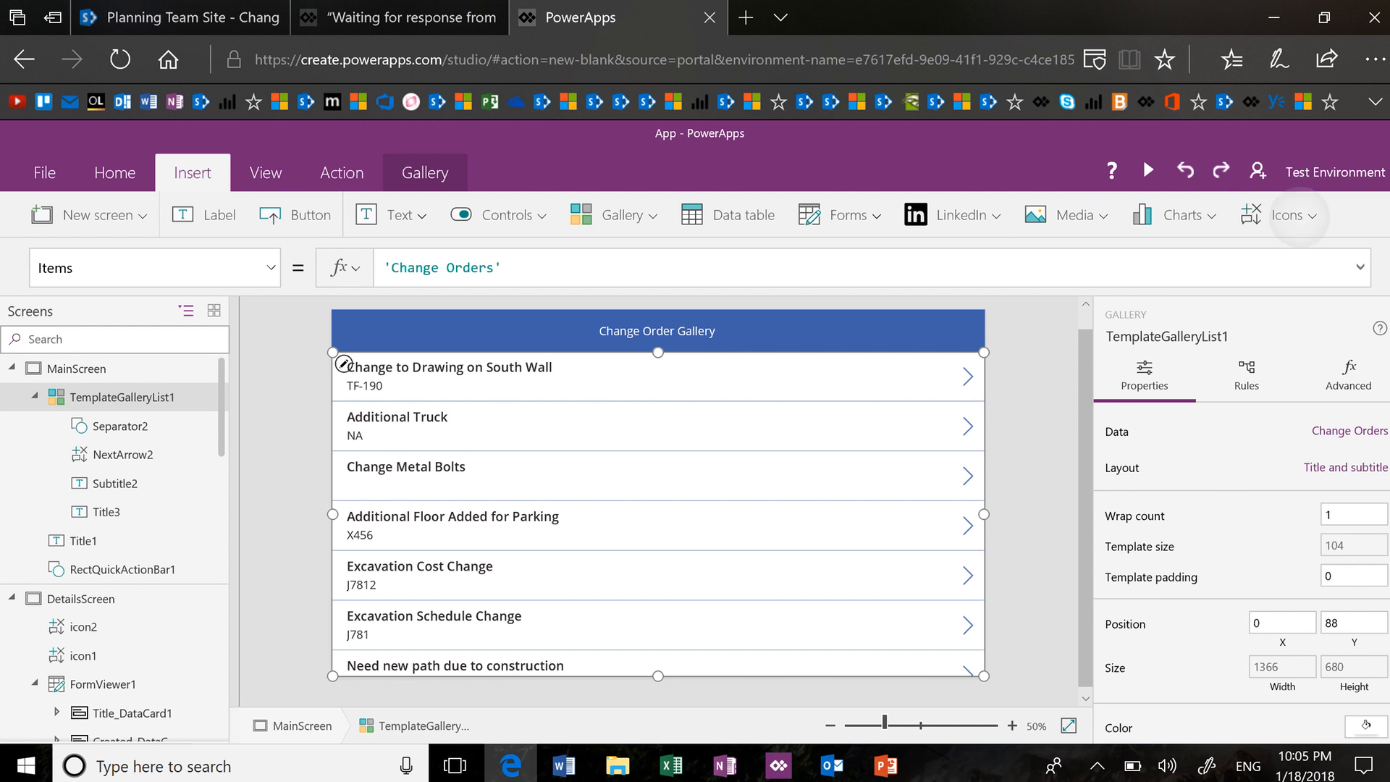
{"action": "left_click", "coordinate": [1278, 215]}
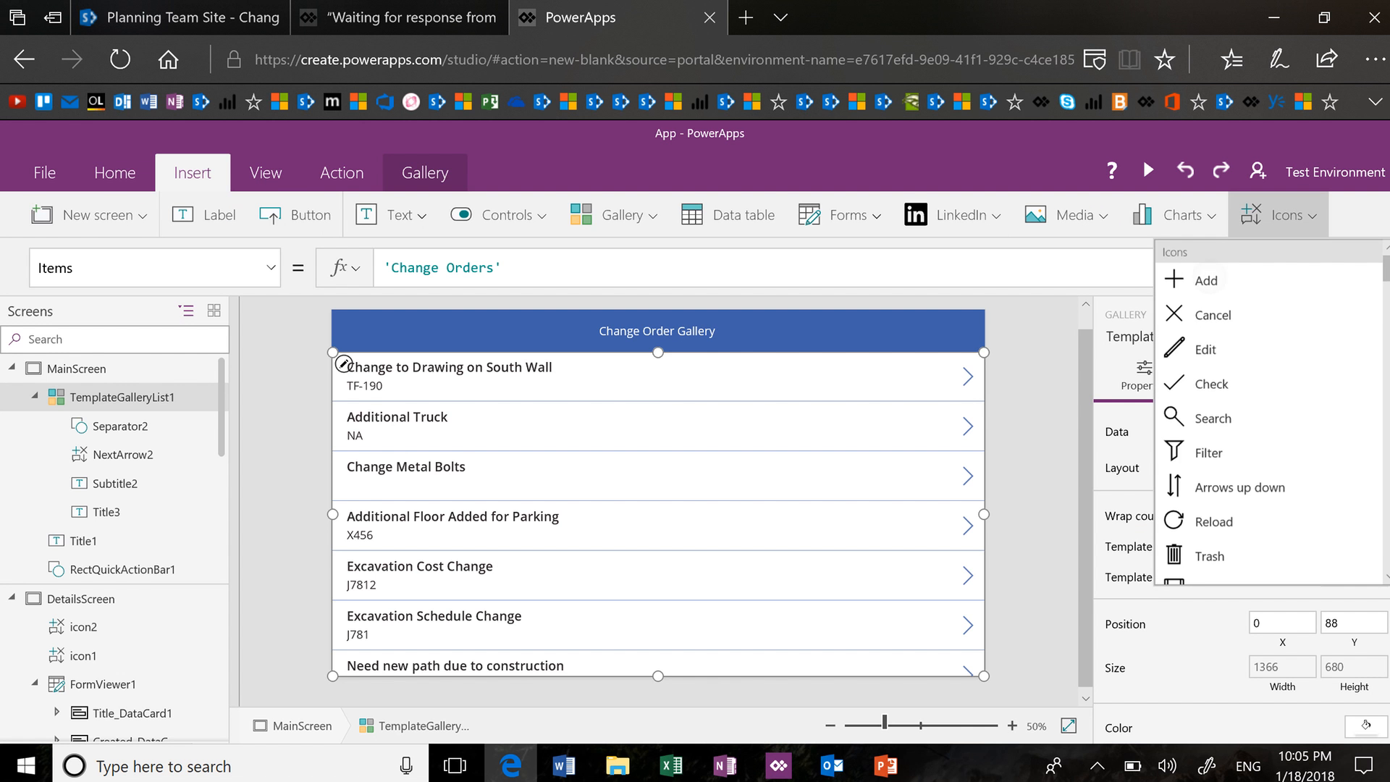
{"action": "left_click", "coordinate": [1206, 281]}
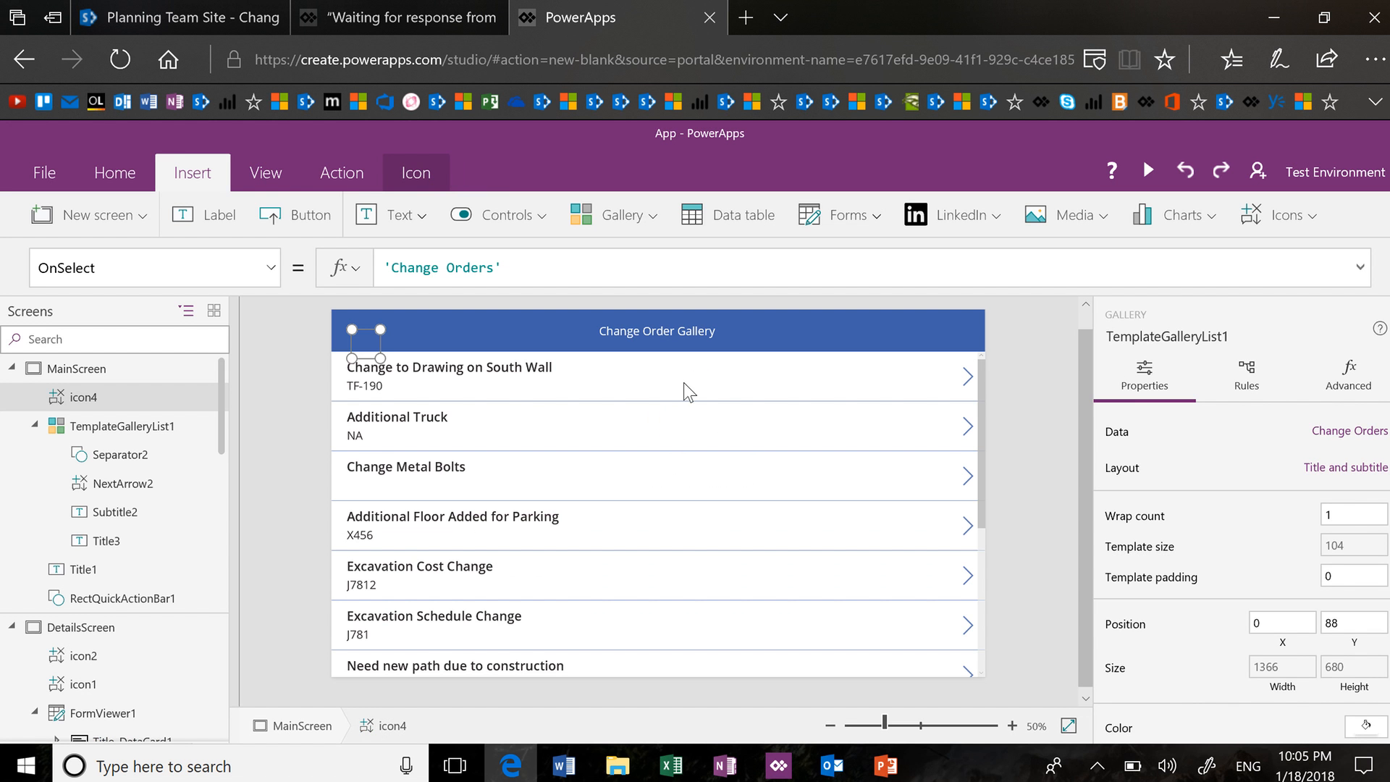
{"action": "left_click", "coordinate": [128, 163]}
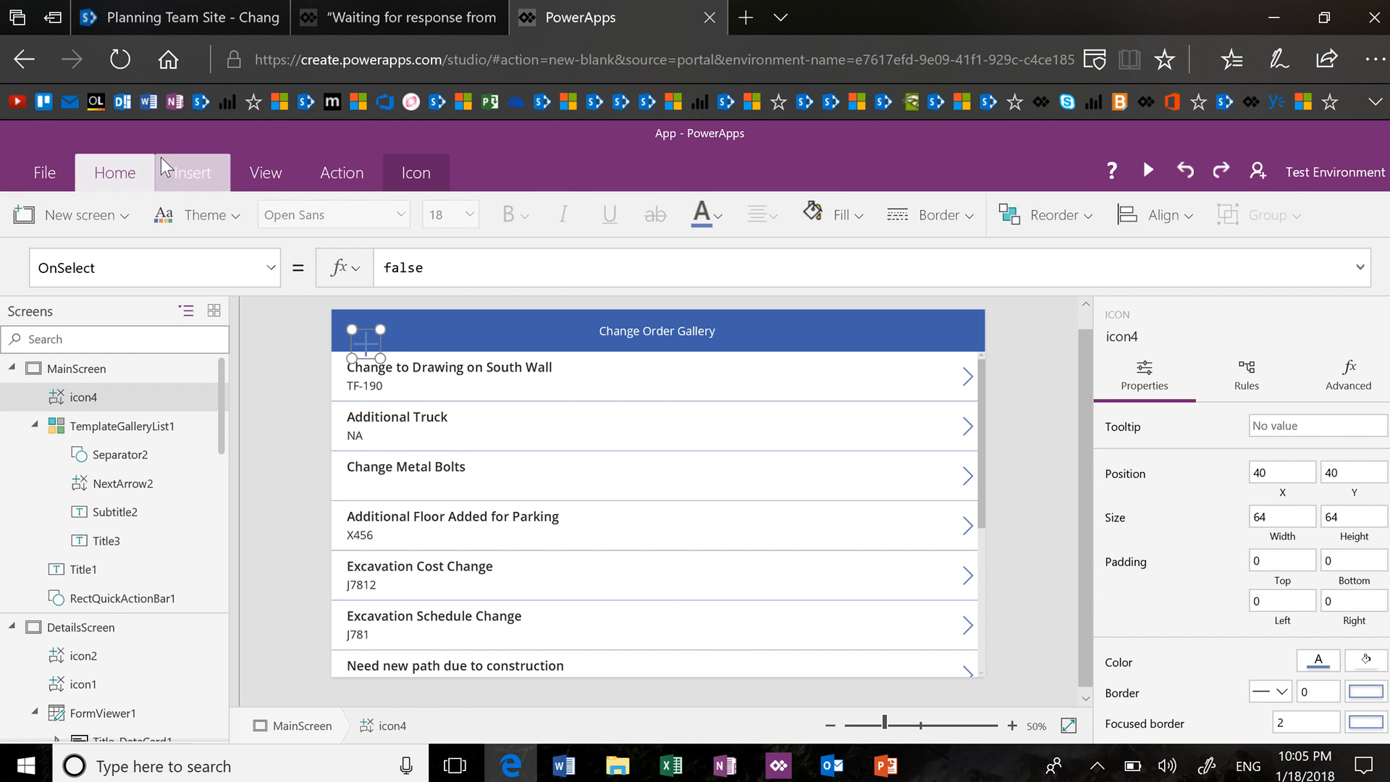
{"action": "left_click", "coordinate": [732, 220]}
{"action": "left_click", "coordinate": [753, 353]}
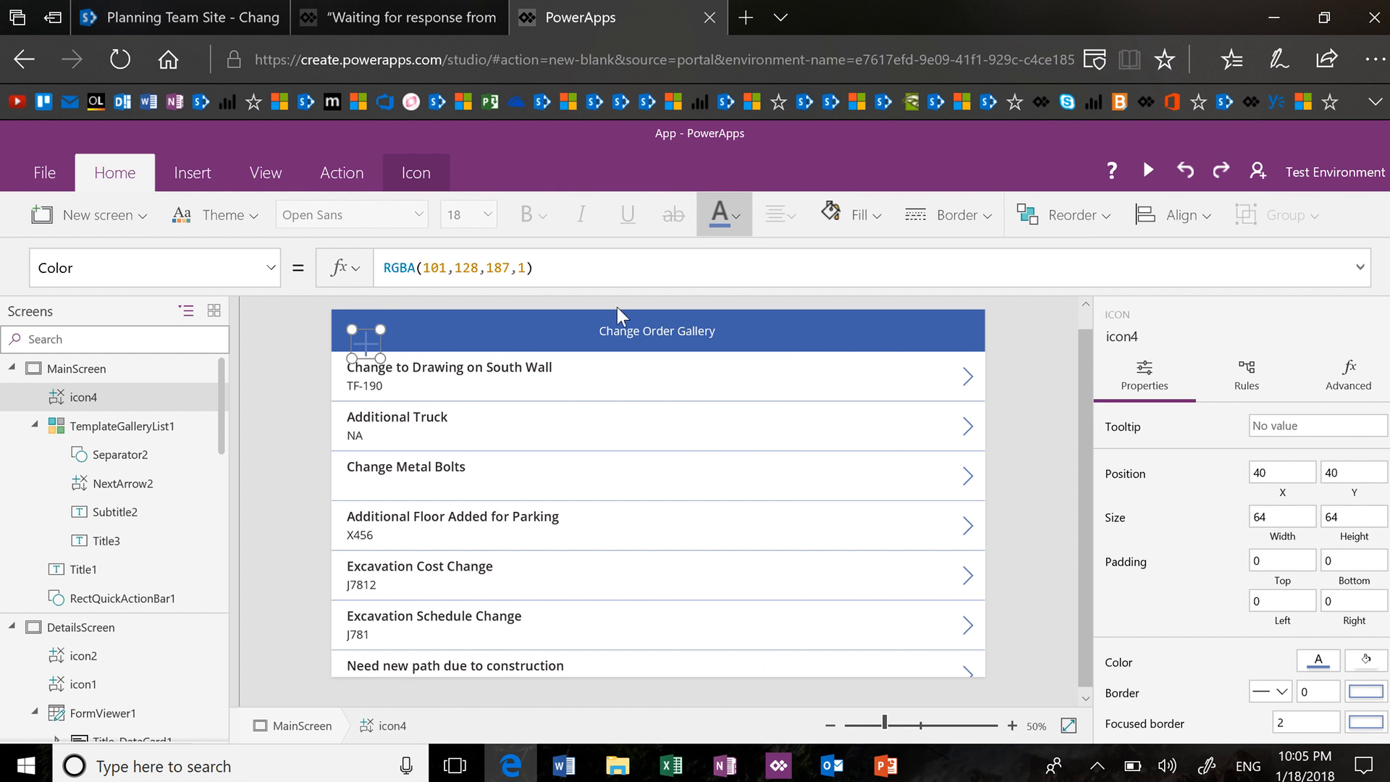
{"action": "left_click_drag", "start_coordinate": [371, 333], "coordinate": [965, 329]}
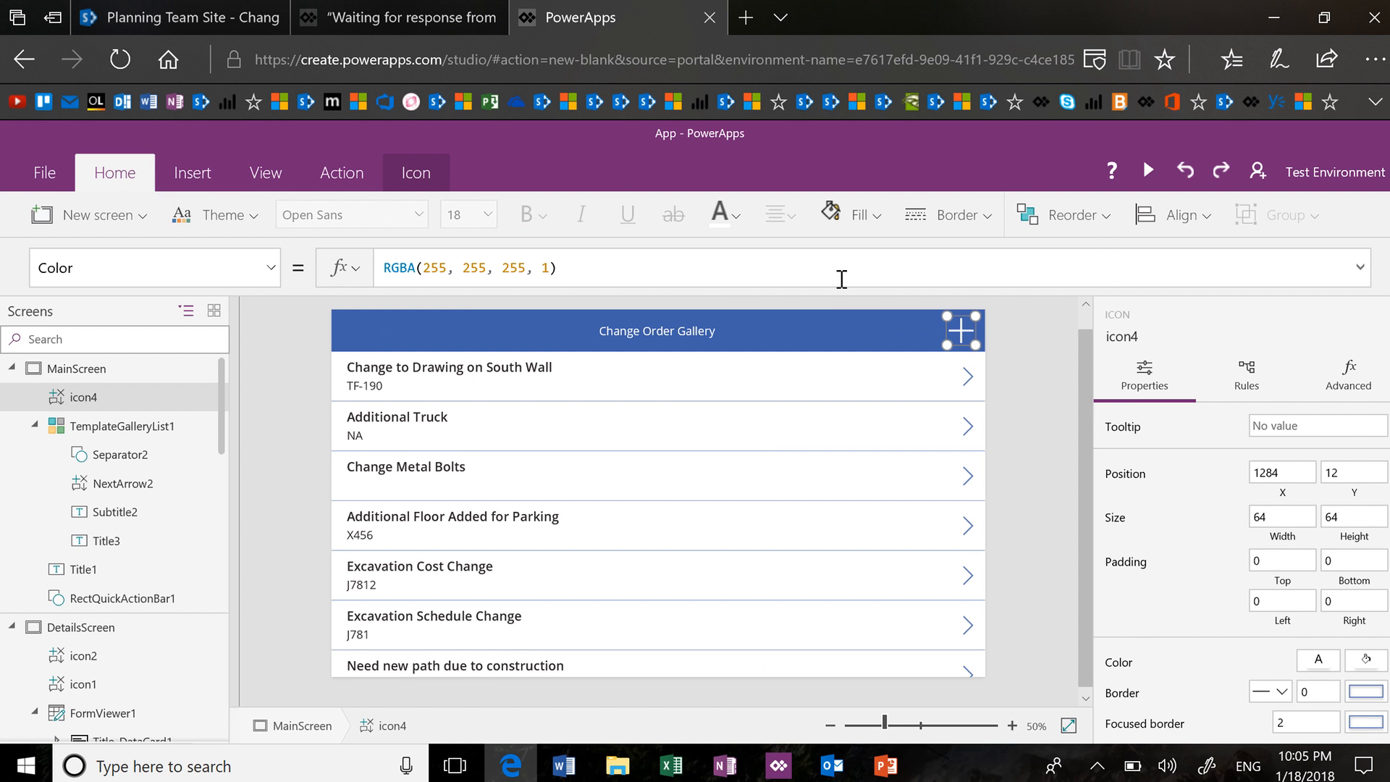
Choose EditFormScreen as the Add icon's navigation target, with the ScreenTransition.Fade transition
{"action": "left_click", "coordinate": [347, 176]}
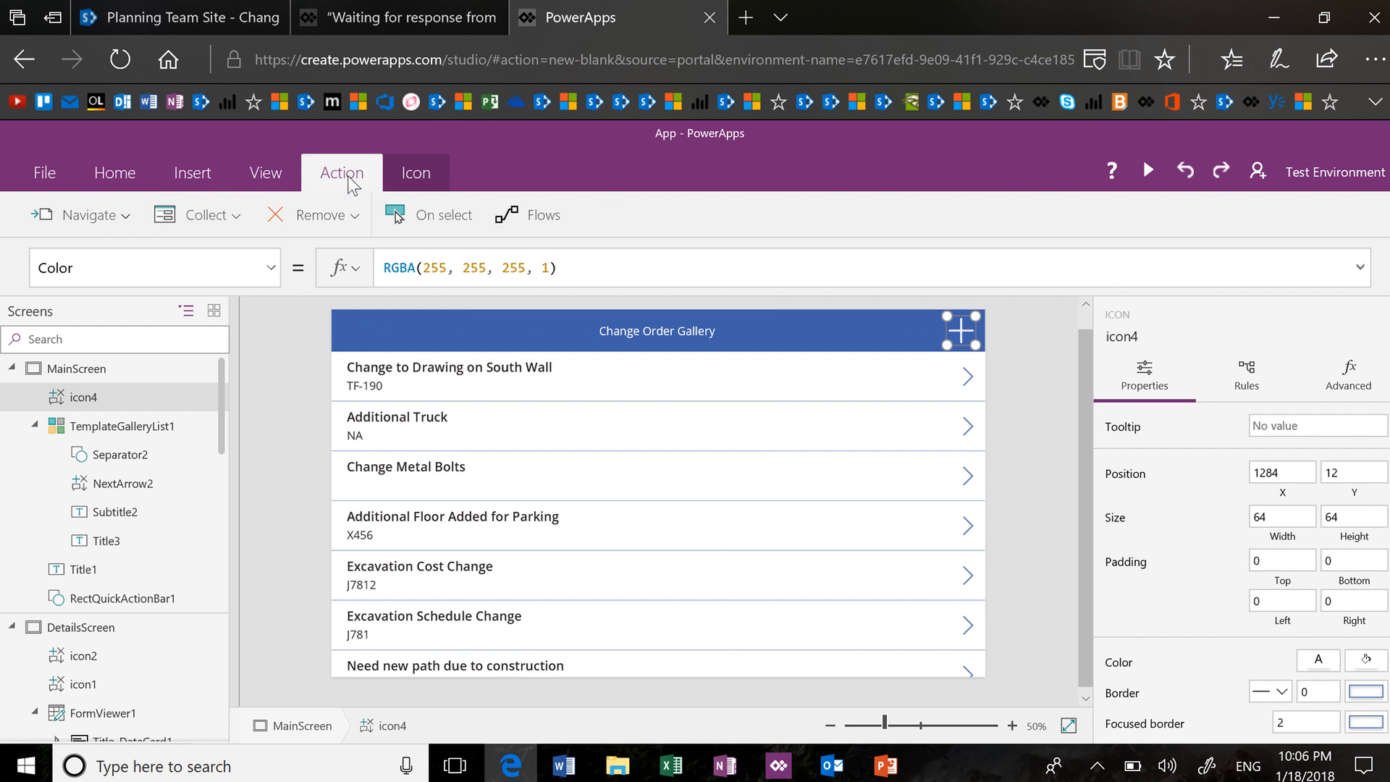
{"action": "left_click", "coordinate": [124, 223]}
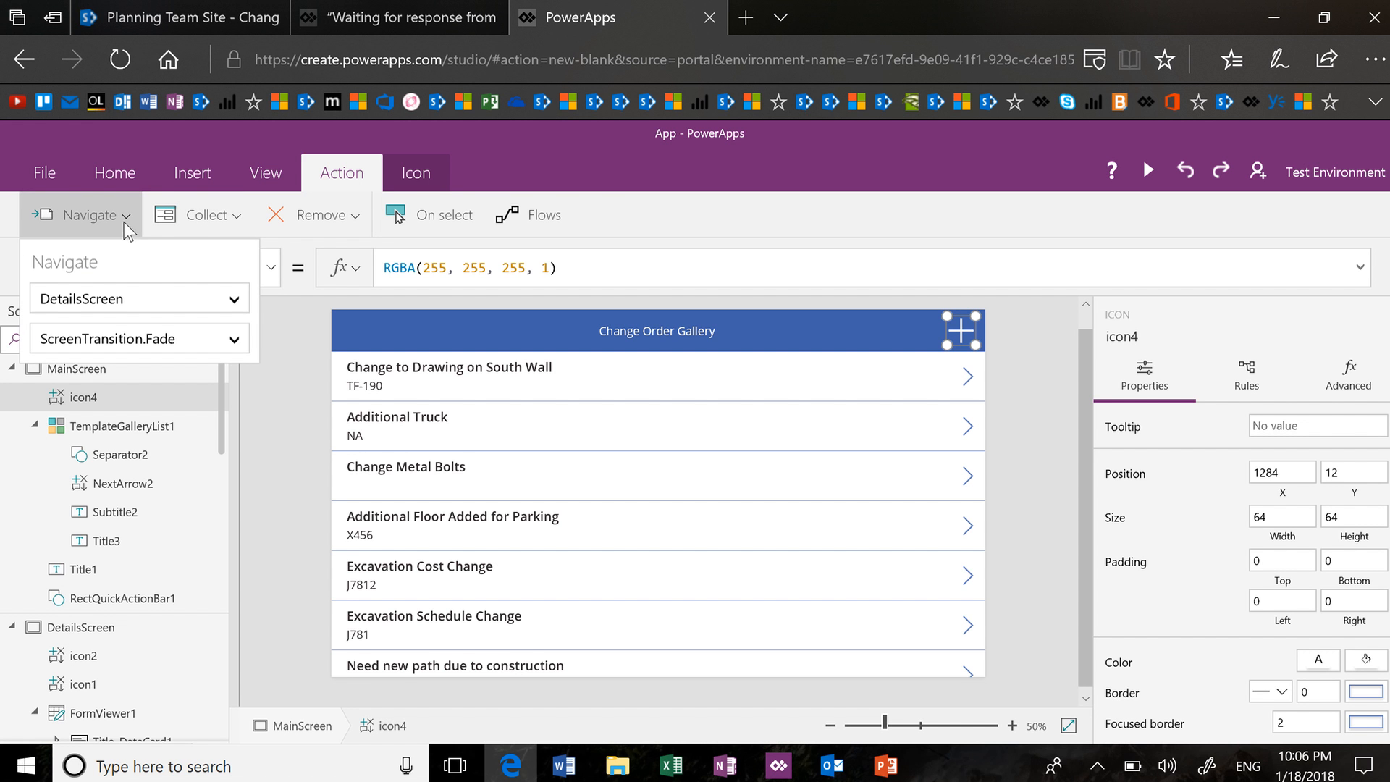
{"action": "left_click", "coordinate": [233, 301]}
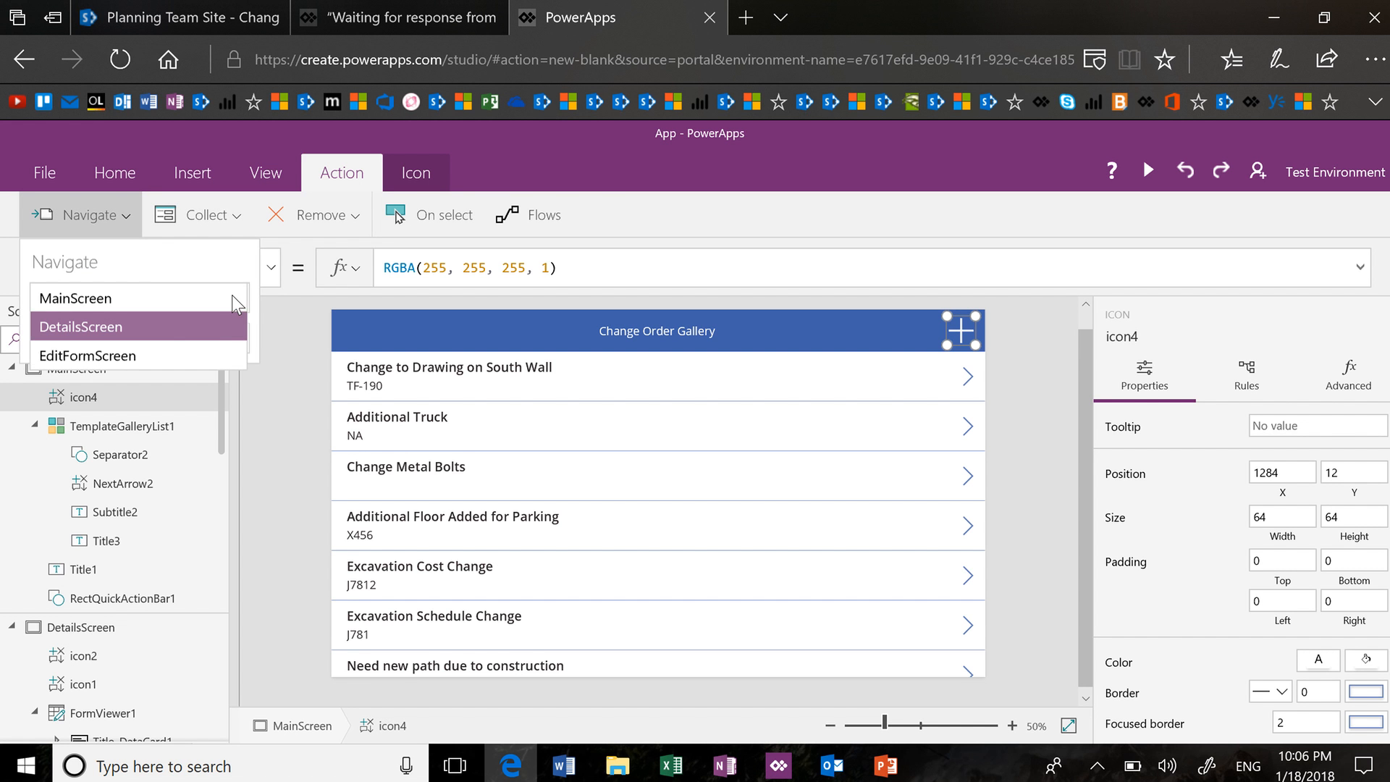
{"action": "left_click", "coordinate": [213, 353]}
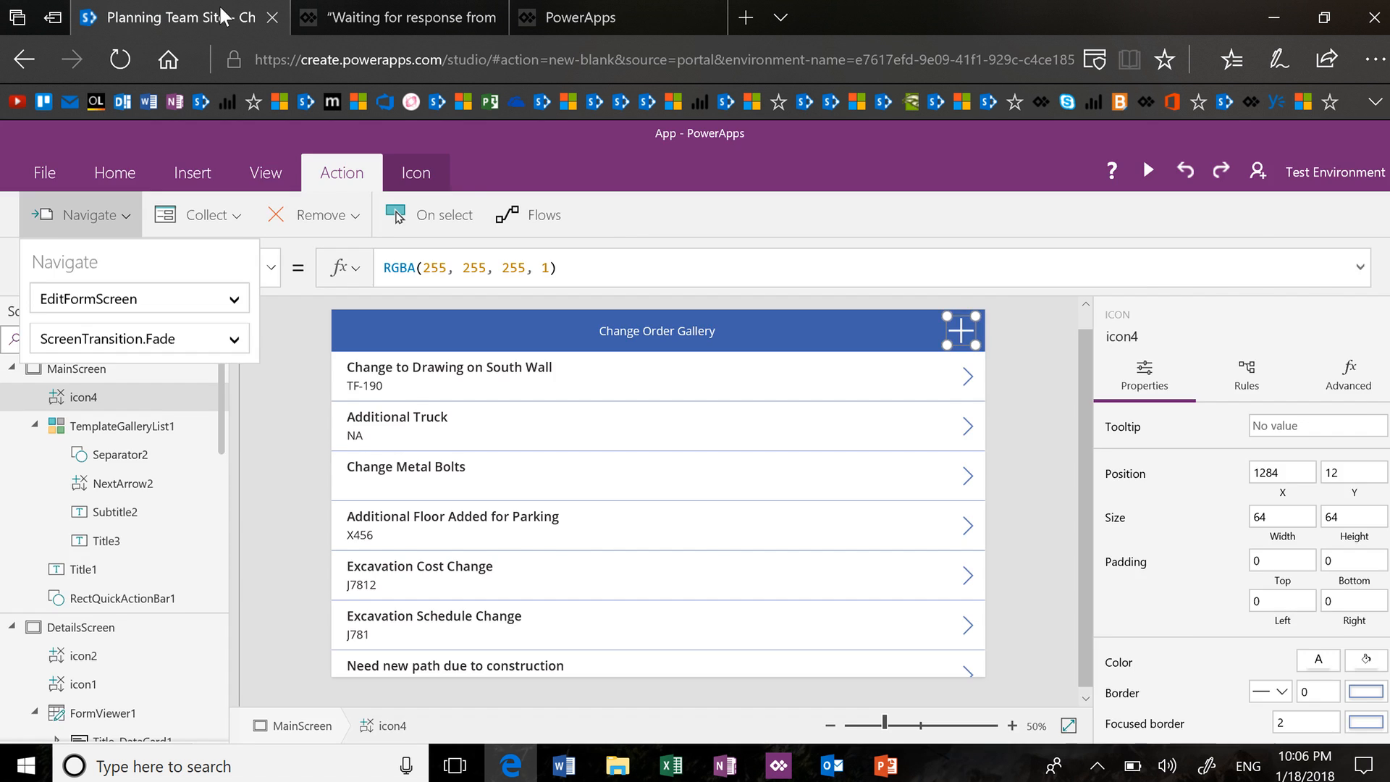
Switch to the SharePoint Change Orders list and clear the item selection
{"action": "left_click", "coordinate": [223, 16]}
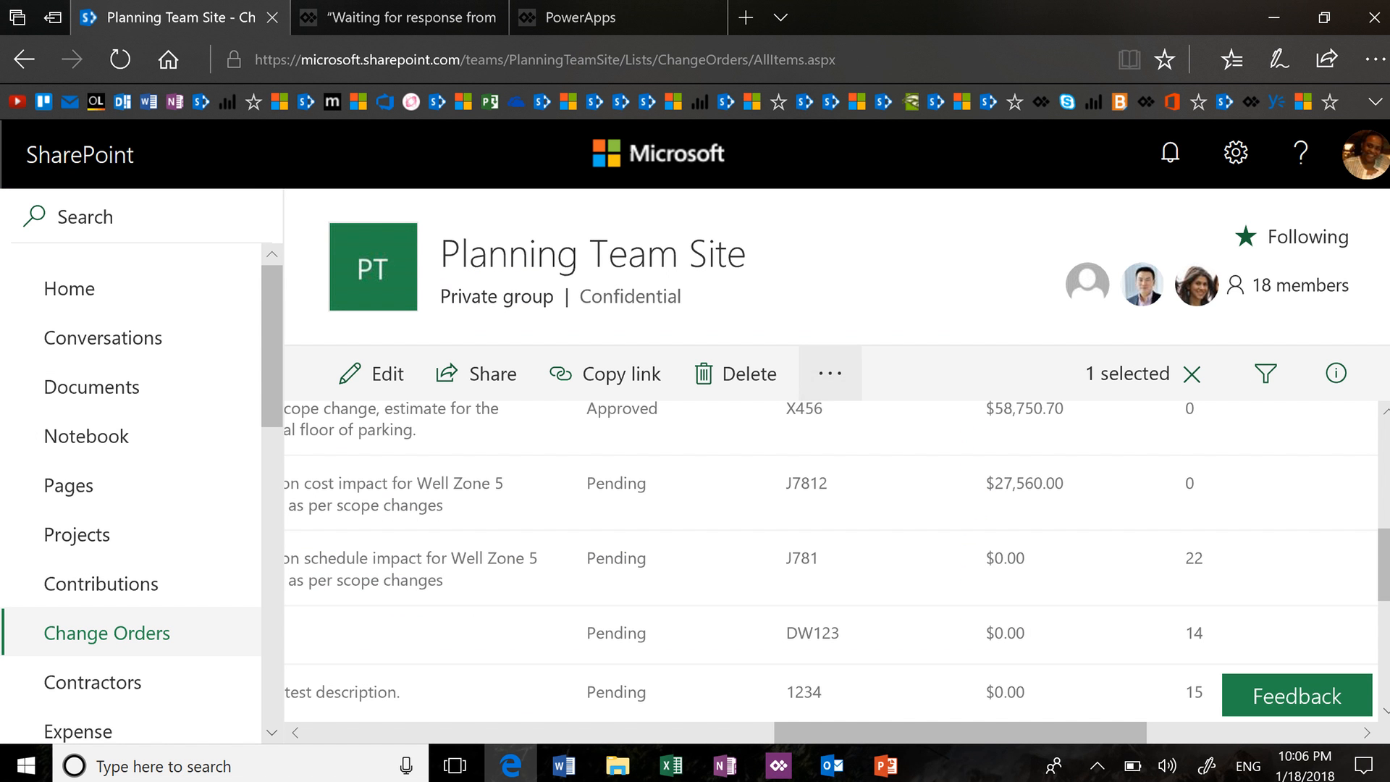
{"action": "left_click", "coordinate": [830, 373]}
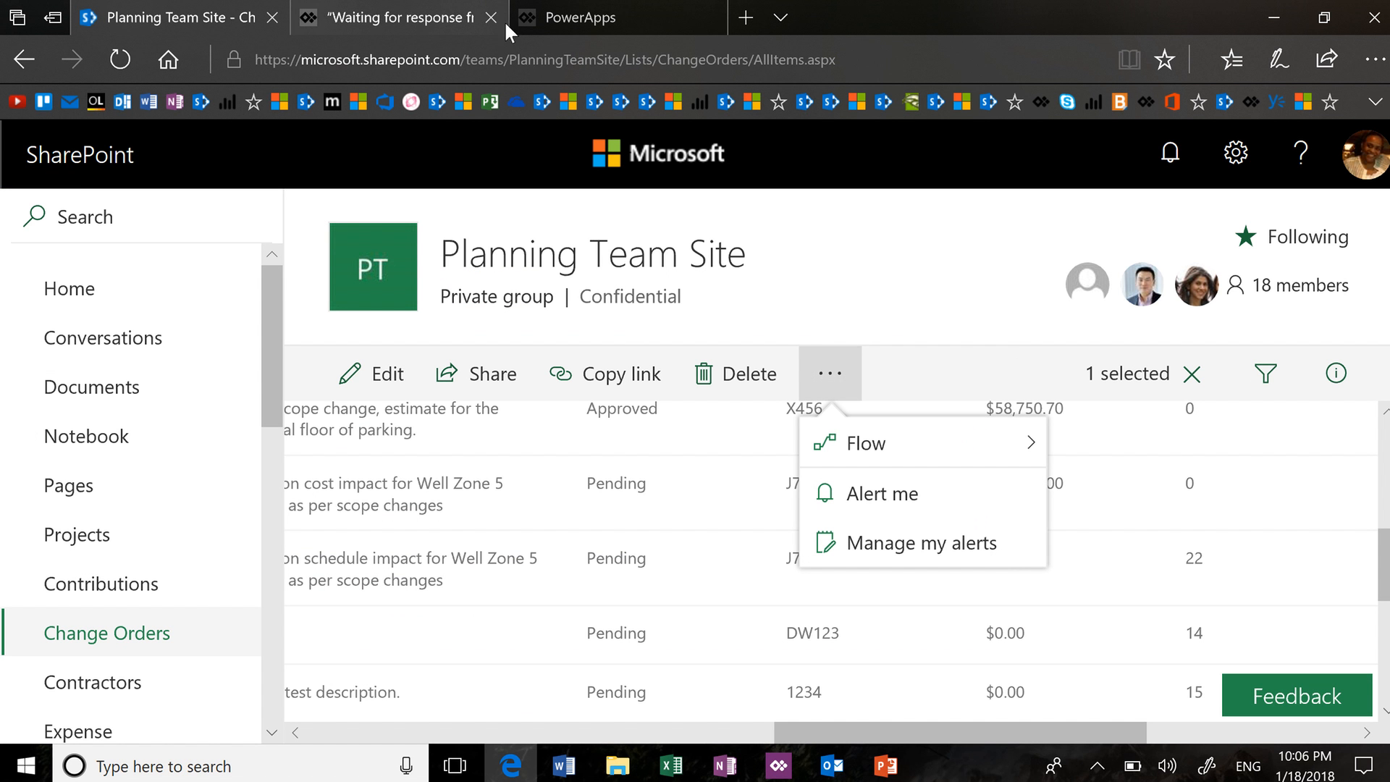
{"action": "left_click", "coordinate": [850, 301]}
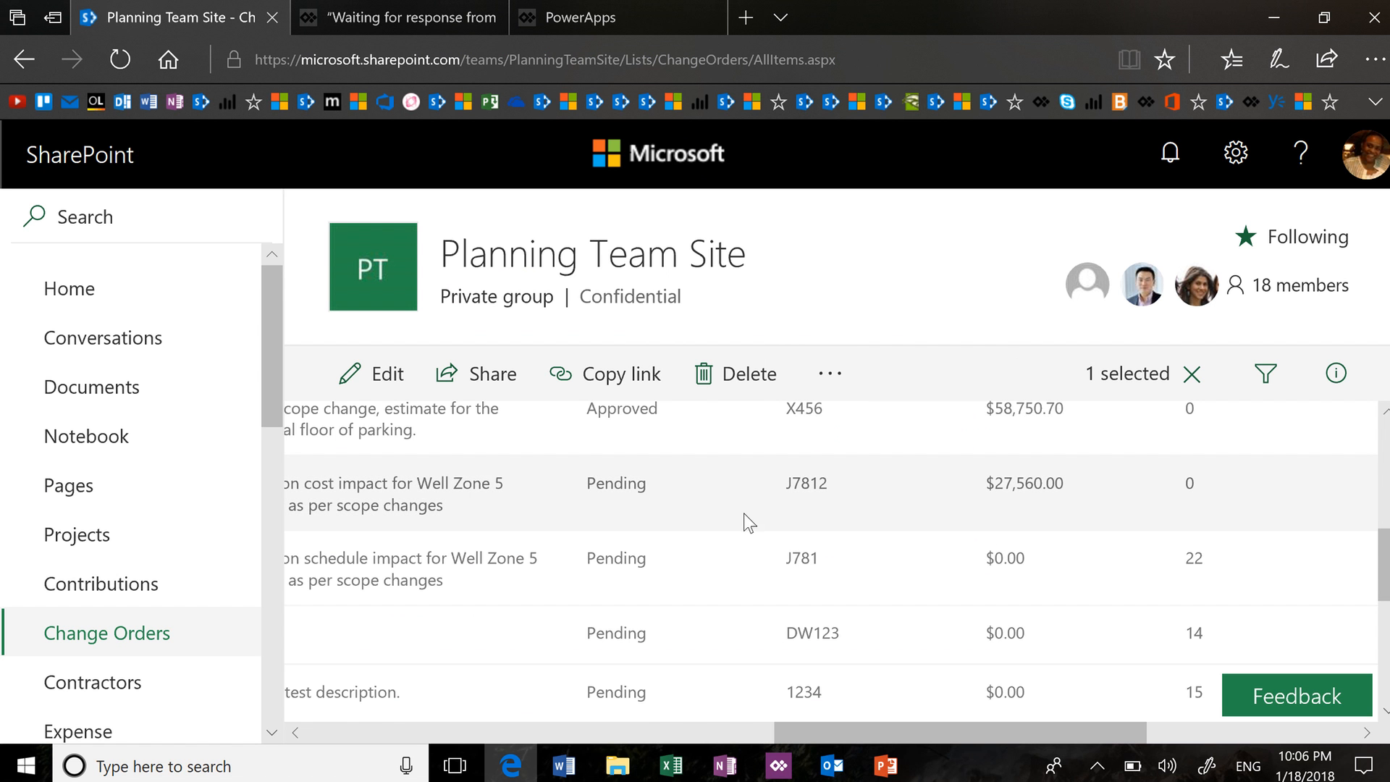
{"action": "left_click", "coordinate": [613, 737]}
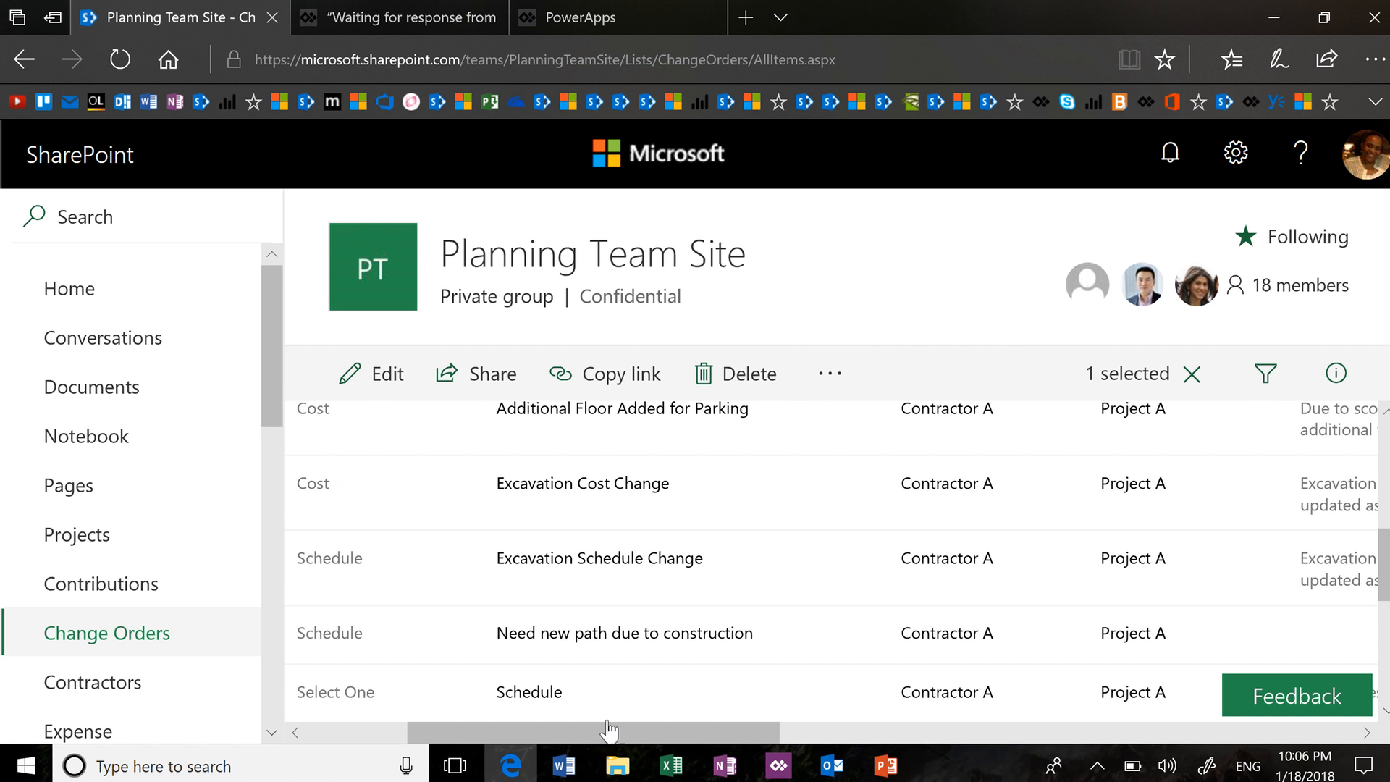
{"action": "left_click", "coordinate": [1196, 374]}
Create a PowerApps app named test from the Change Orders list
{"action": "left_click", "coordinate": [812, 380]}
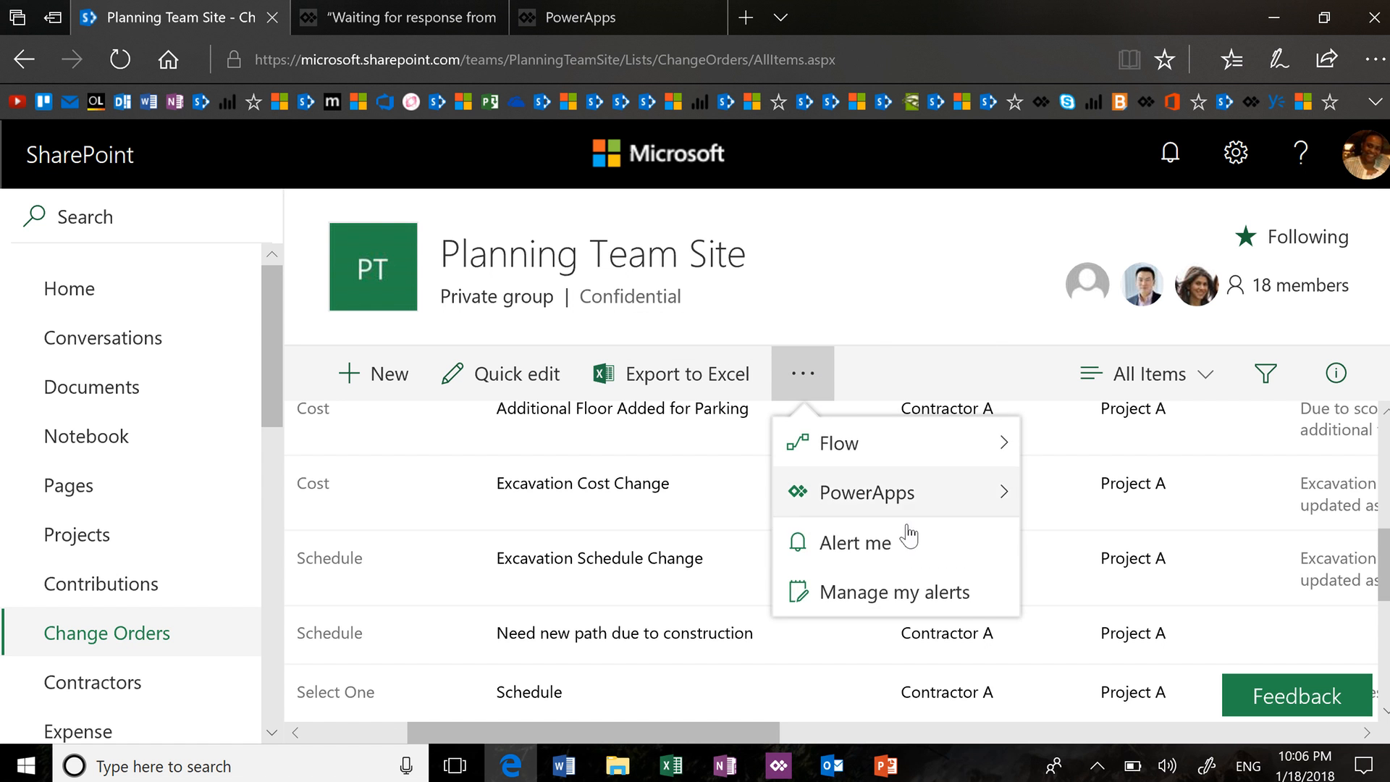
{"action": "mouse_move", "coordinate": [936, 492]}
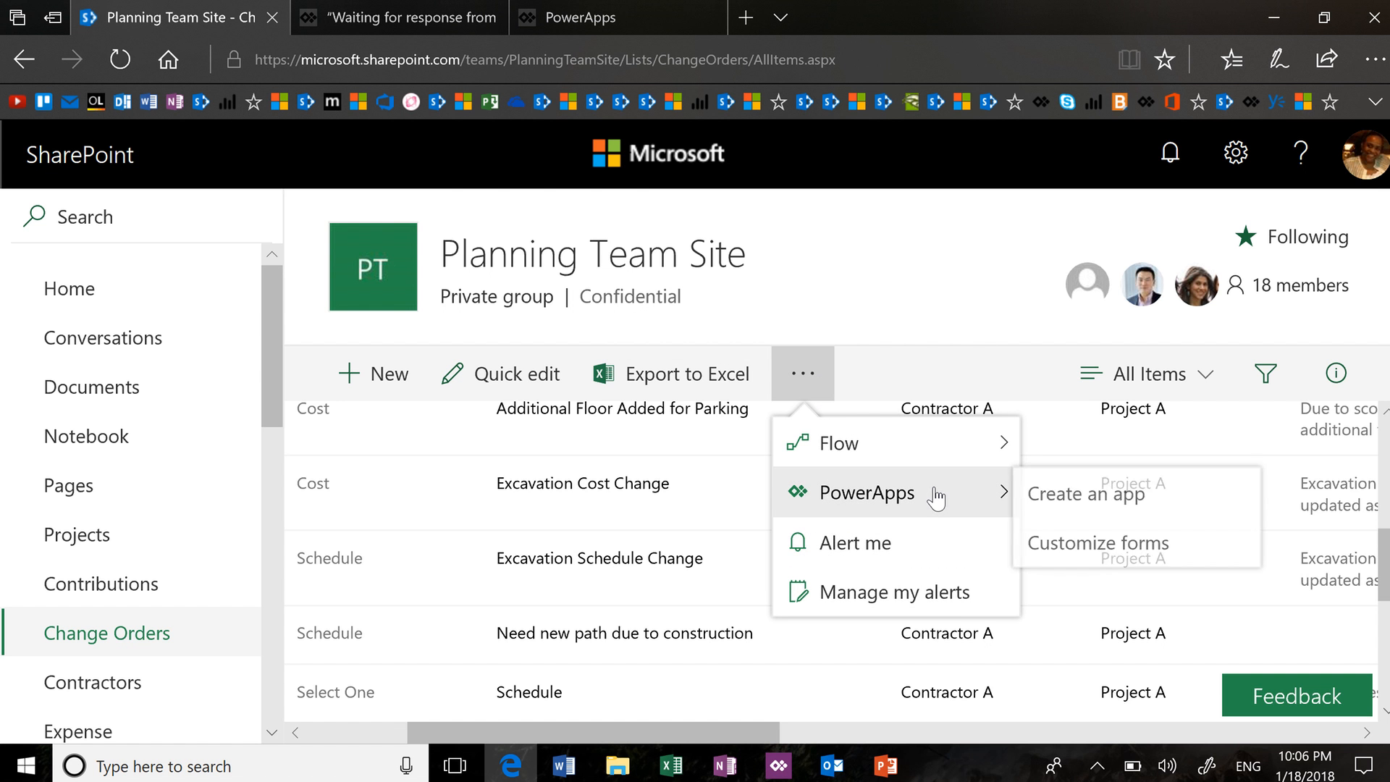
{"action": "left_click", "coordinate": [1059, 498]}
{"action": "type", "text": "test"}
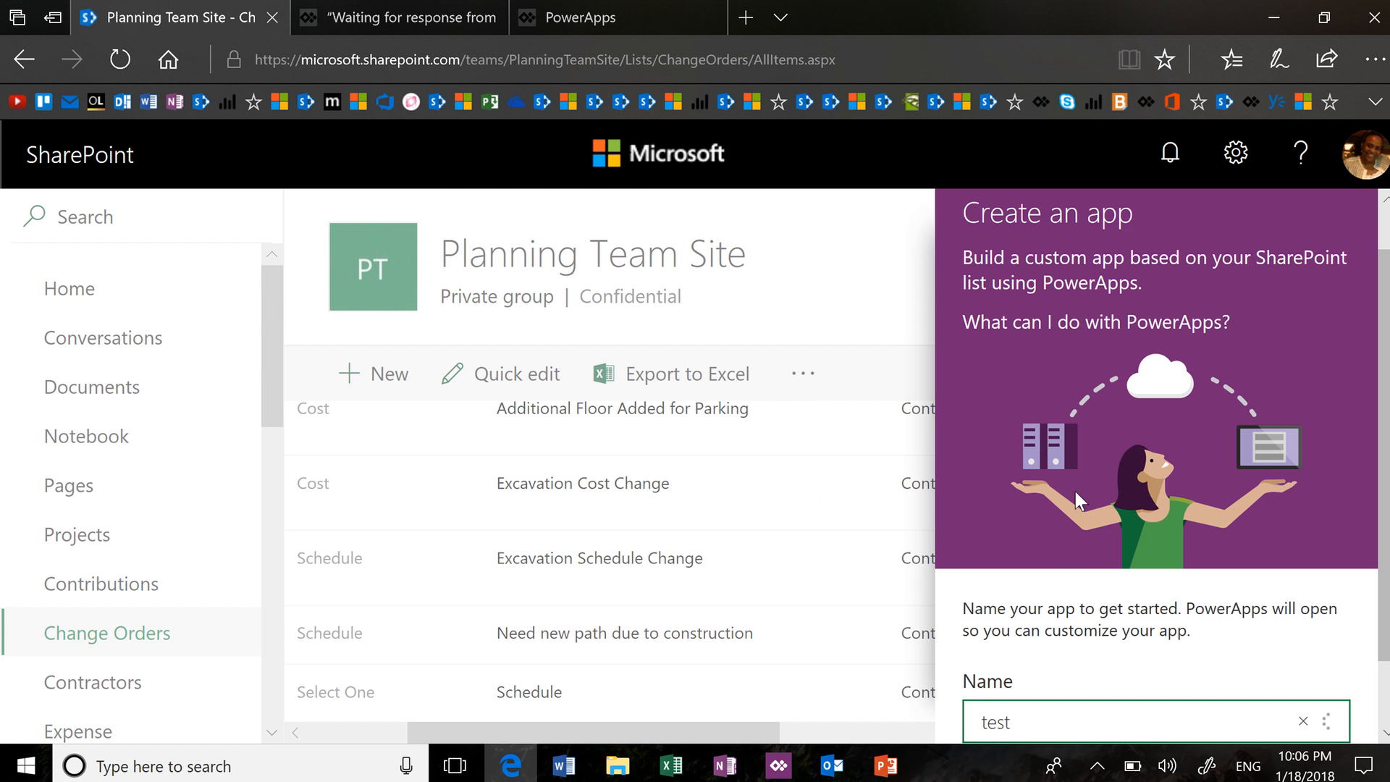
{"action": "scroll", "coordinate": [1075, 493], "scroll_direction": "down", "scroll_amount": 1}
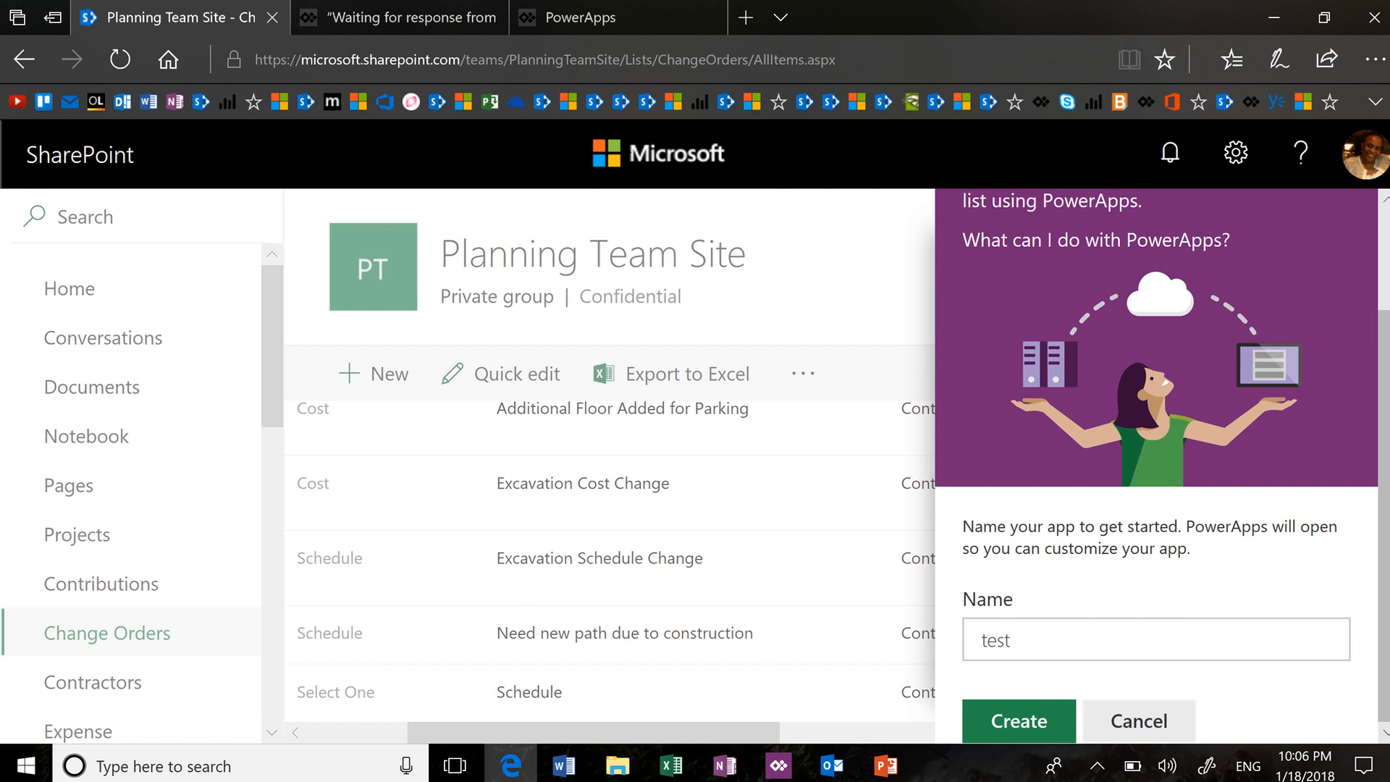
{"action": "left_click", "coordinate": [1019, 722]}
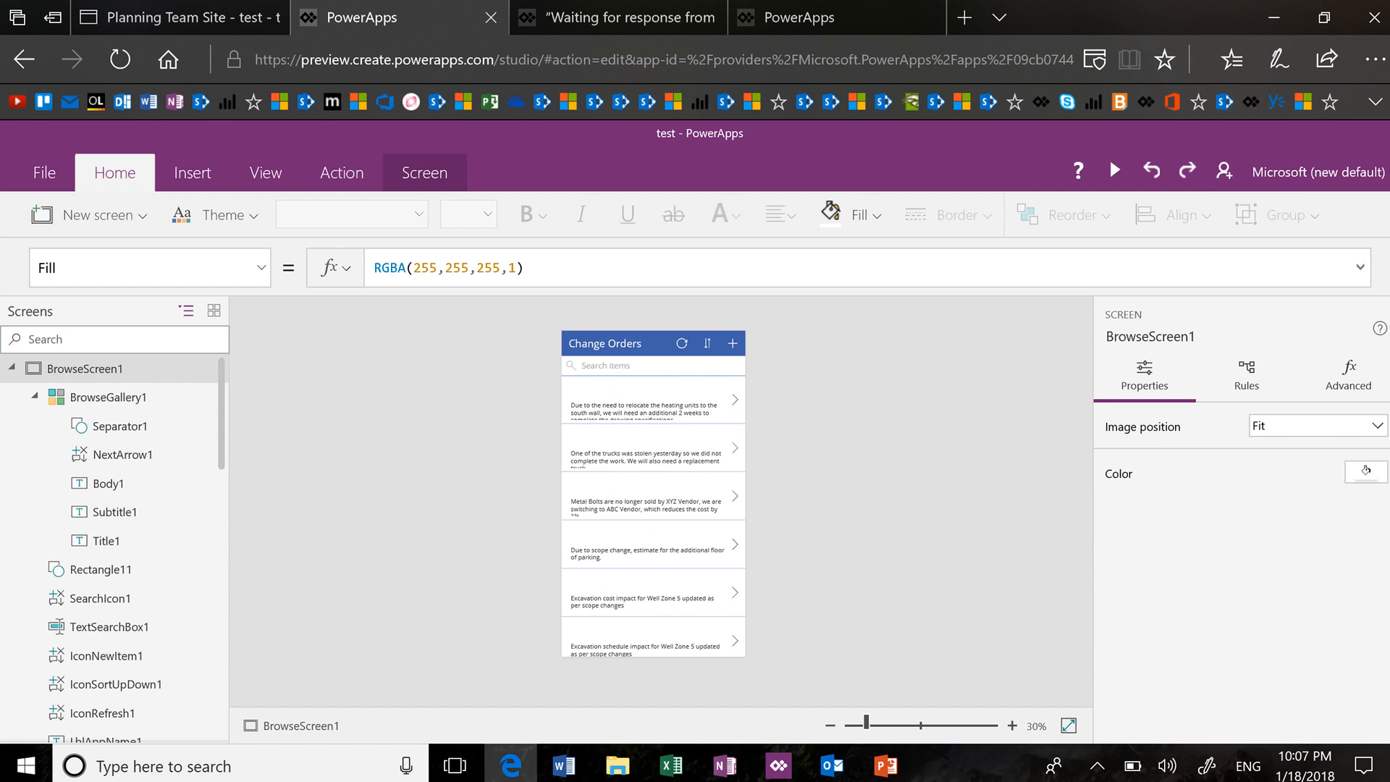
{"action": "key", "text": "Return"}
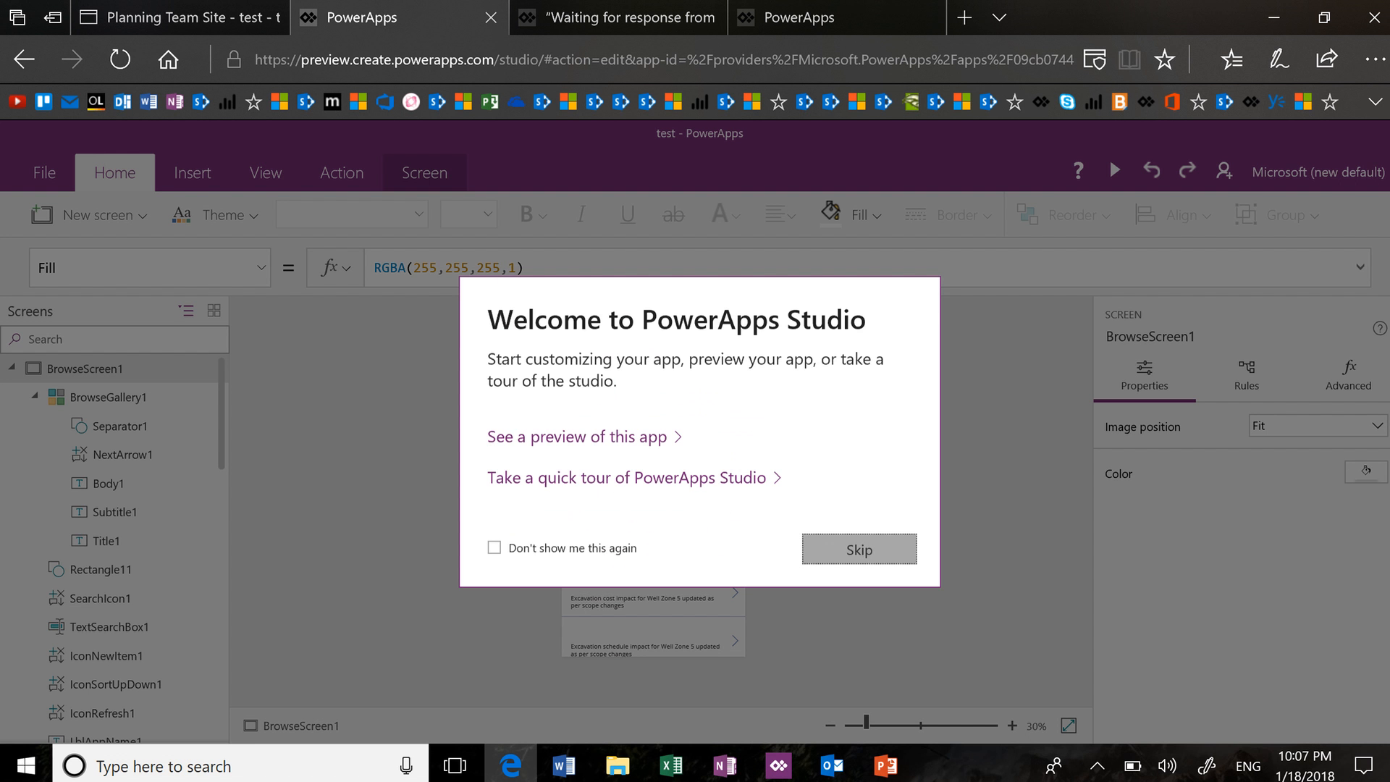
Copy the whole OnSelect formula of the new-item icon on the test app's BrowseScreen1
{"action": "left_click", "coordinate": [733, 343]}
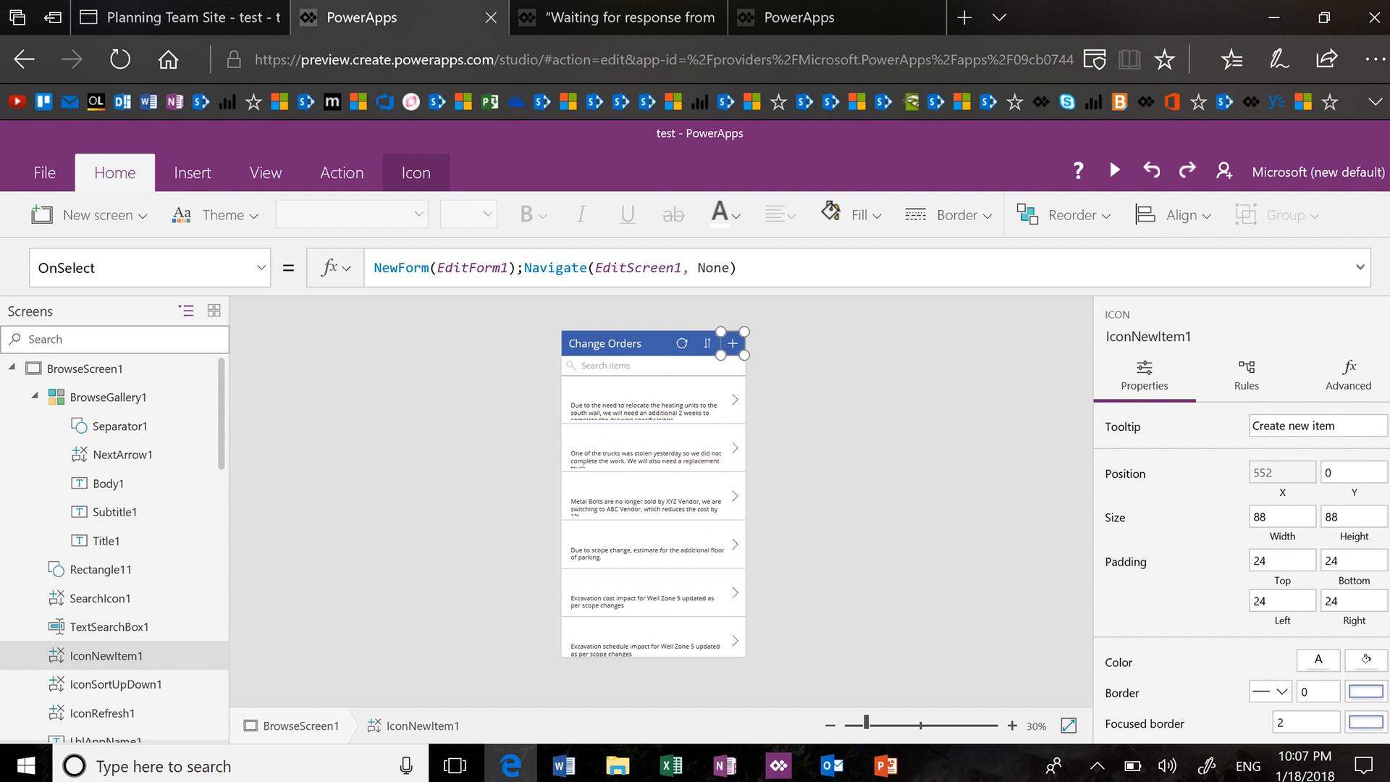
{"action": "left_click", "coordinate": [935, 265]}
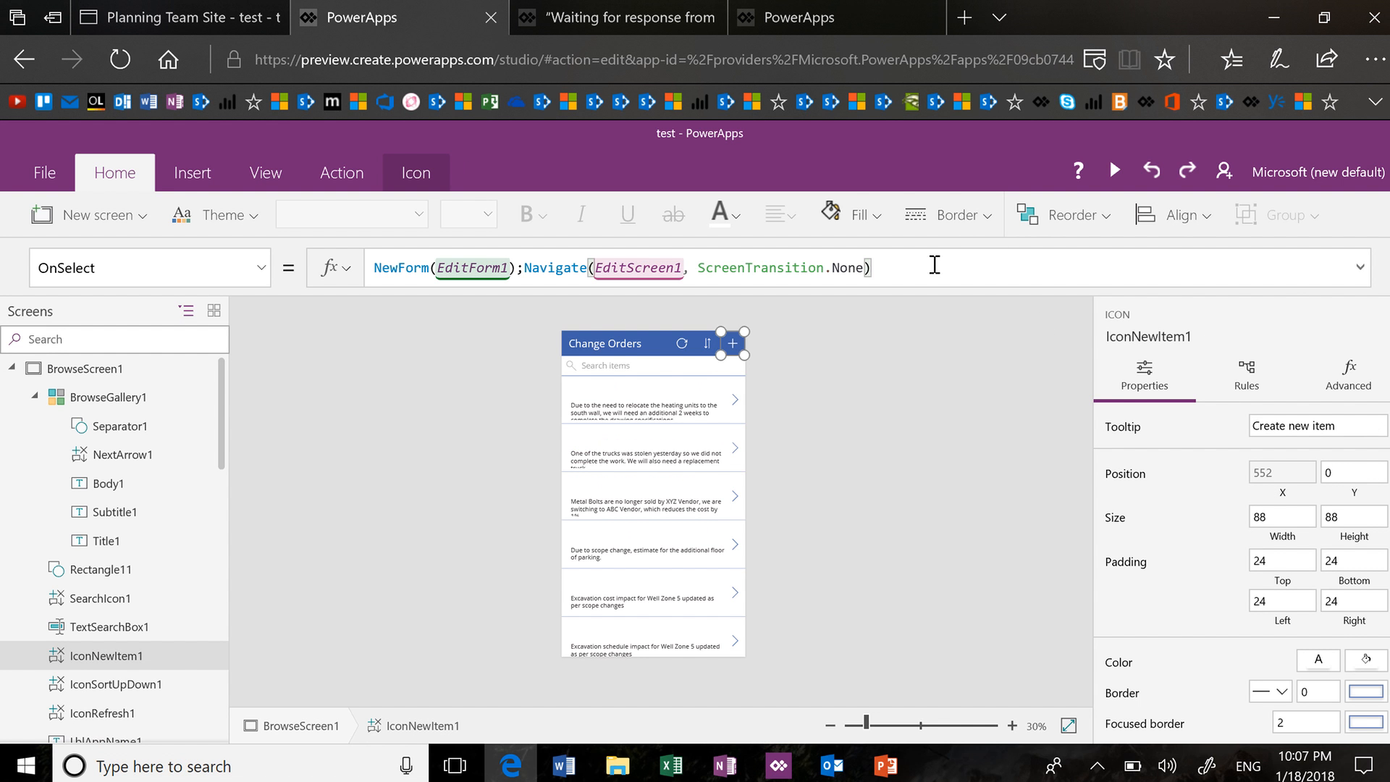
{"action": "key", "text": "ctrl+a"}
{"action": "key", "text": "ctrl+c"}
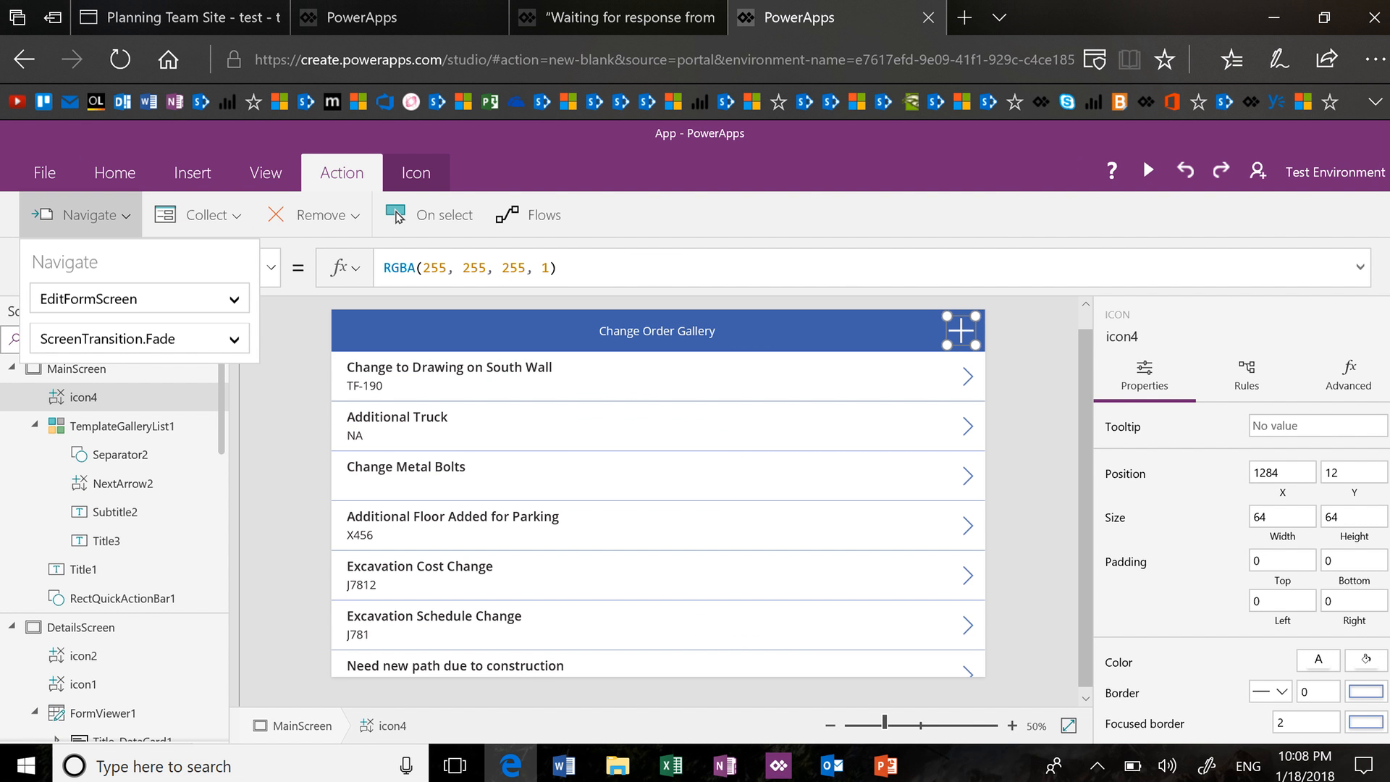
In the tablet app, replace the MainScreen Add icon's OnSelect formula with the copied NewForm(EditForm1);Navigate(EditScreen1, ScreenTransition.None)
{"action": "left_click", "coordinate": [1033, 405]}
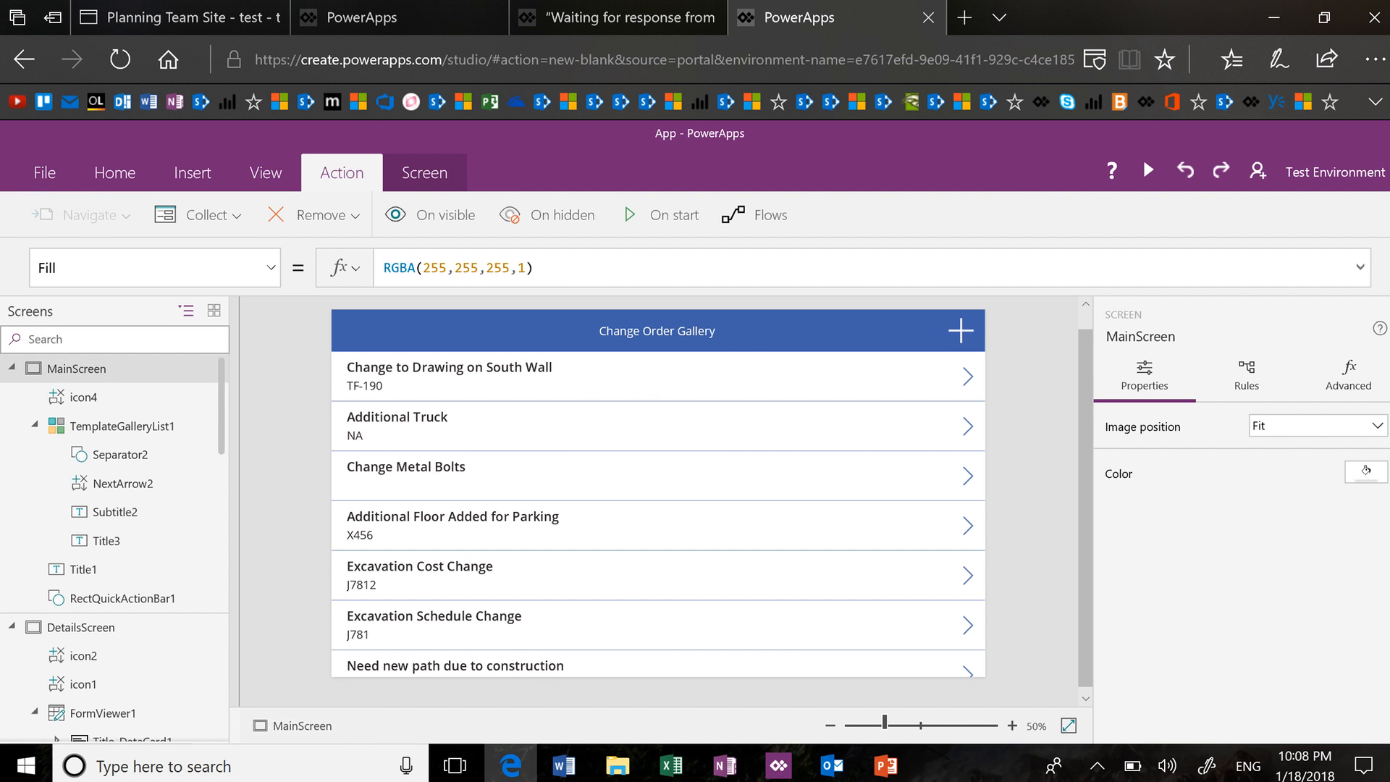
{"action": "left_click", "coordinate": [961, 331]}
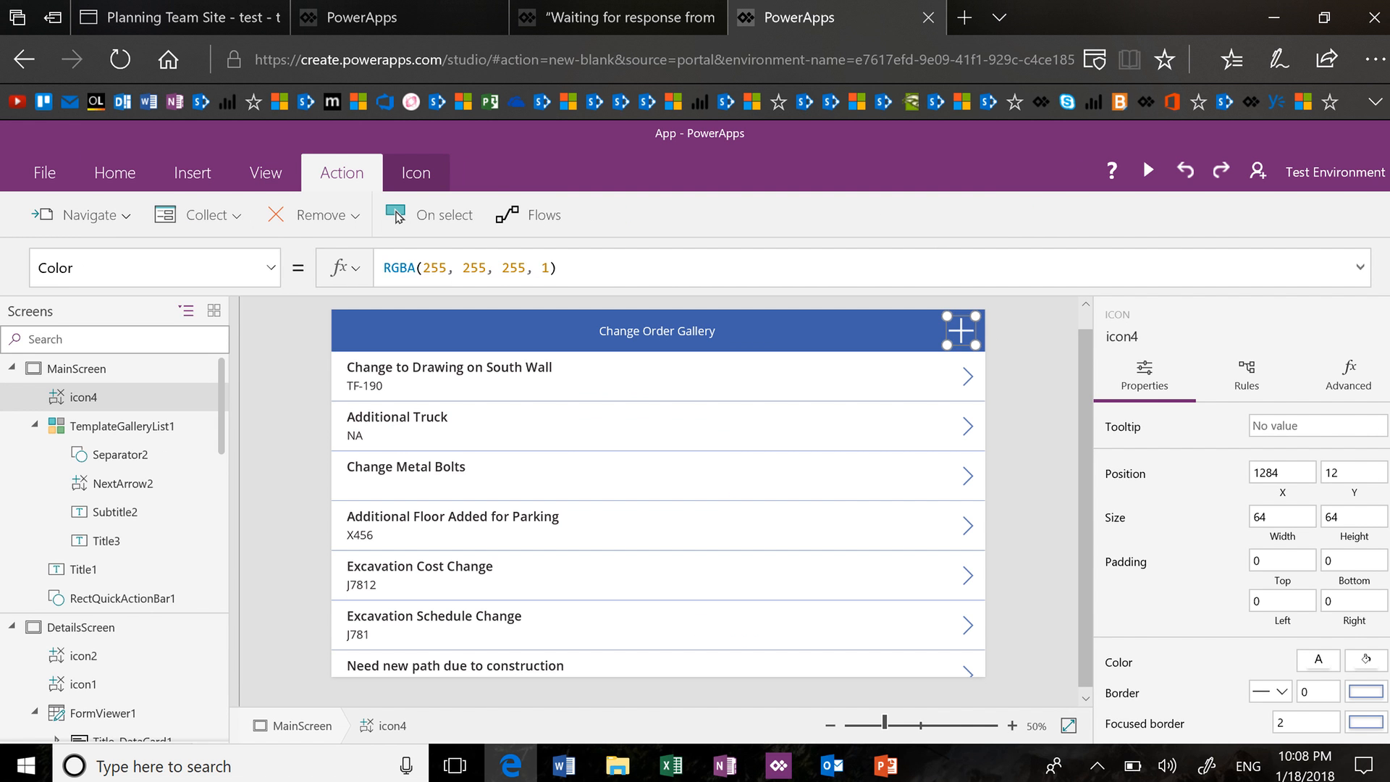
{"action": "left_click", "coordinate": [270, 268]}
{"action": "left_click", "coordinate": [181, 339]}
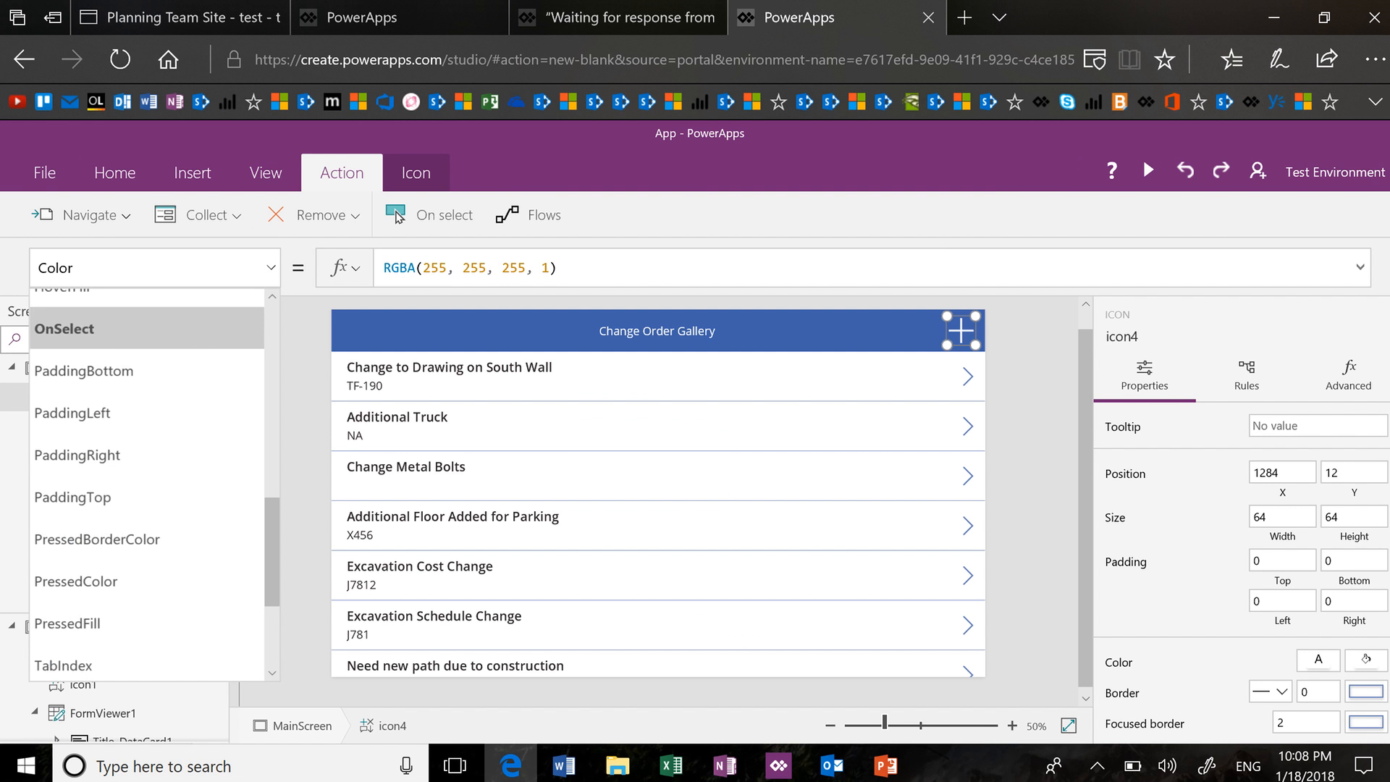
{"action": "left_click", "coordinate": [668, 268]}
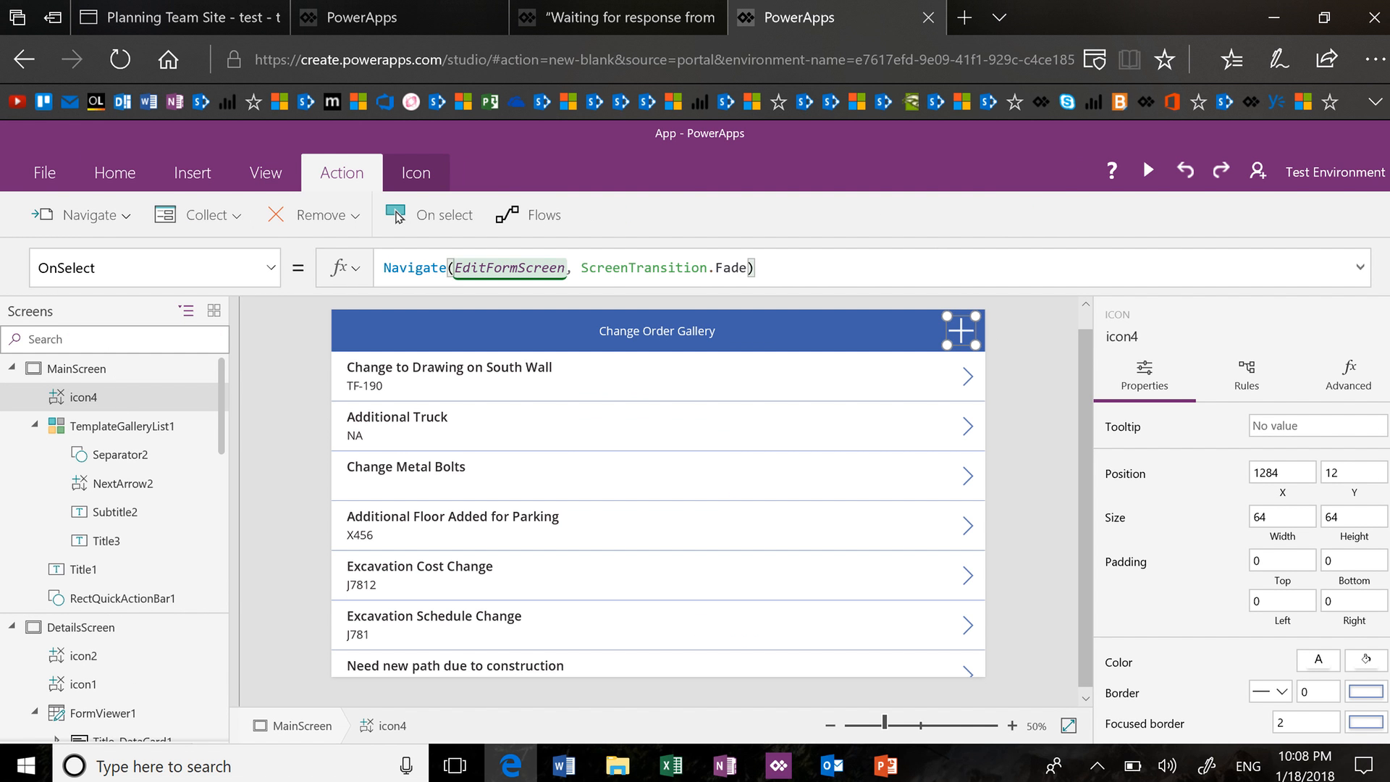
{"action": "key", "text": "ctrl+a"}
{"action": "key", "text": "BackSpace"}
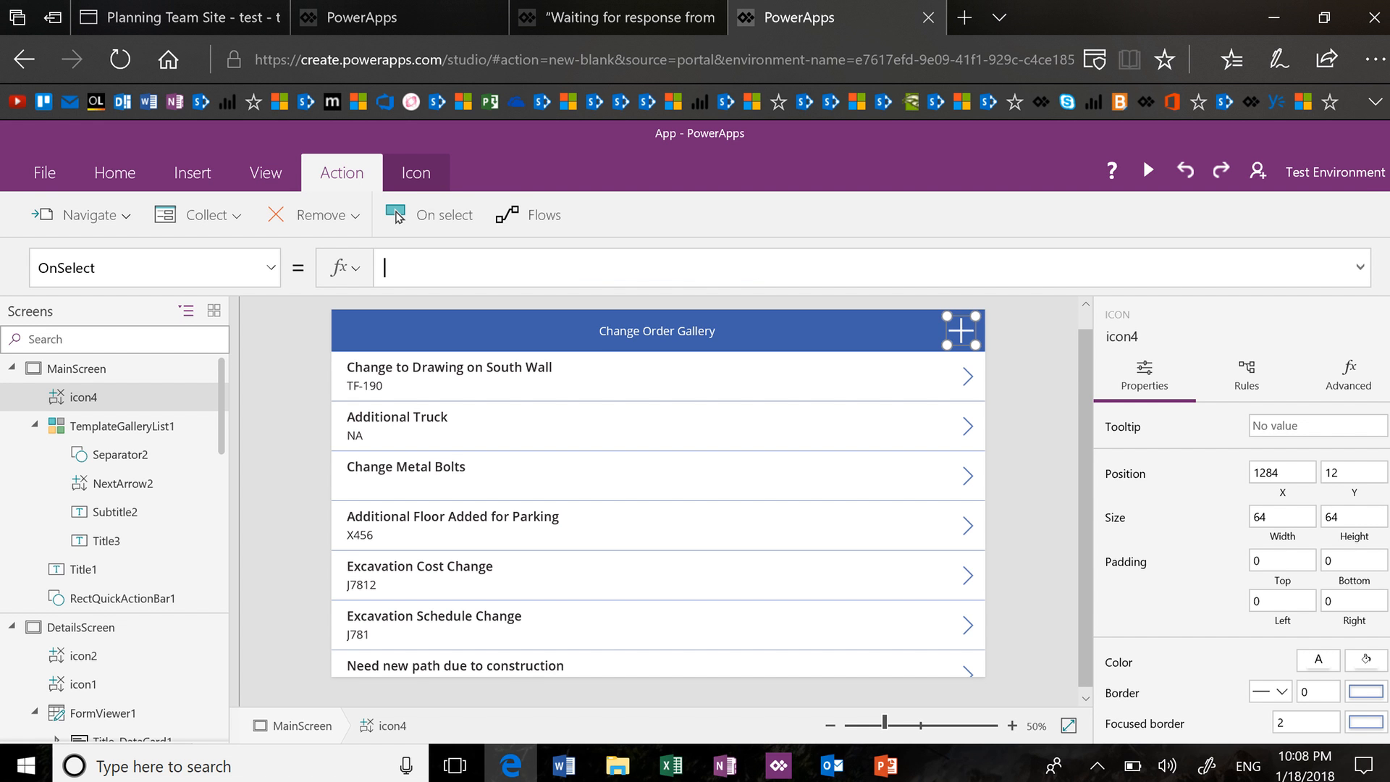
{"action": "key", "text": "ctrl+v"}
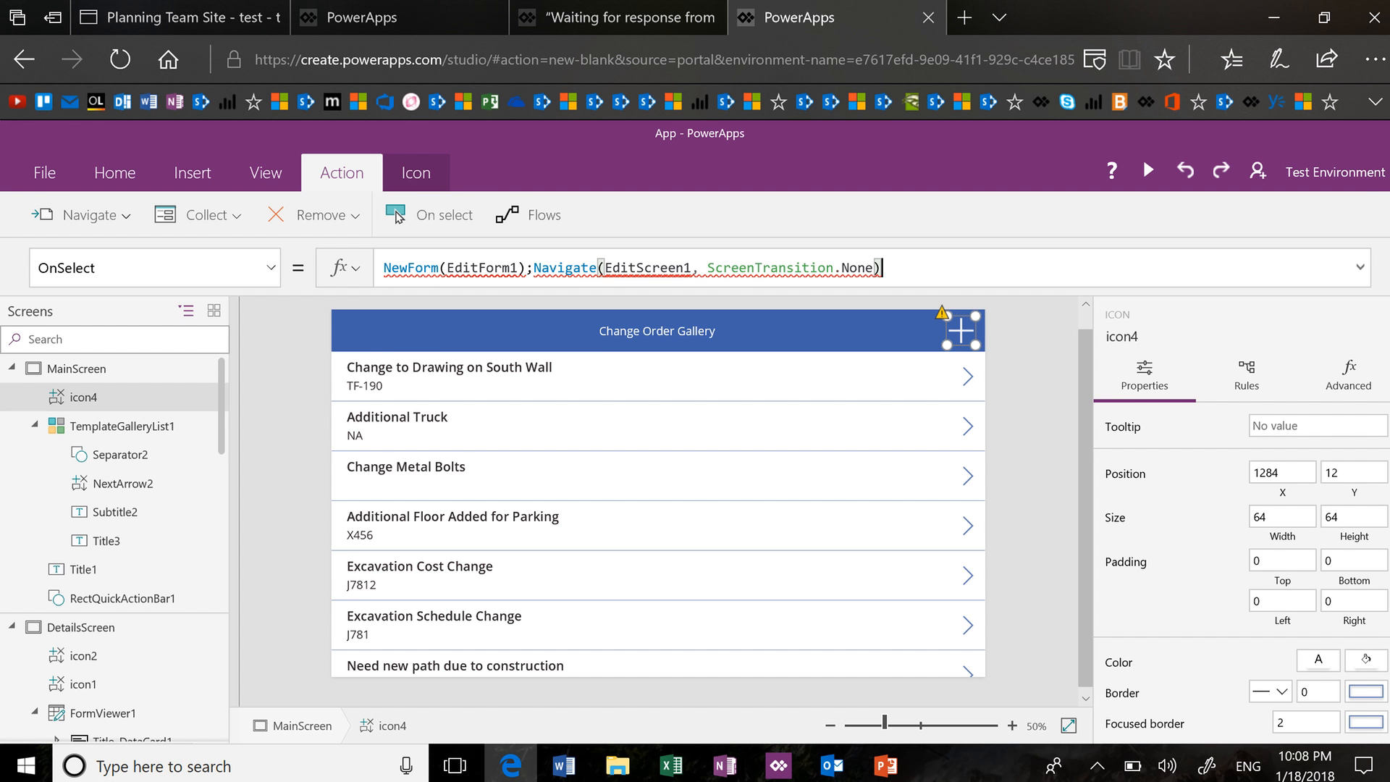
Change the NewForm argument in the Add icon's OnSelect formula to Form1
{"action": "key", "text": "Left"}
{"action": "key", "text": "Left"}
{"action": "key", "text": "Left"}
{"action": "key", "text": "Left"}
{"action": "key", "text": "Left"}
{"action": "key", "text": "Left"}
{"action": "key", "text": "Left"}
{"action": "key", "text": "Left"}
{"action": "key", "text": "Left"}
{"action": "key", "text": "Left"}
{"action": "key", "text": "Left"}
{"action": "key", "text": "Left"}
{"action": "key", "text": "Left"}
{"action": "key", "text": "Left"}
{"action": "key", "text": "Left"}
{"action": "key", "text": "Left"}
{"action": "key", "text": "Left"}
{"action": "key", "text": "Left"}
{"action": "key", "text": "Left"}
{"action": "key", "text": "Left"}
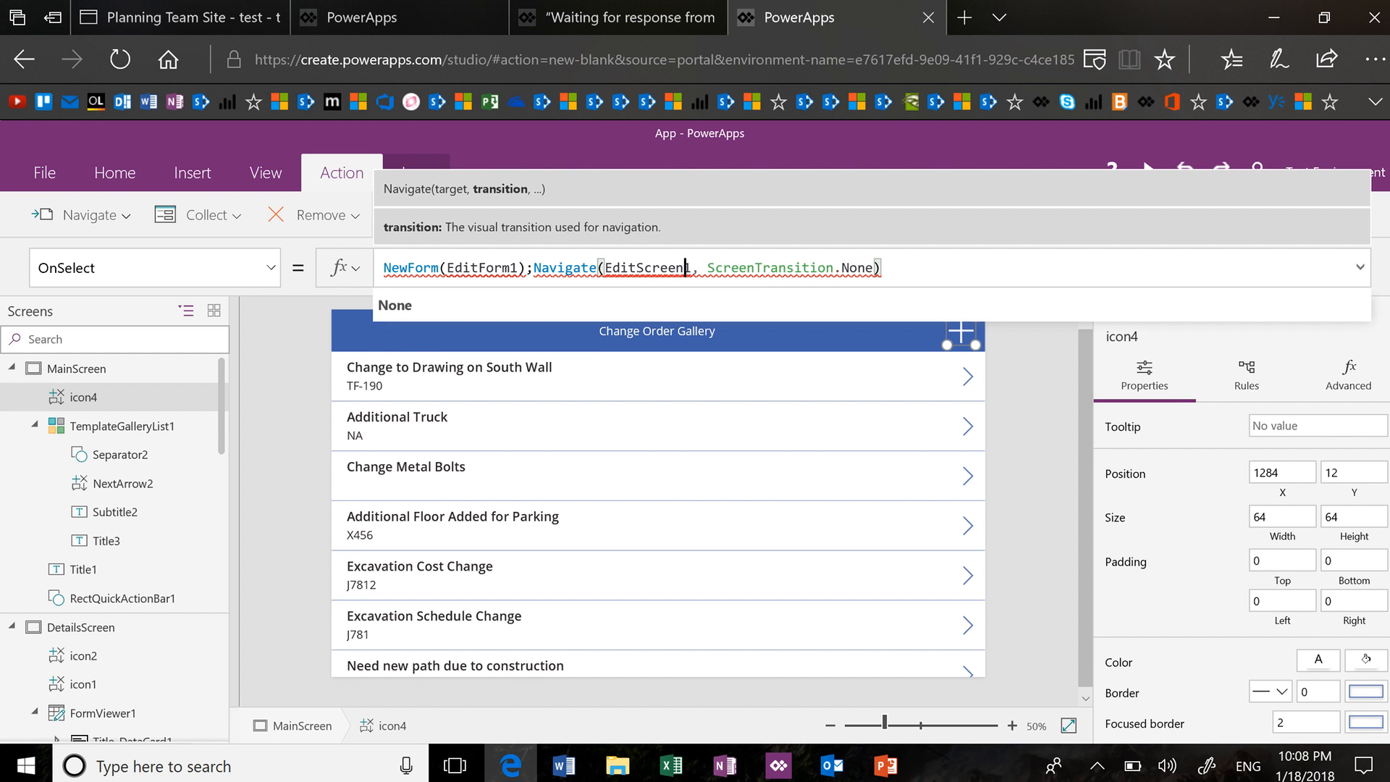
{"action": "key", "text": "Left"}
{"action": "key", "text": "Left"}
{"action": "key", "text": "Left"}
{"action": "key", "text": "Left"}
{"action": "key", "text": "Left"}
{"action": "key", "text": "Left"}
{"action": "key", "text": "Left"}
{"action": "key", "text": "Left"}
{"action": "key", "text": "Left"}
{"action": "key", "text": "Left"}
{"action": "key", "text": "Left"}
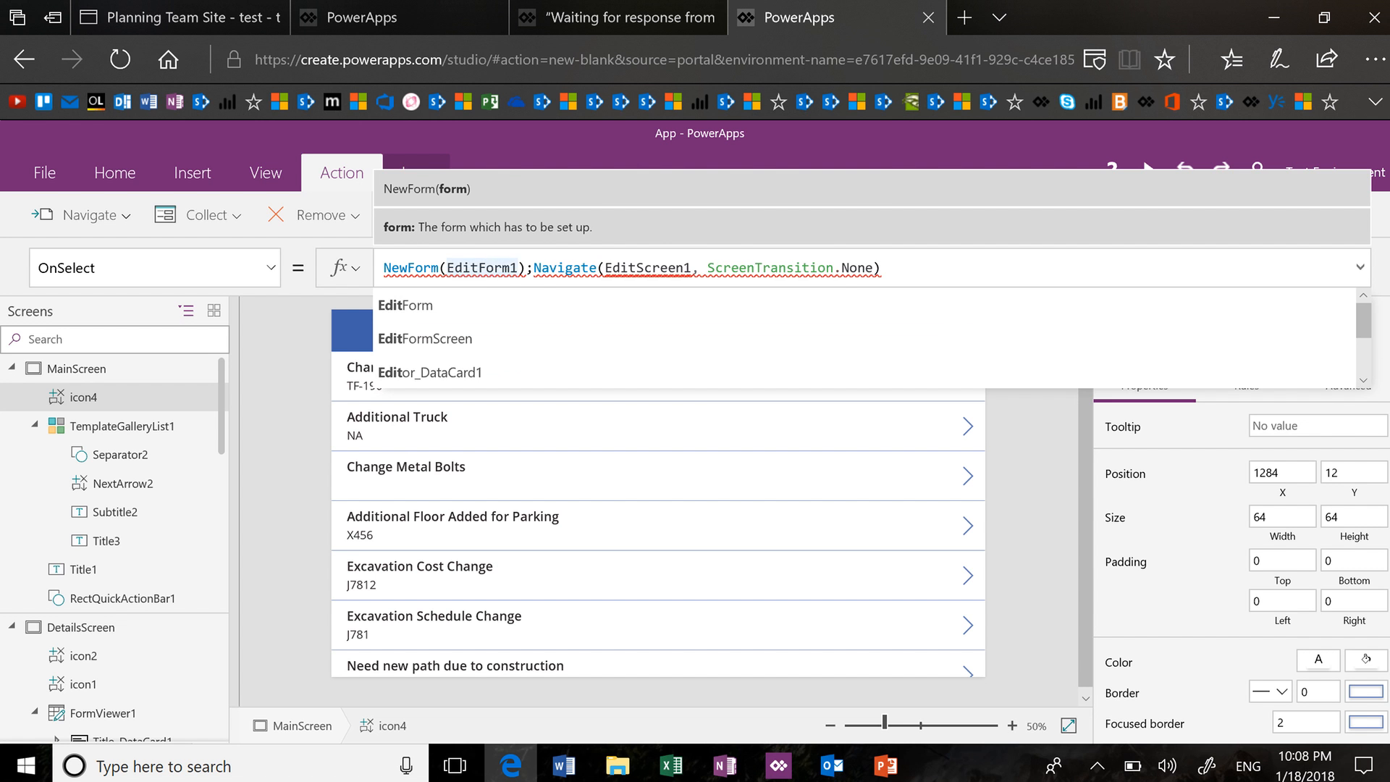
{"action": "key", "text": "BackSpace"}
{"action": "key", "text": "BackSpace"}
{"action": "key", "text": "BackSpace"}
{"action": "key", "text": "BackSpace"}
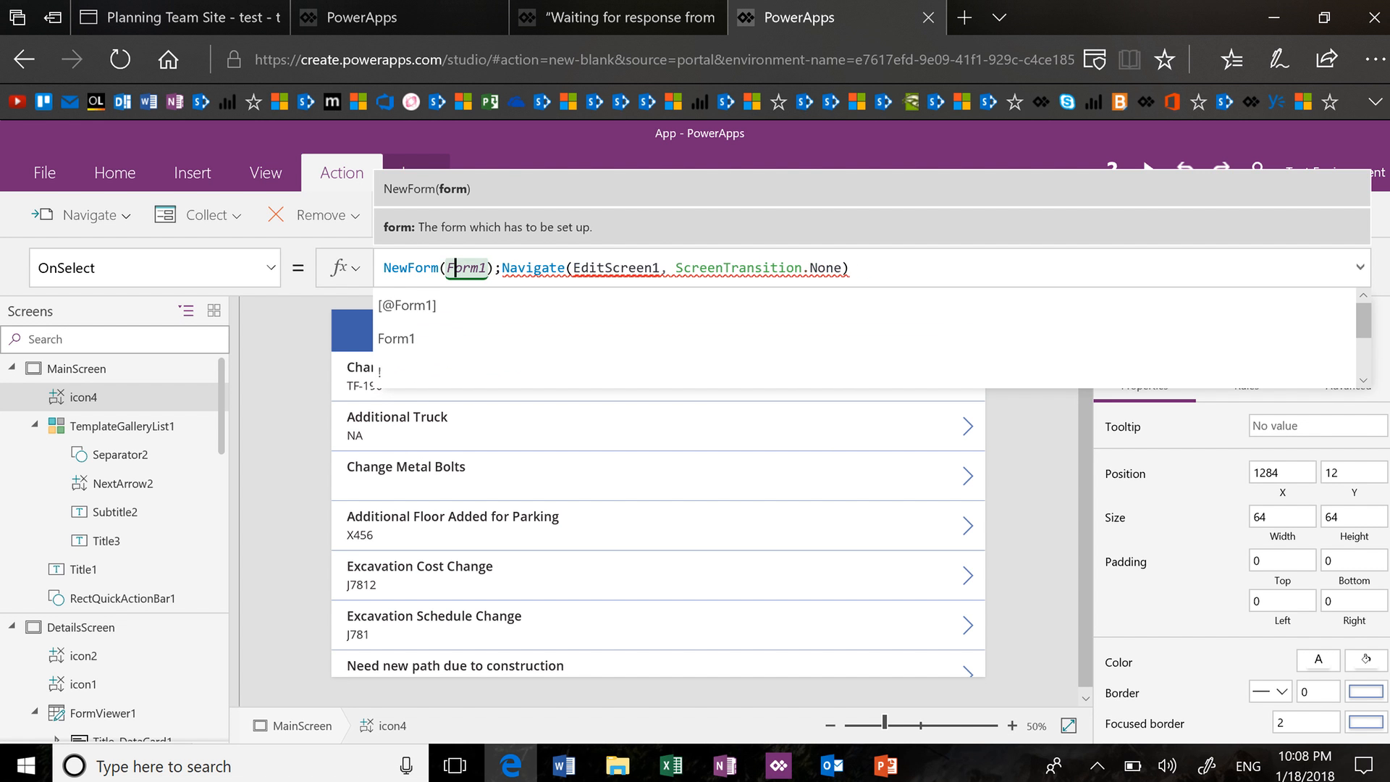
Check the edit screen's name in the screen tree and set the Navigate target in the Add icon's formula to EditFormScreen
{"action": "key", "text": "Right"}
{"action": "key", "text": "Right"}
{"action": "key", "text": "Right"}
{"action": "key", "text": "Right"}
{"action": "key", "text": "Right"}
{"action": "key", "text": "Right"}
{"action": "key", "text": "Right"}
{"action": "key", "text": "Right"}
{"action": "key", "text": "Right"}
{"action": "key", "text": "Right"}
{"action": "key", "text": "Right"}
{"action": "key", "text": "Right"}
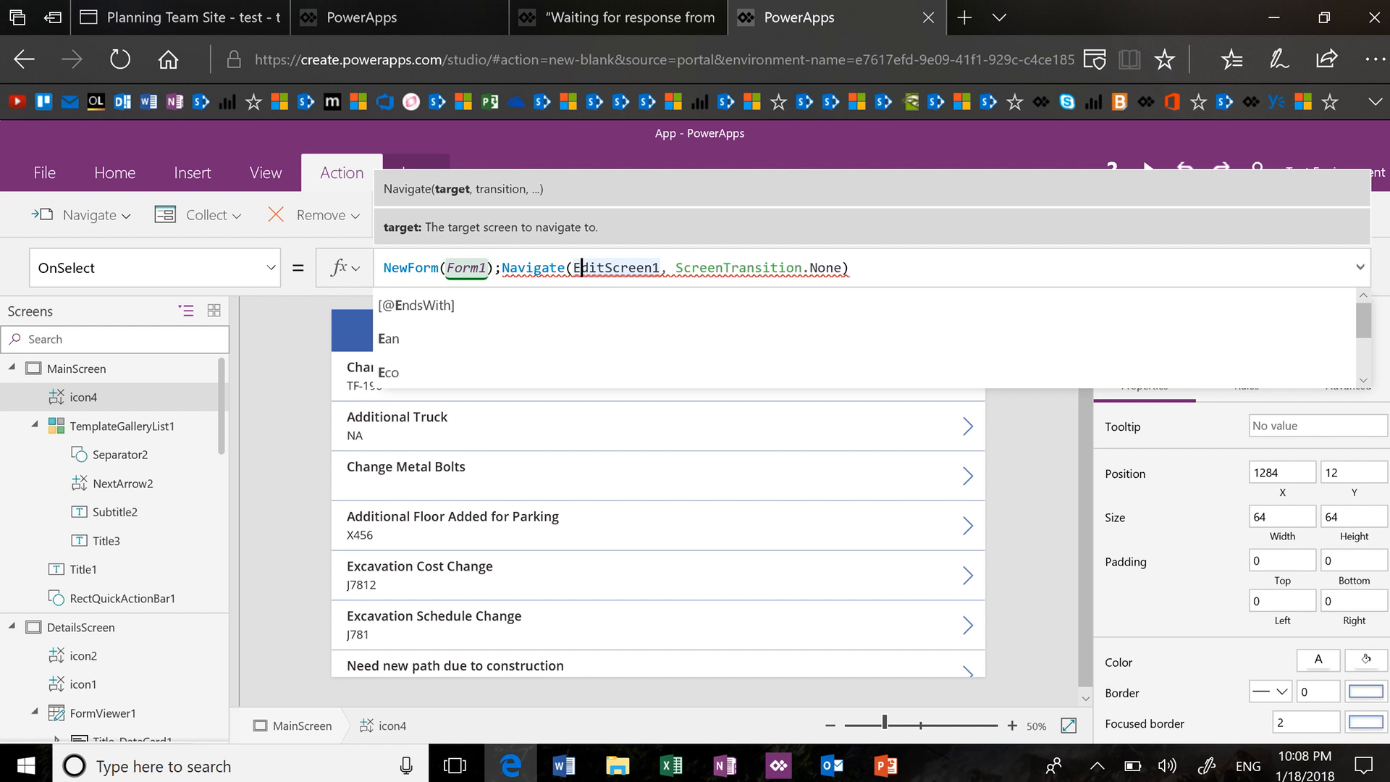
{"action": "key", "text": "shift+Right"}
{"action": "key", "text": "shift+Right"}
{"action": "key", "text": "shift+Right"}
{"action": "key", "text": "shift+Right"}
{"action": "key", "text": "shift+Right"}
{"action": "key", "text": "shift+Right"}
{"action": "key", "text": "shift+Right"}
{"action": "key", "text": "shift+Right"}
{"action": "key", "text": "shift+Right"}
{"action": "key", "text": "shift+Right"}
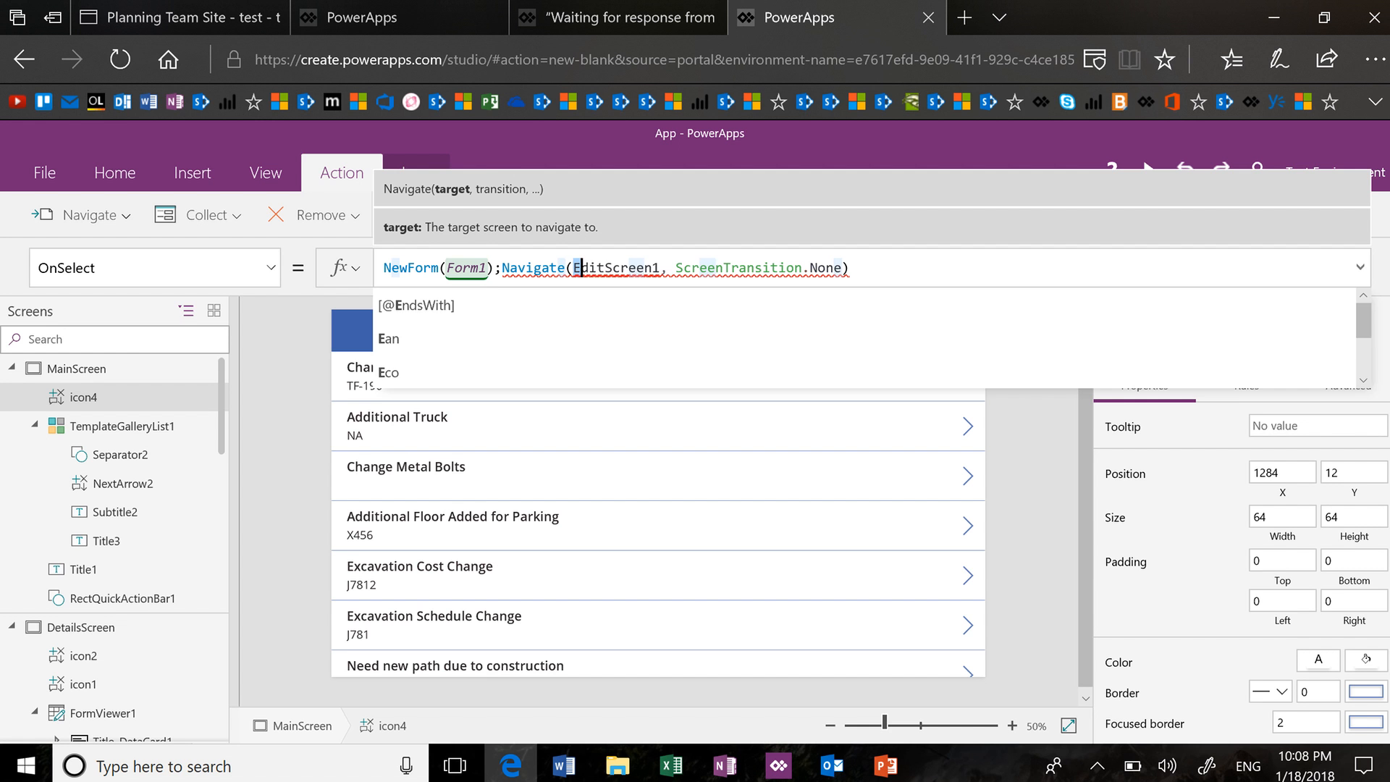
{"action": "key", "text": "shift+Right"}
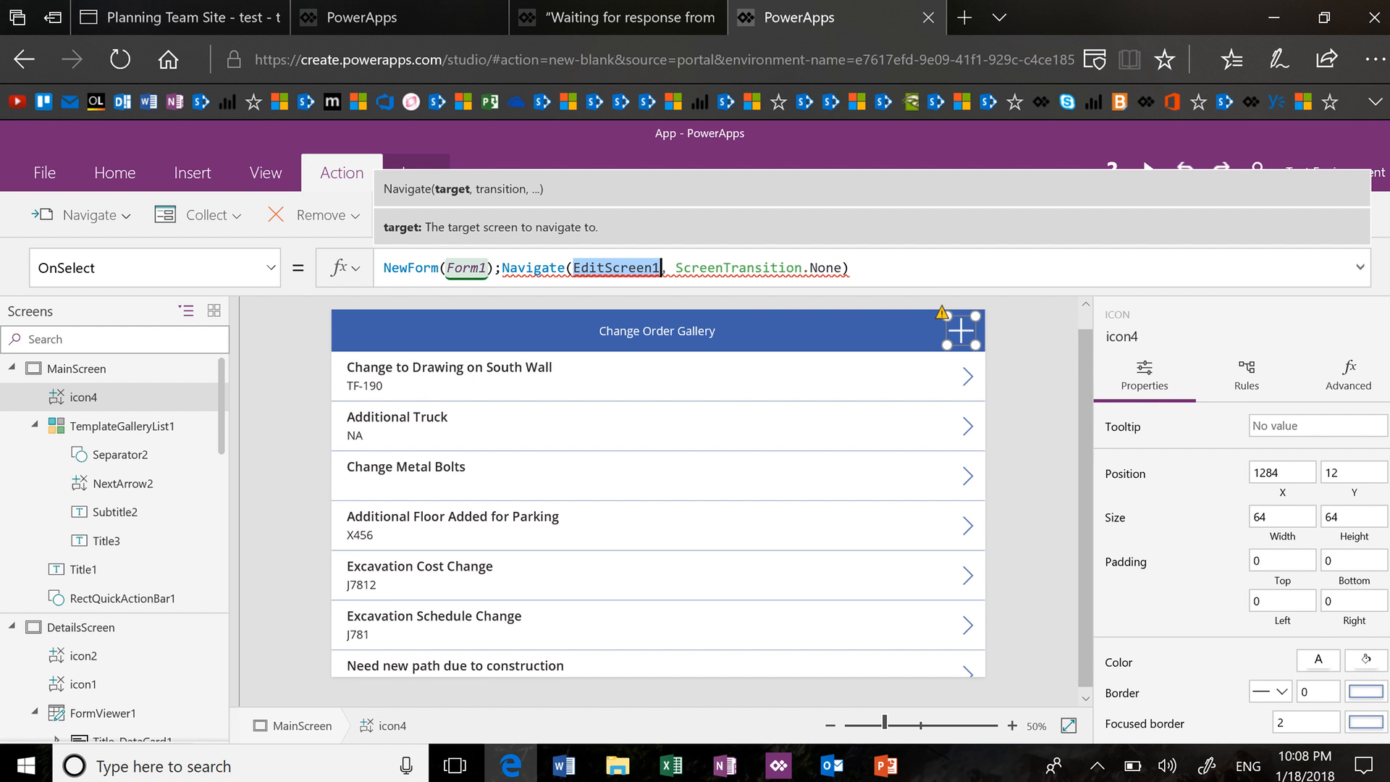
{"action": "left_click", "coordinate": [122, 599]}
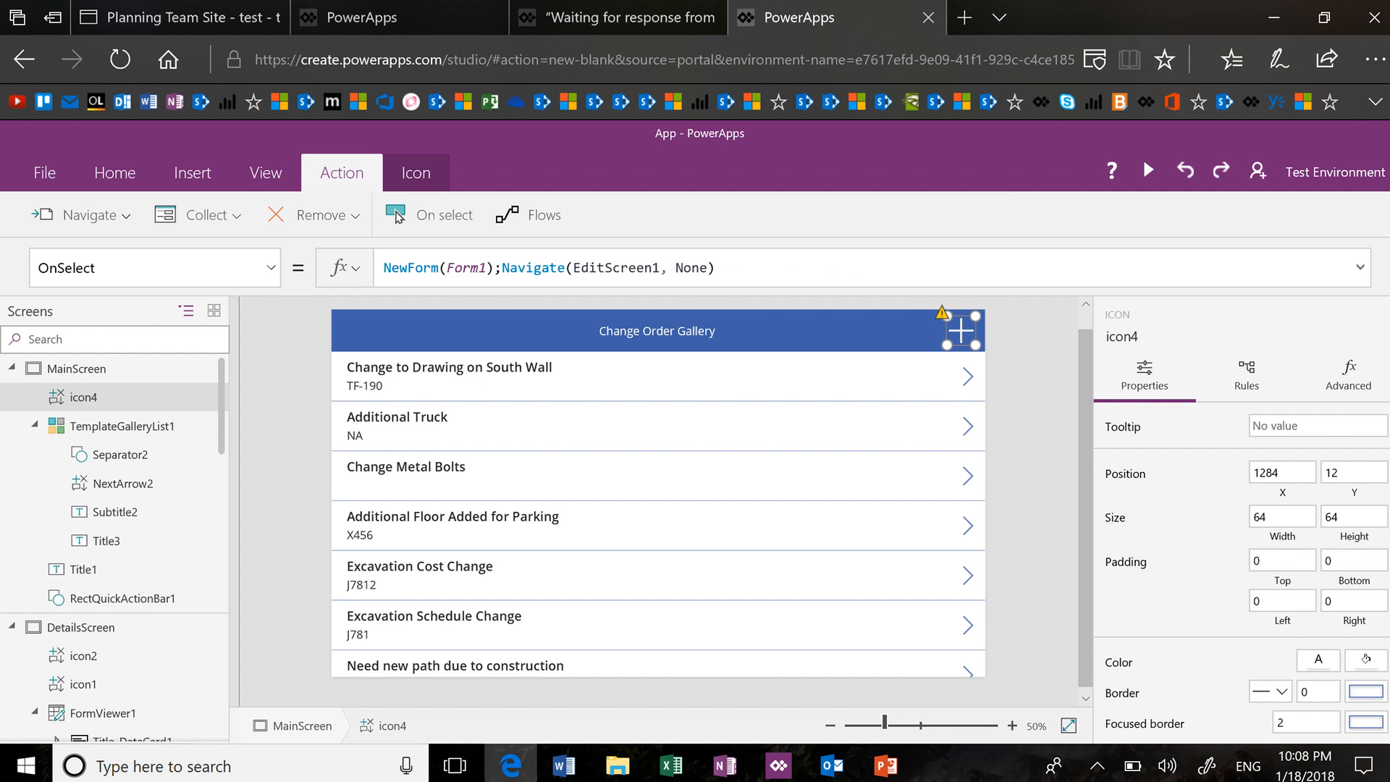
{"action": "scroll", "coordinate": [116, 543], "scroll_direction": "down", "scroll_amount": 3}
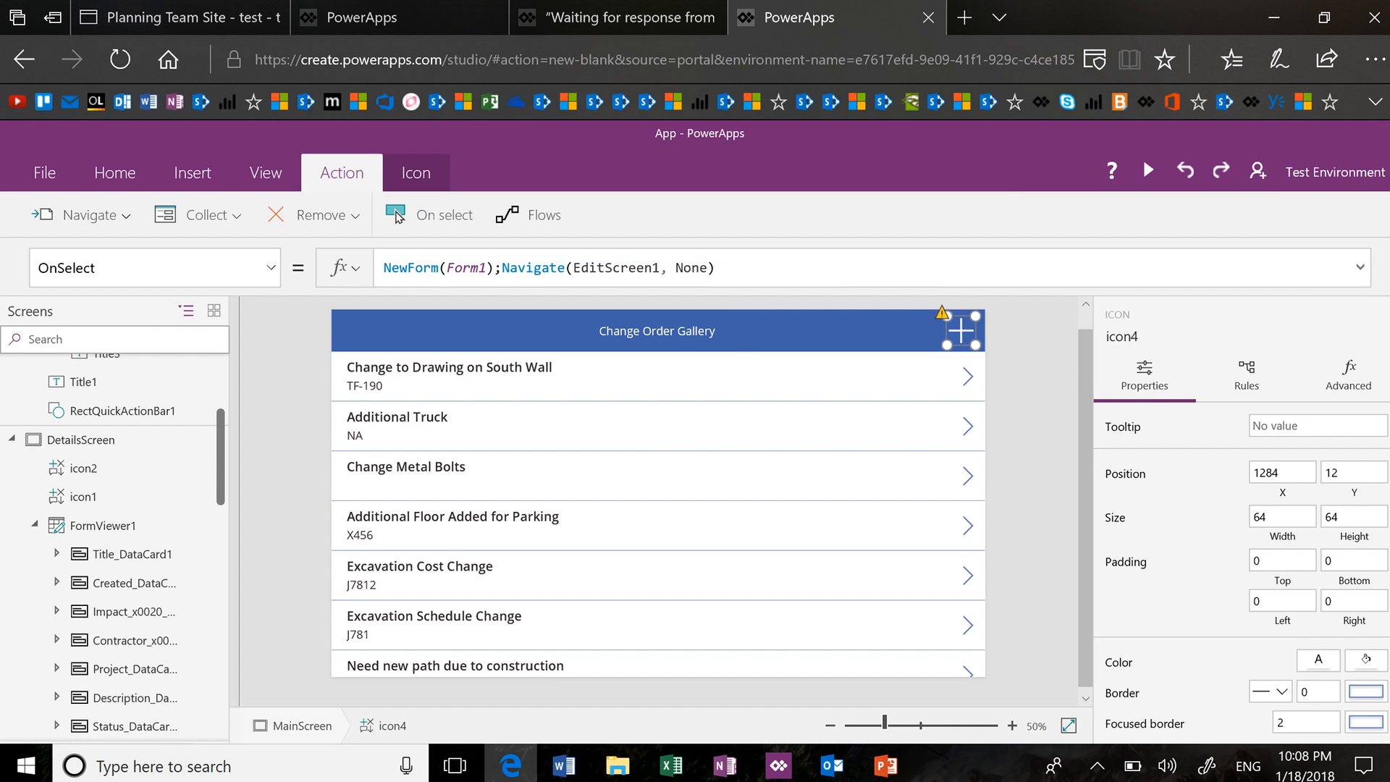
{"action": "scroll", "coordinate": [116, 543], "scroll_direction": "down", "scroll_amount": 6}
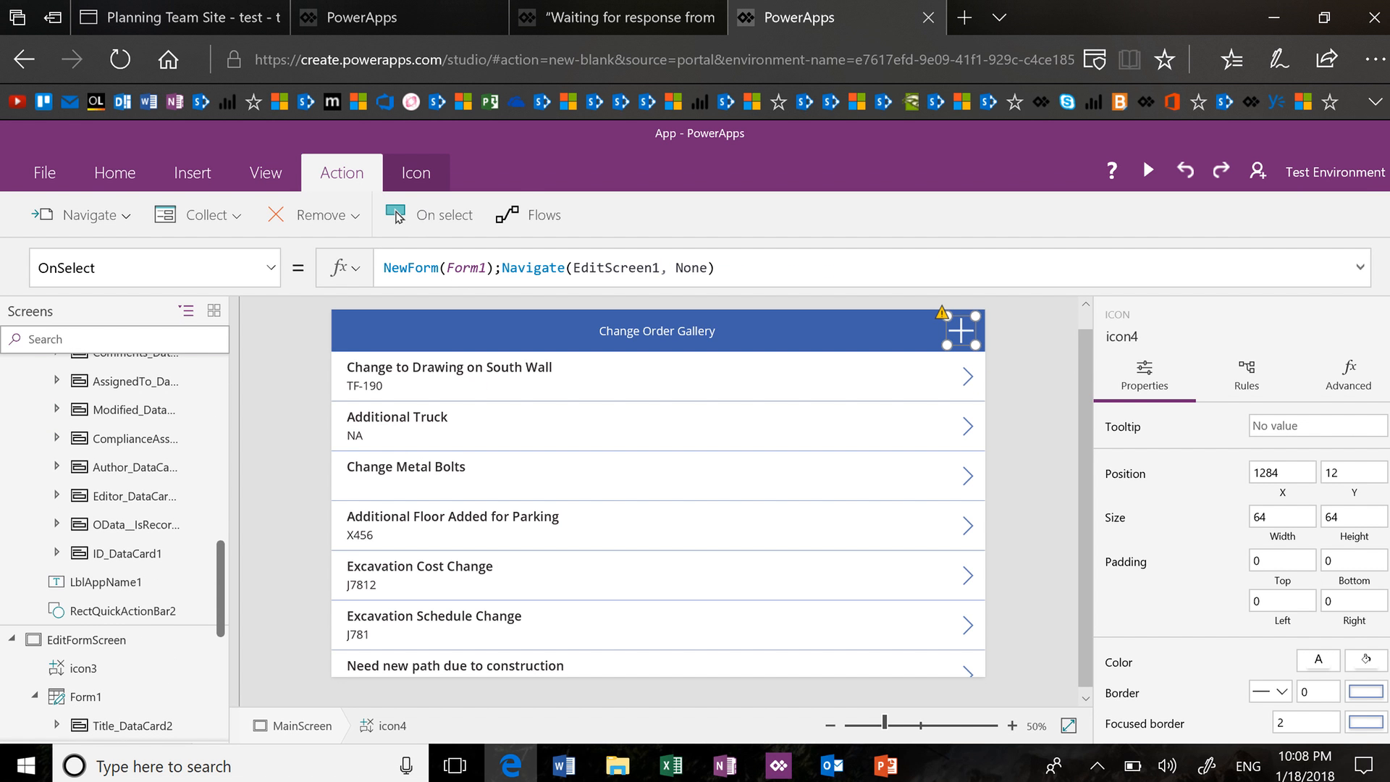
{"action": "left_click", "coordinate": [607, 268]}
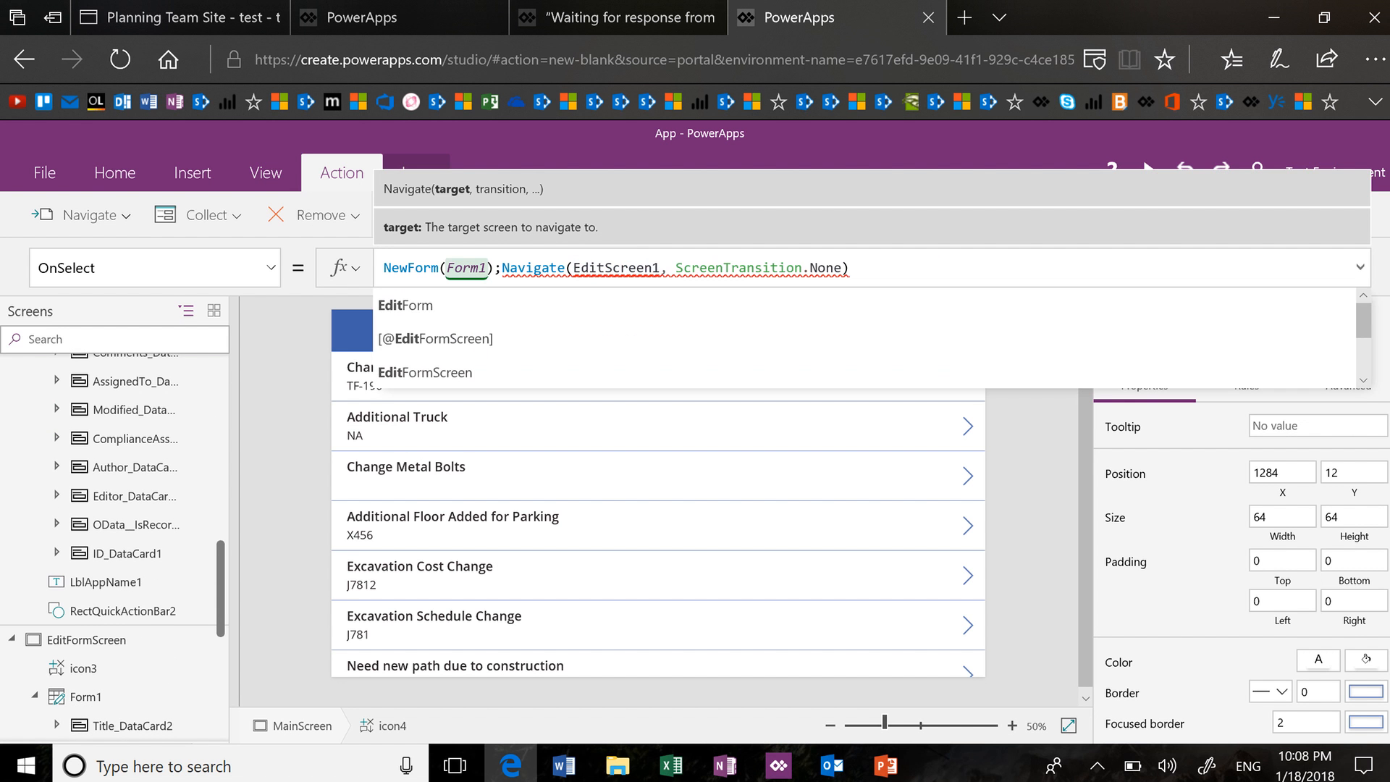
{"action": "left_click_drag", "start_coordinate": [607, 268], "coordinate": [654, 268]}
{"action": "key", "text": "shift+Right"}
{"action": "type", "text": "Form"}
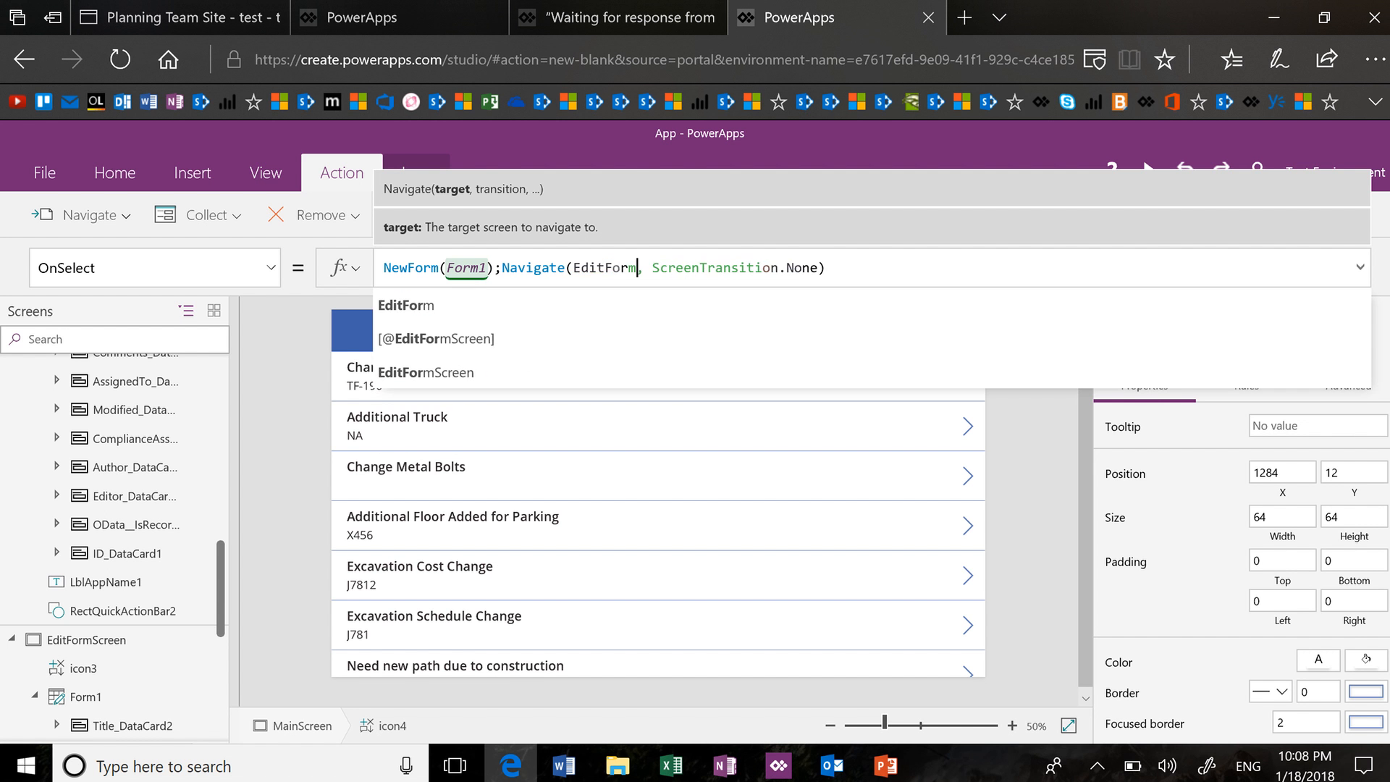
{"action": "type", "text": "Screen"}
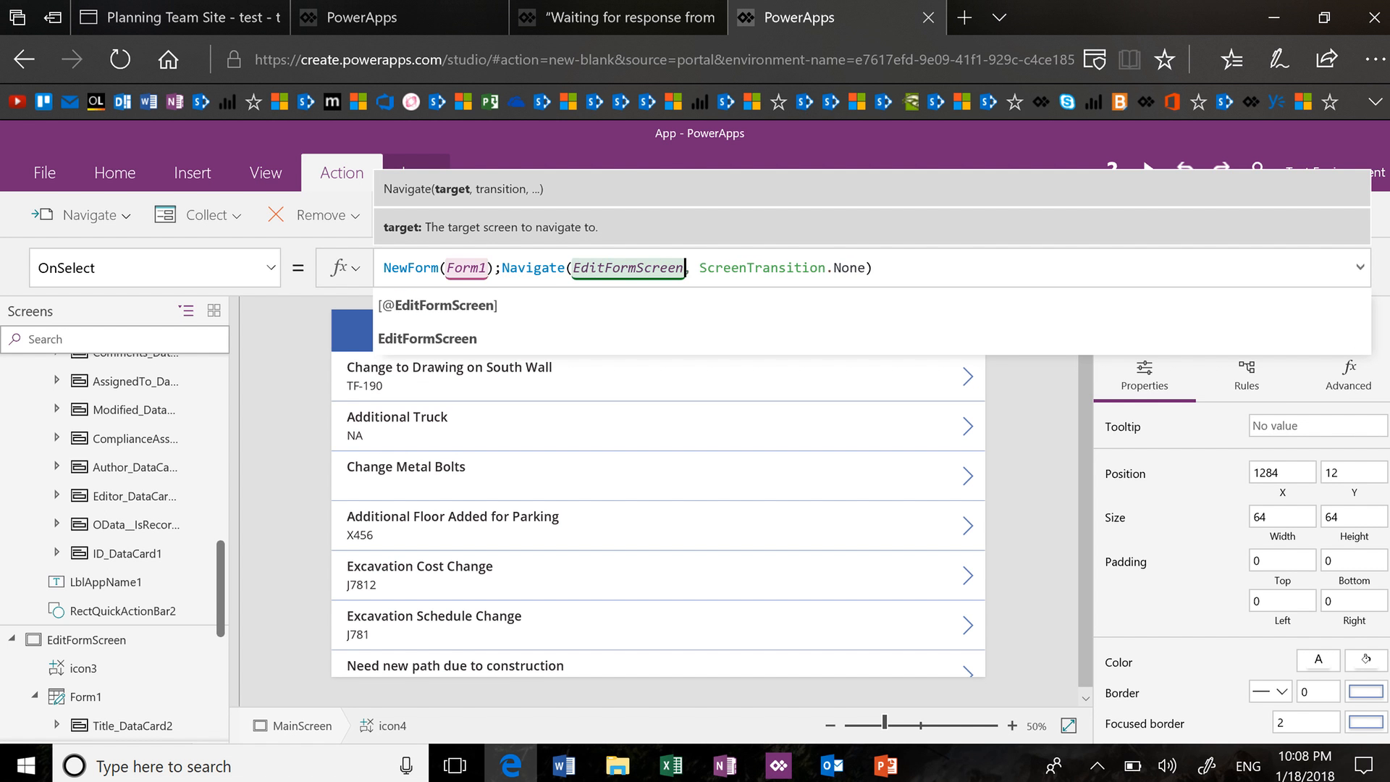
{"action": "left_click", "coordinate": [876, 268]}
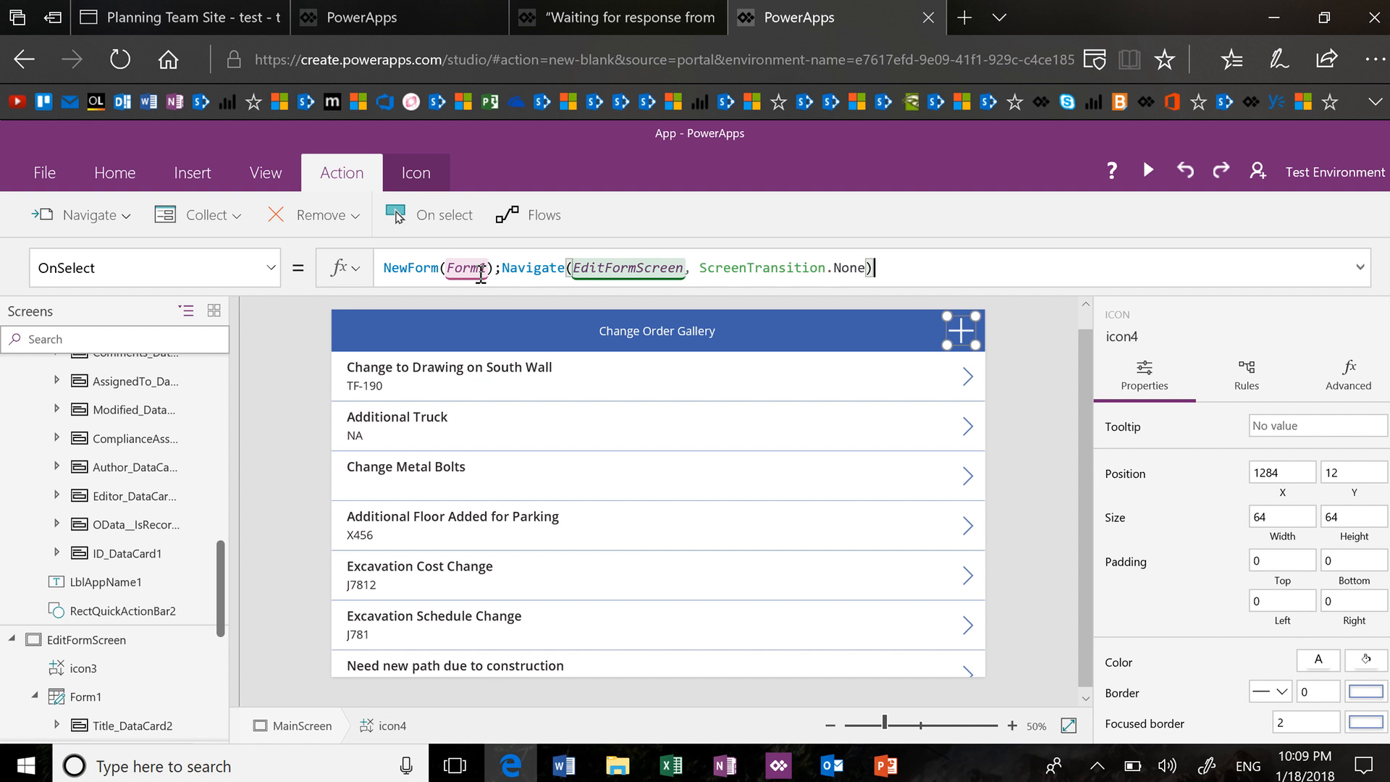
Save the app to the cloud under the name Tablet Easy App
{"action": "left_click", "coordinate": [53, 163]}
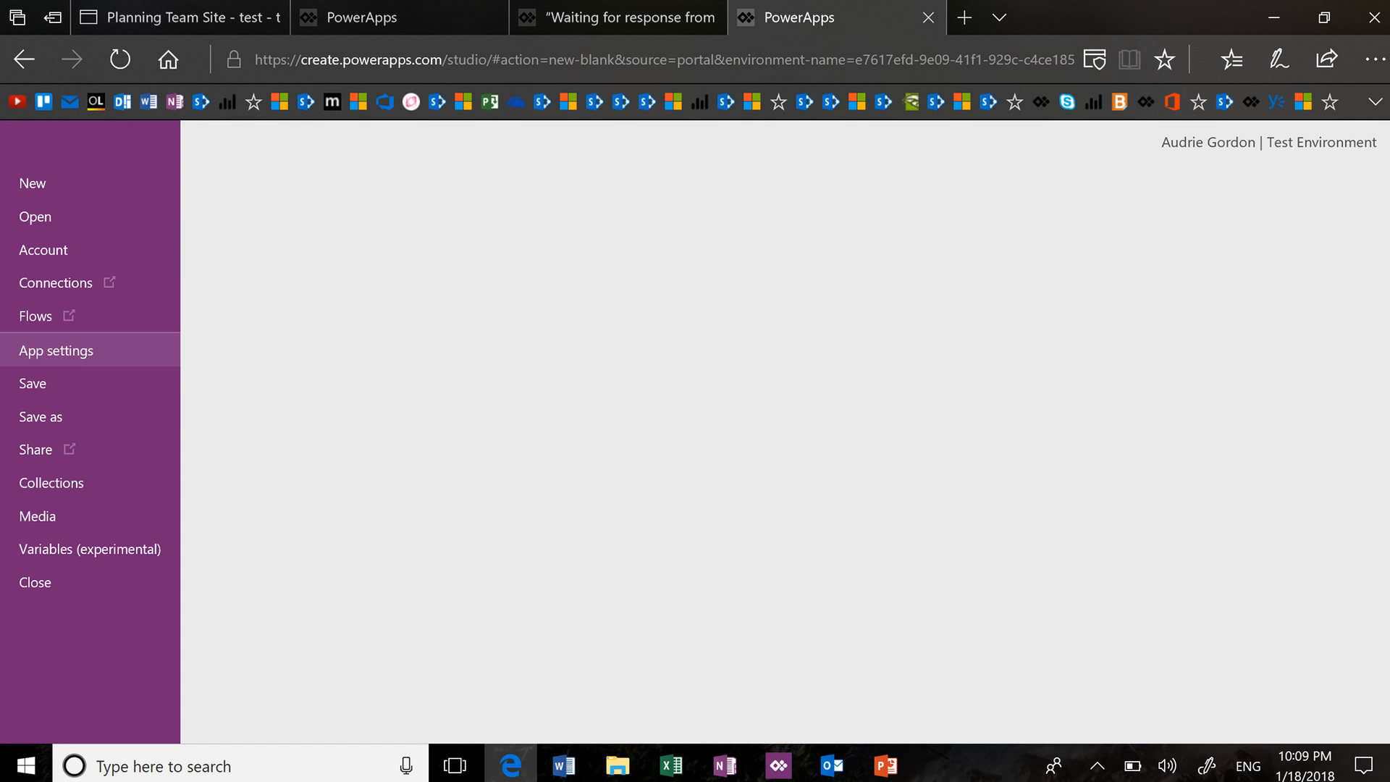
{"action": "left_click", "coordinate": [41, 416]}
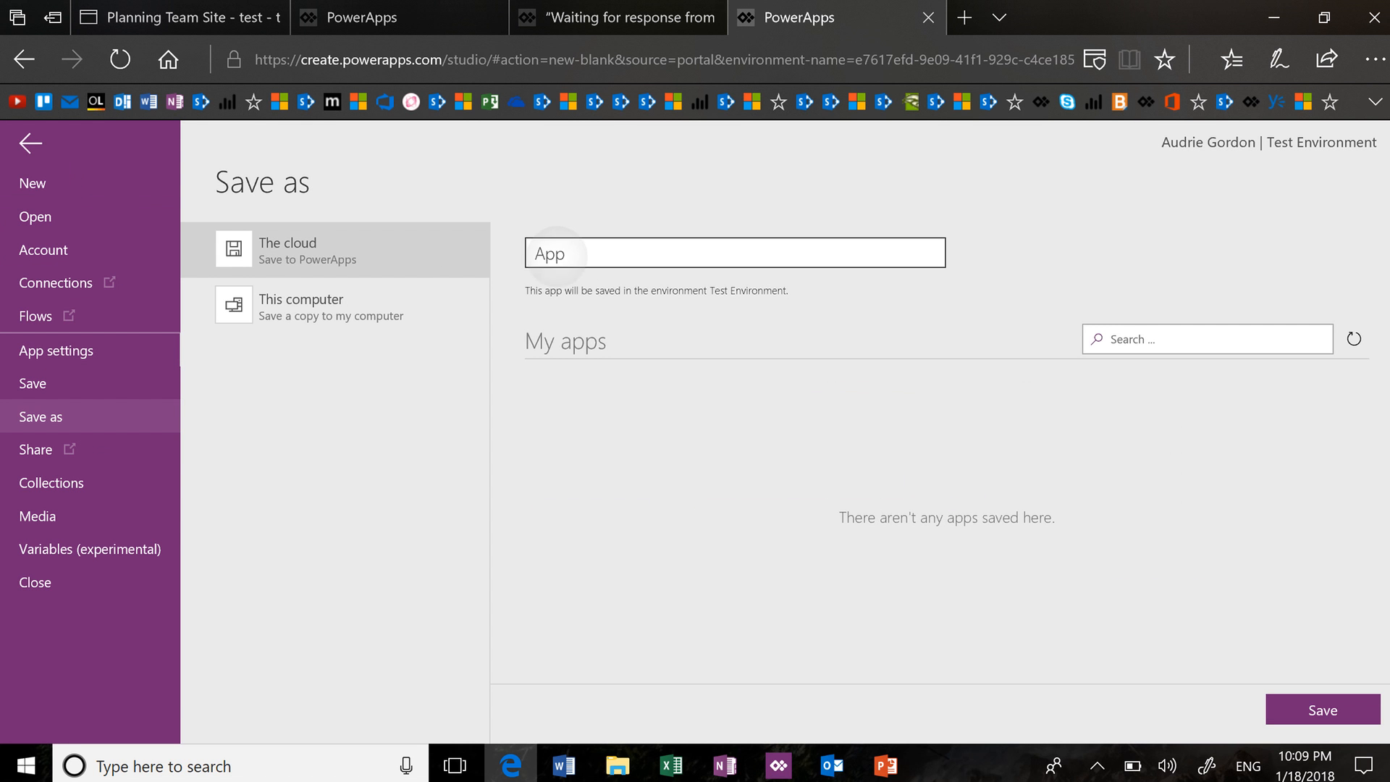
{"action": "left_click", "coordinate": [539, 261]}
{"action": "type", "text": "Tablet"}
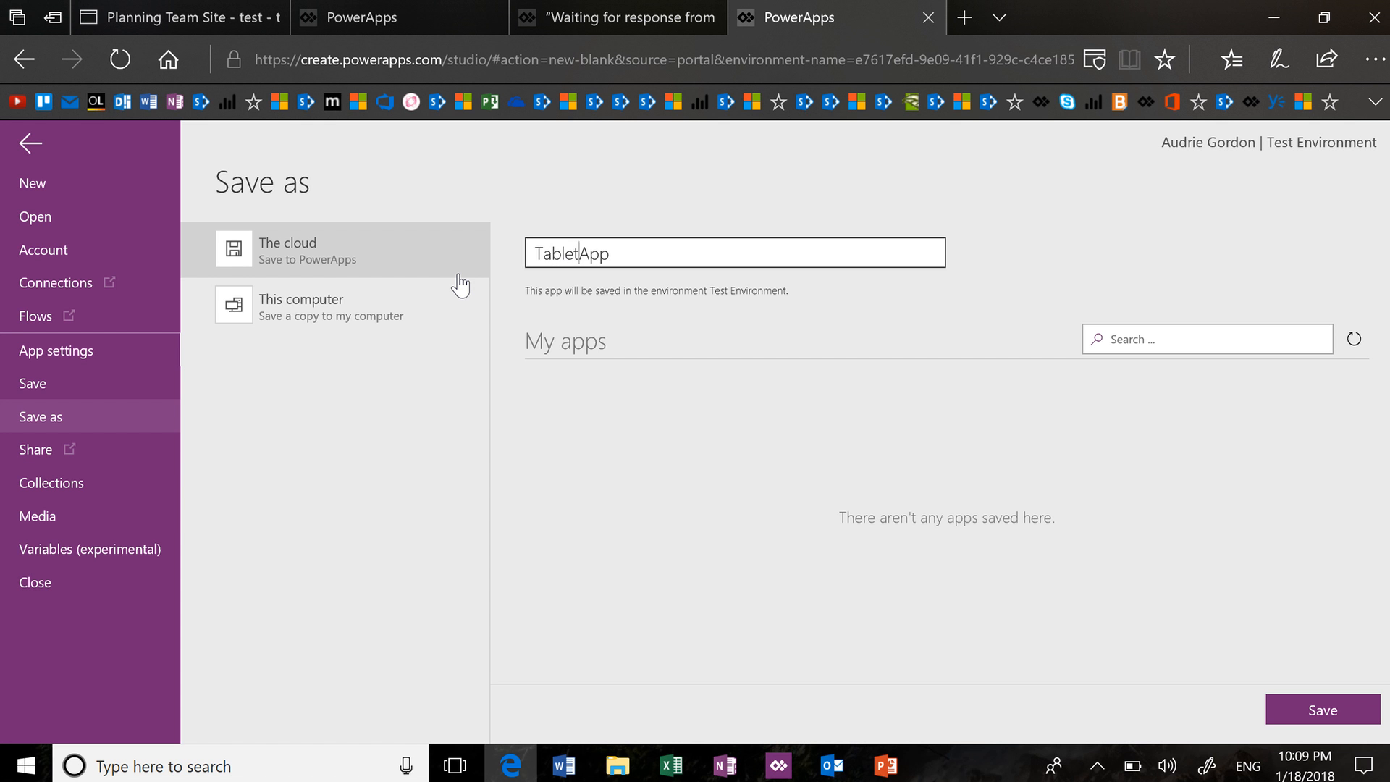
{"action": "type", "text": " Easy"}
{"action": "left_click", "coordinate": [1324, 710]}
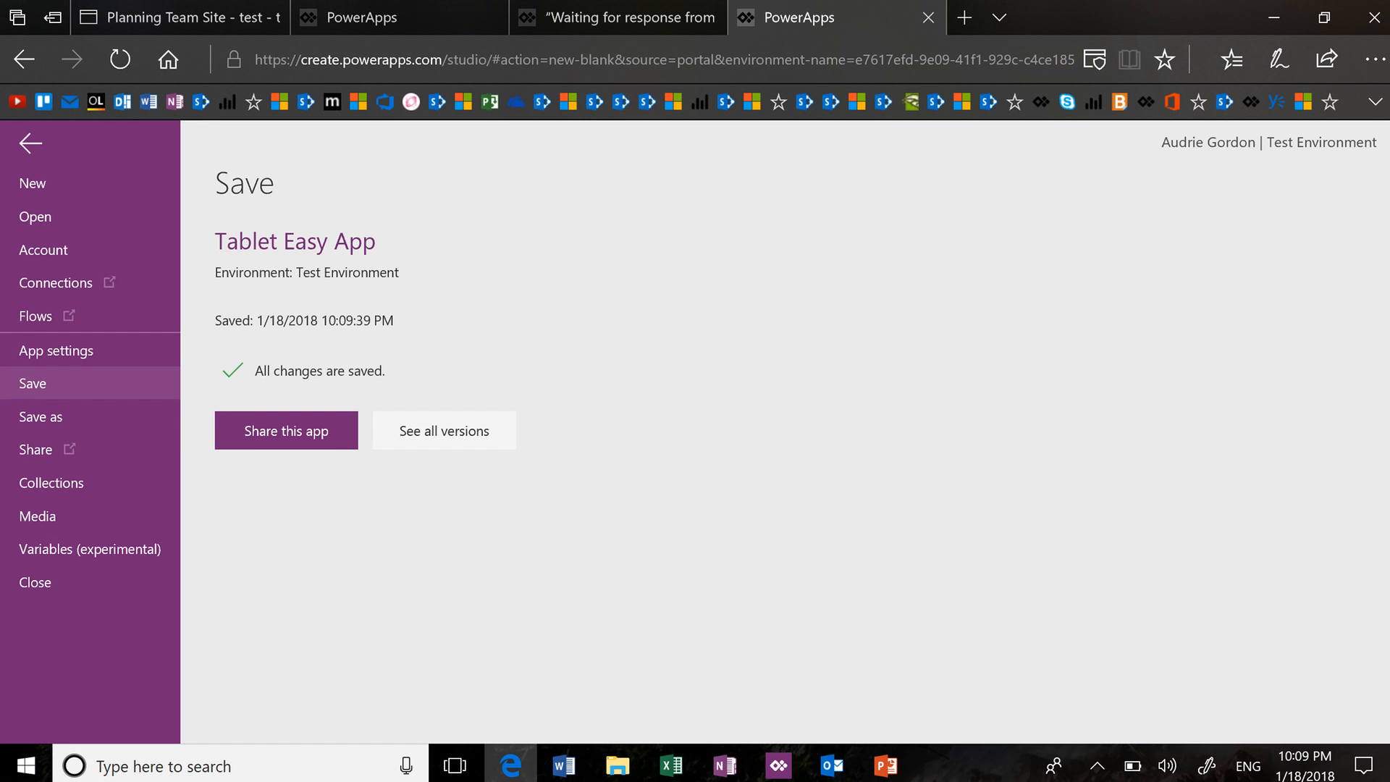
Review the app's screen size and orientation settings, including the aspect ratio and orientation locks
{"action": "left_click", "coordinate": [94, 353]}
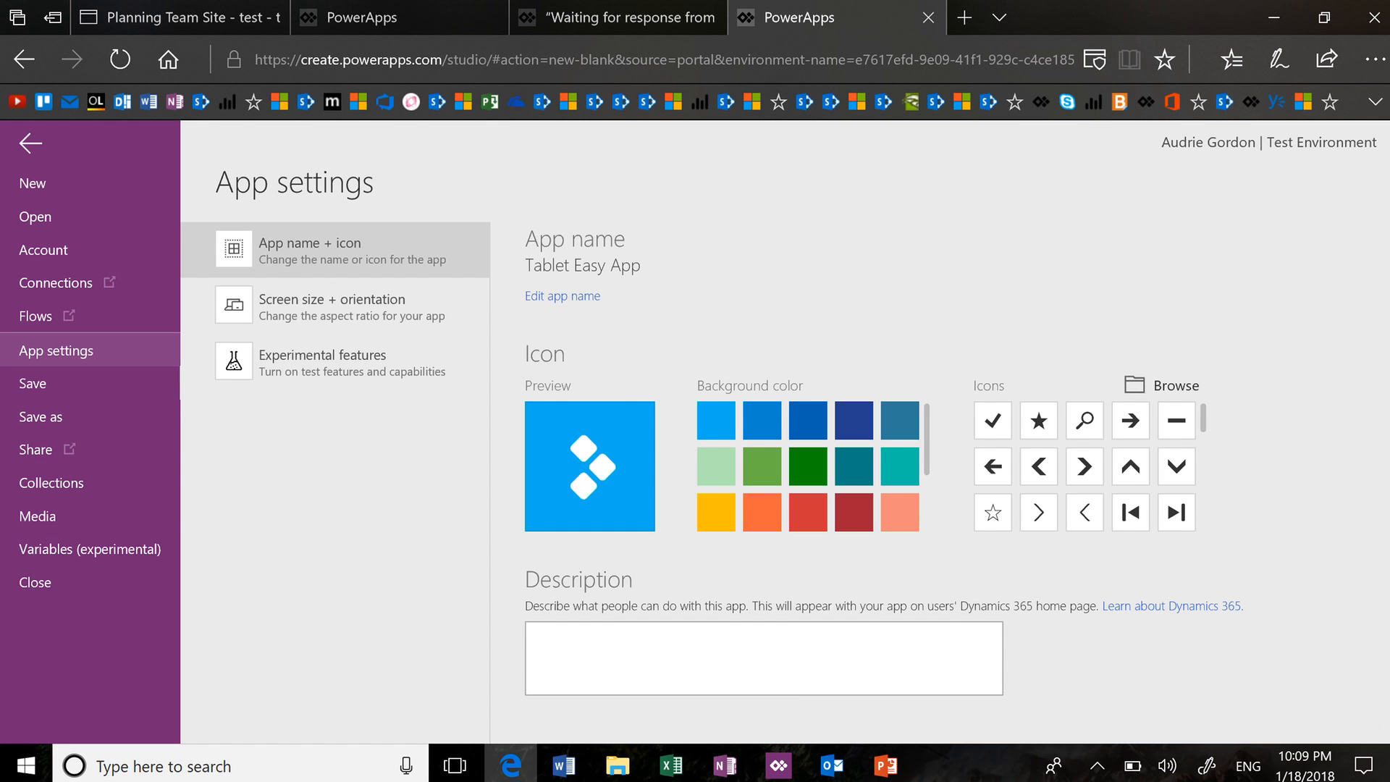
{"action": "left_click", "coordinate": [335, 307]}
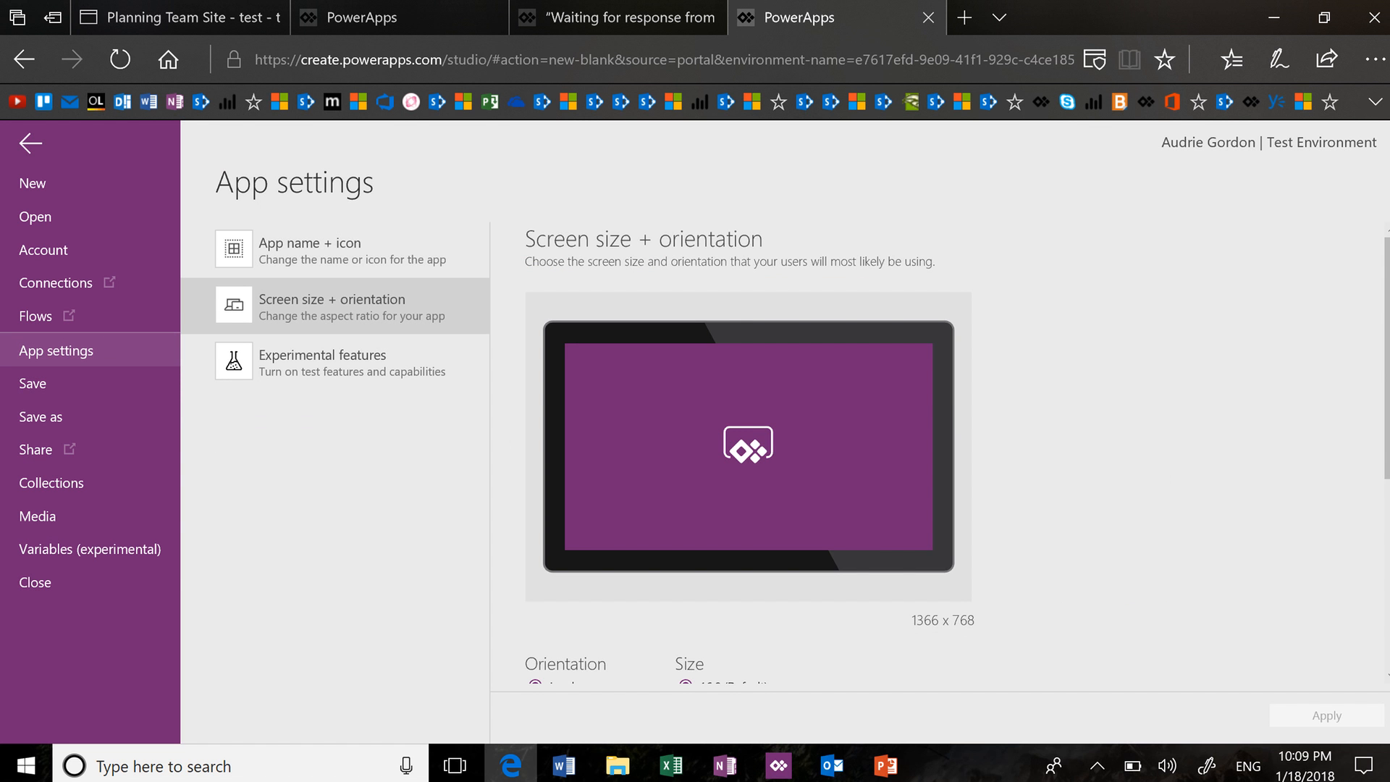
{"action": "scroll", "coordinate": [941, 456], "scroll_direction": "down", "scroll_amount": 5}
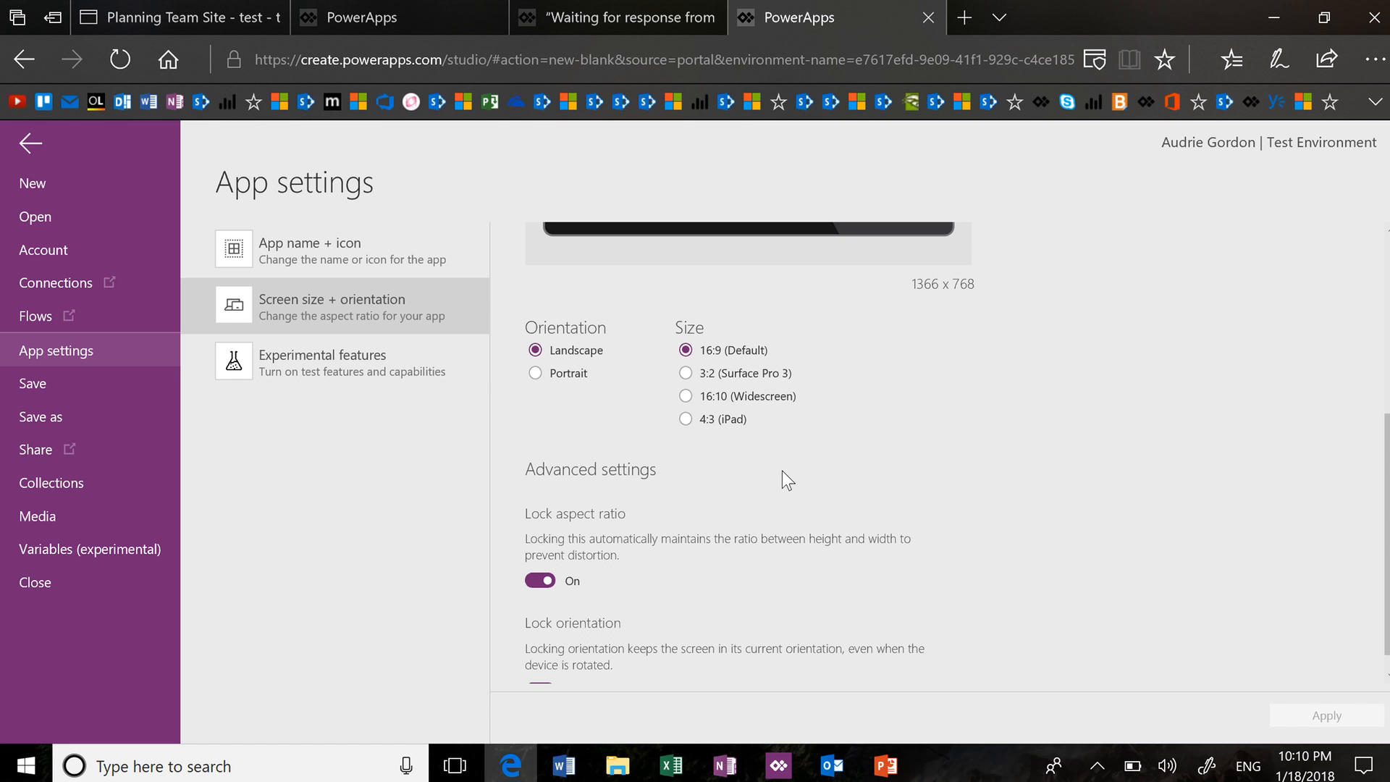
{"action": "mouse_move", "coordinate": [683, 2]}
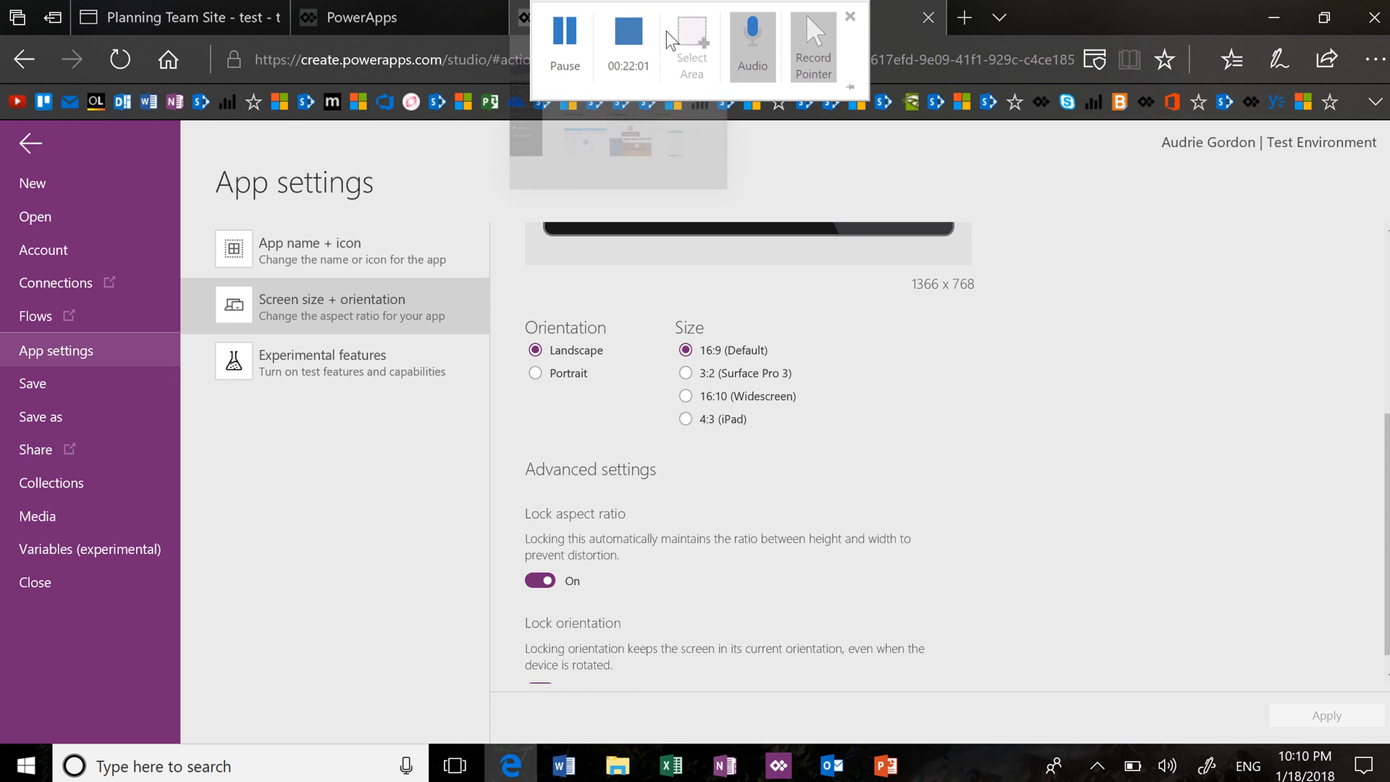